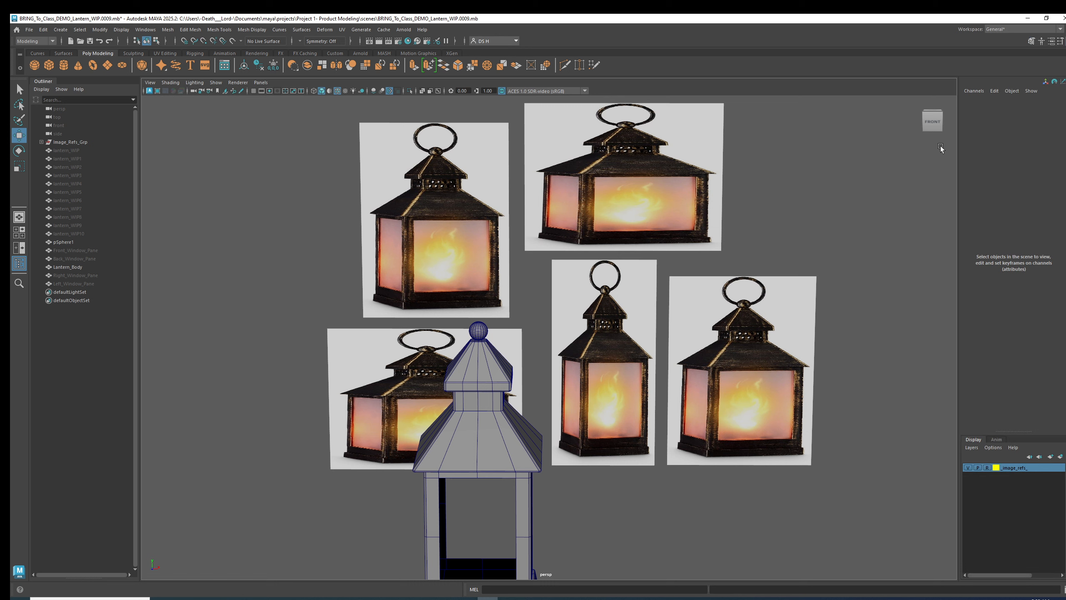
- Make the image_refs_ display layer selectable and refresh the lantern 3.jpeg image plane by showing its attributes and deselecting it
click(987, 467)
click(757, 354)
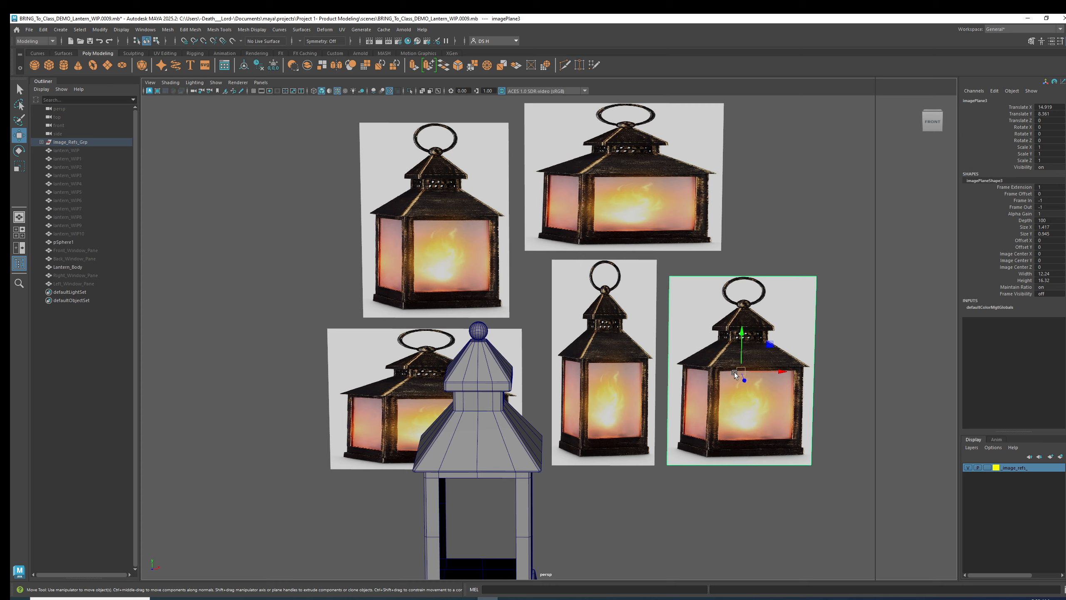
key(ctrl+a)
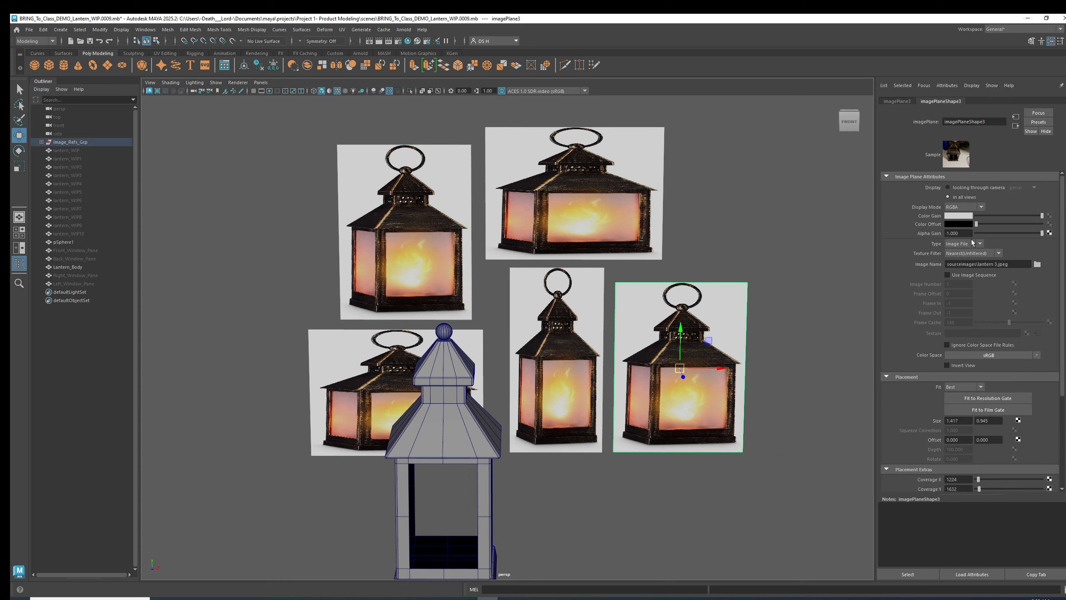
click(792, 262)
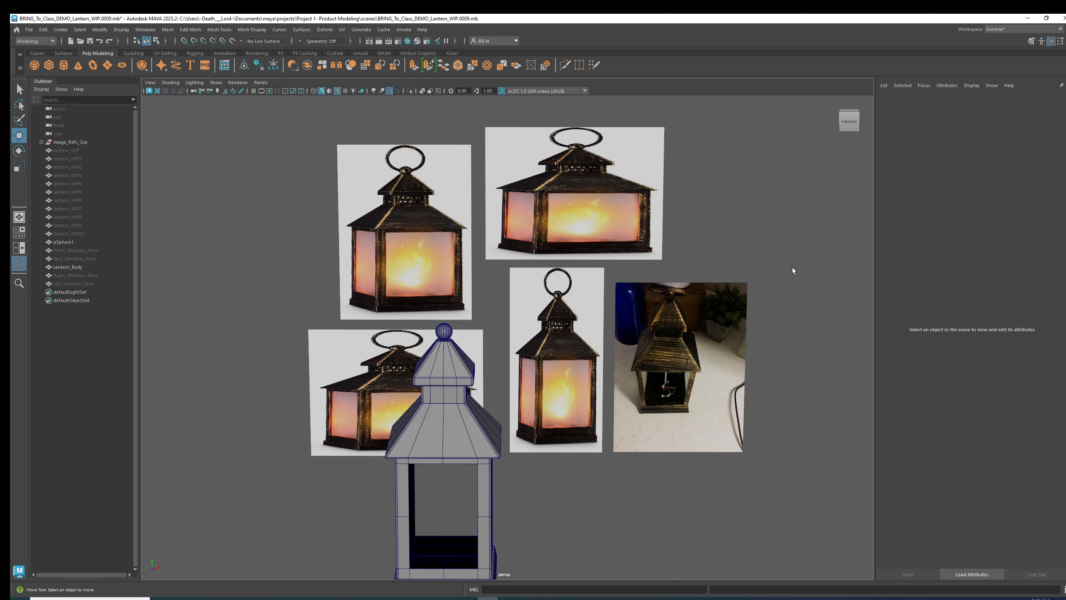
- Refresh the remaining four reference image planes by selecting and deselecting each one with the attributes shown
click(569, 184)
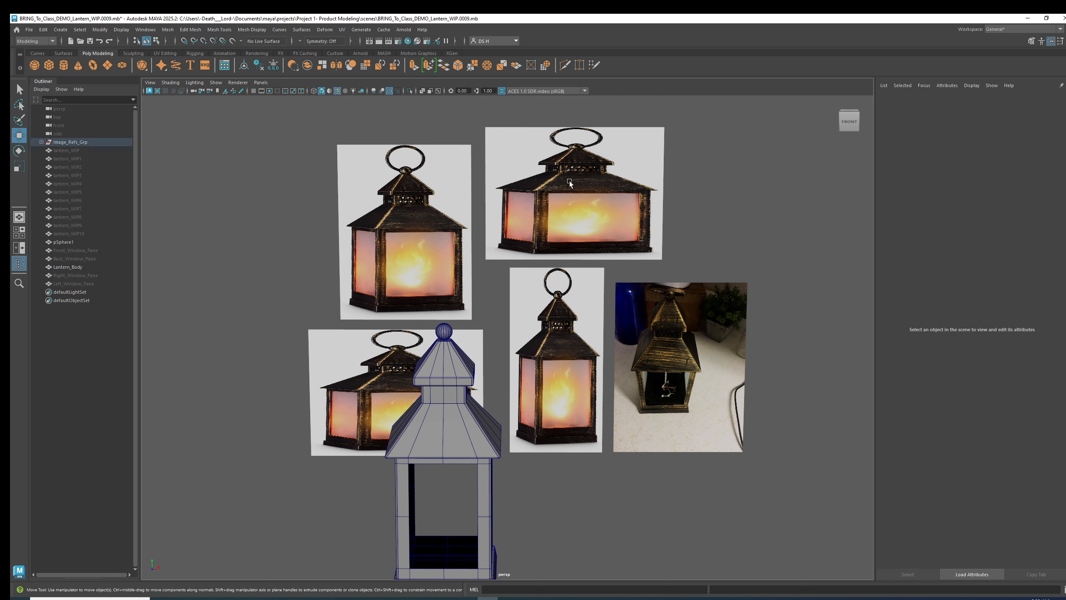
click(801, 200)
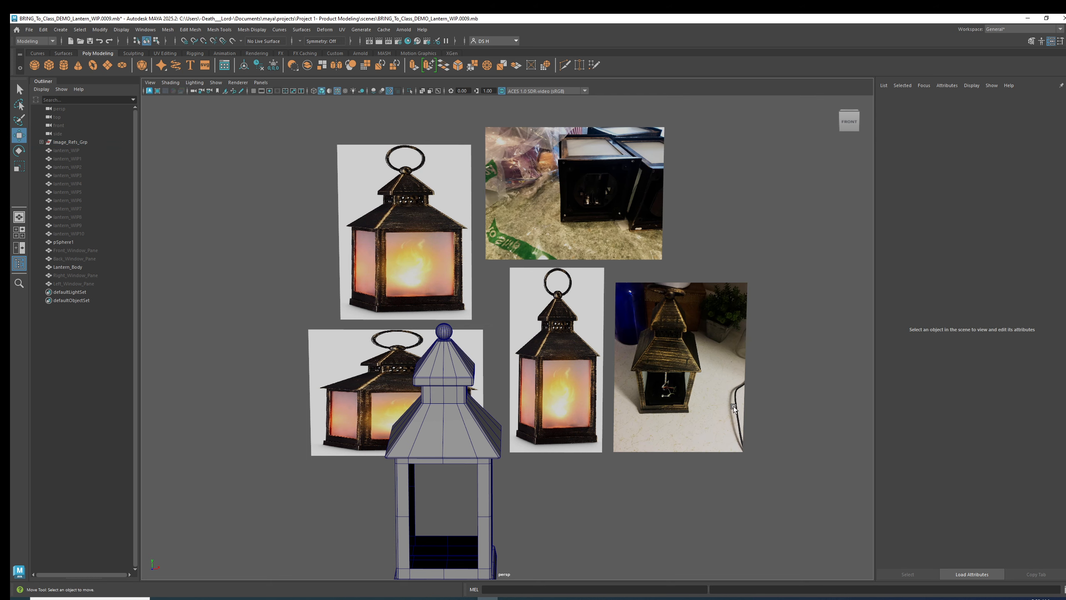
click(567, 342)
click(781, 166)
click(462, 224)
click(244, 196)
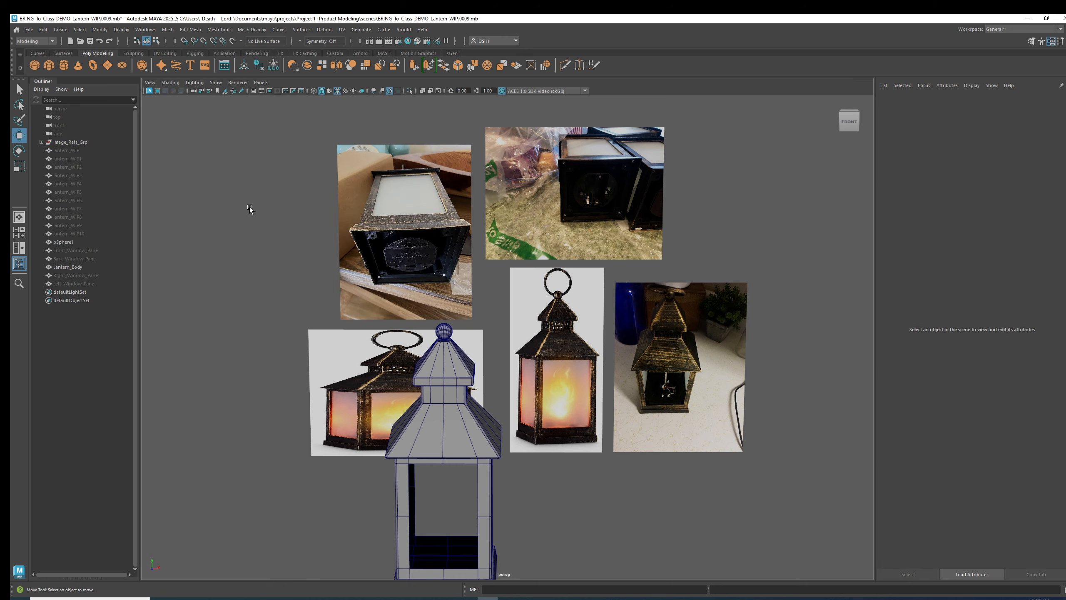
click(406, 395)
click(198, 299)
- Bring back the object channel values and set the image_refs_ display layer to reference mode again
alt+drag(214, 297, 570, 345)
alt+right_drag(569, 346, 817, 343)
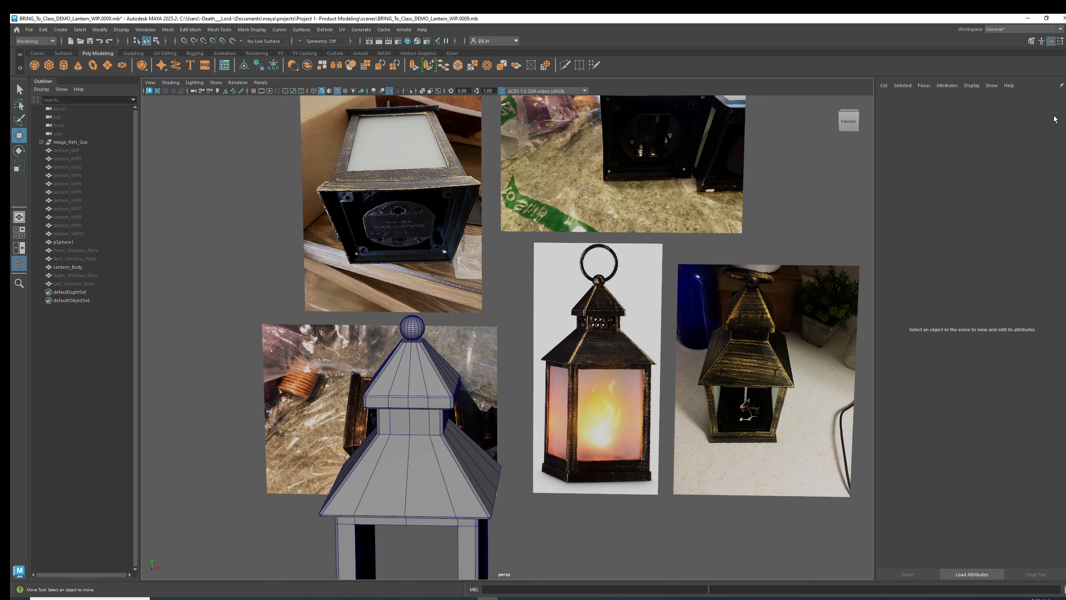
key(ctrl+a)
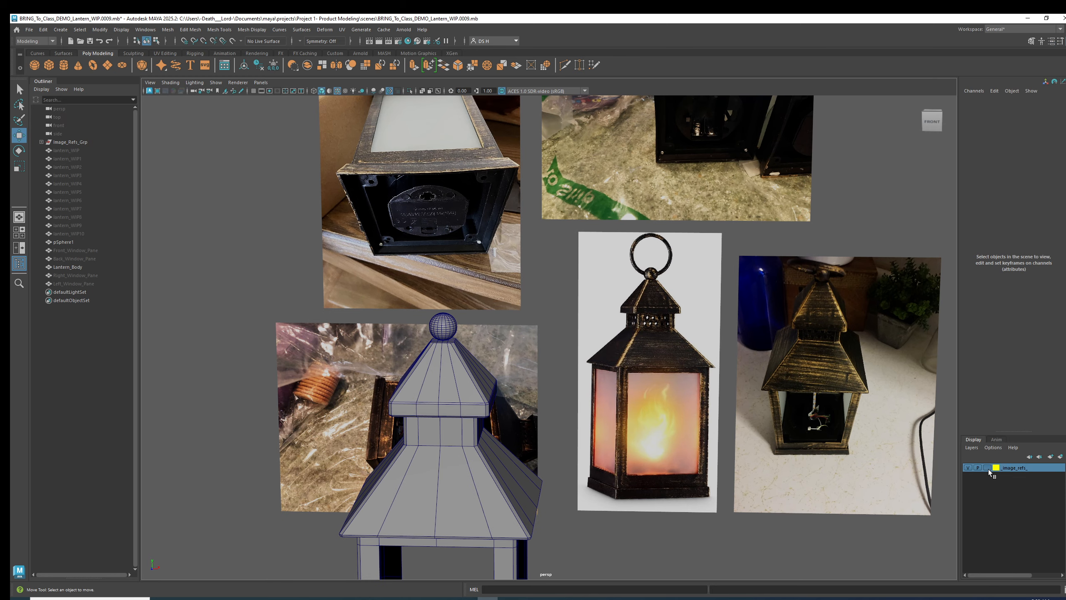
click(988, 468)
click(988, 469)
scroll(714, 397, down, 3)
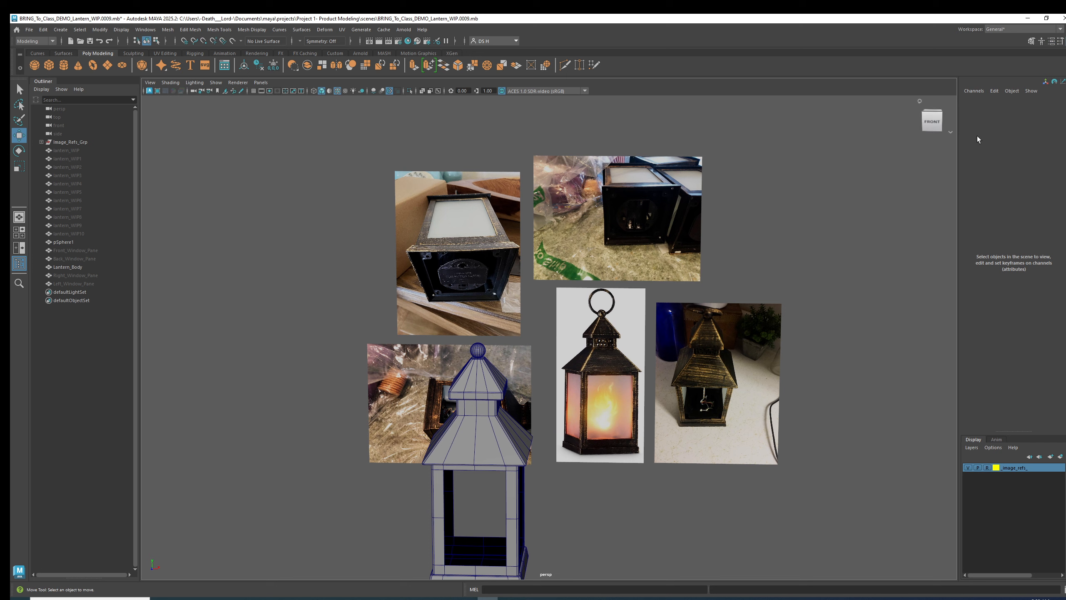
- Enlarge the ViewCube in its preferences and save the change
right_click(928, 122)
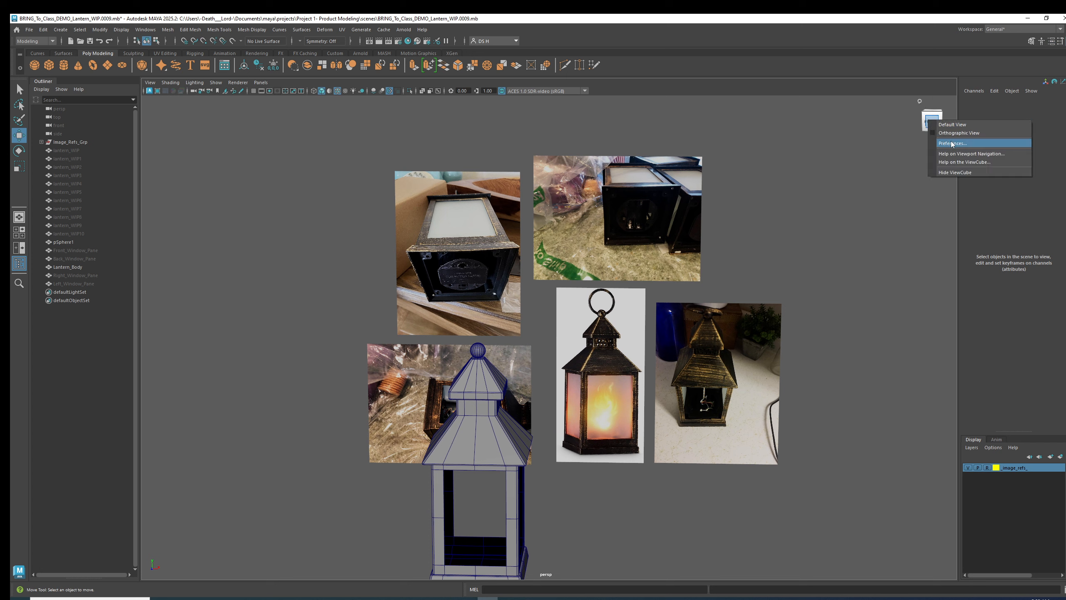
click(892, 105)
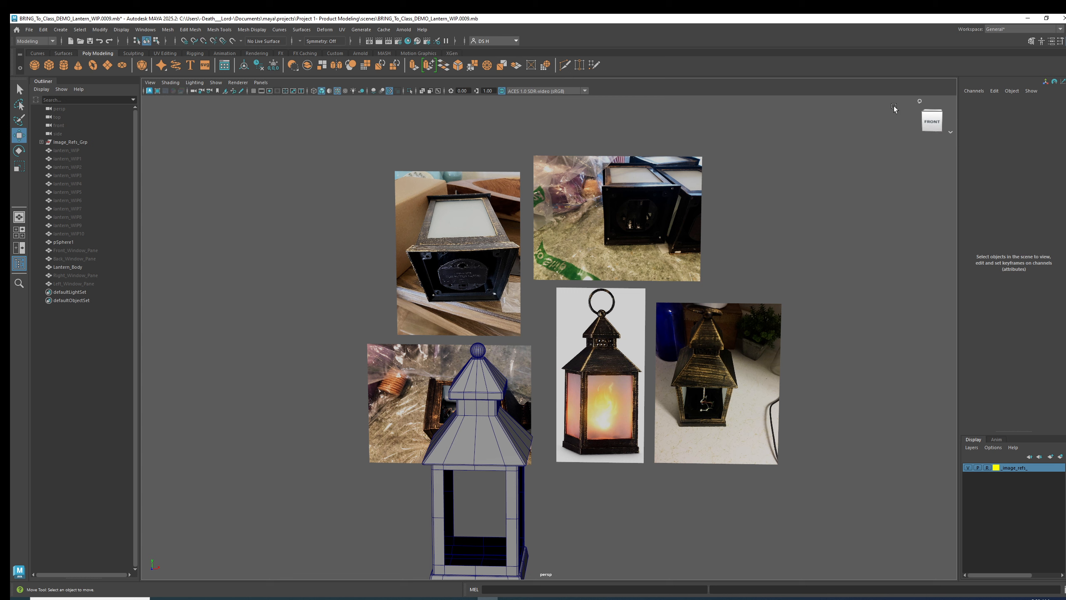
right_click(930, 122)
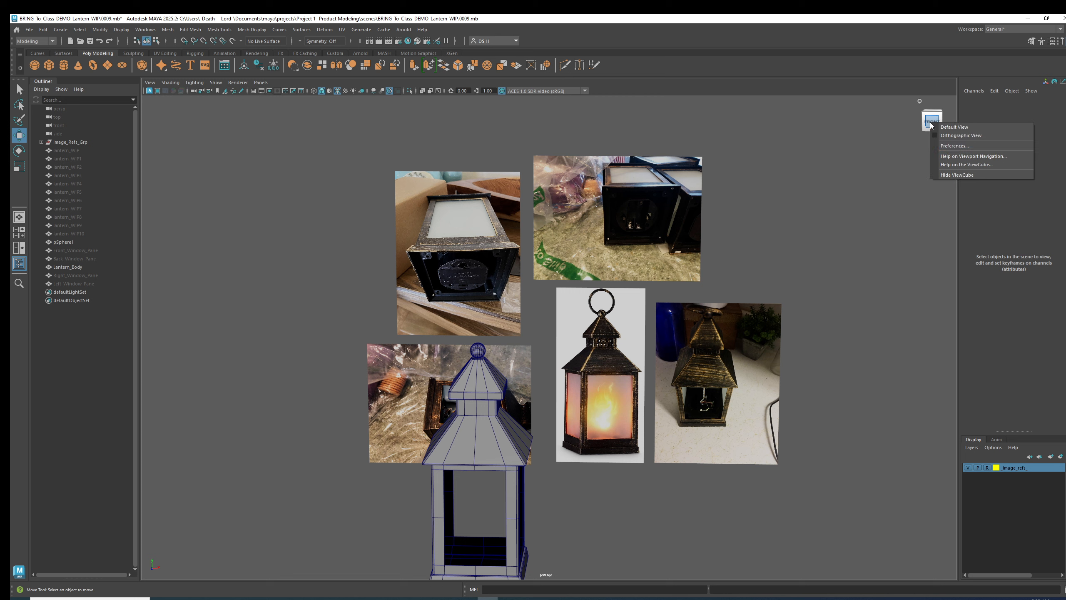
click(955, 146)
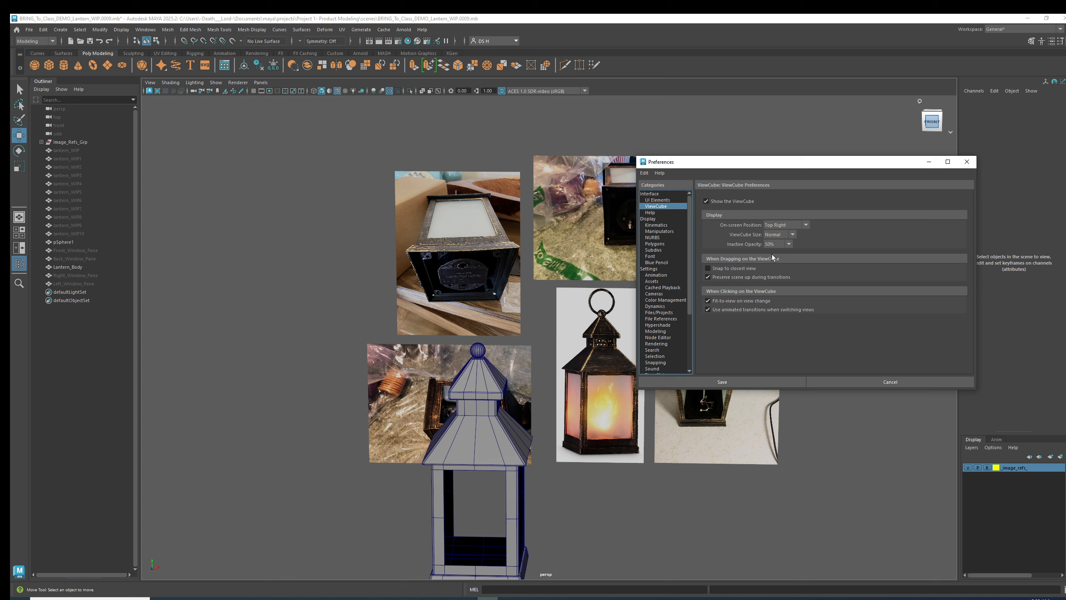
click(777, 235)
click(779, 261)
click(721, 382)
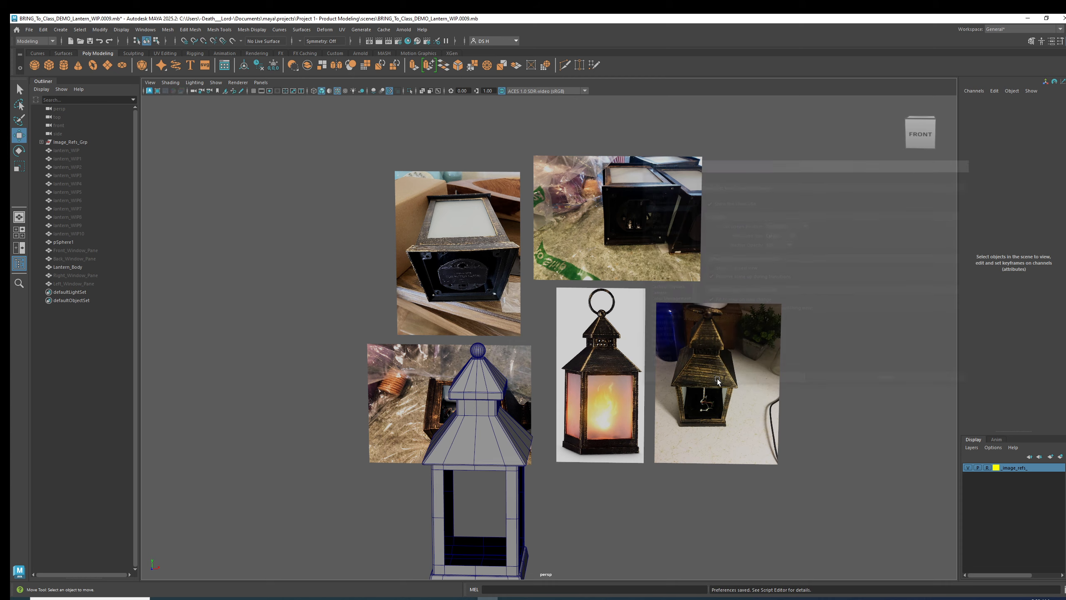
- Select Lantern_Body and examine its base, corner posts and black interior faces from outside and underneath
drag(894, 150, 667, 297)
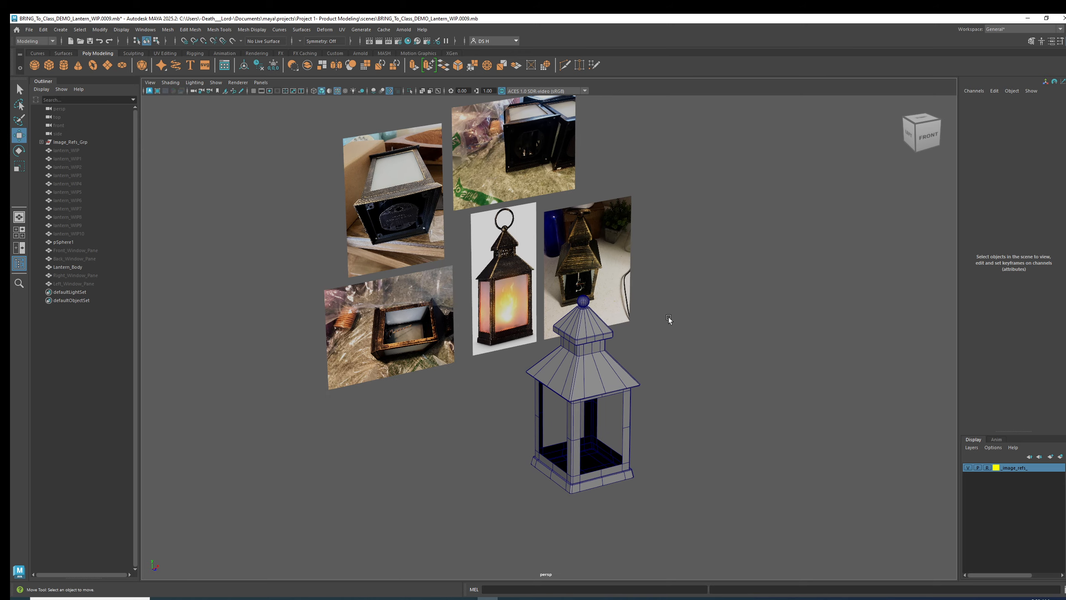
click(601, 395)
alt+middle_drag(602, 395, 558, 183)
alt+right_drag(558, 183, 801, 444)
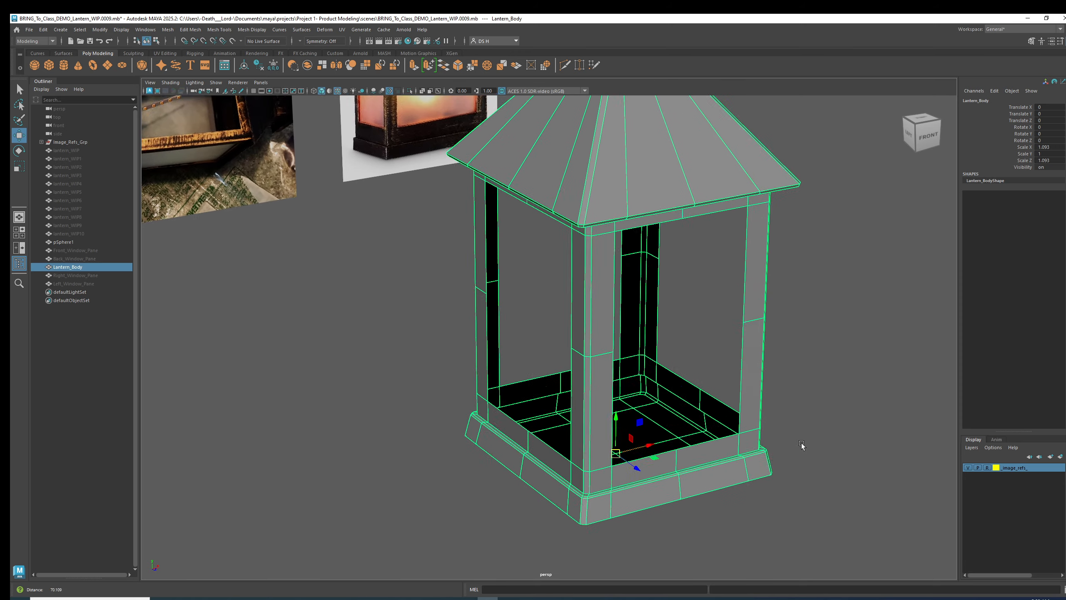
alt+drag(802, 443, 744, 386)
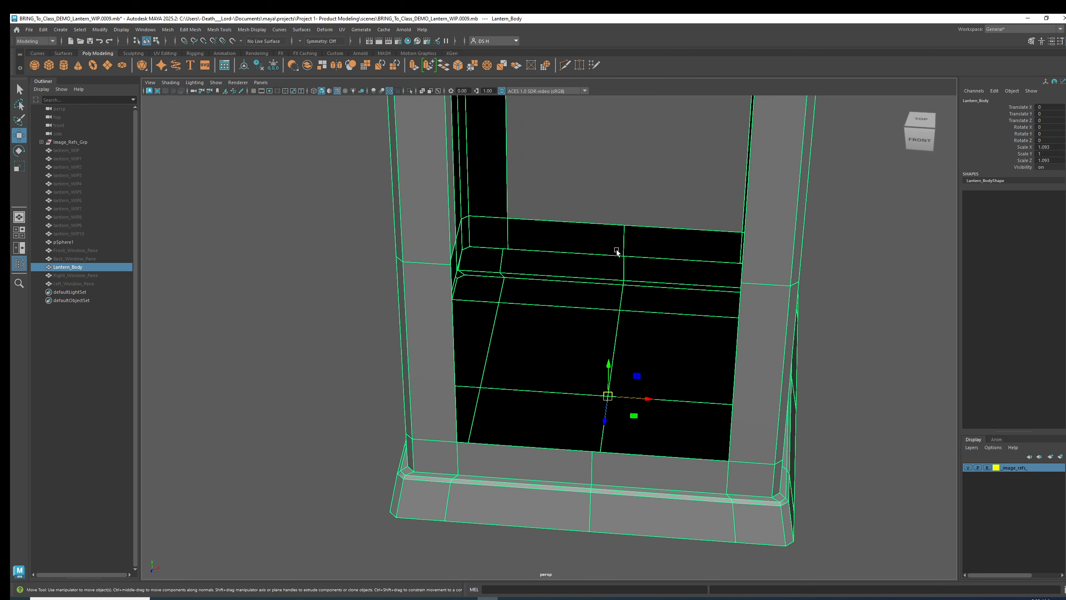
alt+drag(616, 251, 544, 248)
scroll(532, 248, up, 2)
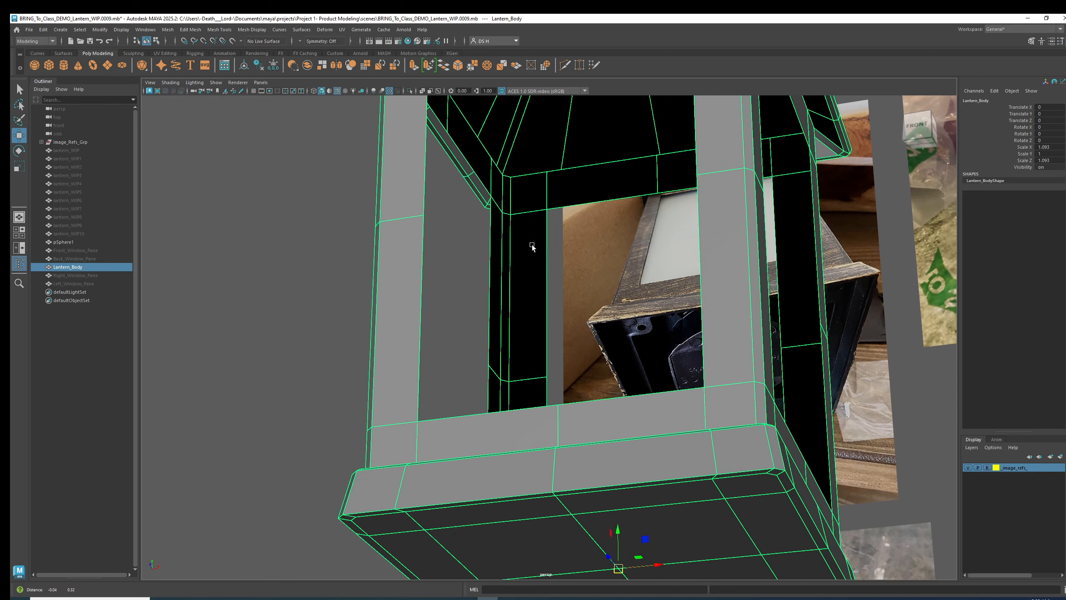
alt+middle_drag(532, 247, 533, 258)
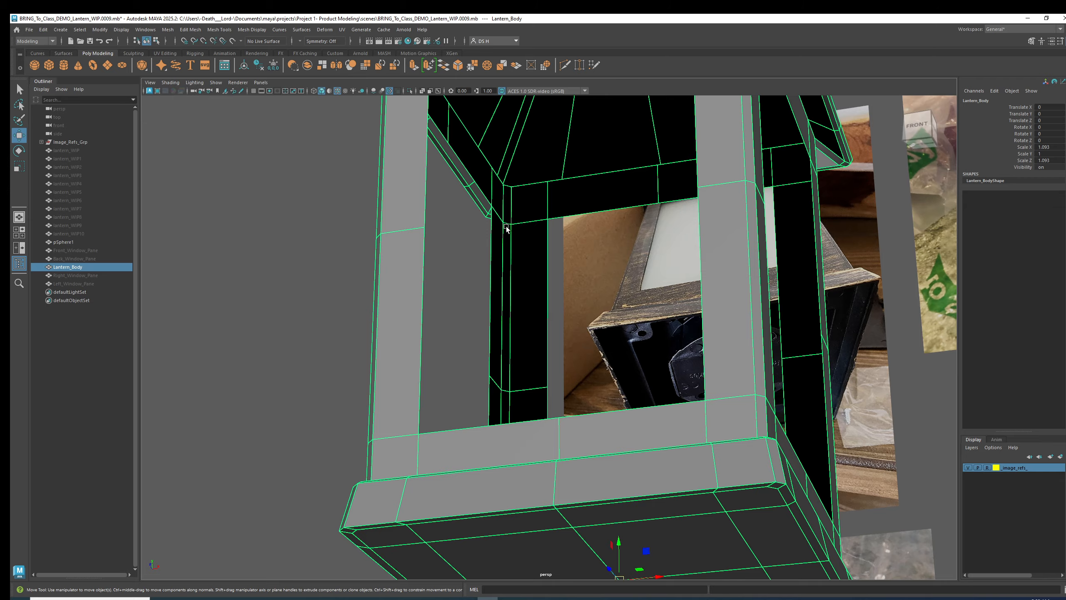
alt+drag(503, 225, 542, 266)
scroll(497, 256, down, 3)
scroll(504, 249, up, 3)
scroll(505, 246, down, 3)
scroll(500, 260, up, 3)
scroll(505, 236, down, 3)
scroll(547, 256, up, 4)
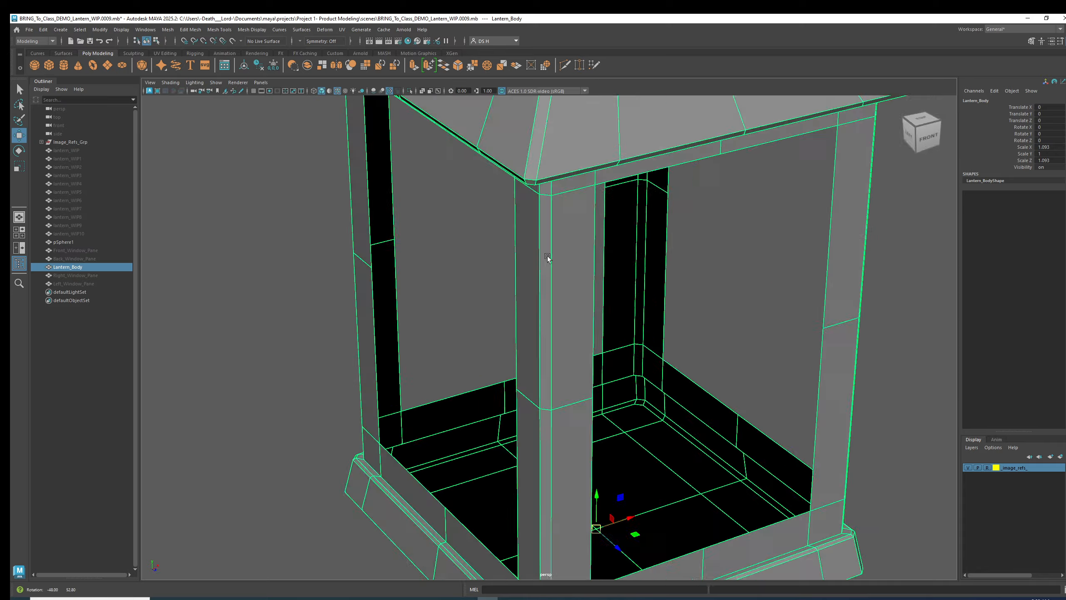
scroll(607, 306, down, 3)
alt+drag(705, 298, 754, 334)
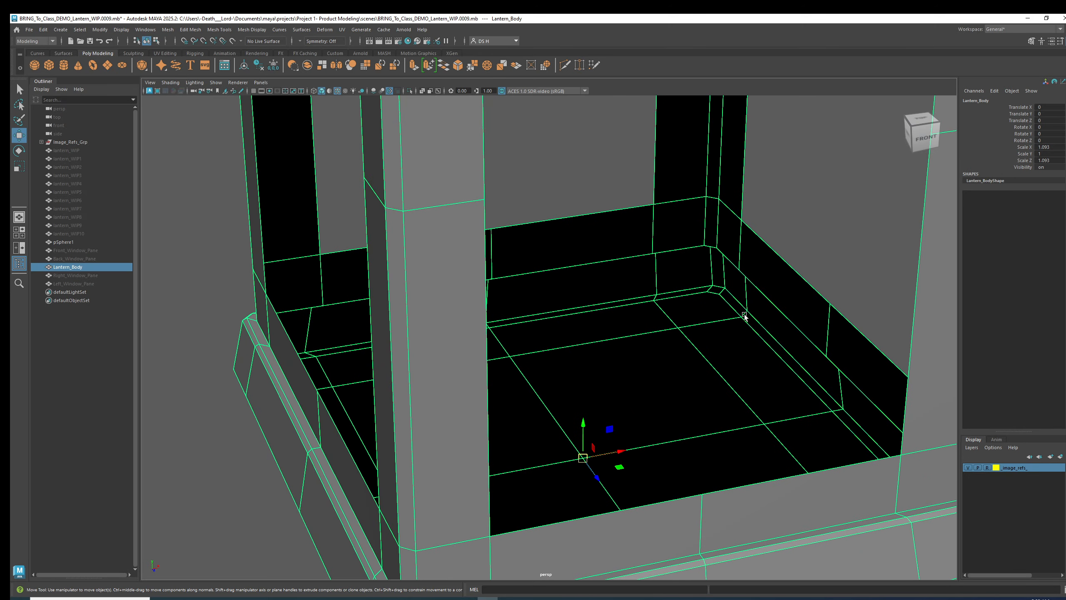
scroll(745, 312, down, 2)
scroll(634, 292, down, 3)
scroll(606, 305, up, 3)
alt+drag(607, 305, 624, 300)
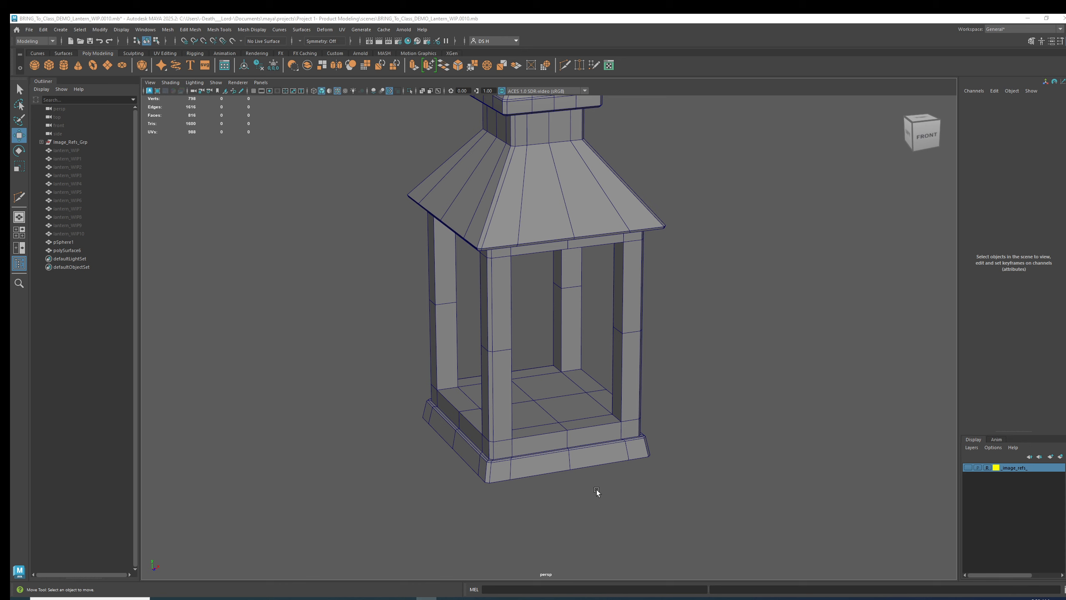
- Inspect the posts, floor and roof of polySurface6 and check its highlighted edges, then clear the selection
alt+drag(524, 425, 643, 399)
alt+right_drag(643, 399, 830, 460)
alt+drag(830, 460, 742, 469)
alt+middle_drag(743, 469, 530, 430)
alt+drag(530, 430, 491, 411)
click(523, 238)
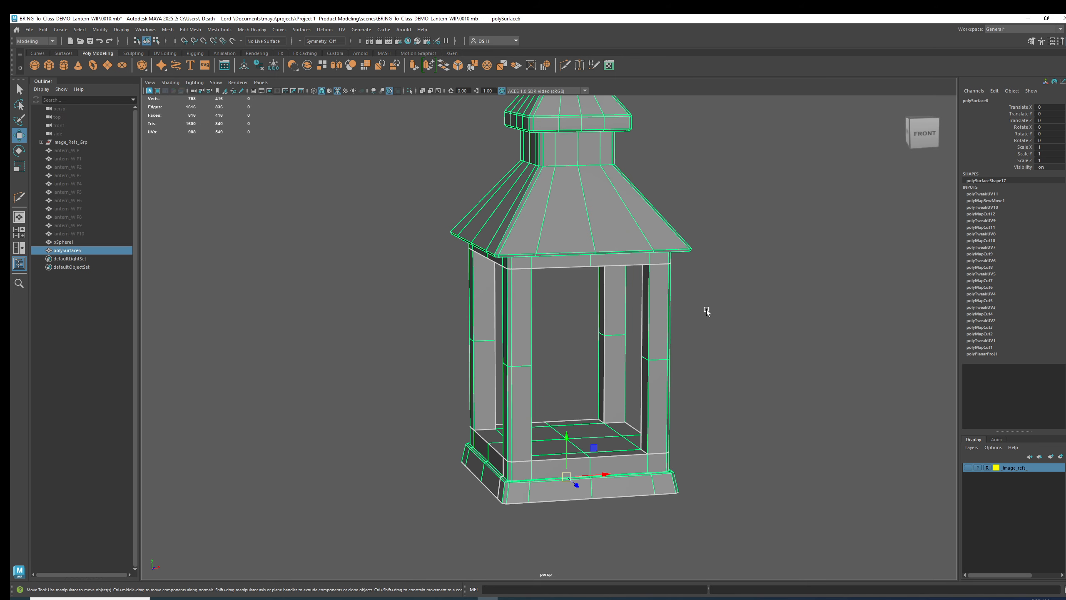
scroll(704, 352, up, 5)
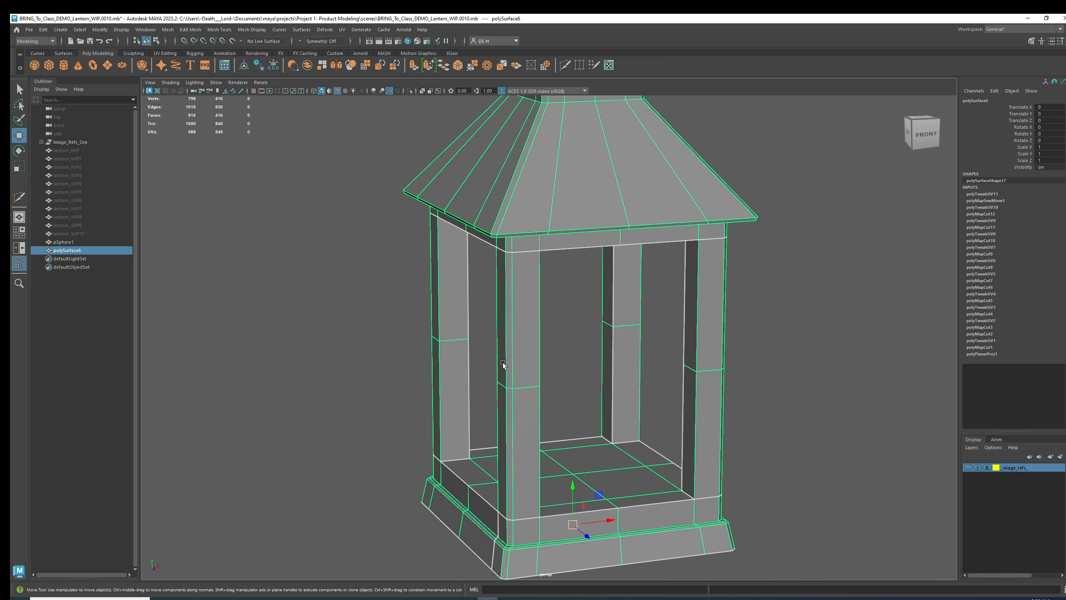
alt+right_drag(746, 352, 626, 338)
alt+middle_drag(522, 234, 473, 308)
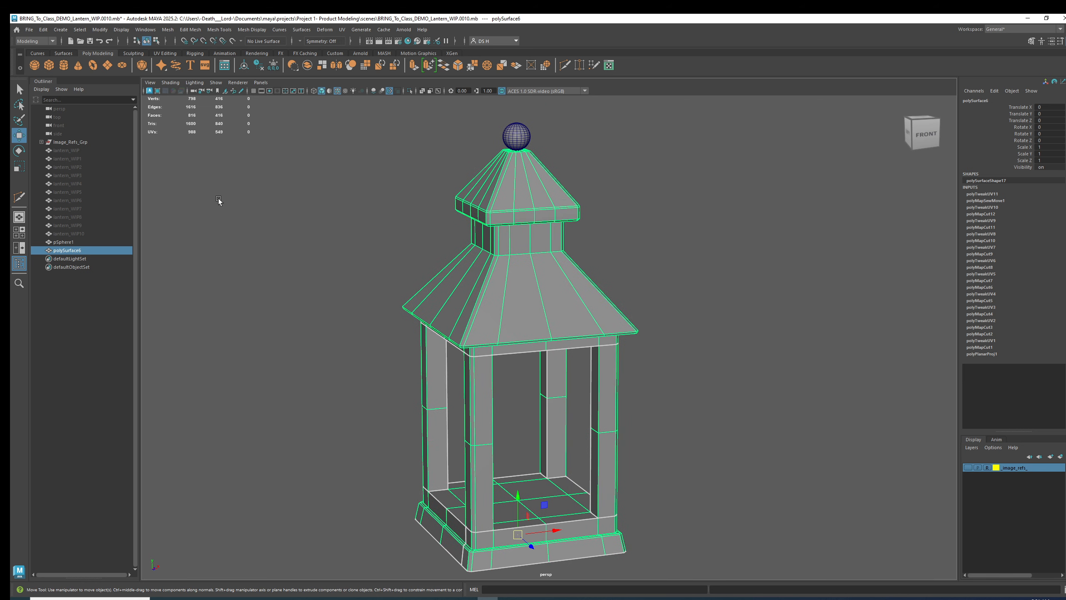
click(239, 167)
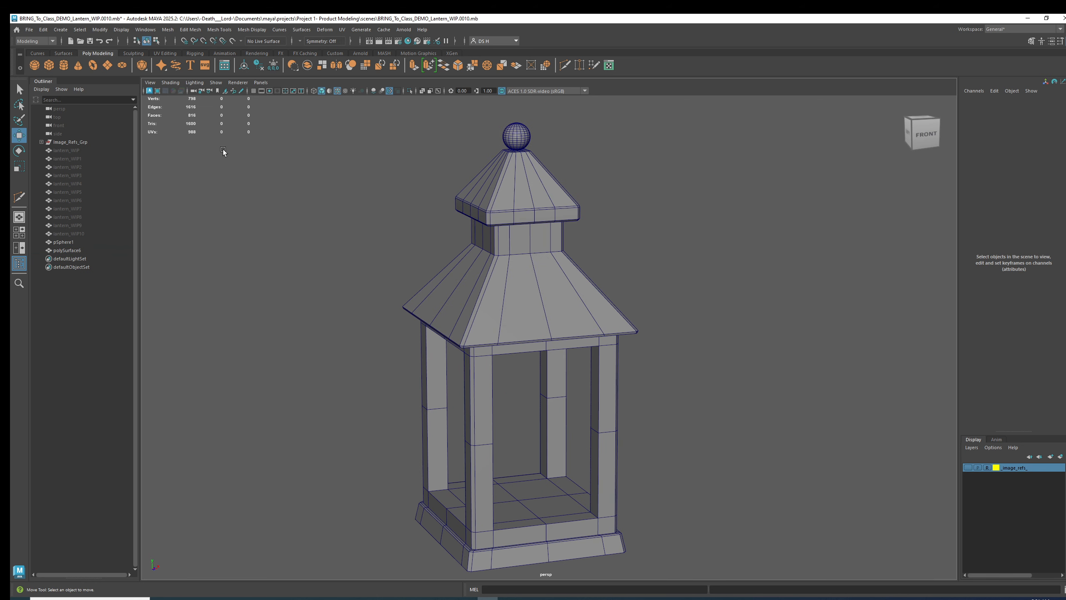
- Open the scene BRING_To_Class_DEMO_Lantern_WIP.0009.mb without saving changes to the current scene
click(29, 29)
click(33, 56)
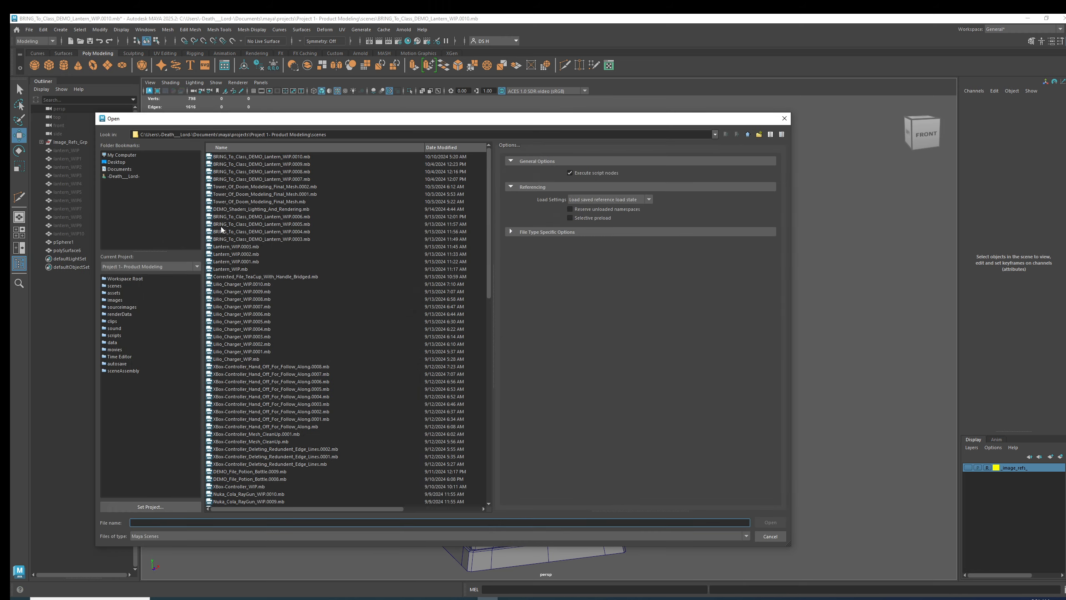
click(280, 164)
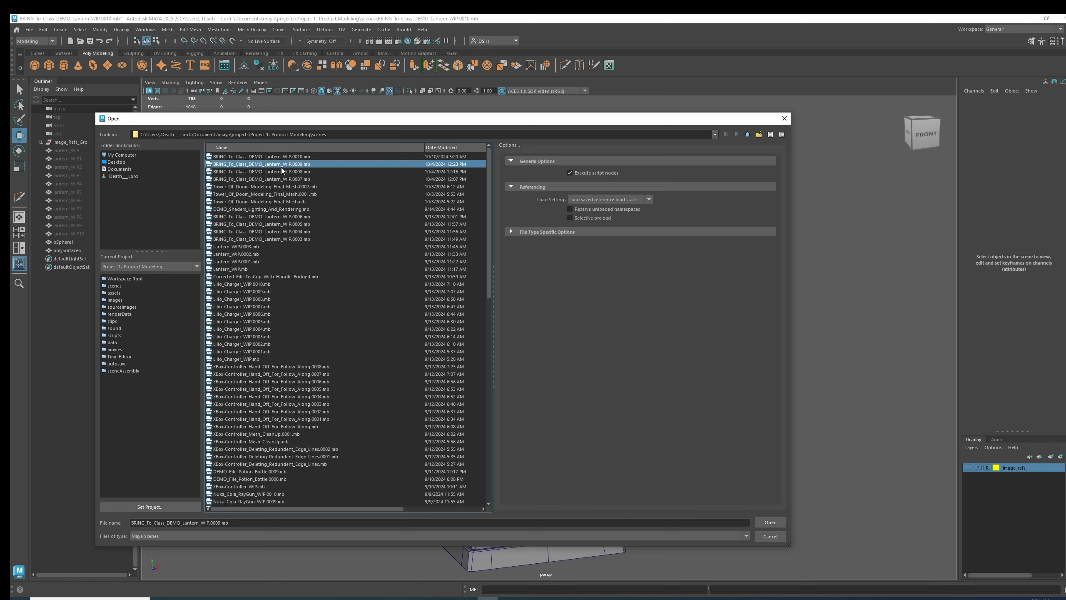
key(Return)
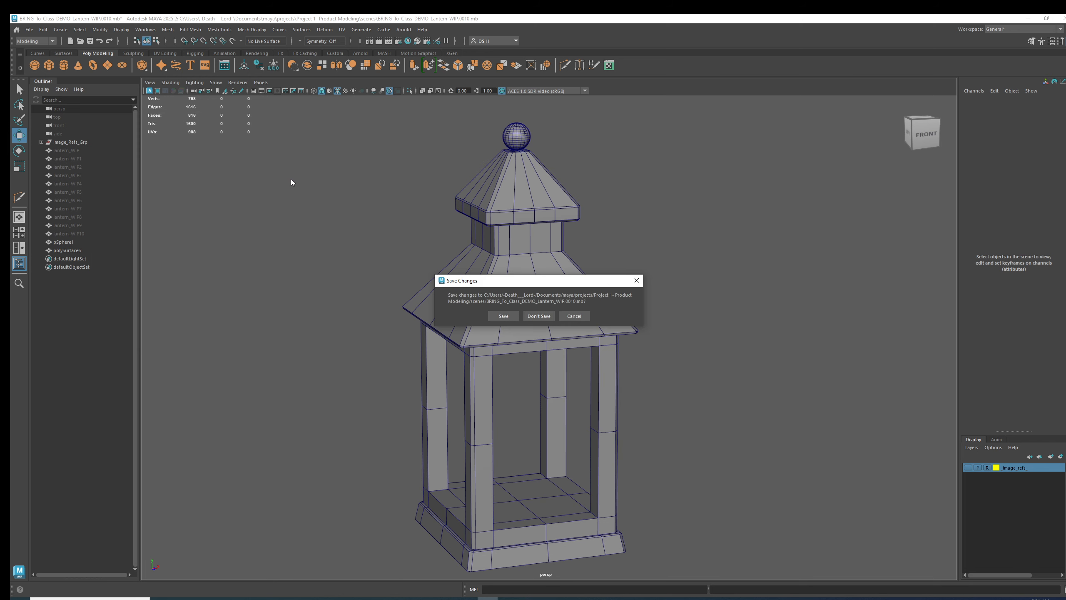
click(539, 316)
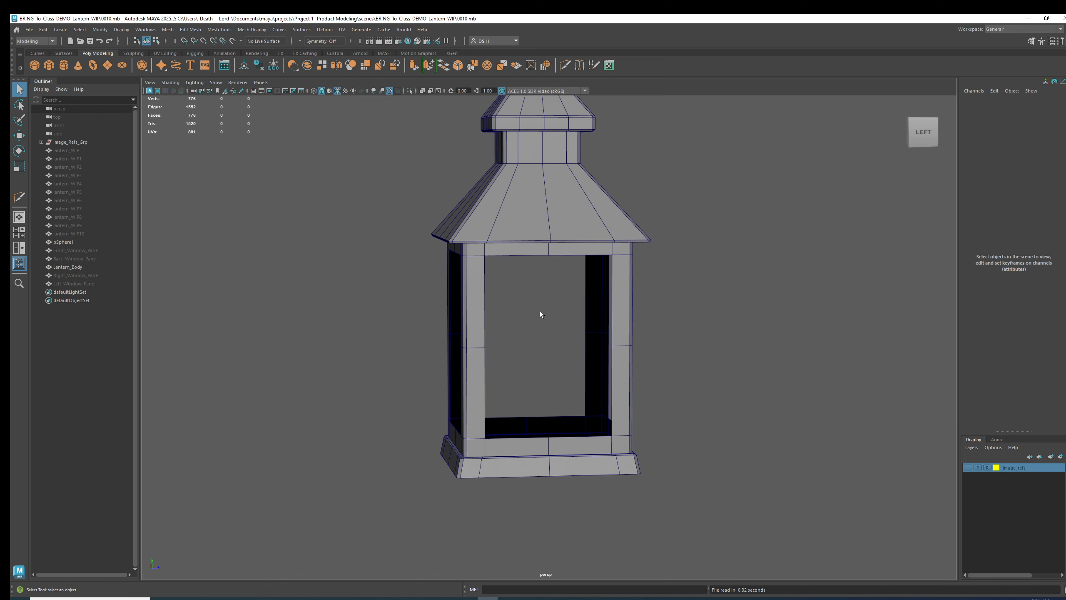
- Make the image_refs_ display layer selectable and show the attributes of the image plane that uses lantern 5.jpeg
alt+drag(535, 331, 559, 341)
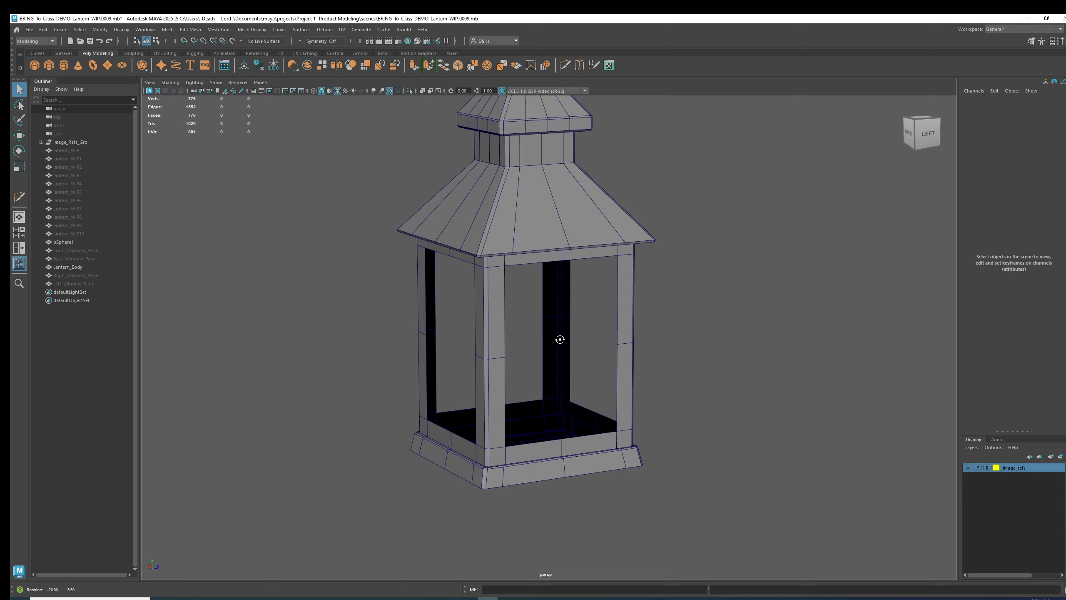
alt+middle_drag(559, 341, 593, 335)
alt+drag(593, 336, 650, 288)
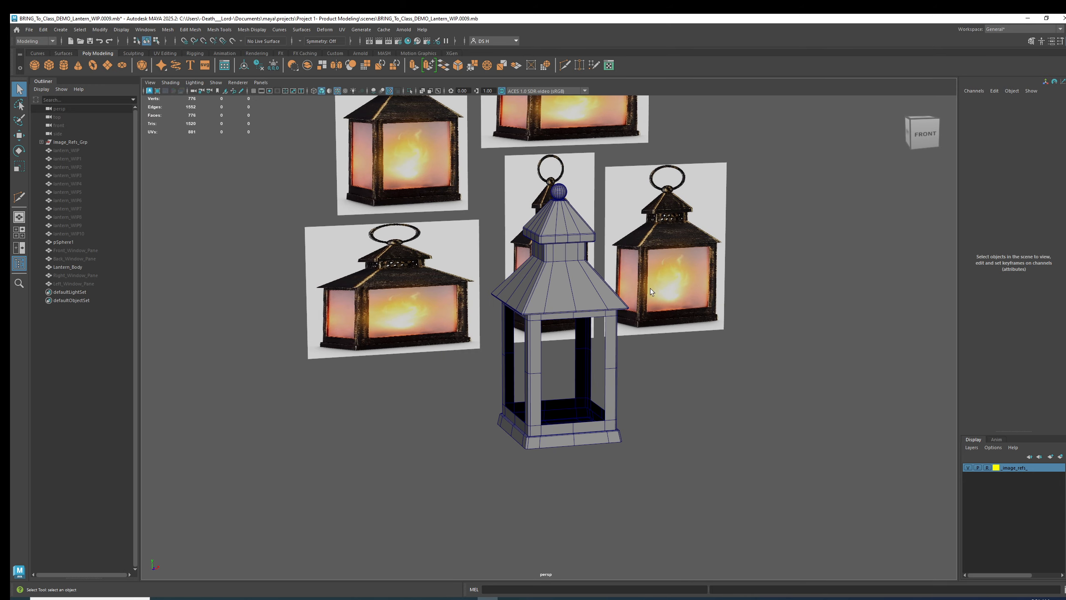
click(988, 467)
alt+middle_drag(626, 71, 600, 189)
click(601, 190)
click(745, 184)
click(612, 179)
key(ctrl+a)
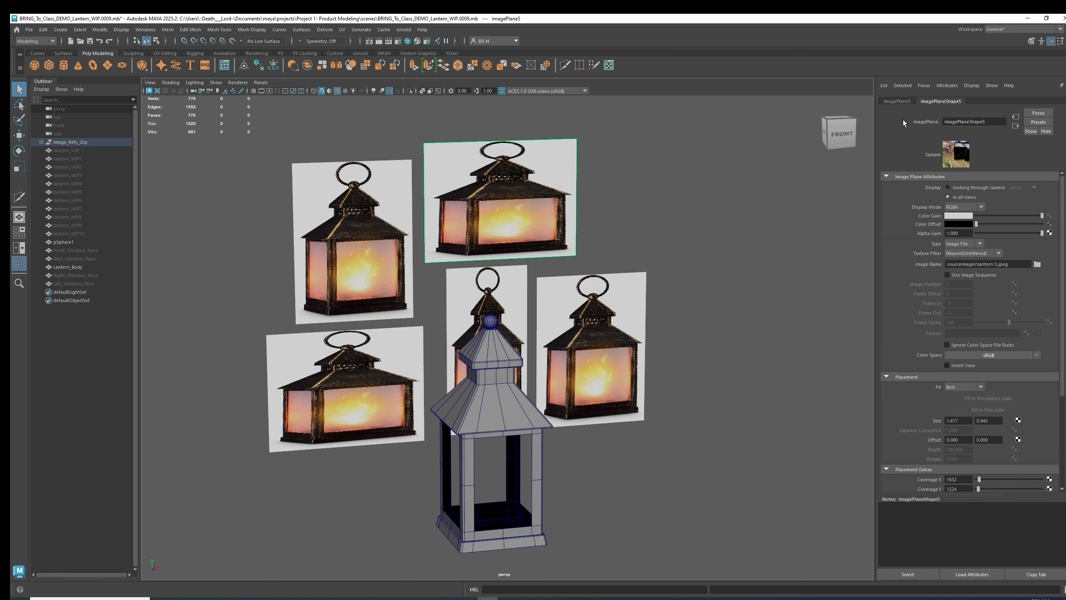
key(ctrl+a)
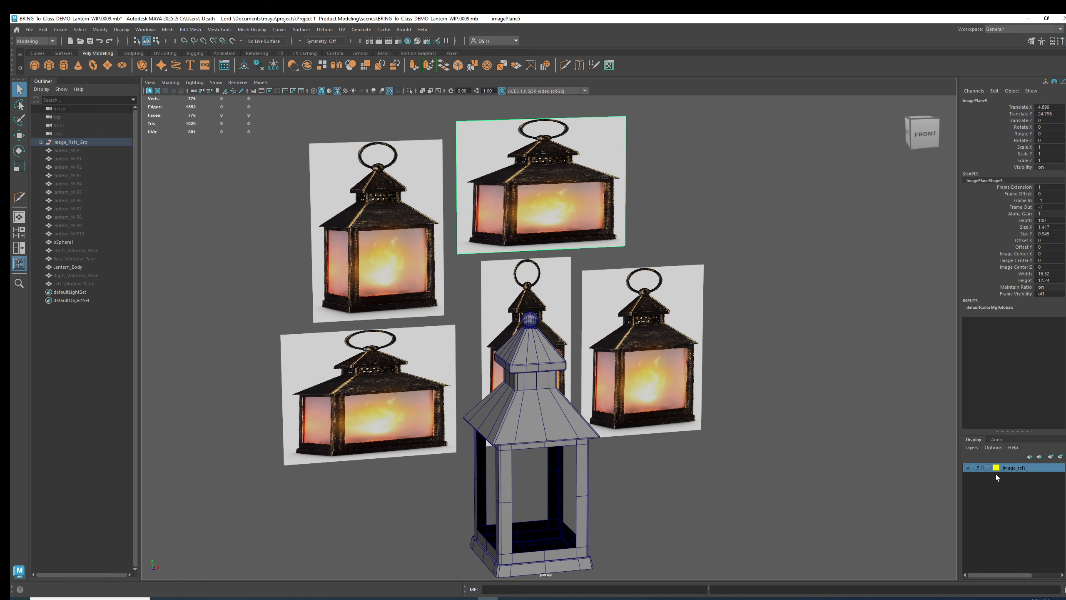
key(ctrl+a)
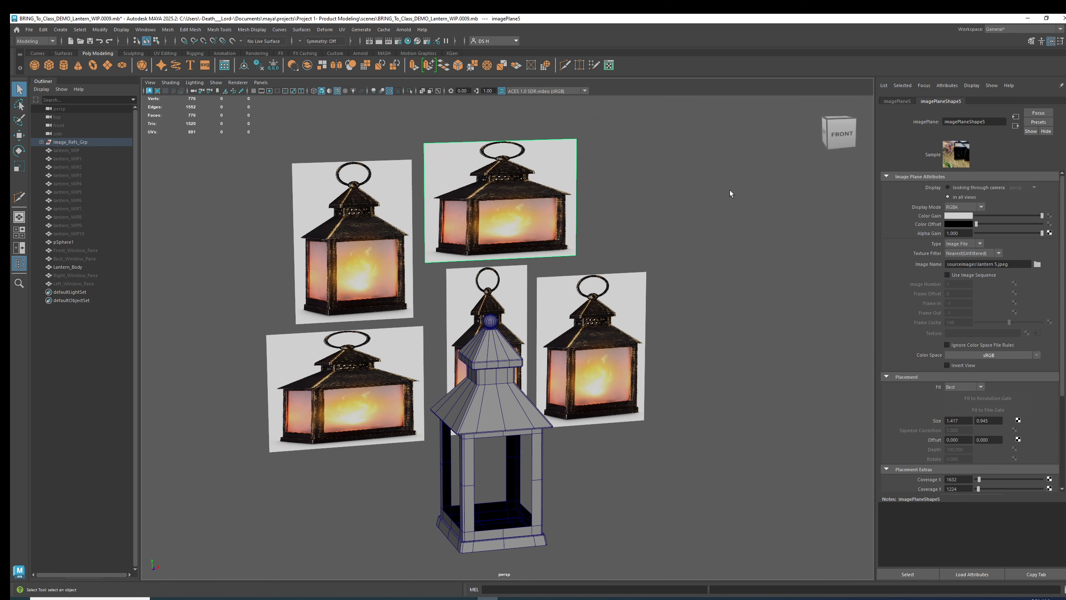
- Select the remaining image planes one after another so each refreshes to its new lantern photo, including the one using lantern 4.jpeg, then clear the selection
click(707, 214)
click(600, 358)
click(740, 289)
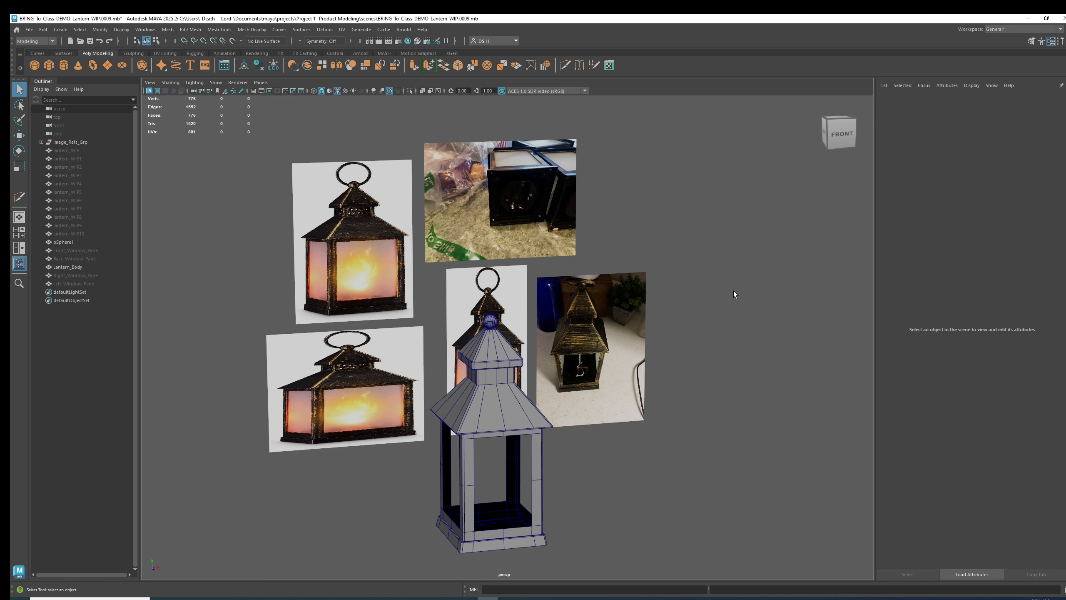
click(477, 295)
click(619, 255)
click(404, 237)
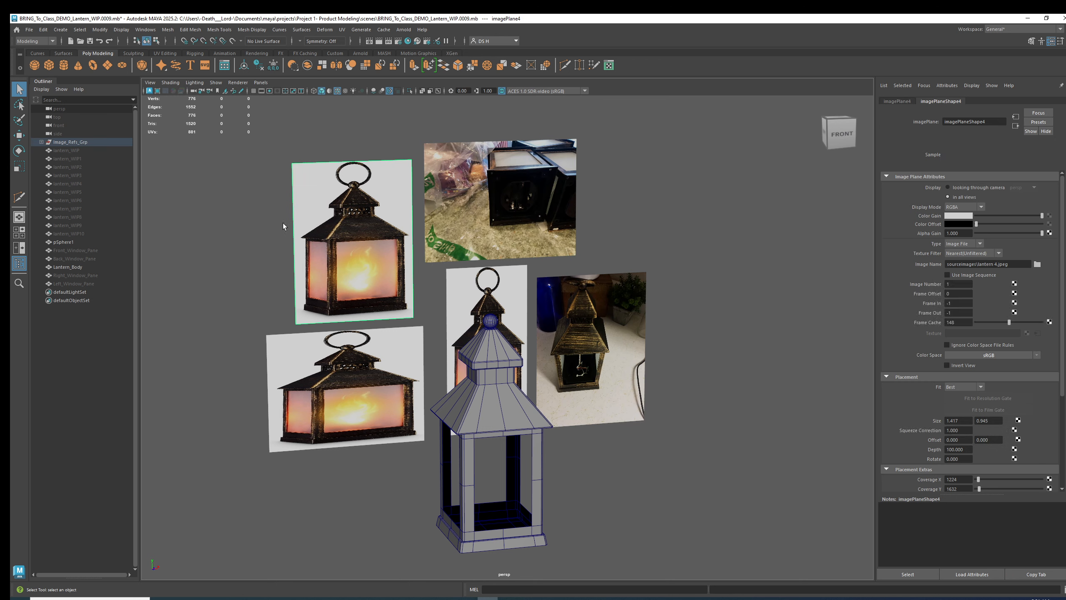
click(273, 229)
click(290, 352)
click(182, 296)
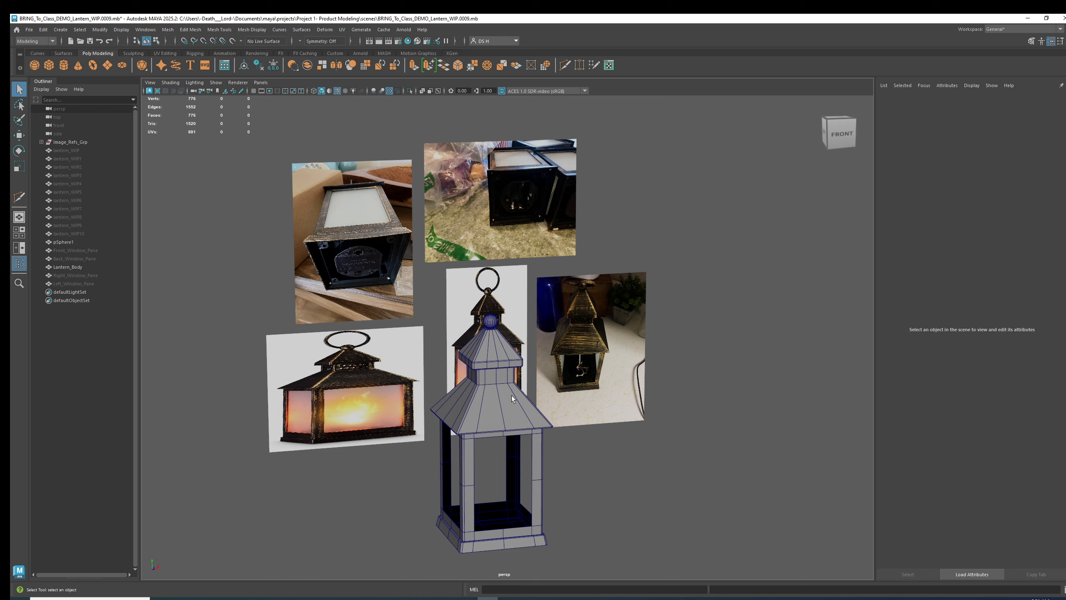
click(353, 425)
click(333, 511)
alt+middle_drag(333, 511, 390, 506)
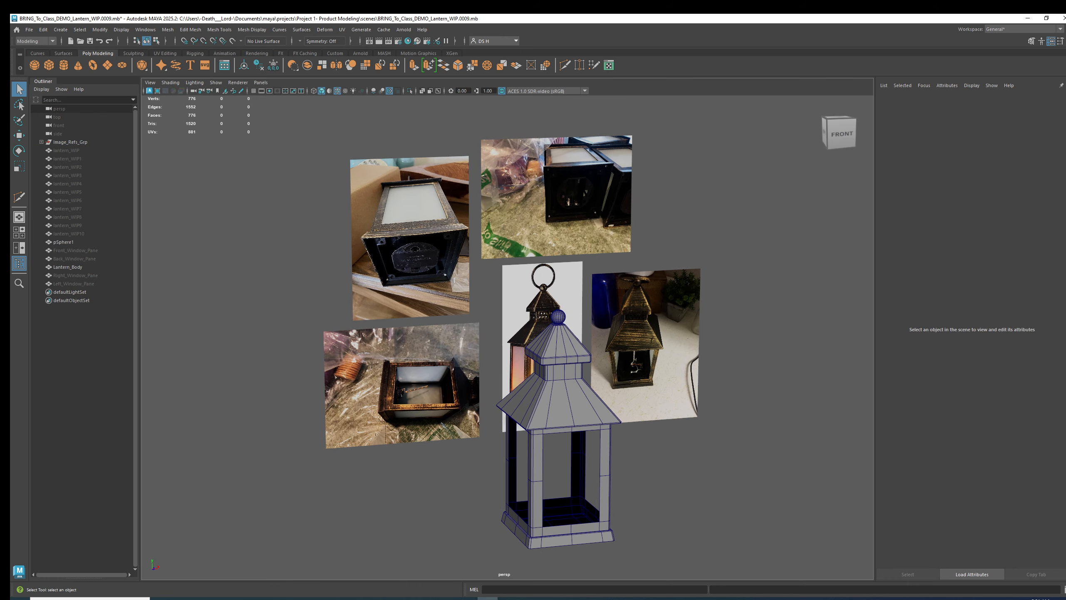
- Show the channel and layer settings, make the image_refs_ display layer unselectable again, and hide it
key(ctrl+a)
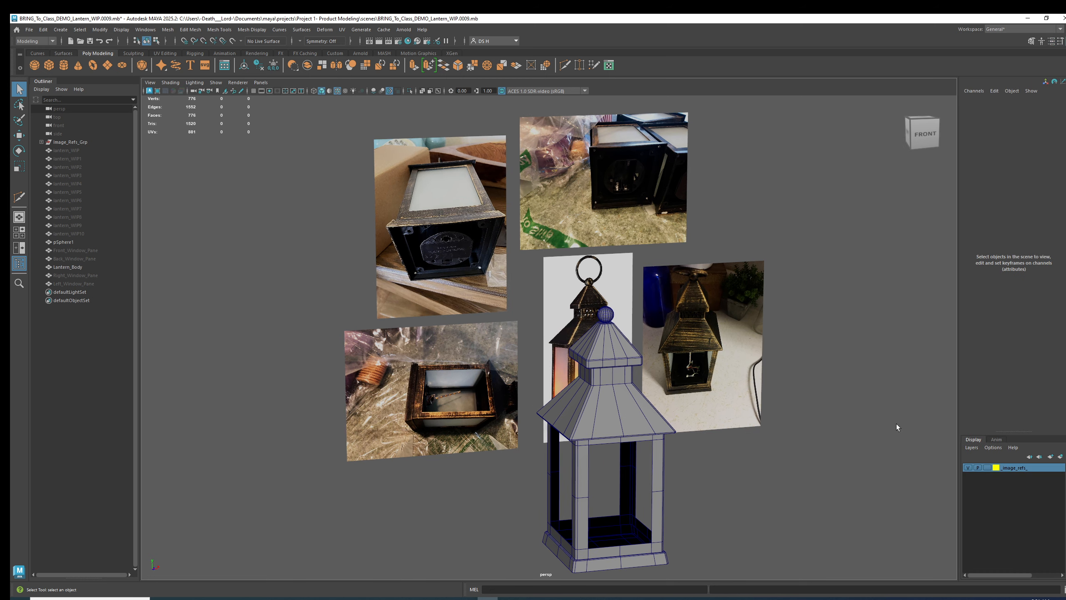
click(987, 467)
click(968, 467)
alt+middle_drag(702, 443, 619, 330)
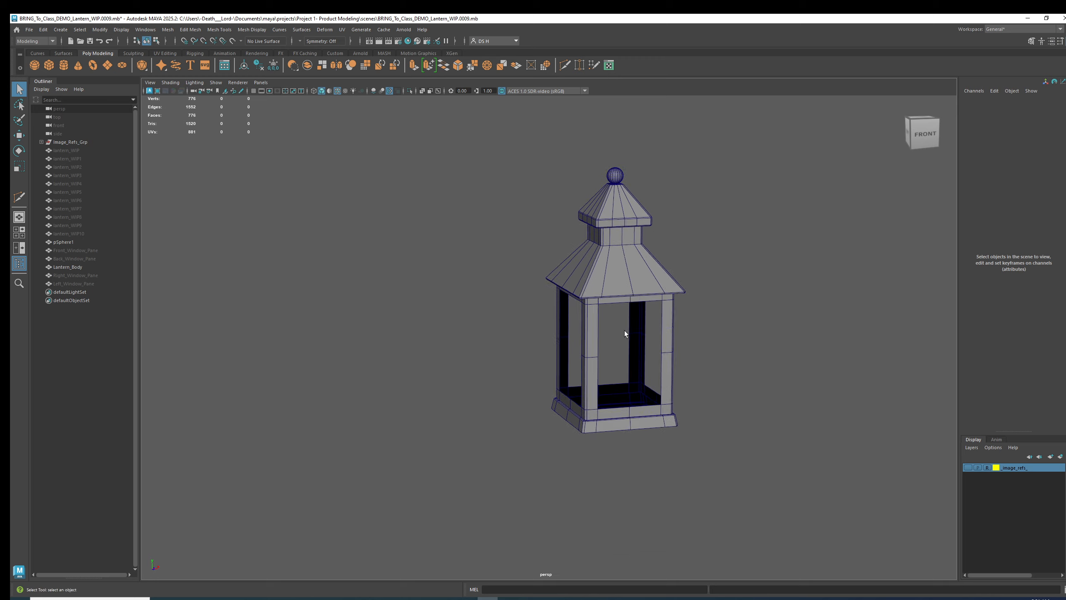
- Unhide Front_Window_Pane, Back_Window_Pane, Right_Window_Pane and Left_Window_Pane, then clear the selection
scroll(619, 330, up, 5)
alt+middle_drag(762, 399, 622, 360)
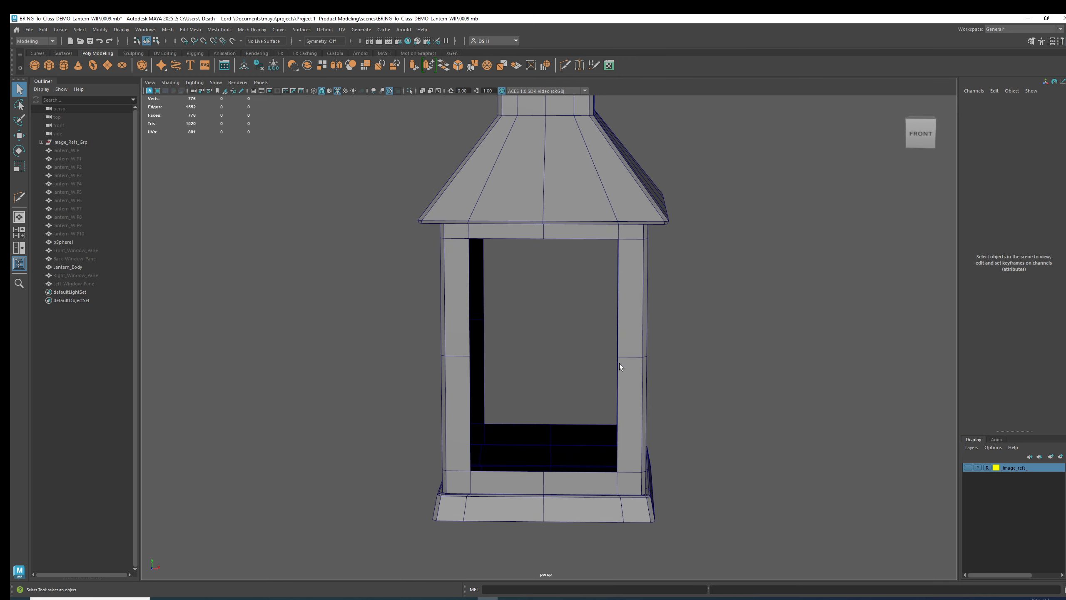
click(78, 248)
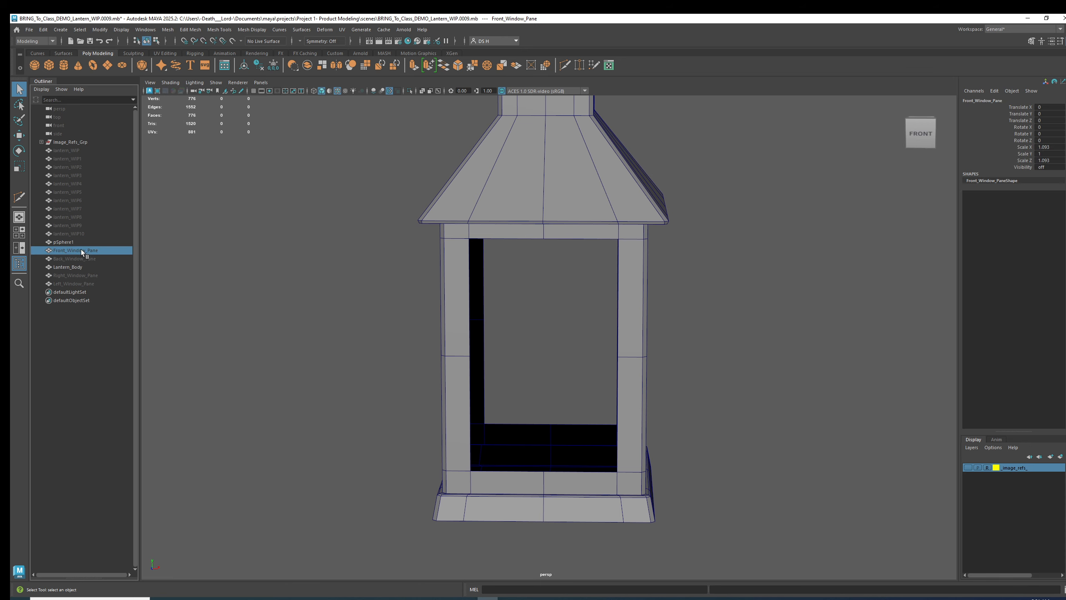
key(h)
click(77, 257)
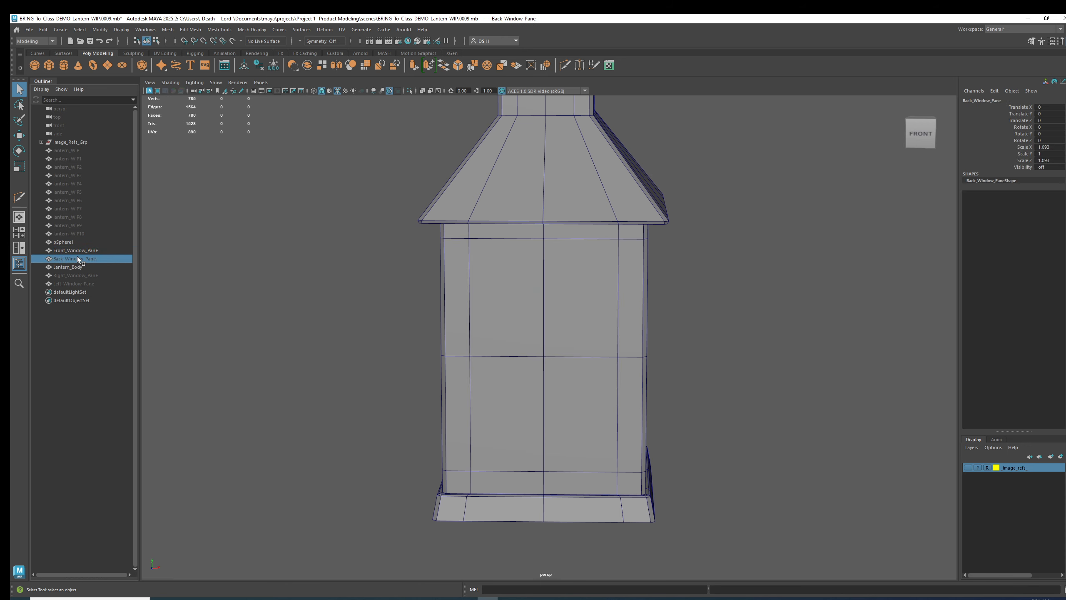
key(h)
click(92, 276)
key(h)
click(92, 284)
key(h)
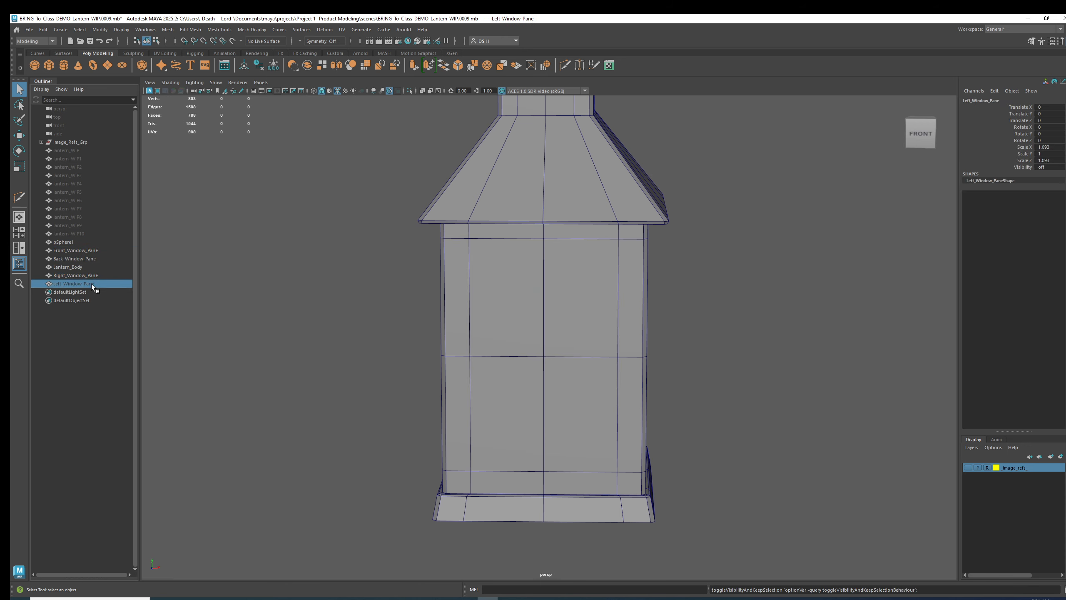
click(359, 252)
alt+drag(351, 306, 377, 308)
- Select pSphere1 on top of the lantern, examine its UV layout in the UV Editor, and put the editor away
click(73, 243)
scroll(612, 228, down, 2)
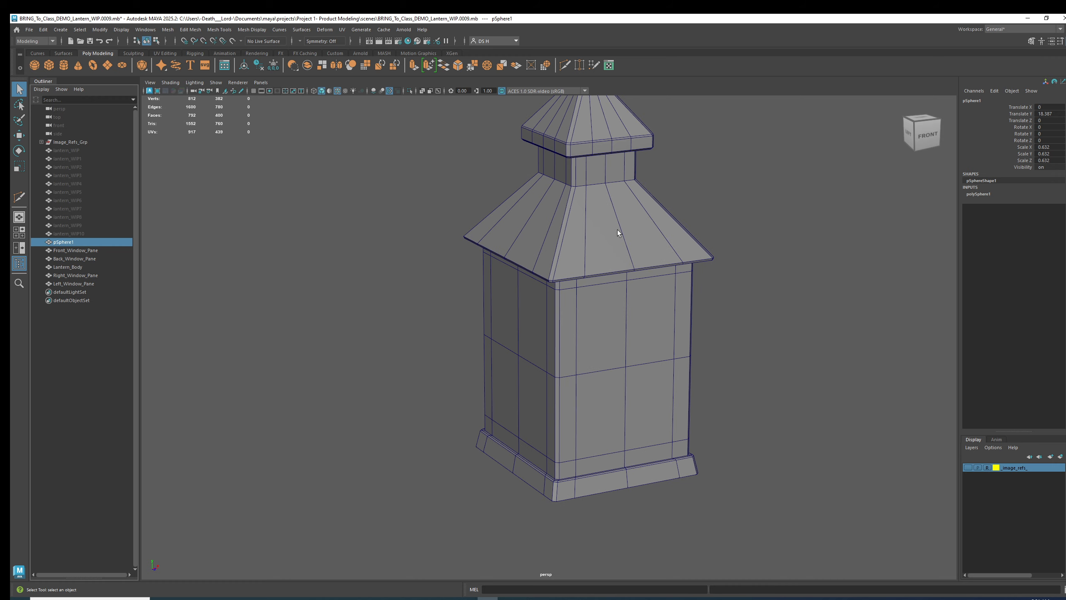
alt+middle_drag(633, 202, 634, 276)
alt+drag(576, 171, 600, 169)
drag(436, 599, 428, 211)
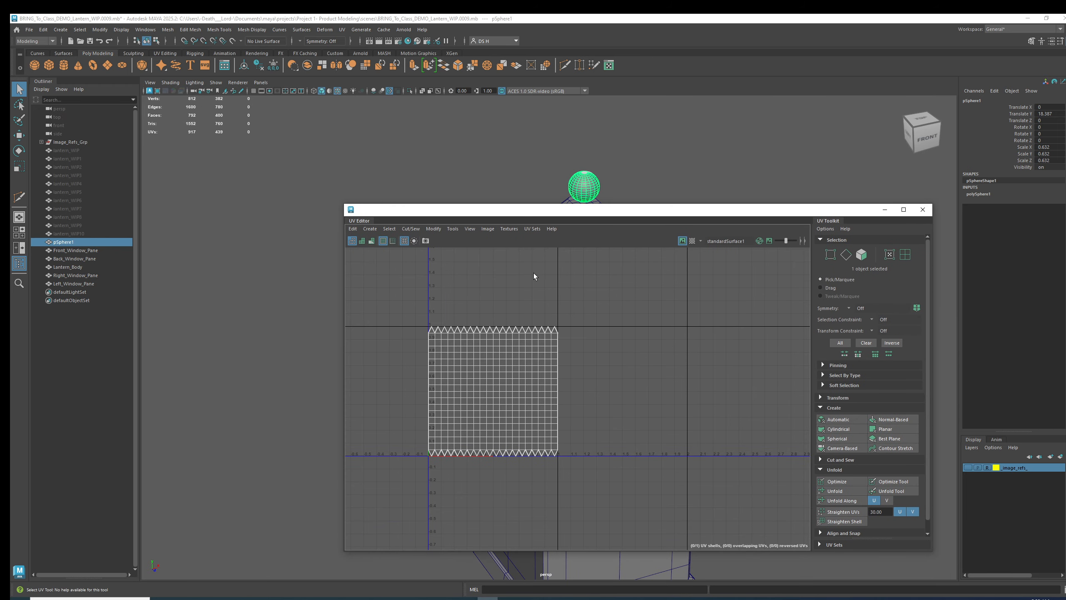
click(384, 244)
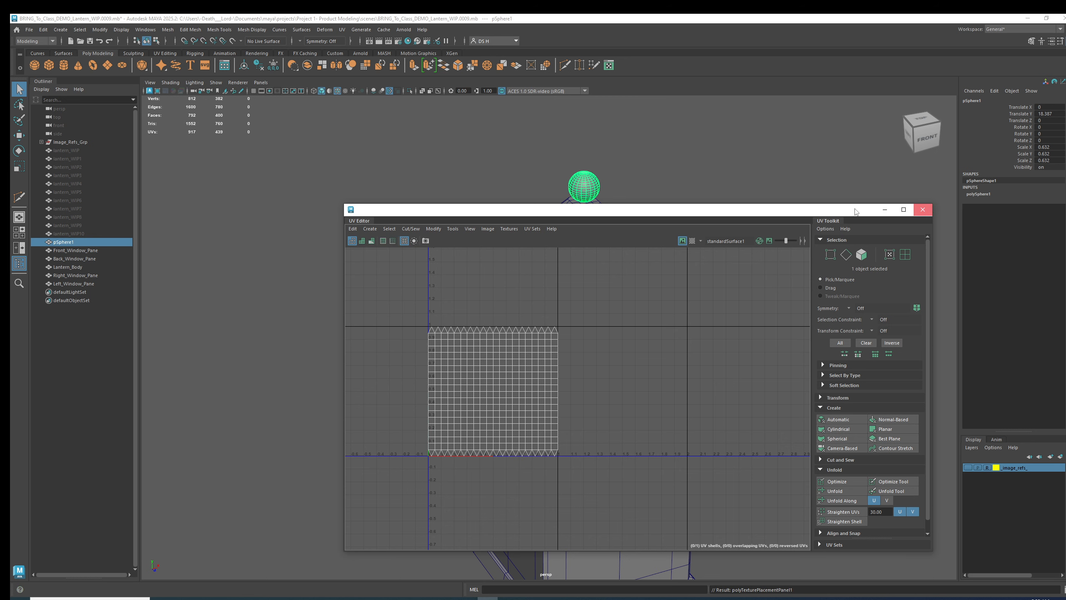
click(886, 210)
- Hide the pSphere1 ball at the lantern's peak
alt+drag(587, 167, 449, 256)
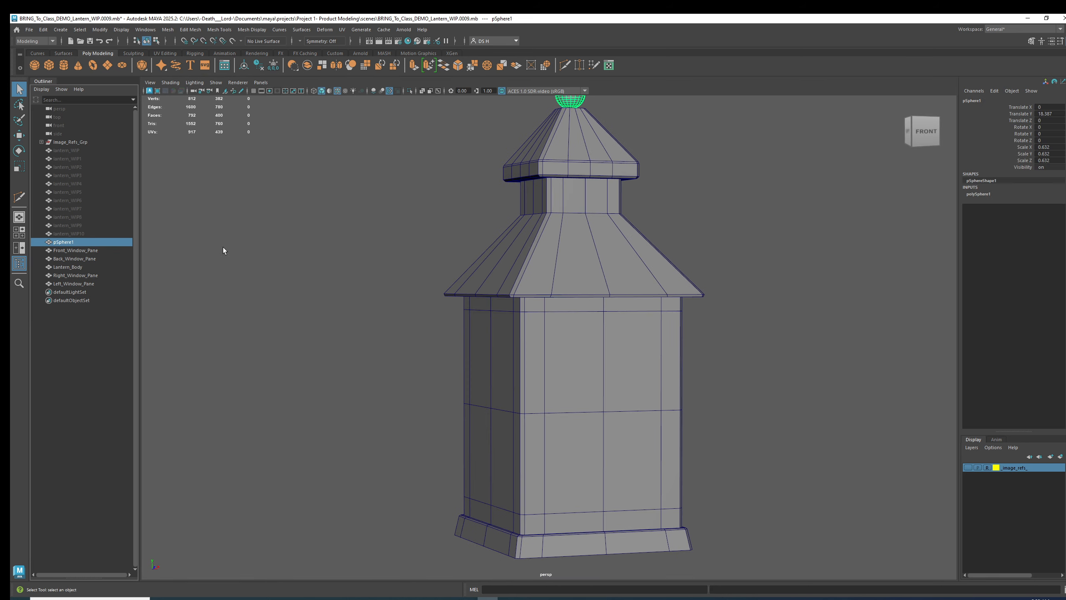
alt+middle_drag(583, 119, 565, 195)
key(ctrl+h)
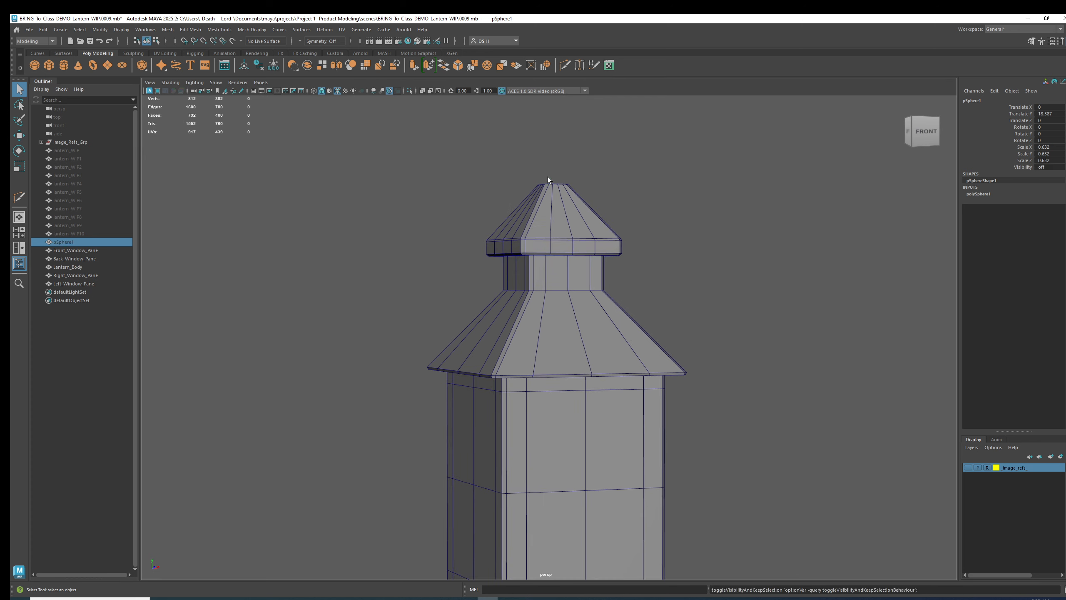
- Select the window panes one by one around the lantern to examine them as objects separate from the body
click(84, 250)
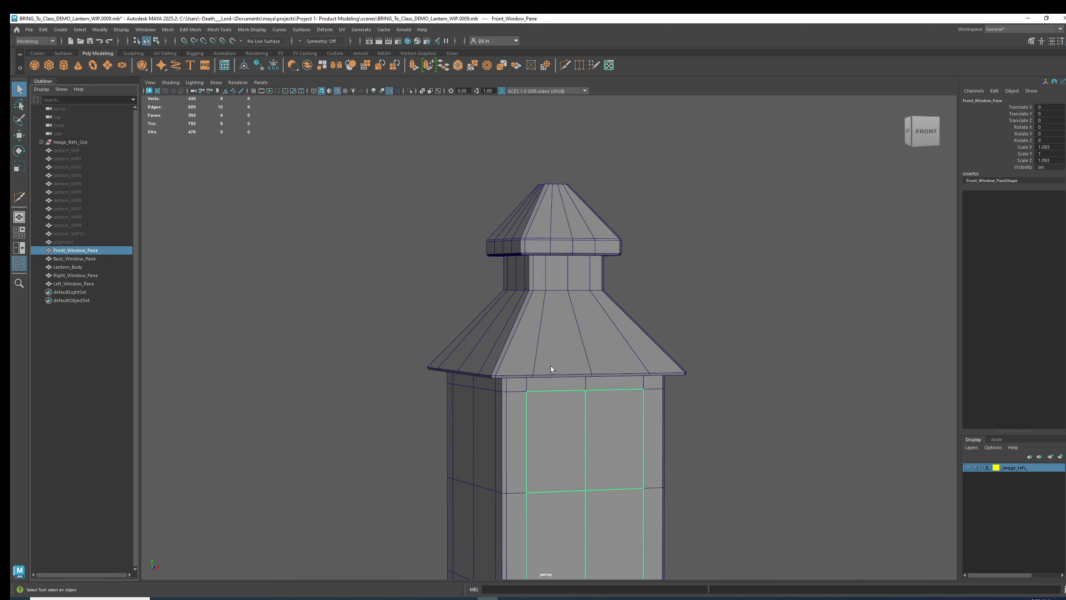
alt+middle_drag(550, 366, 566, 299)
key(w)
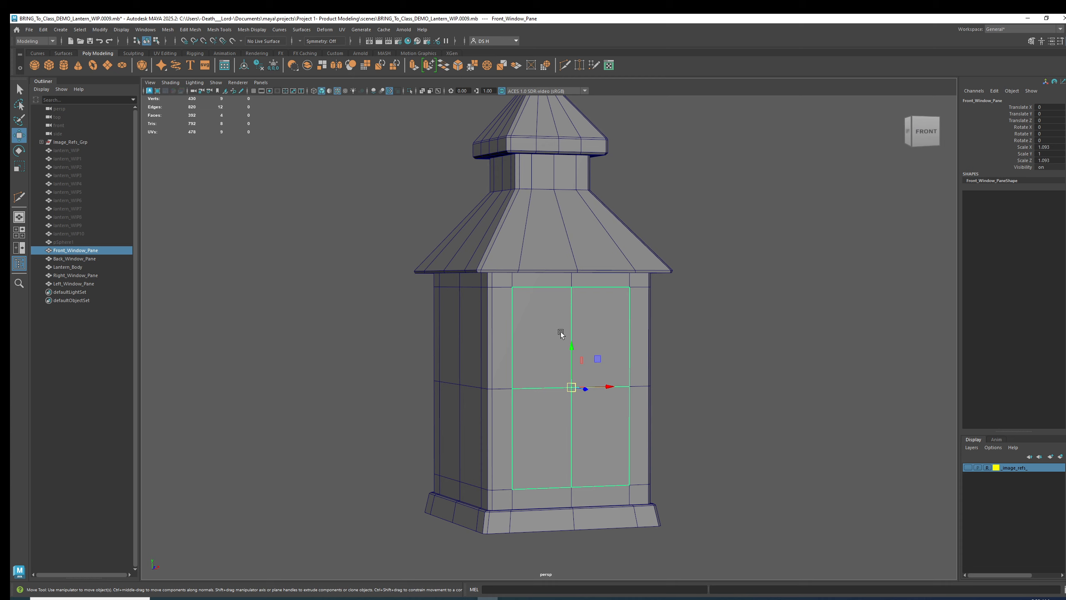
alt+drag(561, 332, 480, 334)
click(480, 334)
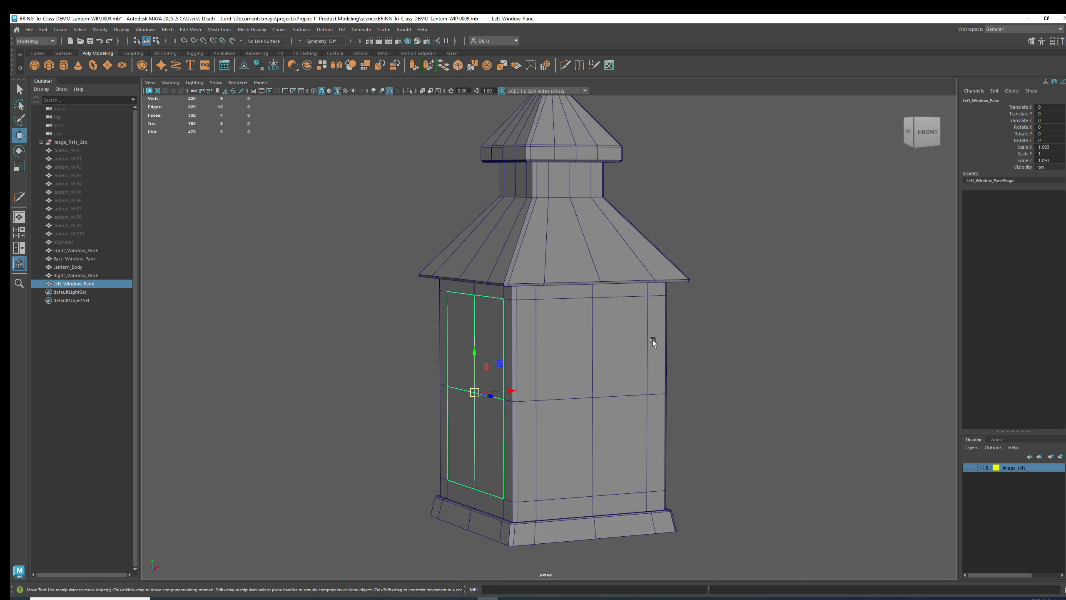
alt+drag(652, 341, 556, 346)
click(500, 345)
click(392, 335)
alt+drag(392, 335, 659, 259)
click(532, 332)
alt+drag(635, 261, 825, 265)
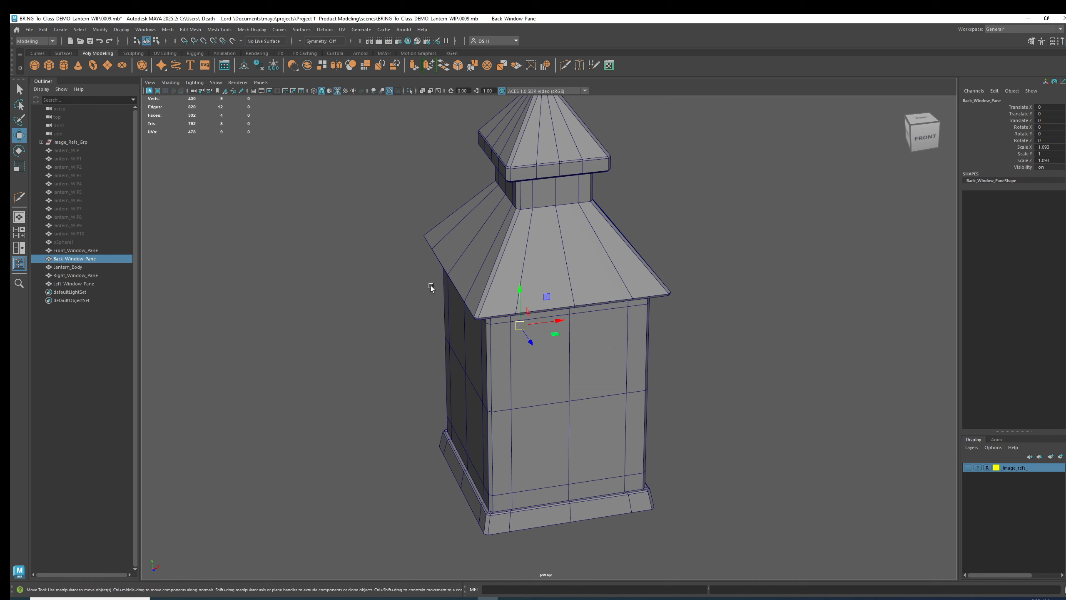
alt+drag(437, 309, 617, 395)
click(604, 354)
key(ctrl+z)
click(506, 391)
key(ctrl+z)
drag(541, 369, 648, 393)
click(571, 376)
key(ctrl+z)
- Unhide lantern_WIP10, move it about 12.22 units along negative X, and compare its geometry with the separated lantern beside it
click(95, 234)
alt+drag(444, 315, 483, 326)
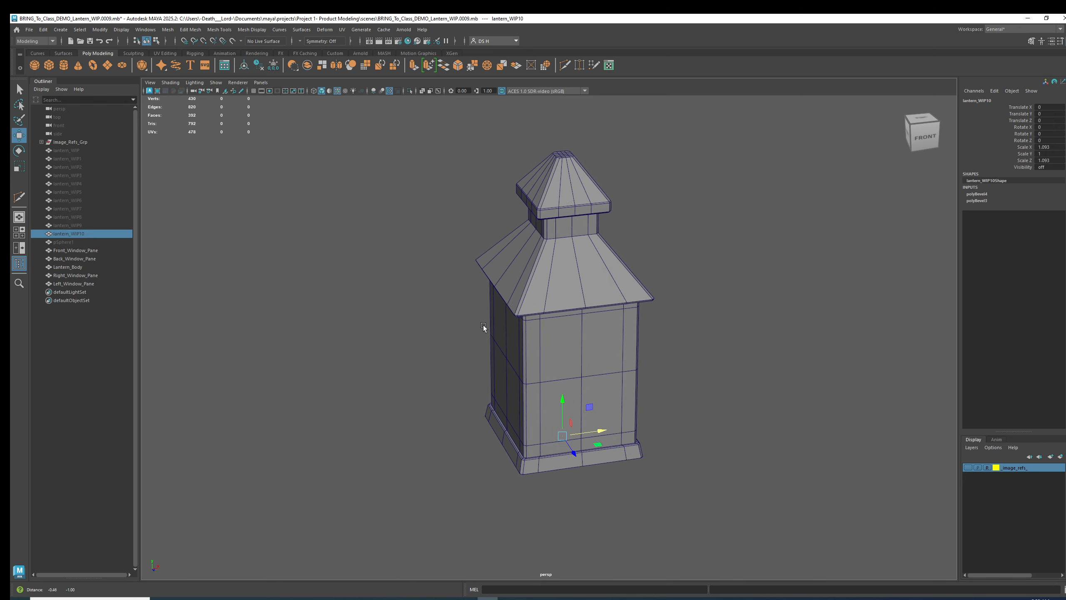
key(ctrl+h)
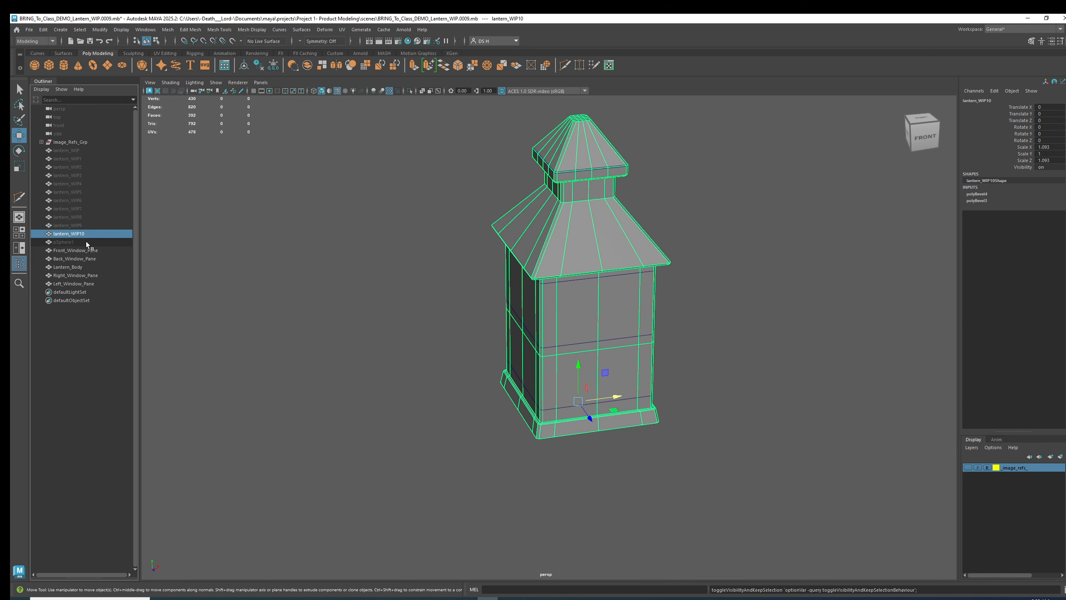
drag(601, 396, 392, 372)
scroll(436, 263, up, 2)
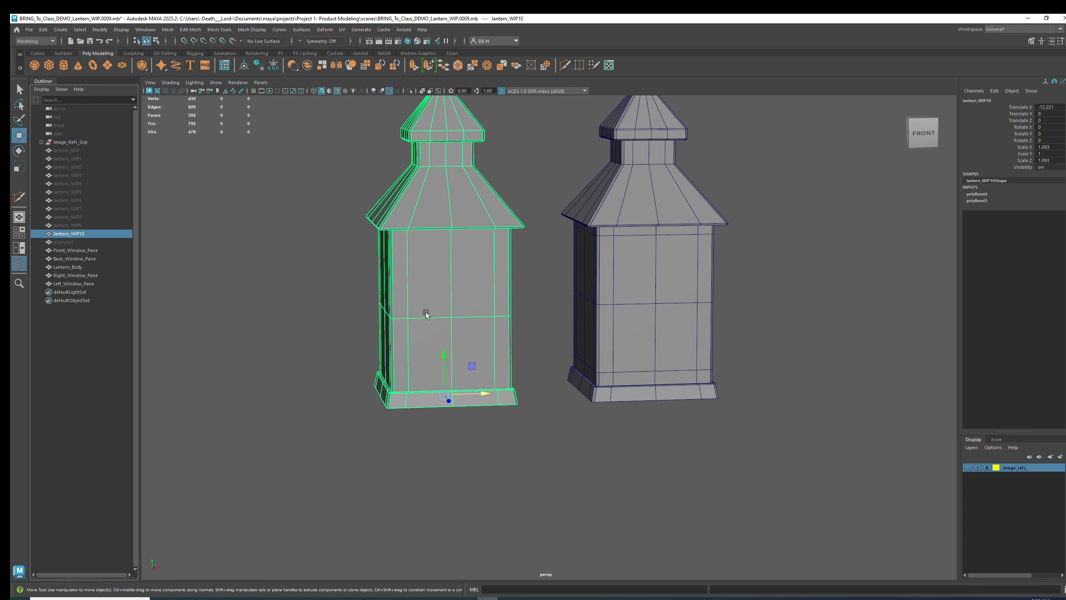
alt+drag(545, 212, 502, 266)
mouse_move(484, 304)
alt+mouse_down()
mouse_move(567, 304)
mouse_move(486, 318)
mouse_move(488, 334)
mouse_move(489, 310)
alt+mouse_up()
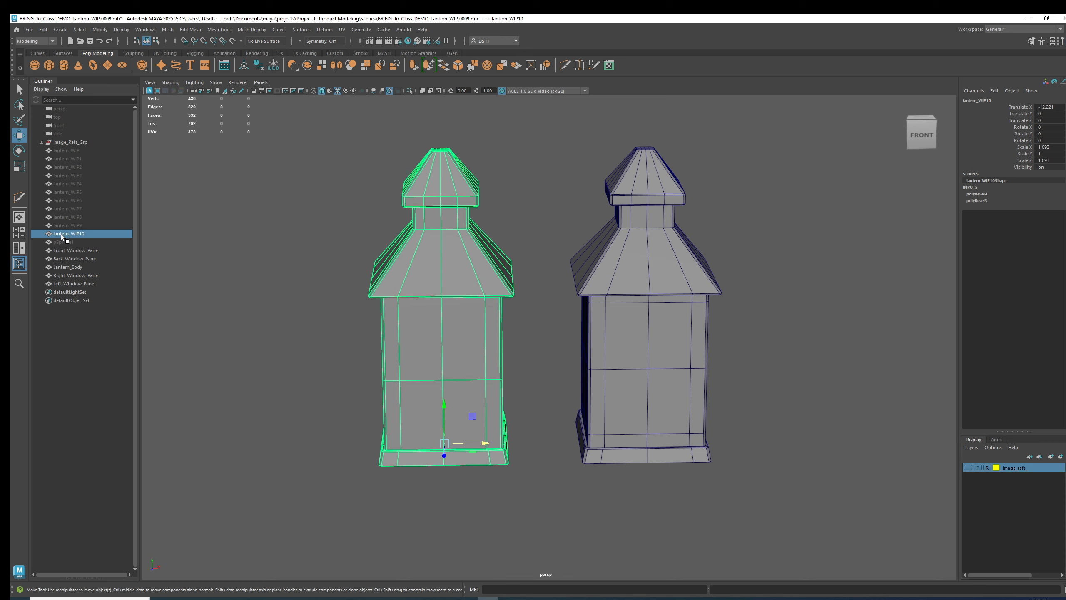
alt+drag(432, 306, 454, 268)
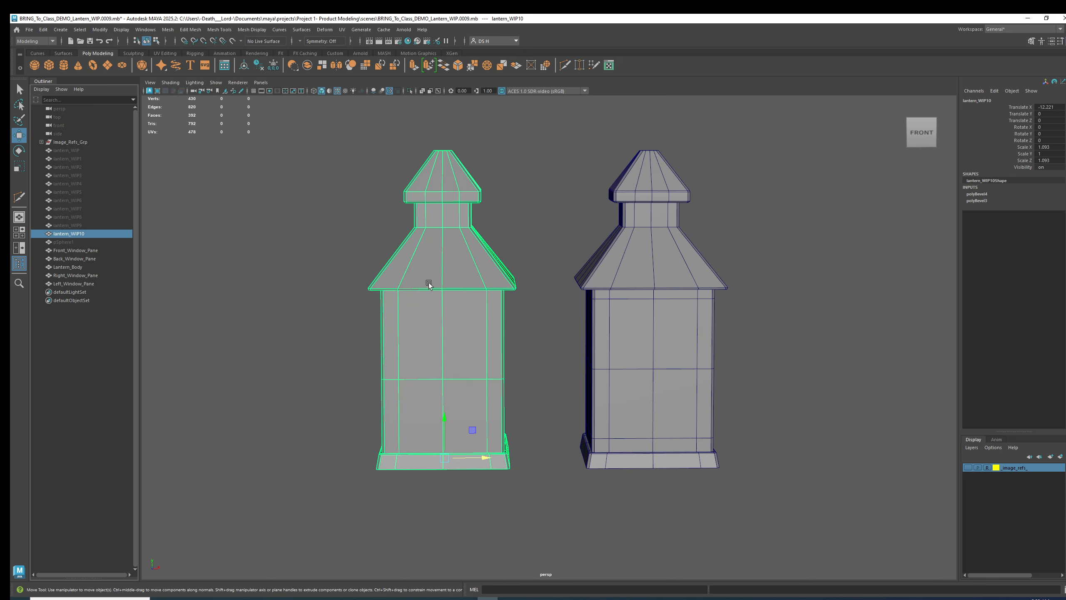
scroll(687, 309, up, 4)
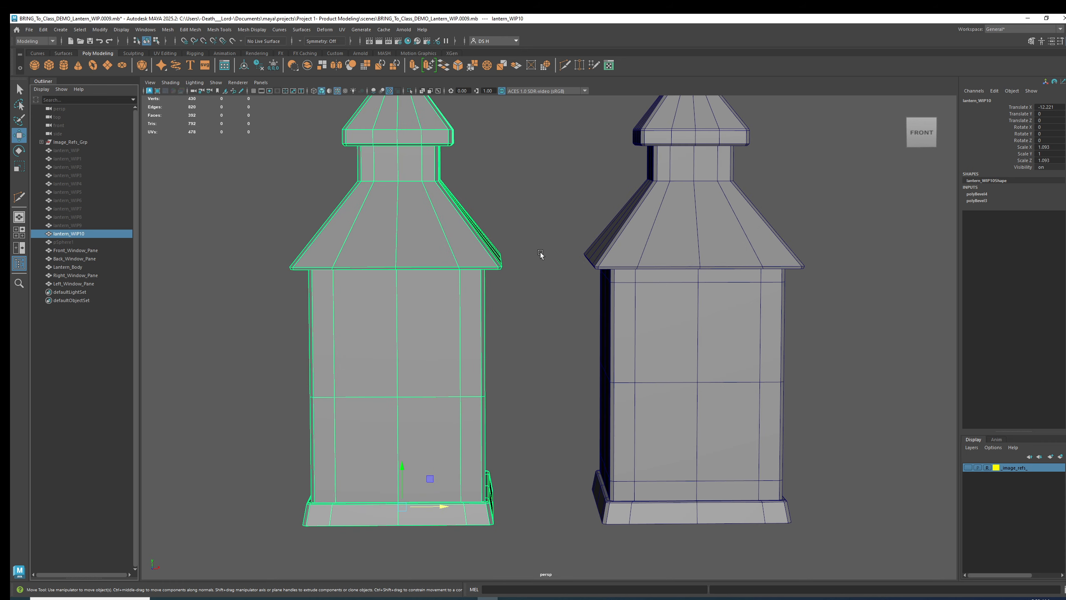
mouse_move(667, 332)
alt+middle_down()
mouse_move(709, 322)
mouse_move(674, 327)
alt+middle_up()
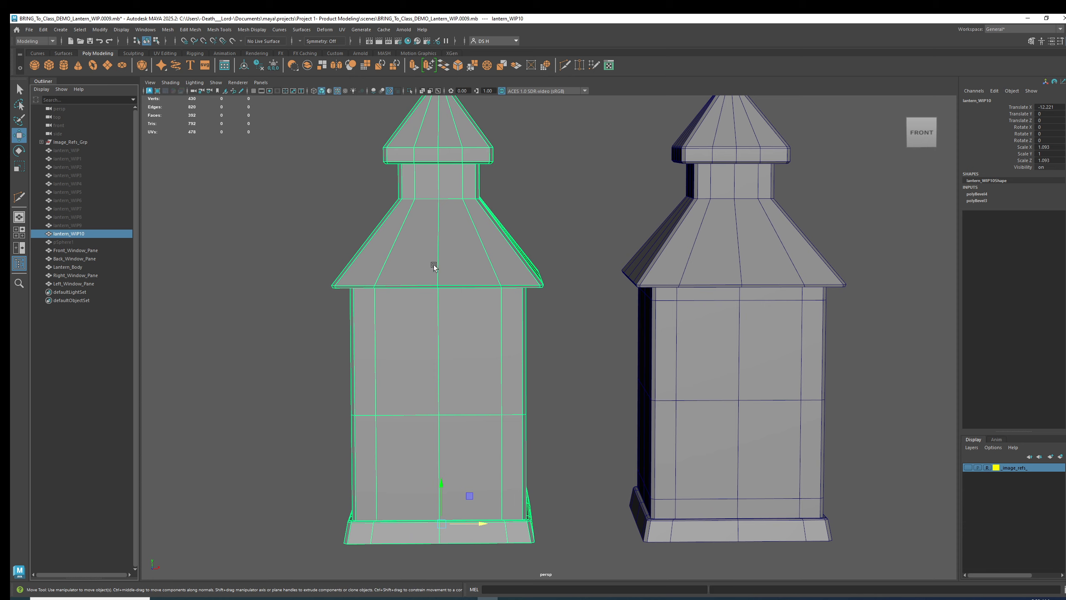
- Undo the move of lantern_WIP10, hide it again, and clear the selection
key(ctrl+z)
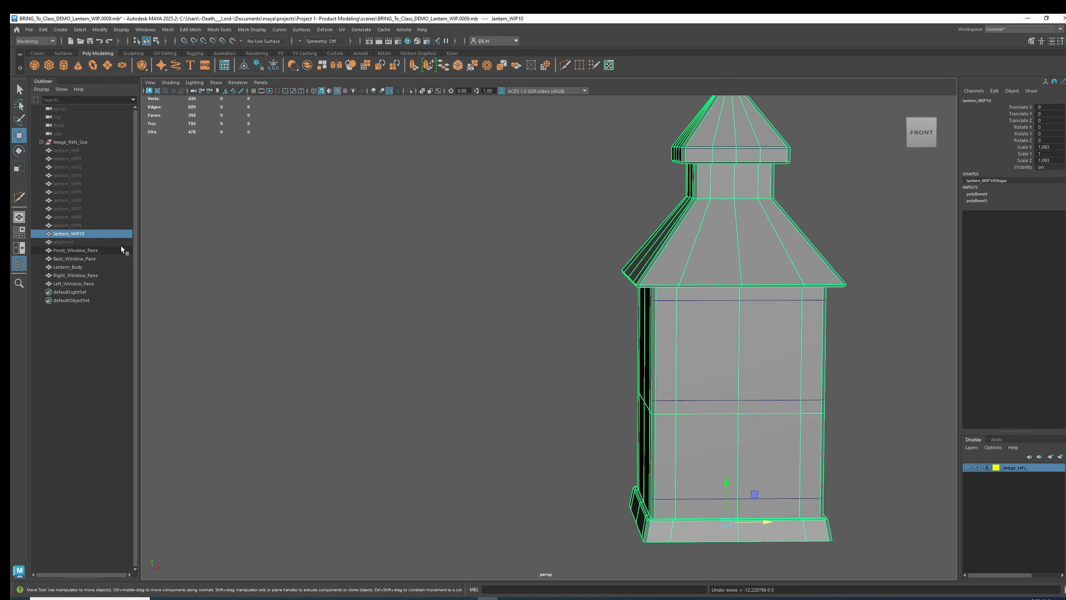
key(h)
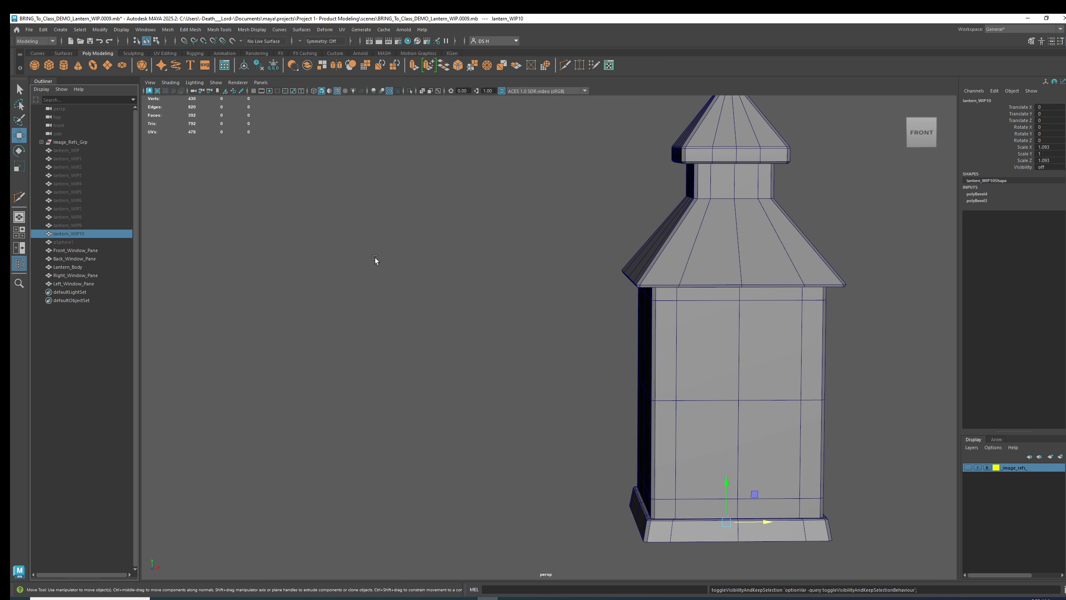
click(374, 260)
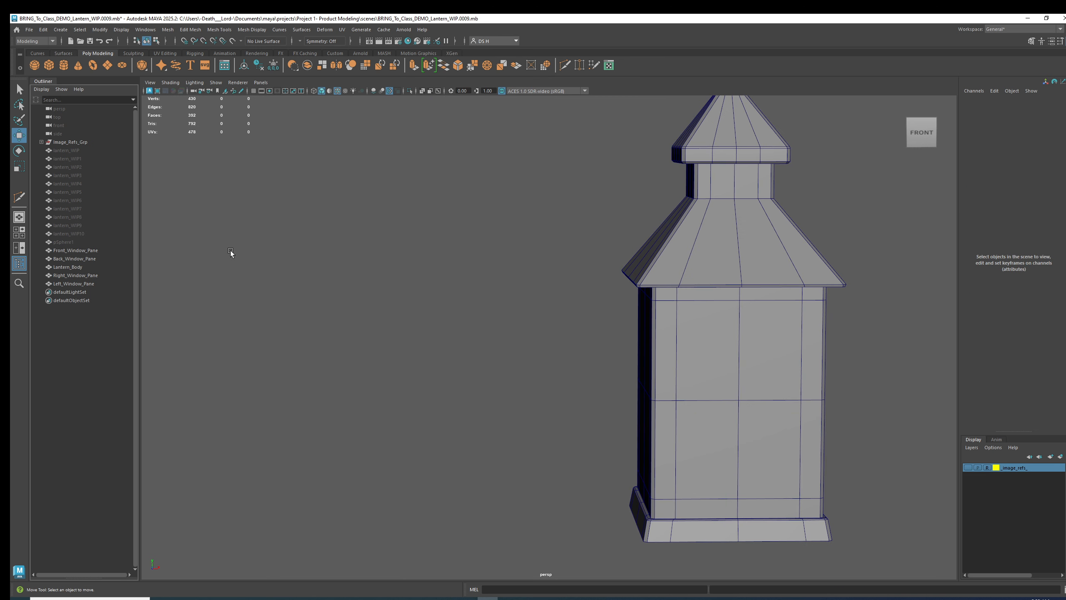
- Select Lantern_Body and then individual window panes around it to examine how the lantern is split into separate parts
click(691, 248)
alt+drag(789, 319, 587, 171)
alt+middle_drag(584, 217, 625, 260)
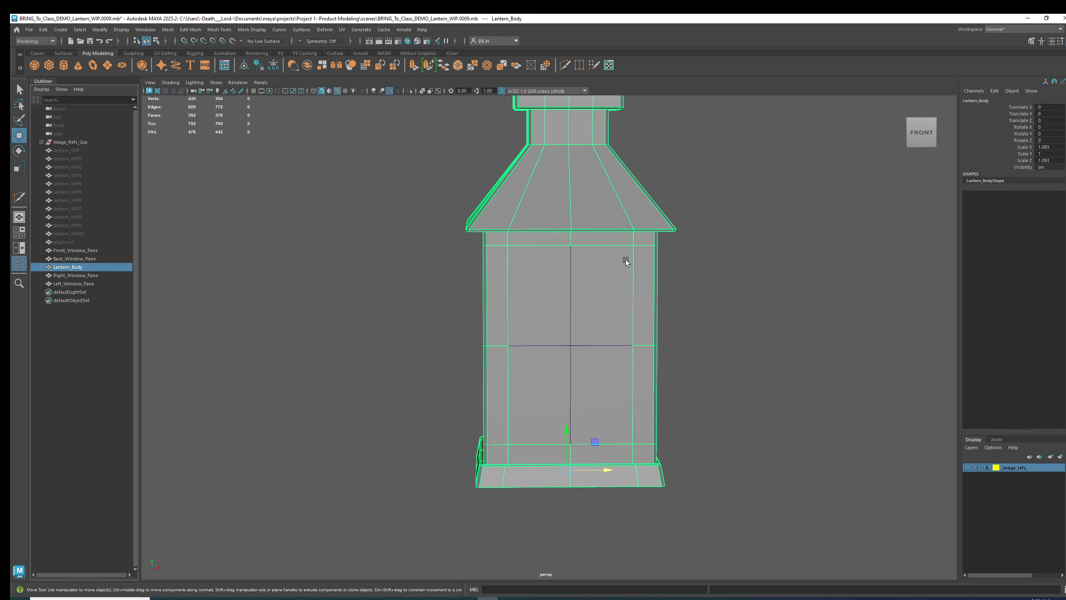
alt+drag(661, 253, 734, 233)
click(658, 256)
alt+drag(658, 256, 471, 257)
click(444, 258)
alt+drag(557, 257, 608, 272)
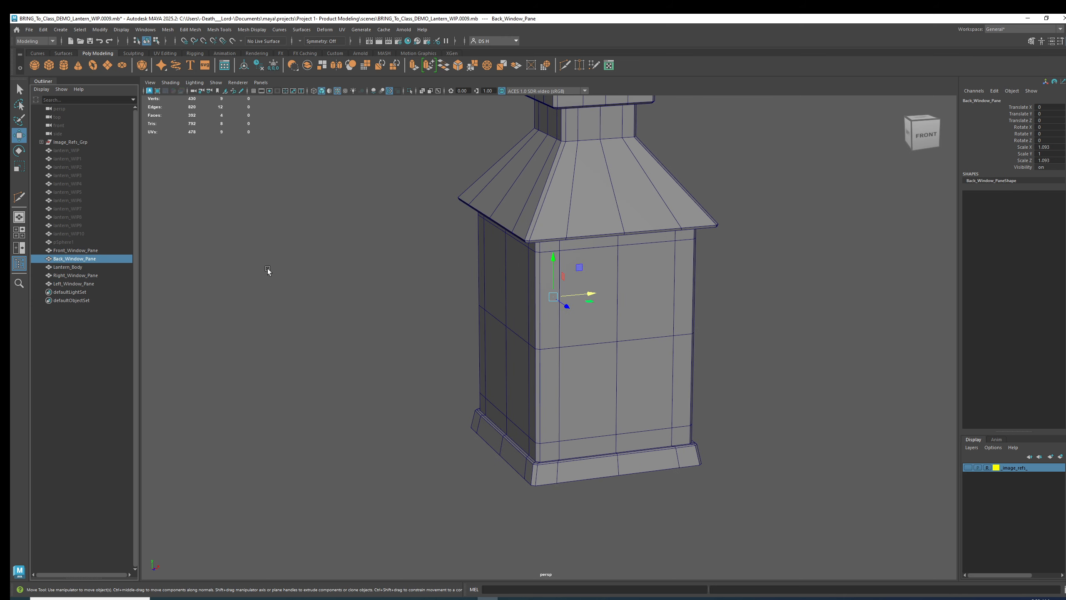
- Select Front_Window_Pane, Back_Window_Pane, Right_Window_Pane and Left_Window_Pane together, leaving Lantern_Body out
click(98, 252)
ctrl+click(99, 258)
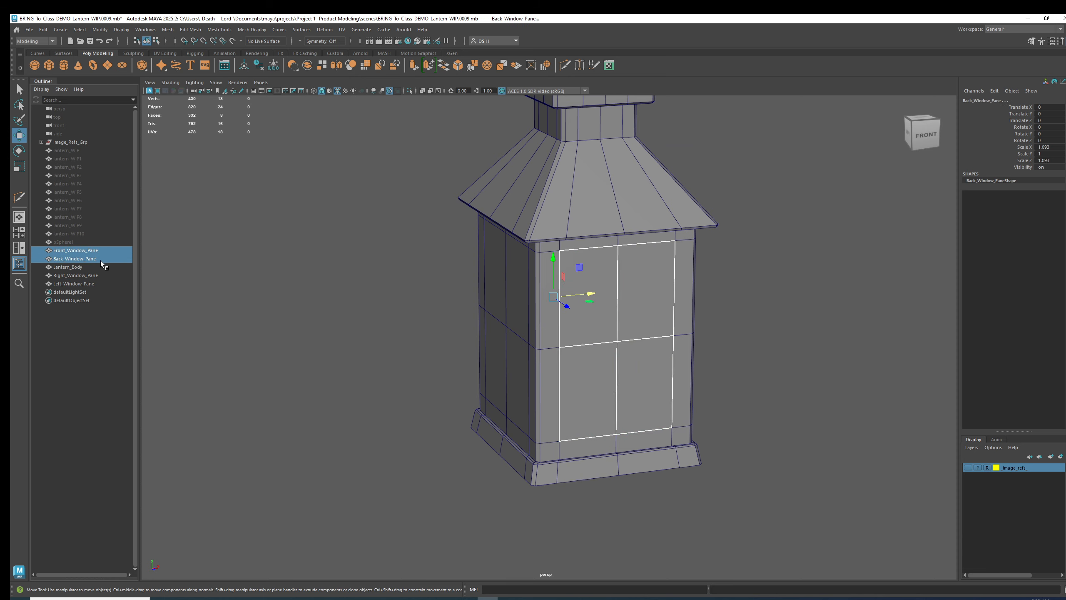
ctrl+click(98, 275)
ctrl+click(97, 284)
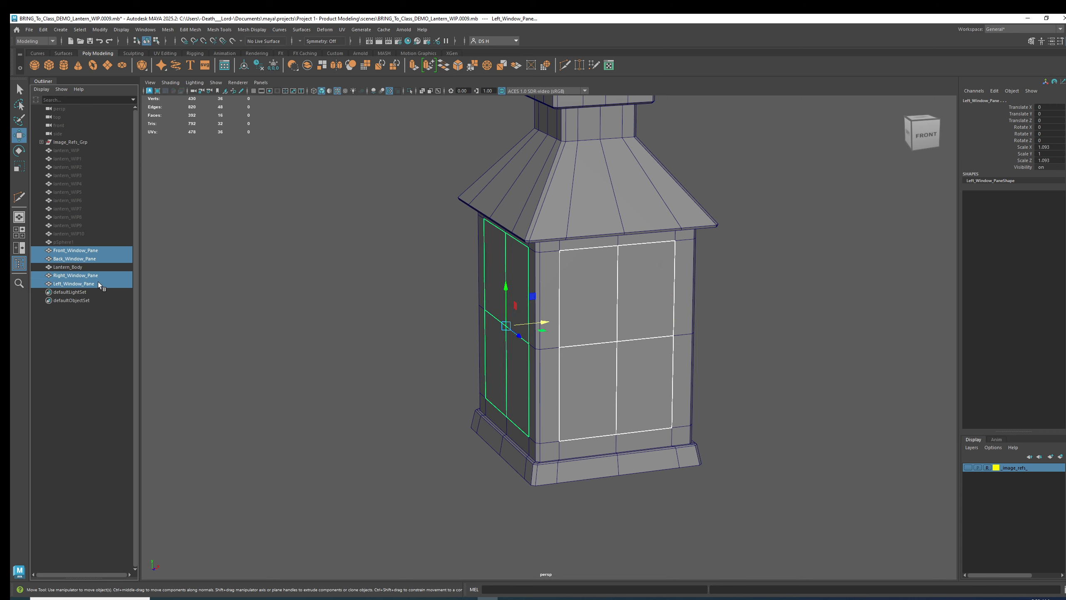
click(84, 251)
ctrl+click(84, 259)
ctrl+click(90, 276)
ctrl+click(88, 284)
alt+drag(645, 301, 647, 277)
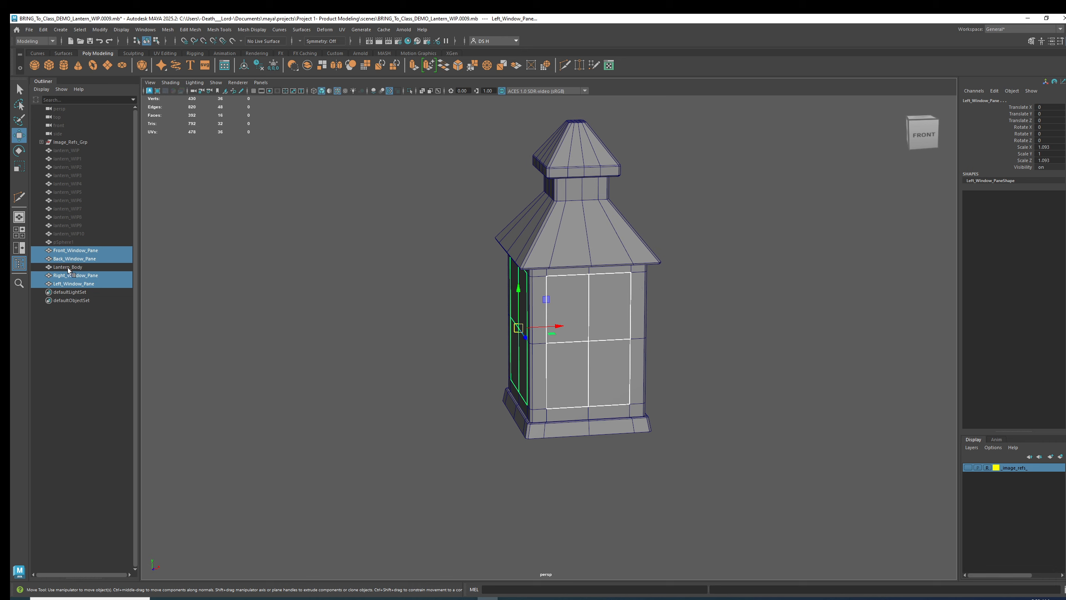
alt+middle_drag(271, 290, 441, 252)
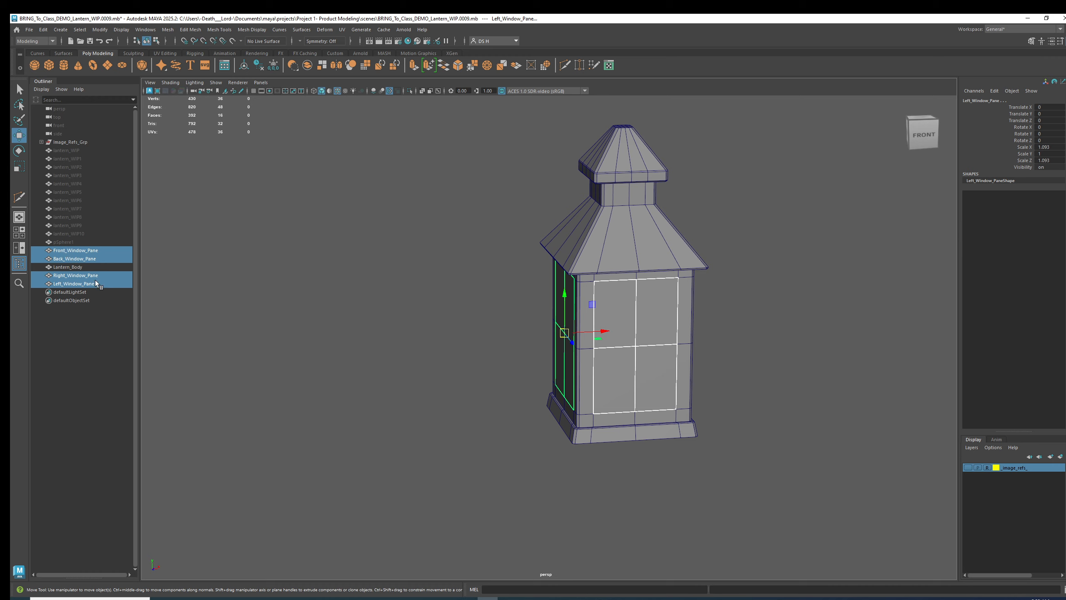
- Duplicate the four selected window panes and hide the duplicates
mouse_move(412, 328)
alt+mouse_down()
mouse_move(663, 336)
mouse_move(778, 356)
mouse_move(726, 329)
alt+mouse_up()
key(4)
key(5)
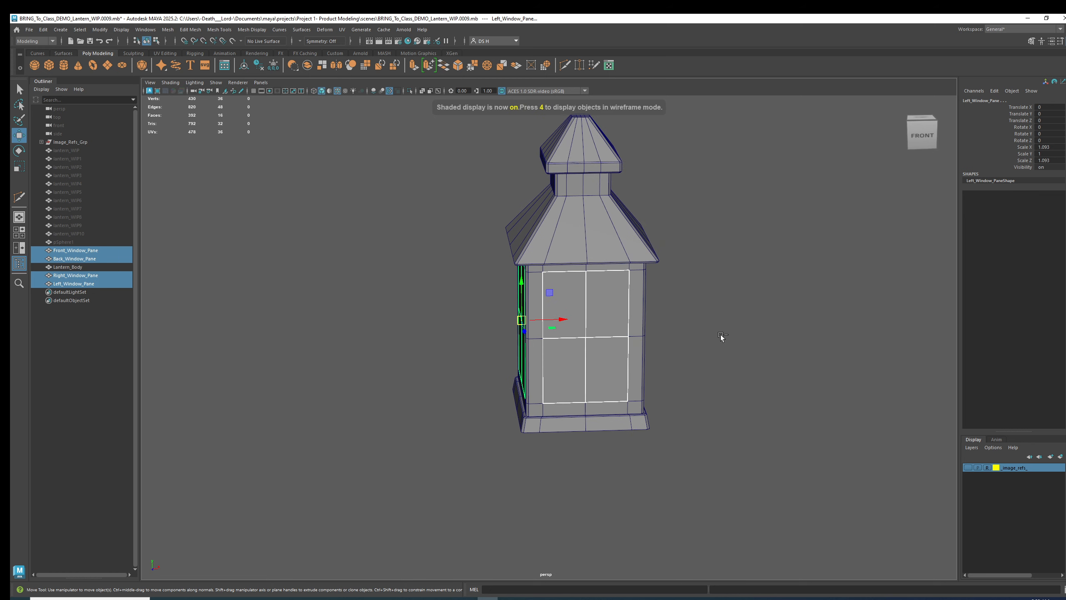
key(ctrl+d)
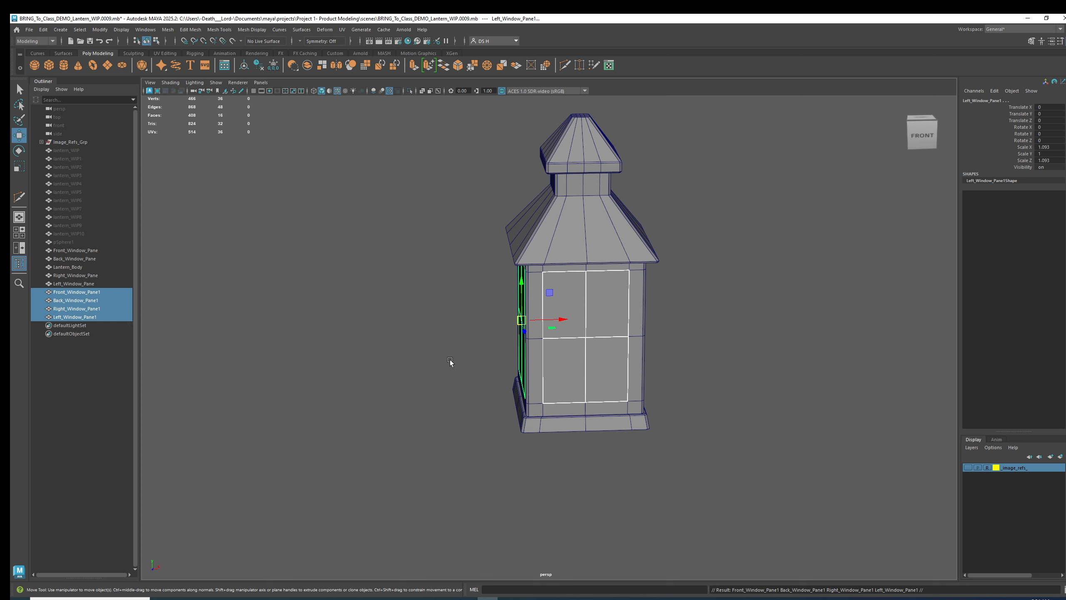
key(ctrl+h)
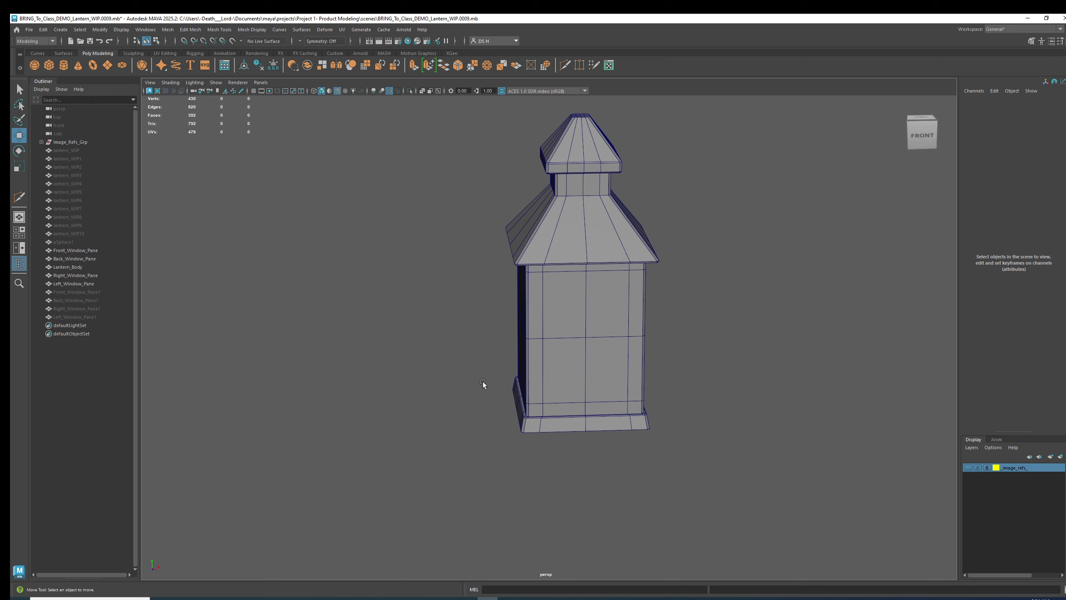
- Select the original window panes and their hidden duplicates one by one to compare them, and clear the selection
click(98, 252)
click(98, 276)
click(98, 281)
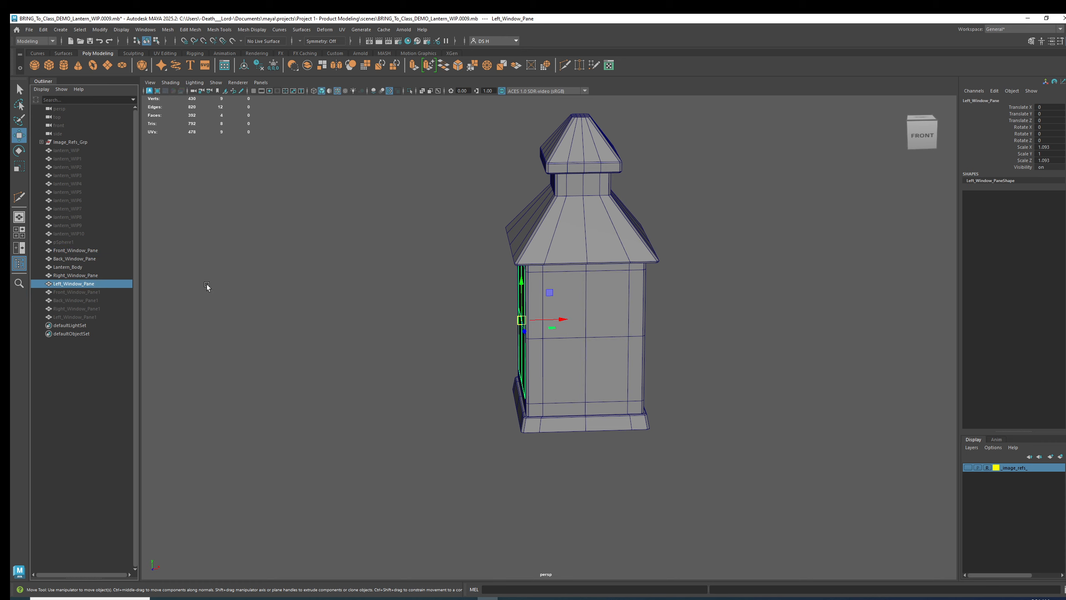
click(93, 292)
click(93, 300)
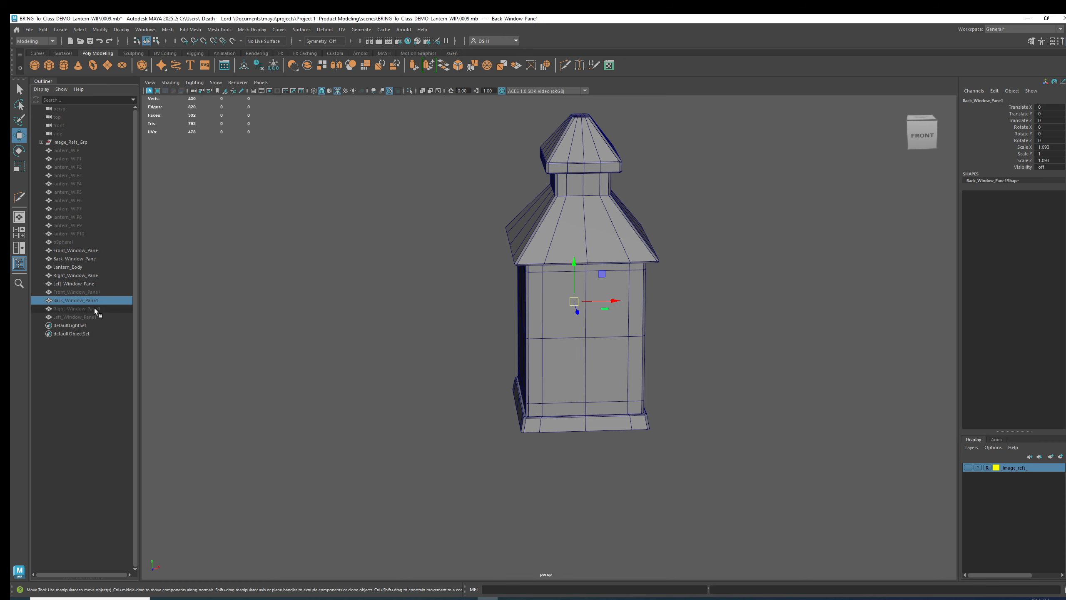
click(91, 314)
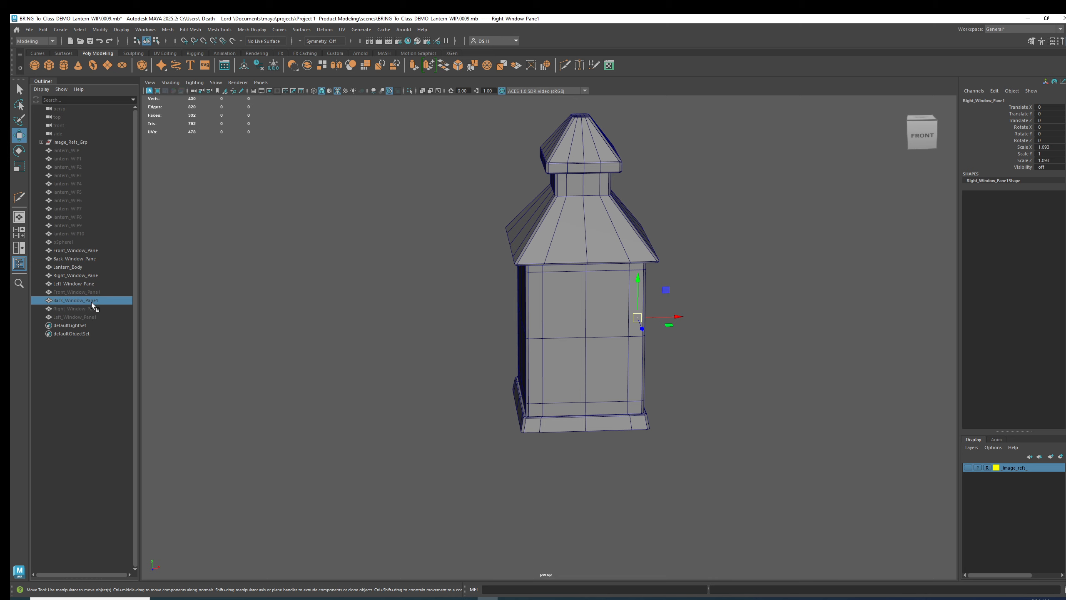
click(97, 359)
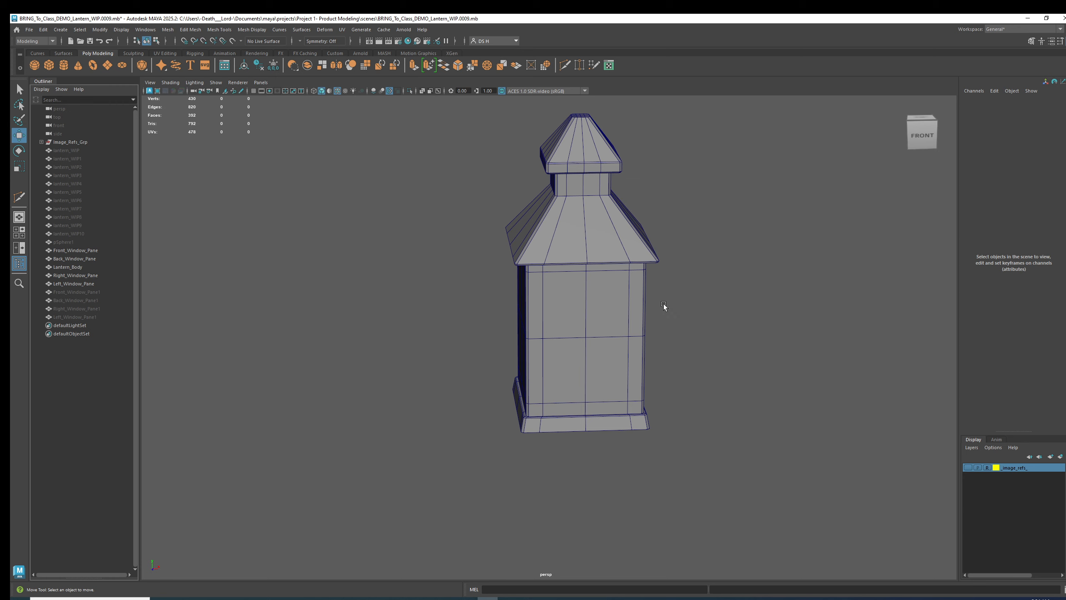
alt+drag(562, 204, 620, 221)
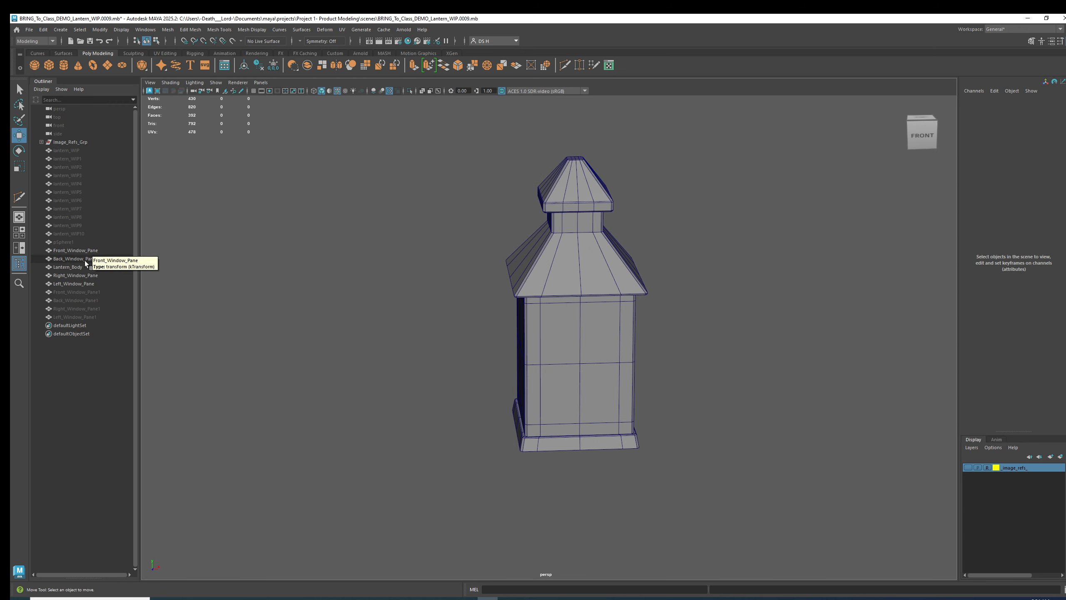
- Select Lantern_Body with the four visible window panes and examine them in wireframe and shaded display, including from below
drag(426, 152, 746, 474)
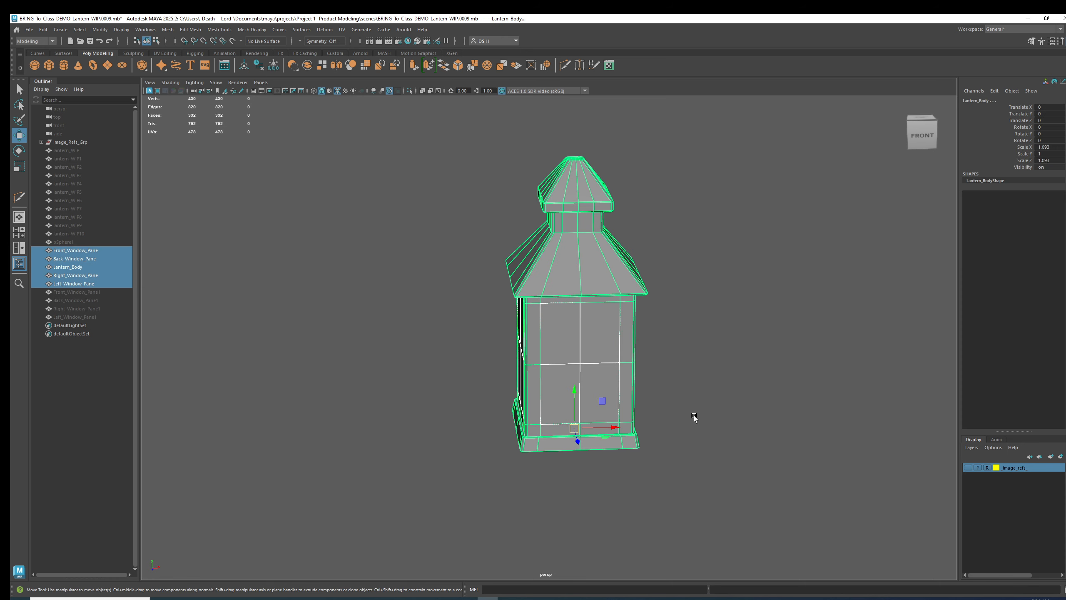
click(438, 137)
drag(438, 138, 758, 545)
key(4)
mouse_move(740, 506)
alt+mouse_down()
mouse_move(699, 422)
mouse_move(786, 445)
mouse_move(661, 454)
mouse_move(646, 441)
alt+mouse_up()
key(5)
alt+right_drag(644, 439, 695, 390)
alt+drag(694, 390, 689, 349)
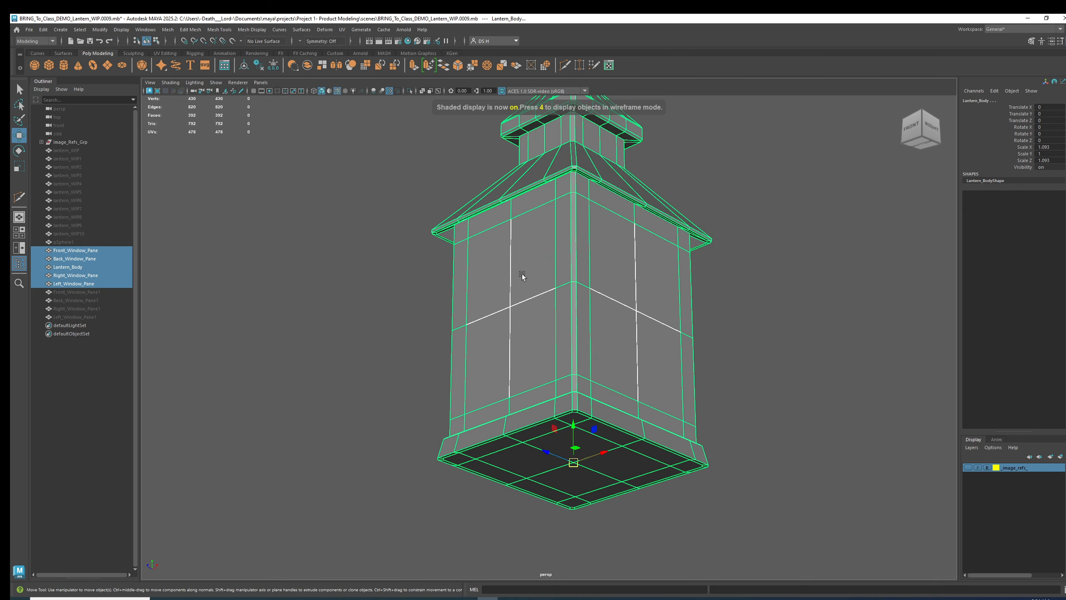
- Combine Lantern_Body and the four visible window panes into a single mesh
click(753, 298)
key(f)
drag(457, 168, 574, 257)
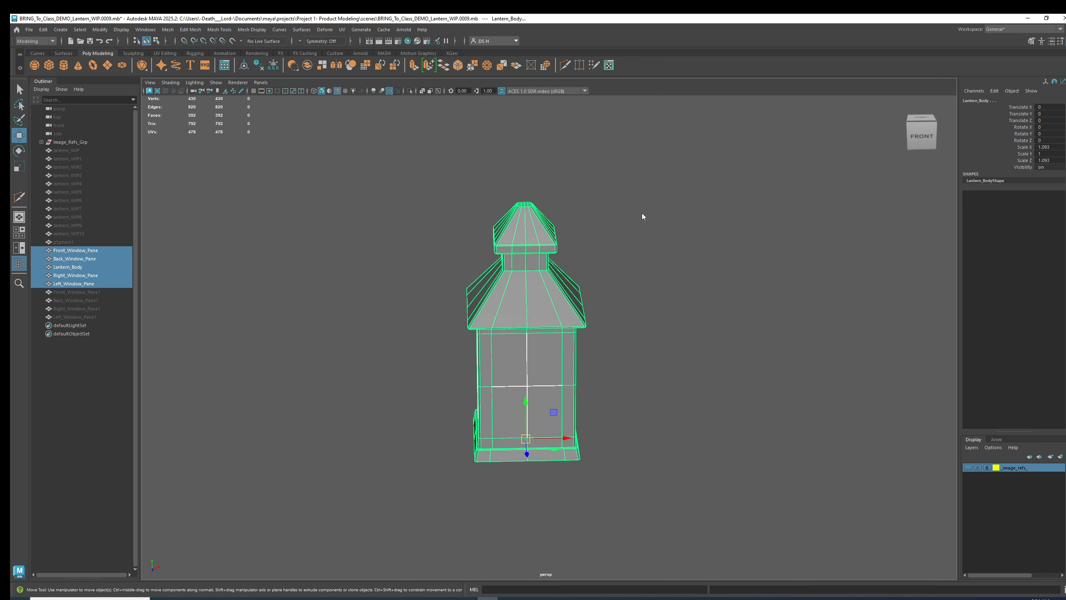
right_drag(642, 213, 713, 184)
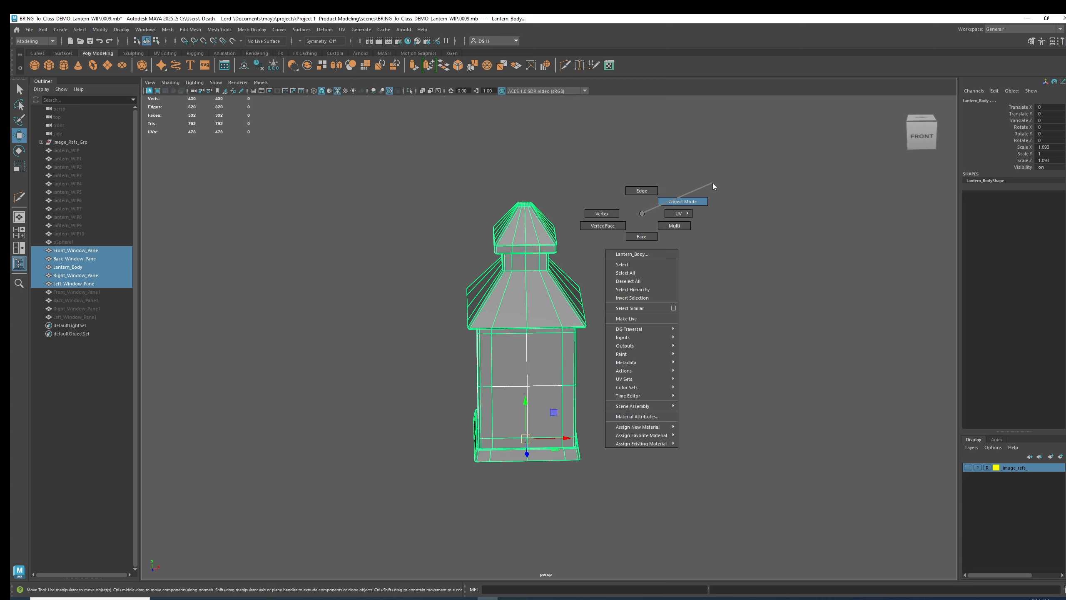
right_drag(713, 184, 713, 184)
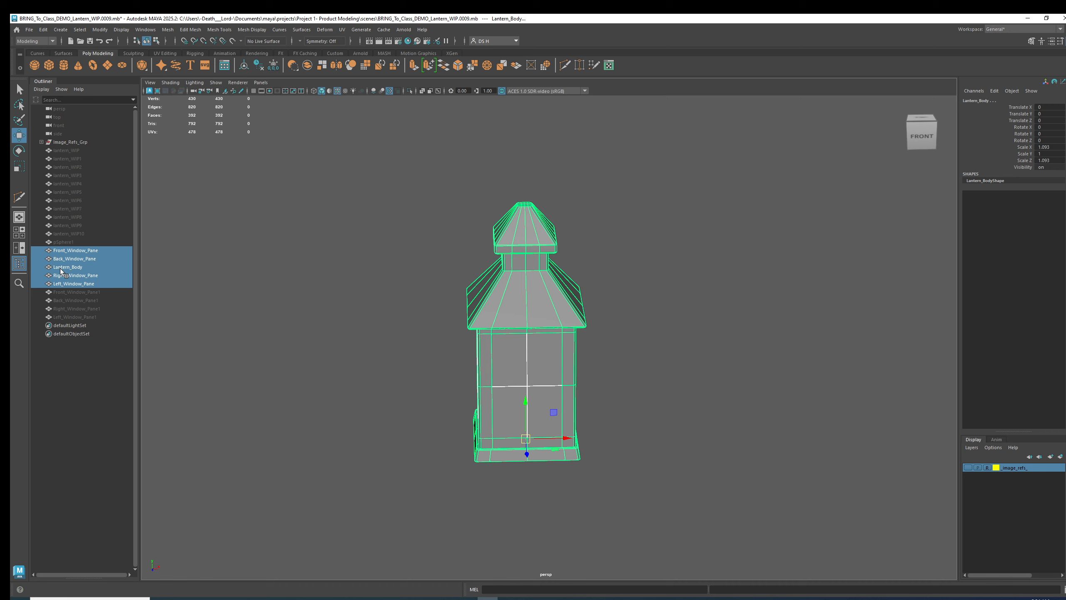
alt+drag(705, 319, 624, 238)
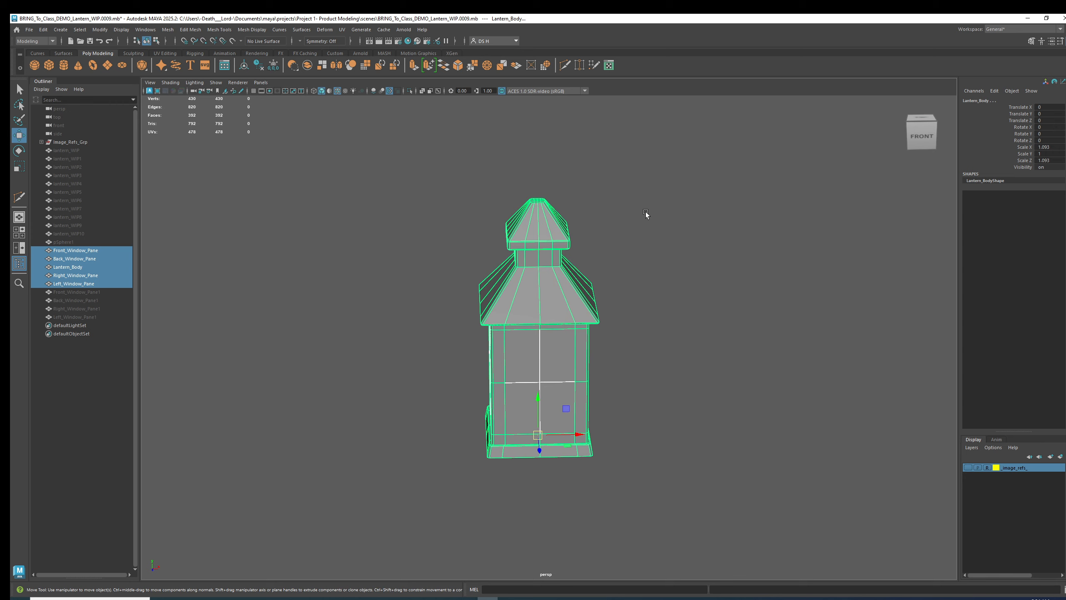
shift+right_drag(658, 184, 659, 185)
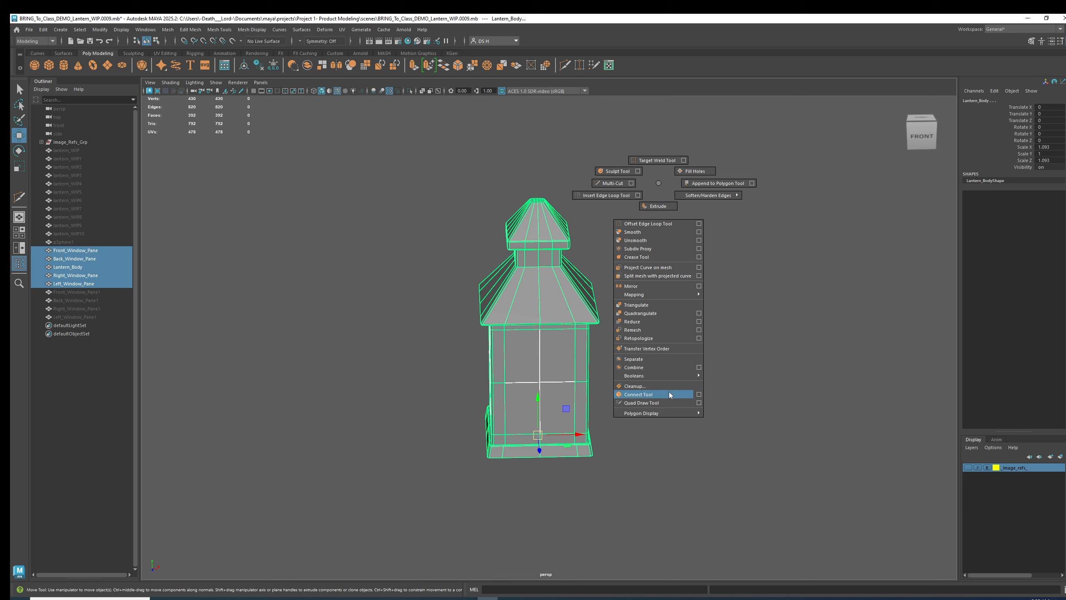
click(656, 367)
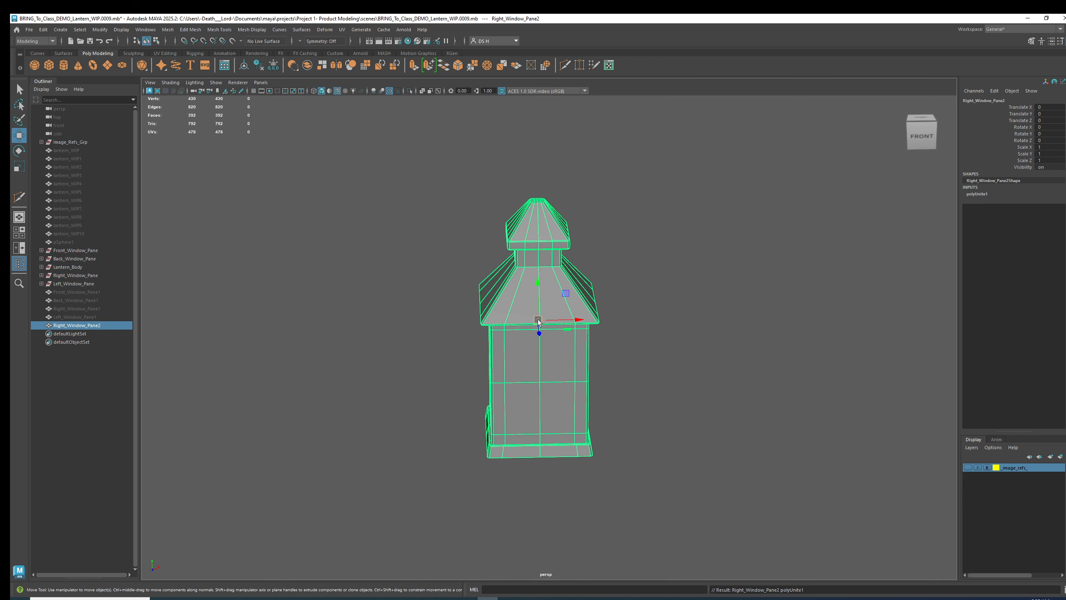
- Test-move the combined mesh, undoing each move, and expand the five original part groups to examine their leftover transform nodes
drag(539, 320, 557, 295)
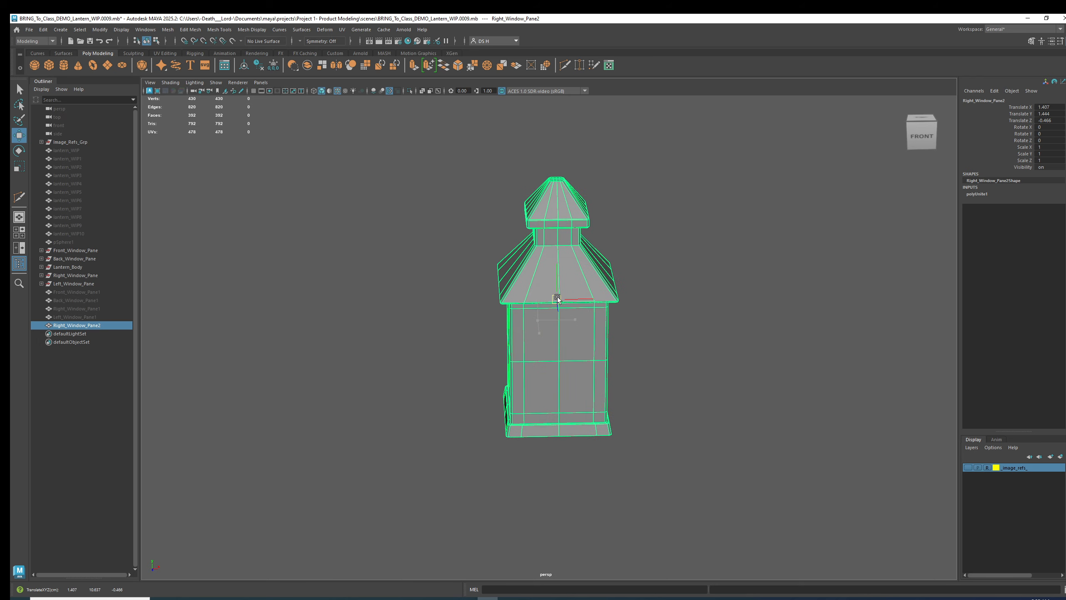
key(ctrl+z)
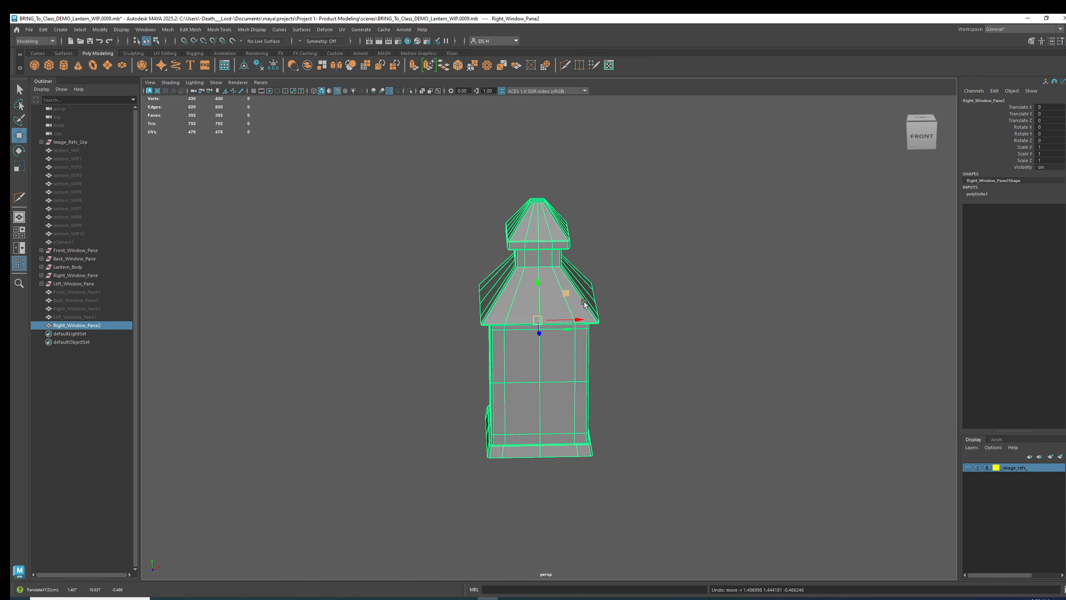
click(41, 249)
click(41, 267)
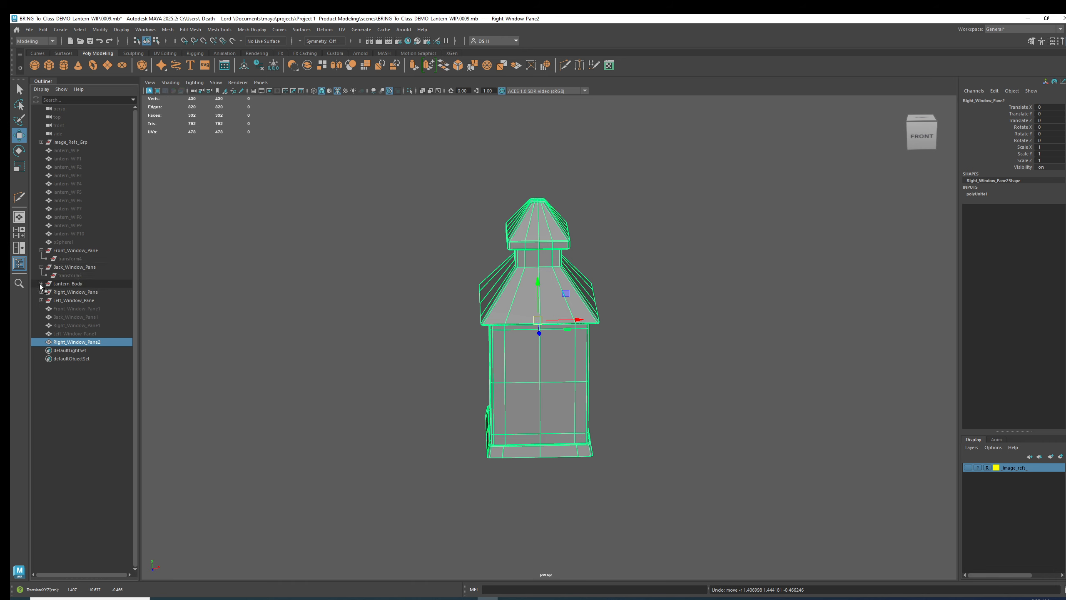
click(41, 283)
click(41, 300)
click(41, 317)
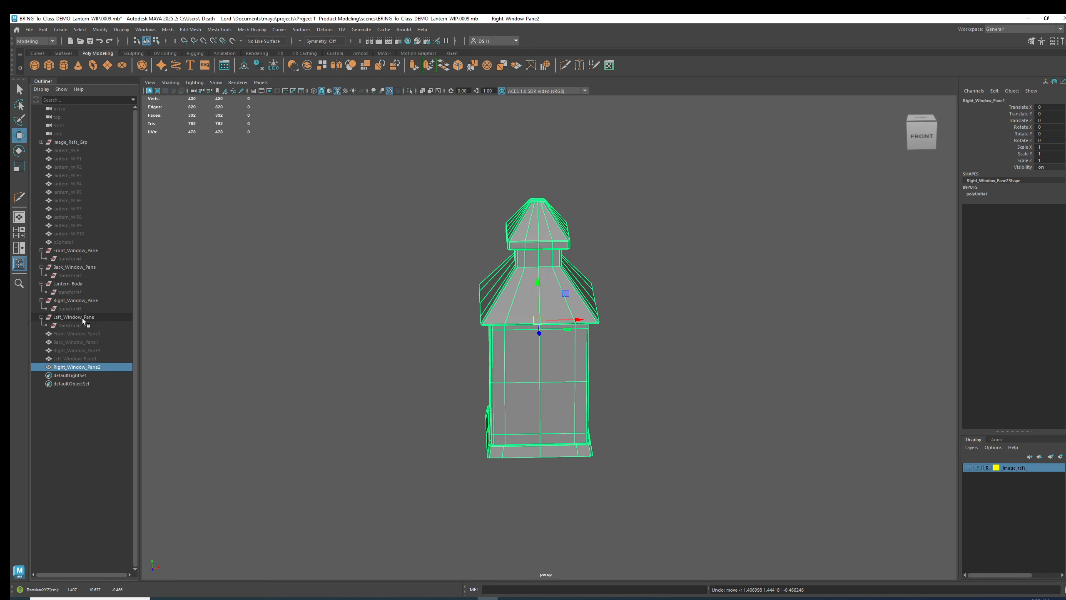
click(82, 368)
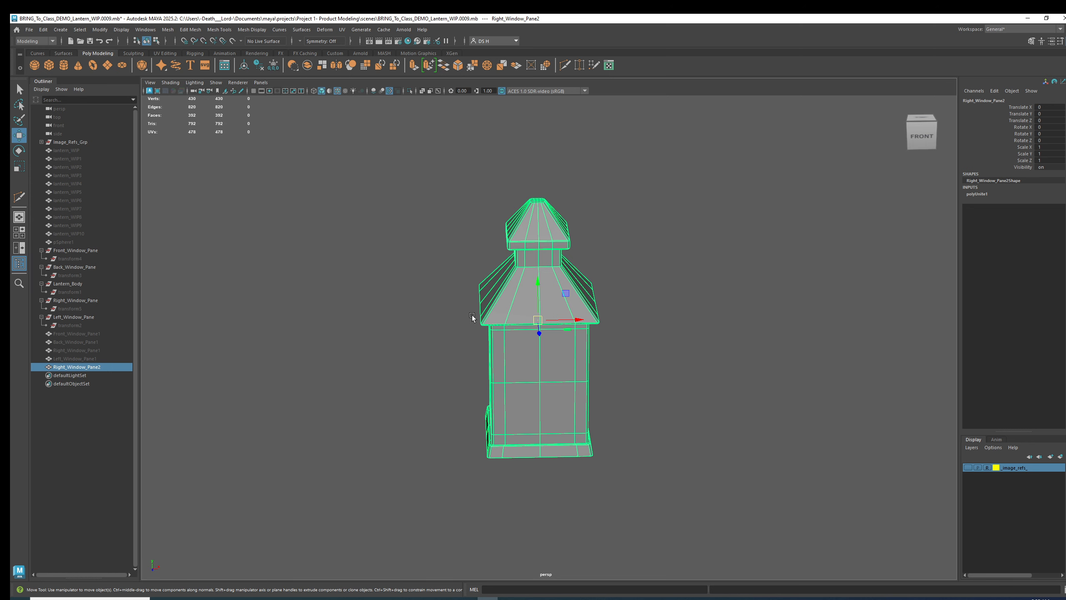
drag(538, 320, 569, 300)
key(ctrl+z)
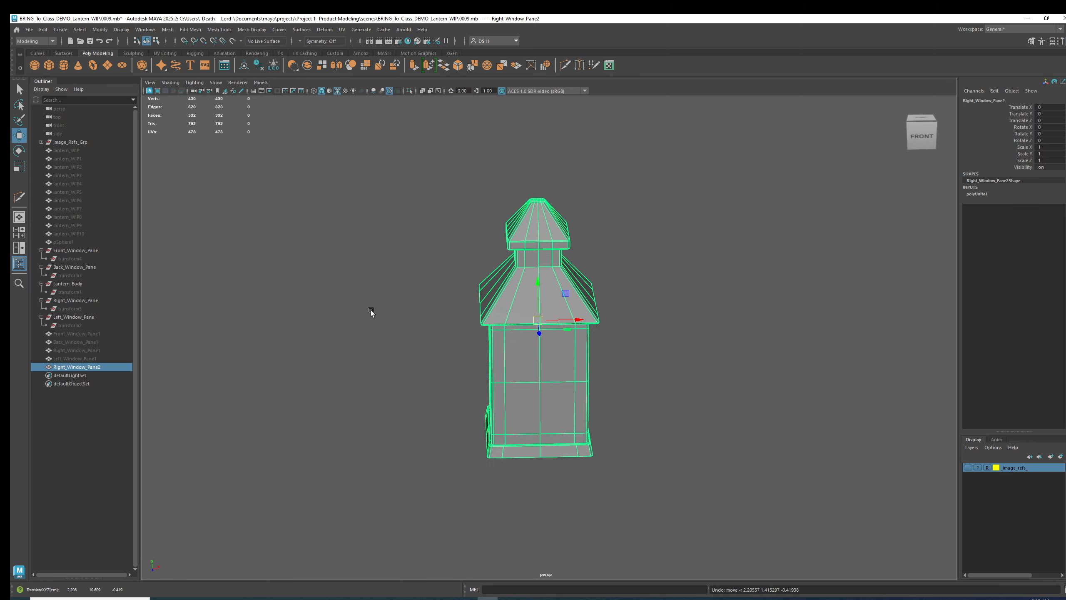
- Rename the combined mesh as Lantern and delete its construction history
double_click(76, 369)
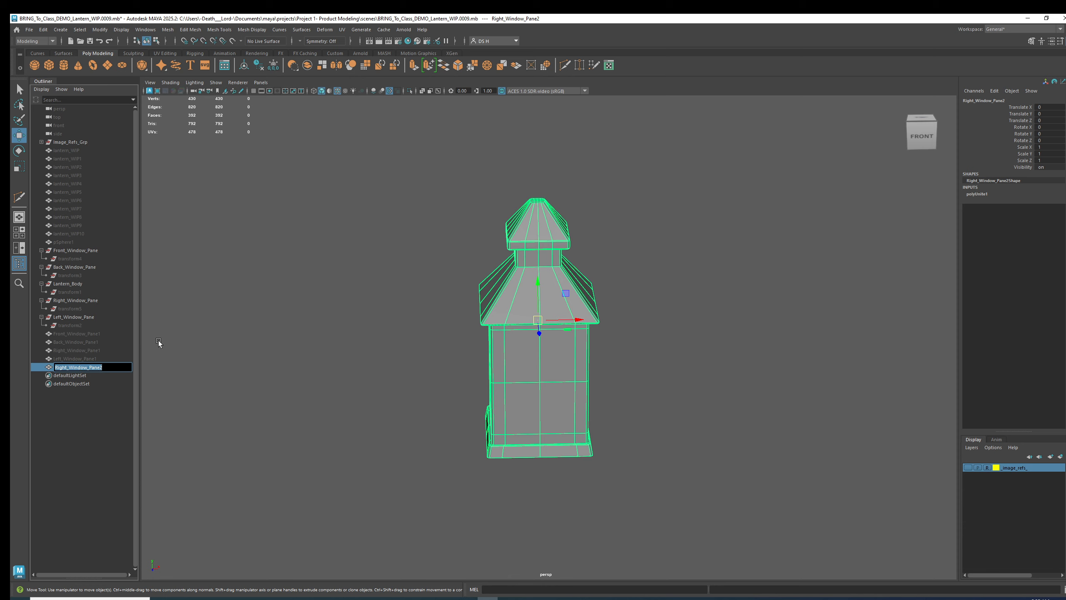
text(Lantern)
key(Return)
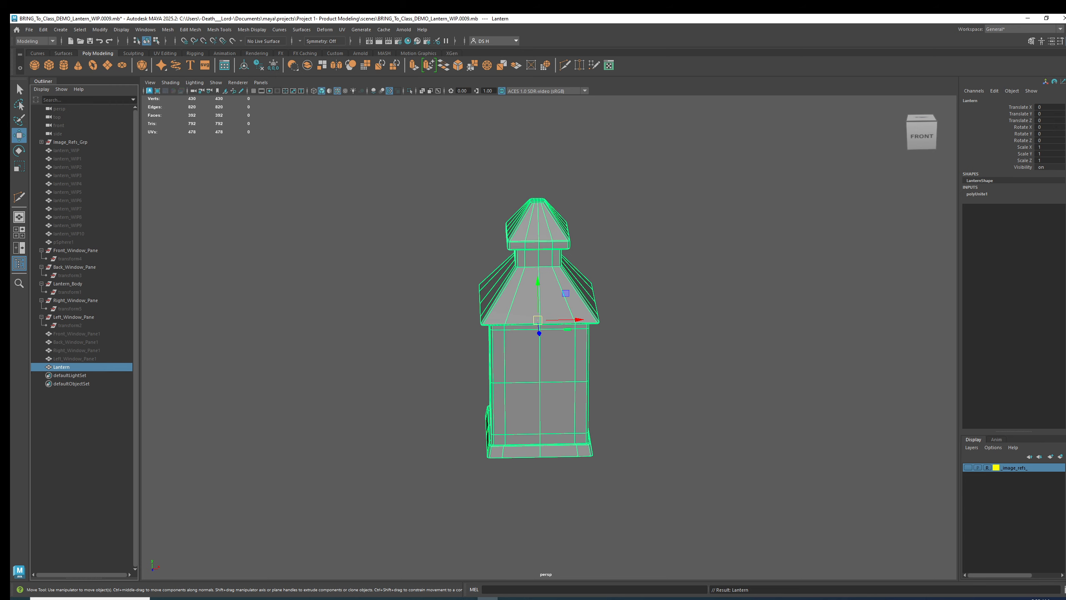
key(ctrl+a)
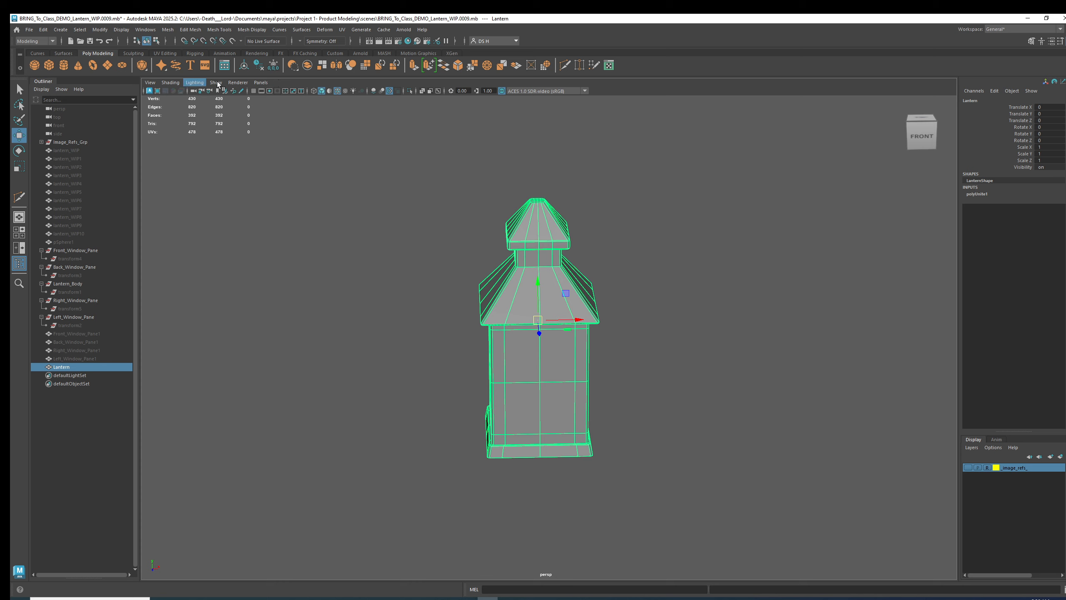
click(258, 65)
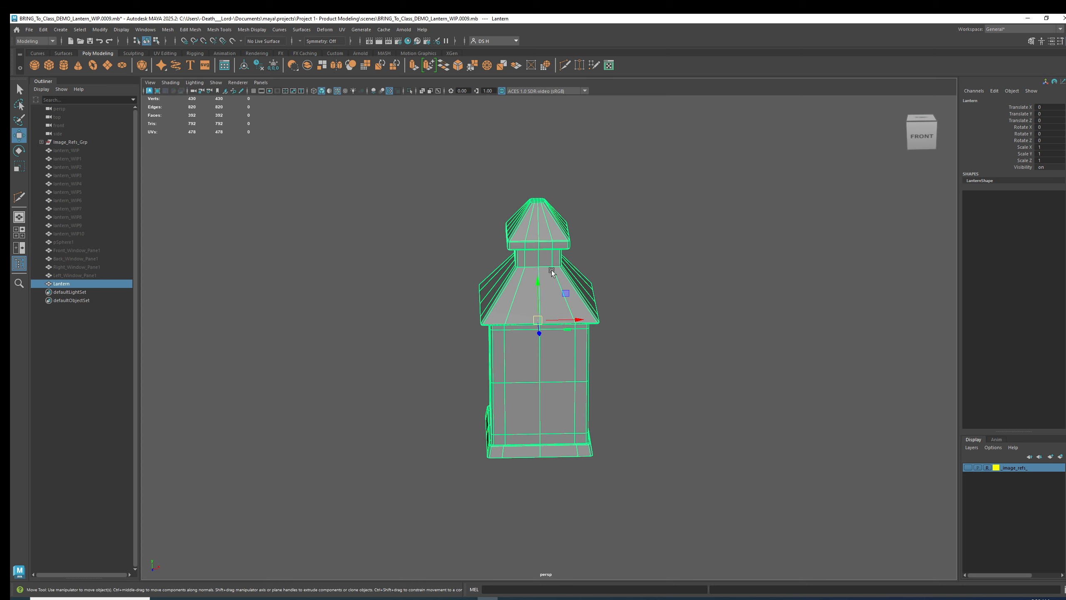
- Unhide Front_Window_Pane1 and move it about 8.65 units along positive Z, out in front of the lantern
alt+drag(610, 310, 365, 249)
alt+middle_drag(551, 247, 577, 215)
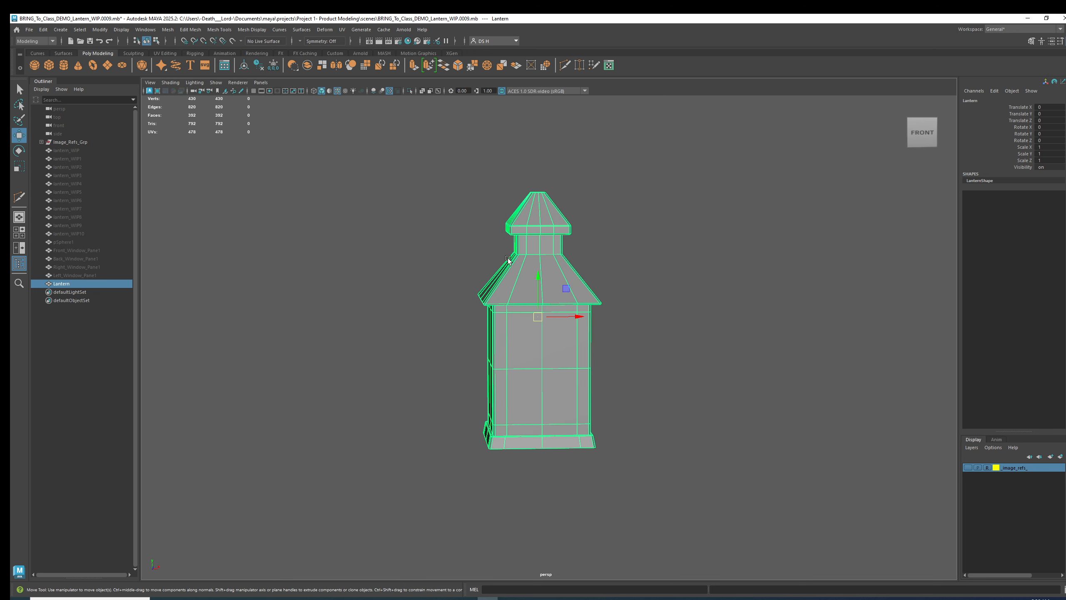
click(110, 250)
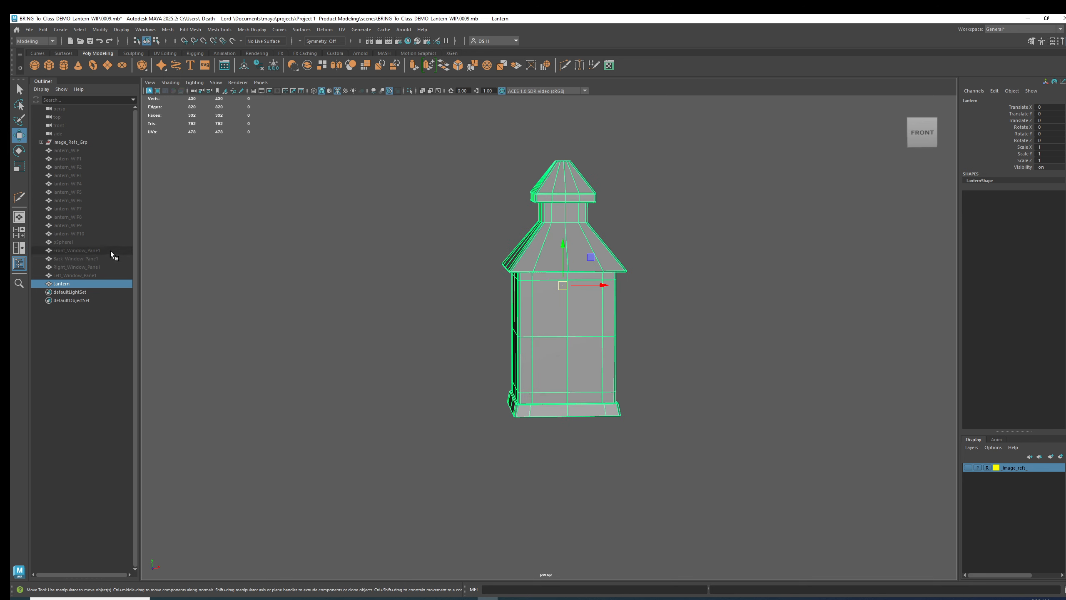
mouse_move(617, 308)
alt+mouse_down()
mouse_move(665, 306)
mouse_move(638, 306)
alt+mouse_up()
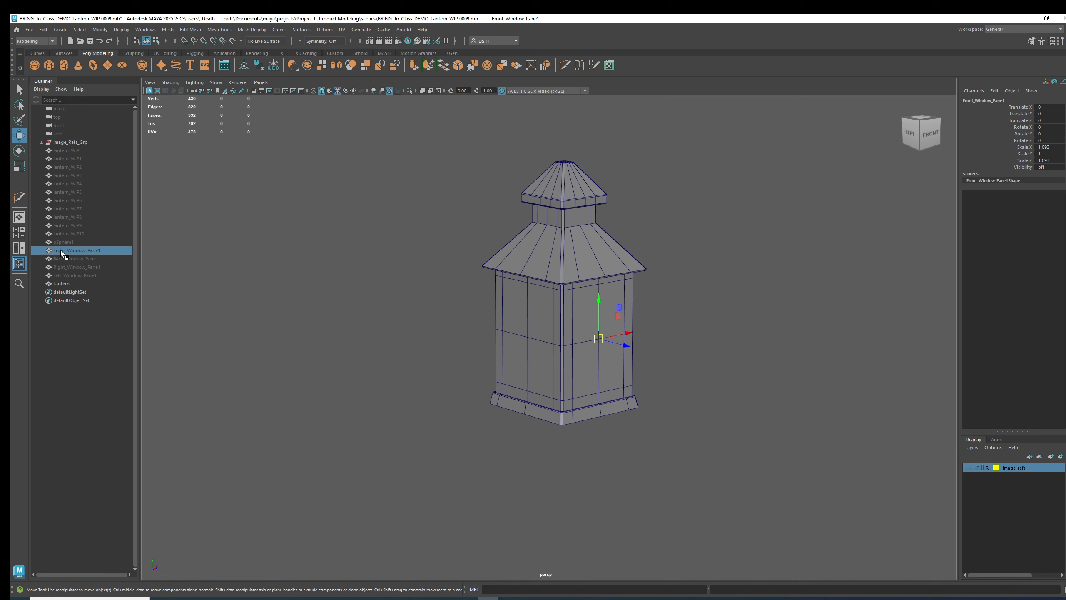
mouse_move(608, 343)
alt+mouse_down()
mouse_move(616, 352)
mouse_move(596, 347)
alt+mouse_up()
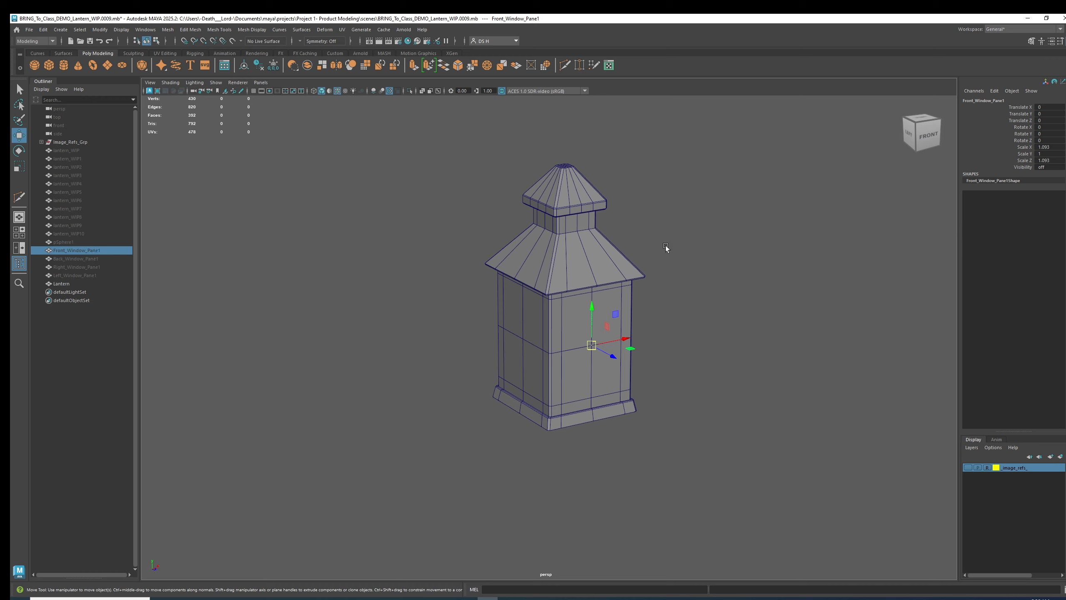
key(shift+h)
alt+right_drag(561, 313, 765, 381)
alt+middle_drag(764, 380, 670, 282)
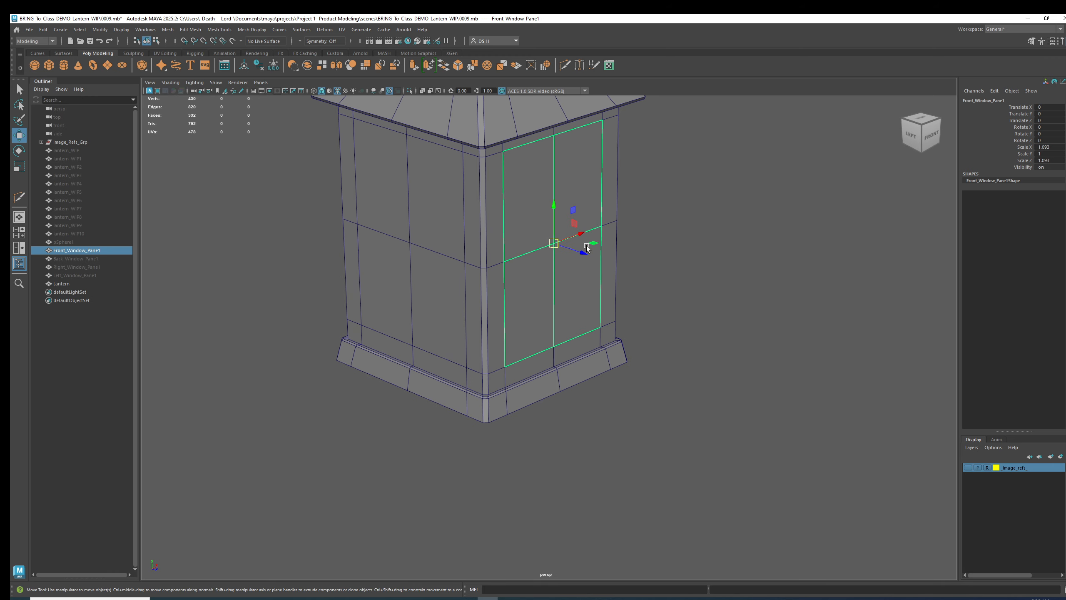
drag(585, 257, 643, 237)
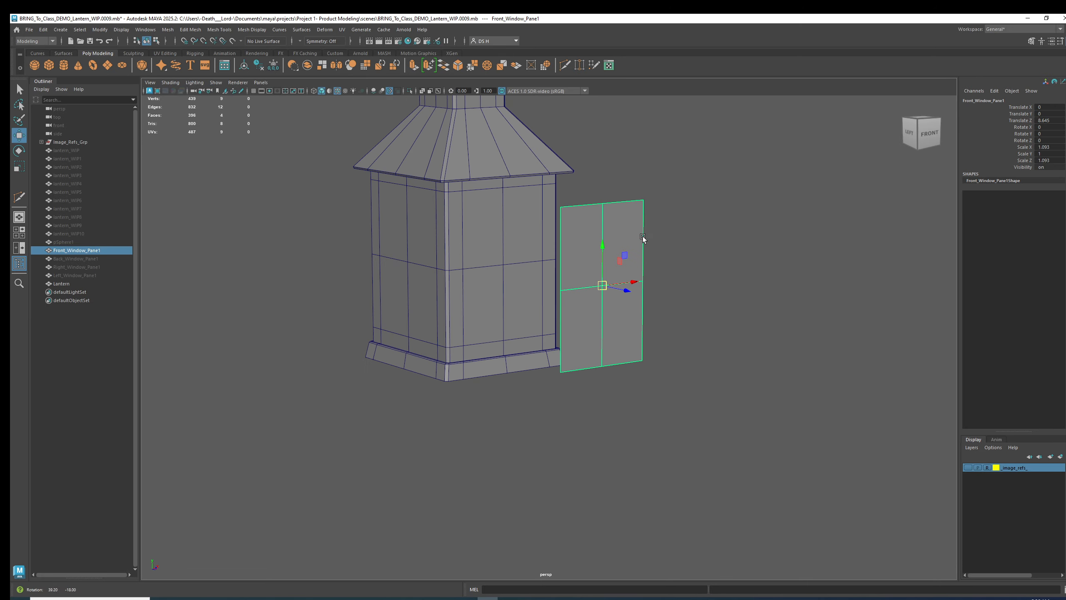
alt+middle_drag(710, 243, 707, 244)
- Extrude the whole Front_Window_Pane1 mesh with a Local Translate Z of about -1.17 to give it thickness
right_drag(678, 178, 648, 213)
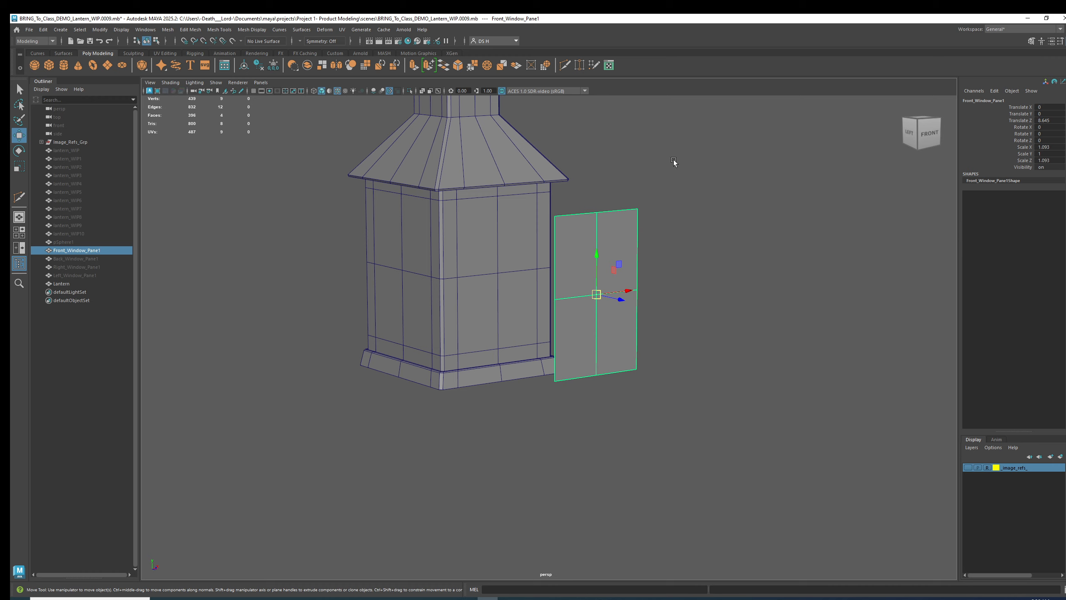
shift+right_drag(673, 160, 674, 160)
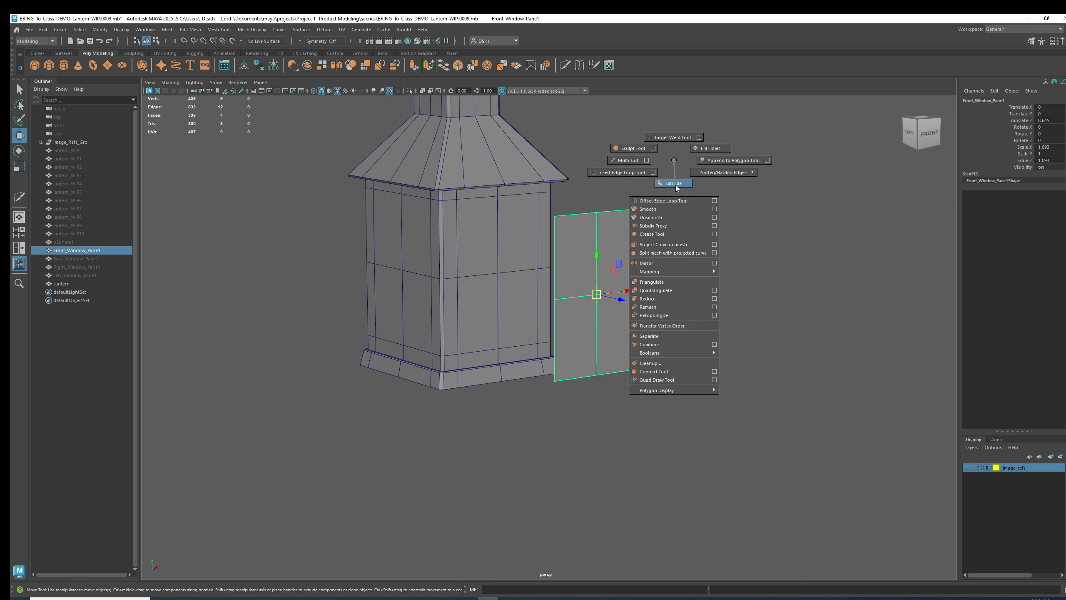
shift+right_drag(675, 185, 684, 180)
alt+drag(685, 181, 656, 257)
scroll(613, 187, up, 3)
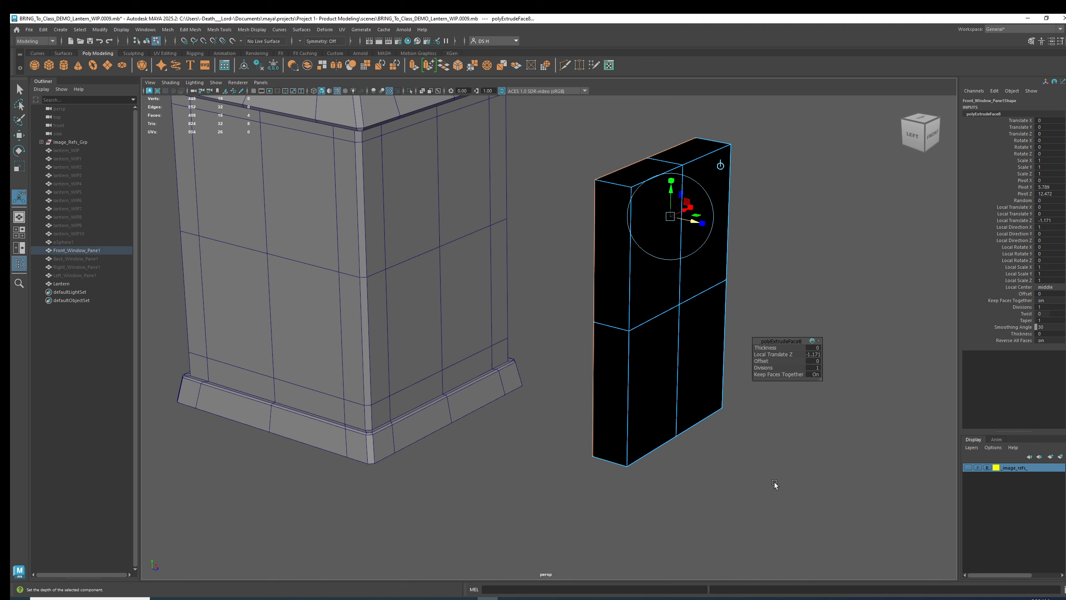
- Undo the pane's negative extrusion and extrude it outward with a Local Translate Z of about 11.52 to form a long block
key(ctrl+z)
alt+drag(738, 365, 678, 244)
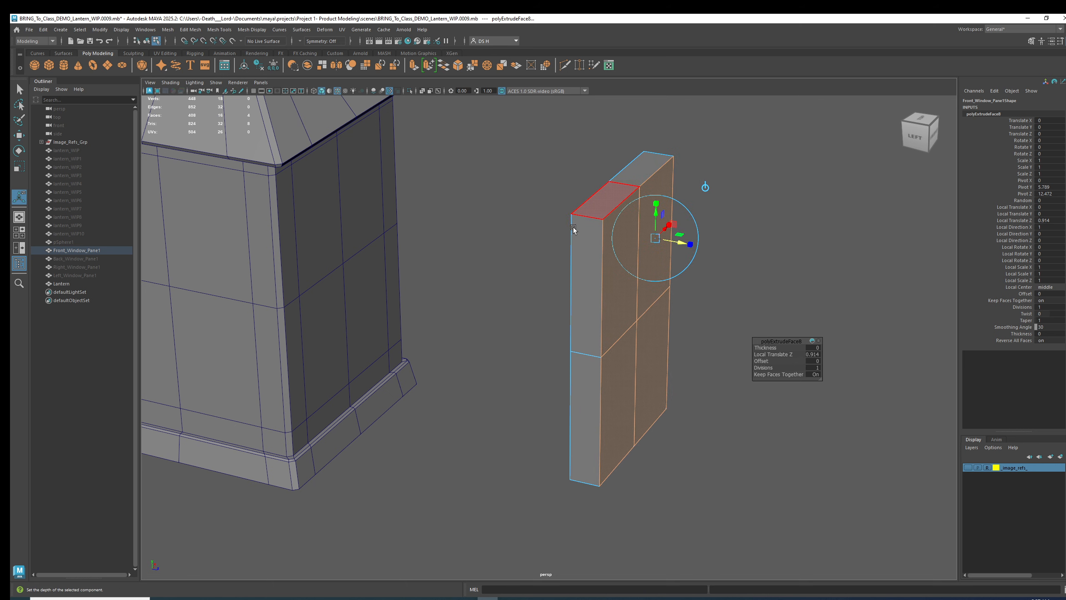
alt+right_drag(783, 244, 562, 250)
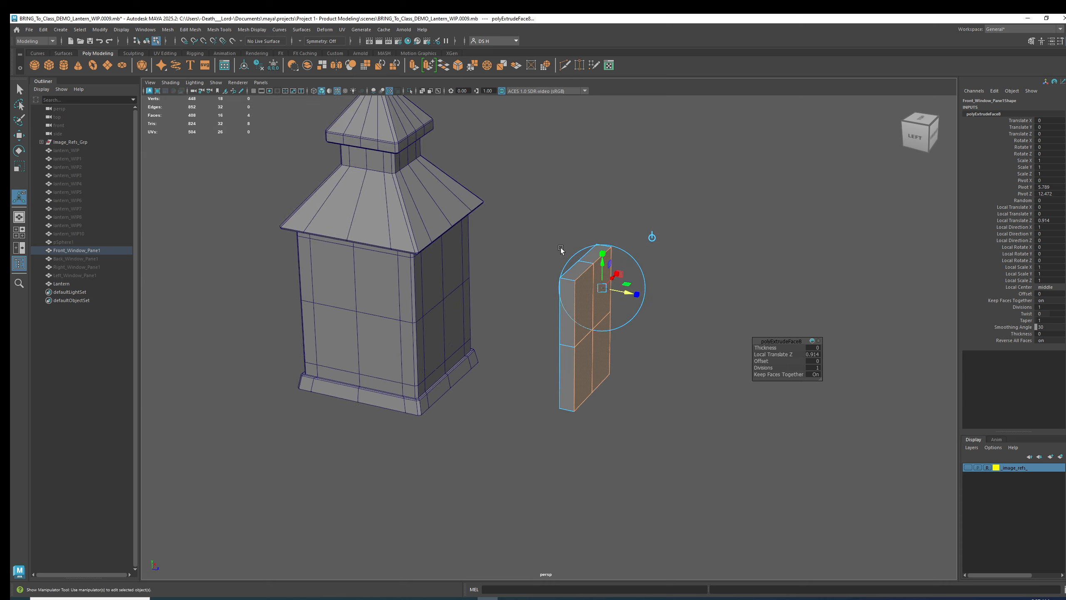
alt+drag(561, 250, 581, 253)
alt+middle_drag(655, 290, 578, 274)
drag(567, 274, 749, 305)
alt+drag(631, 309, 674, 288)
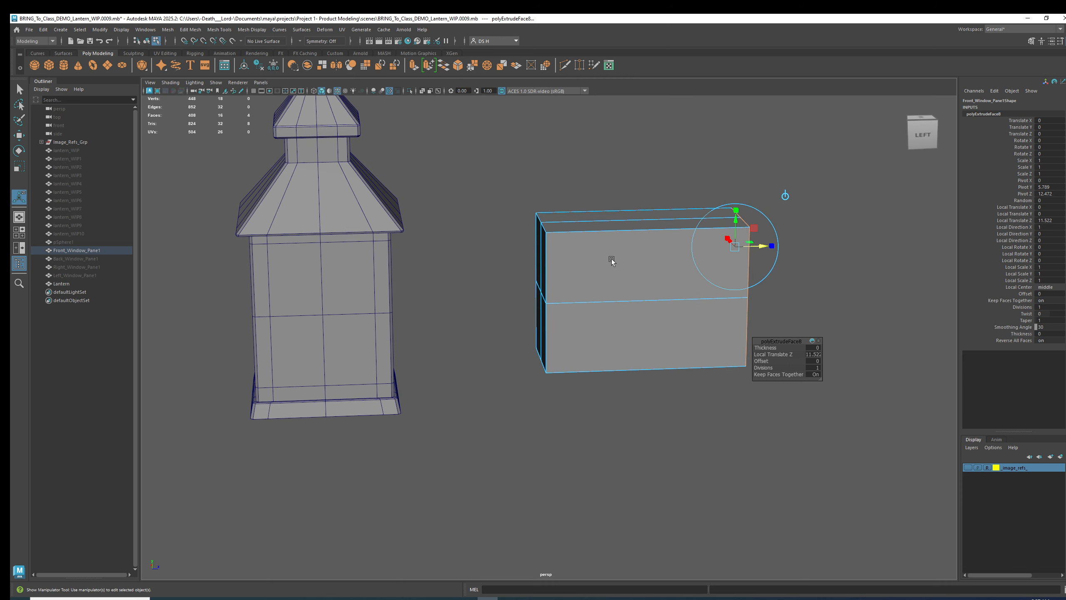
alt+middle_drag(296, 248, 419, 238)
alt+drag(357, 259, 521, 274)
key(F8)
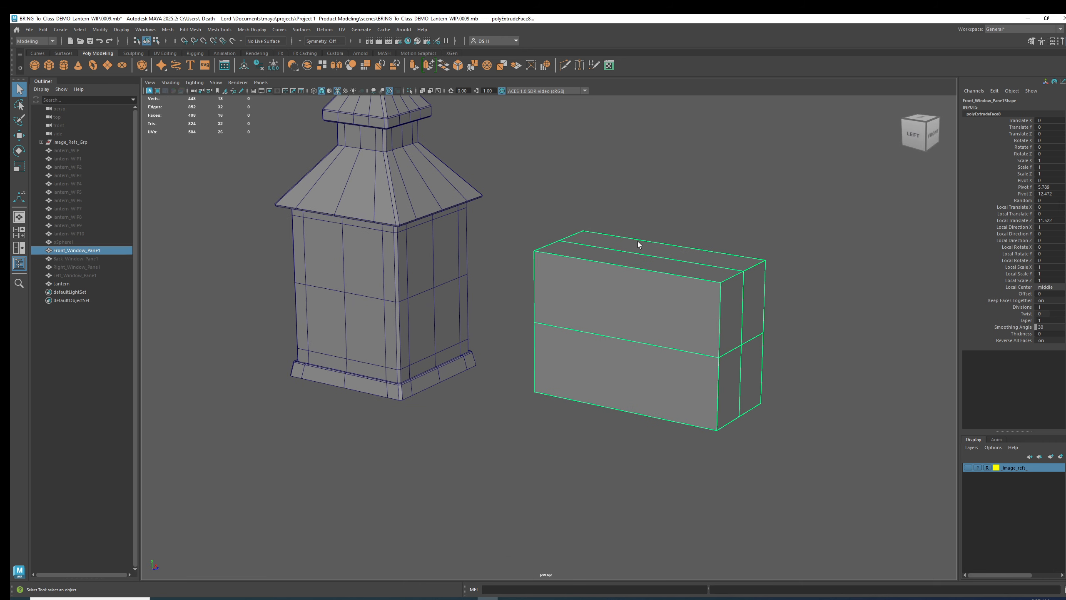
- Try moving the block about -17.78 units along Z so it passes through the lantern body, and undo the move
key(w)
drag(583, 313, 332, 293)
alt+middle_drag(332, 293, 496, 277)
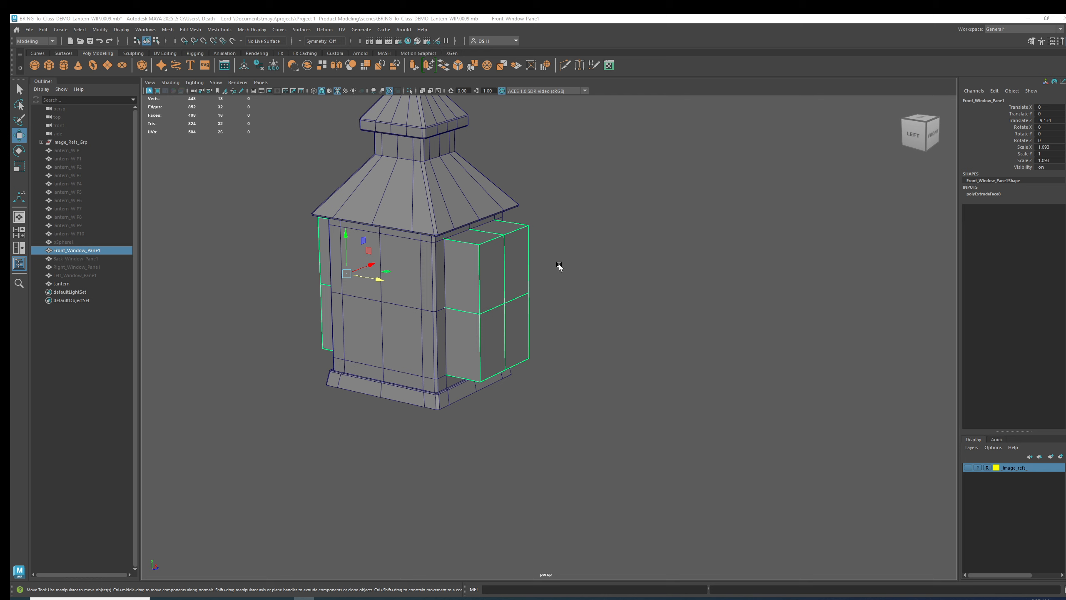
alt+middle_drag(348, 244, 404, 255)
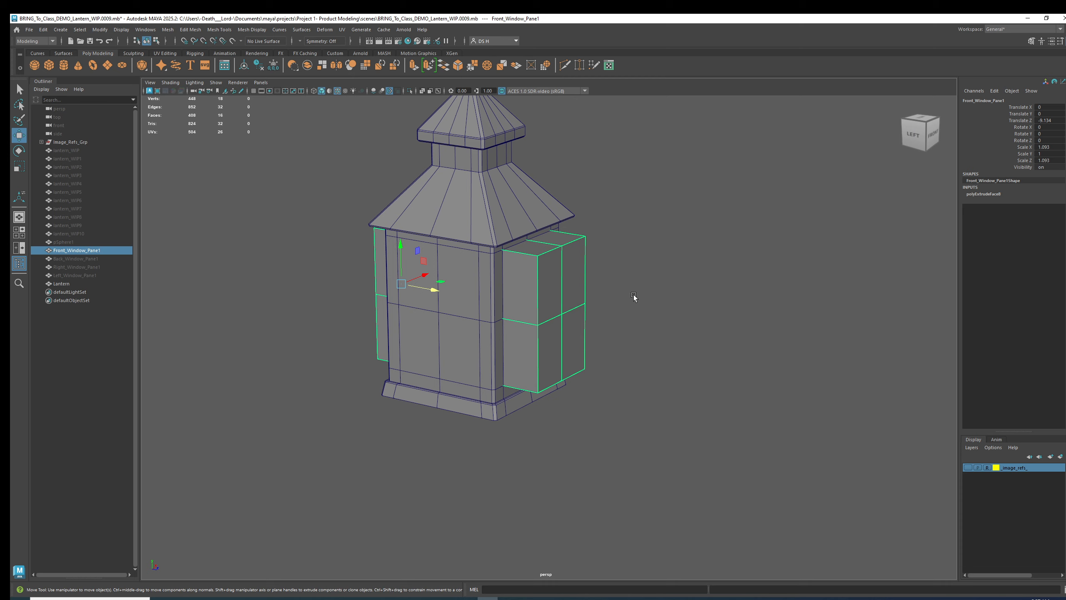
middle_drag(439, 213, 662, 381)
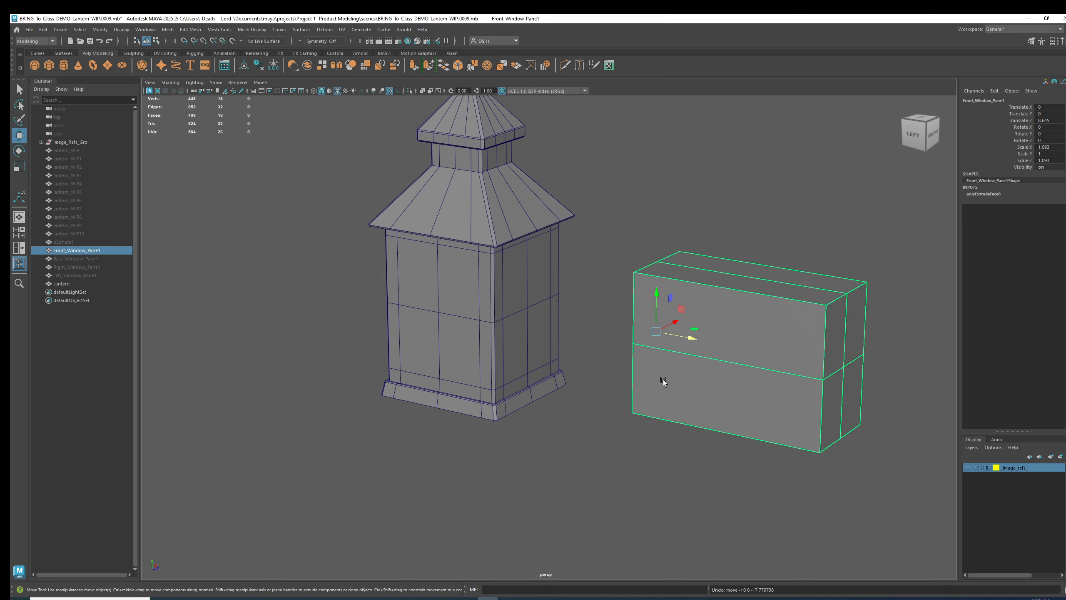
- Examine the extruded block and the Lantern mesh by selecting each and comparing them from several angles
click(622, 433)
click(736, 347)
scroll(616, 311, up, 5)
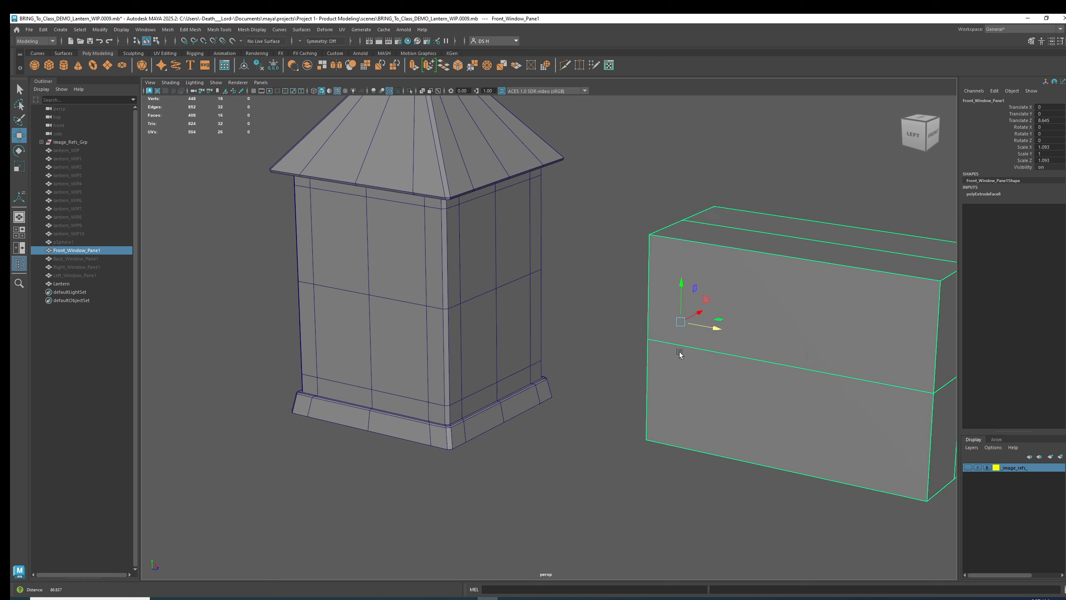
click(493, 256)
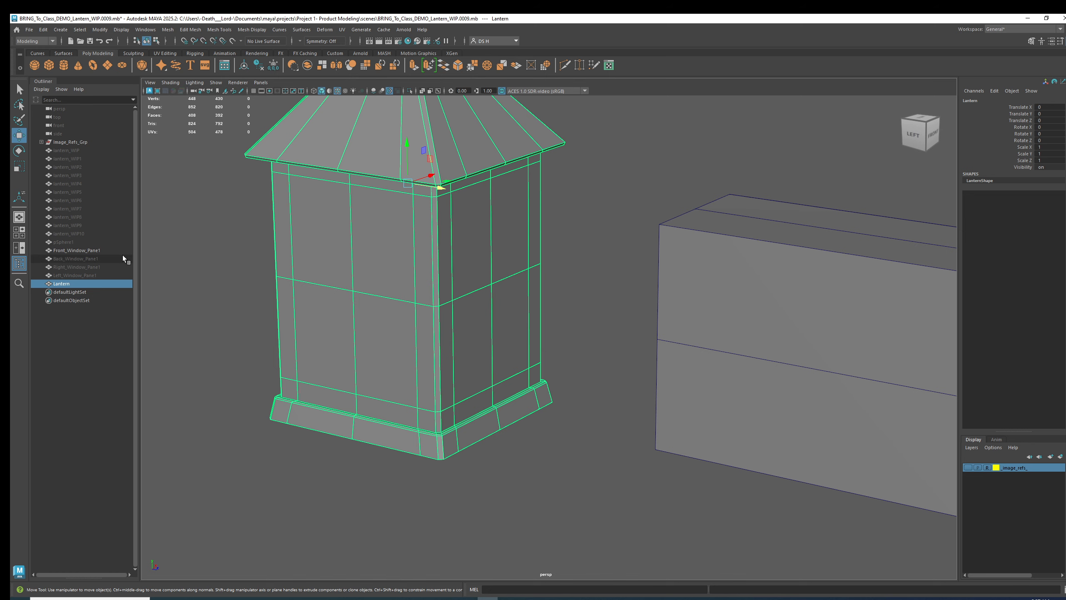
scroll(693, 242, down, 3)
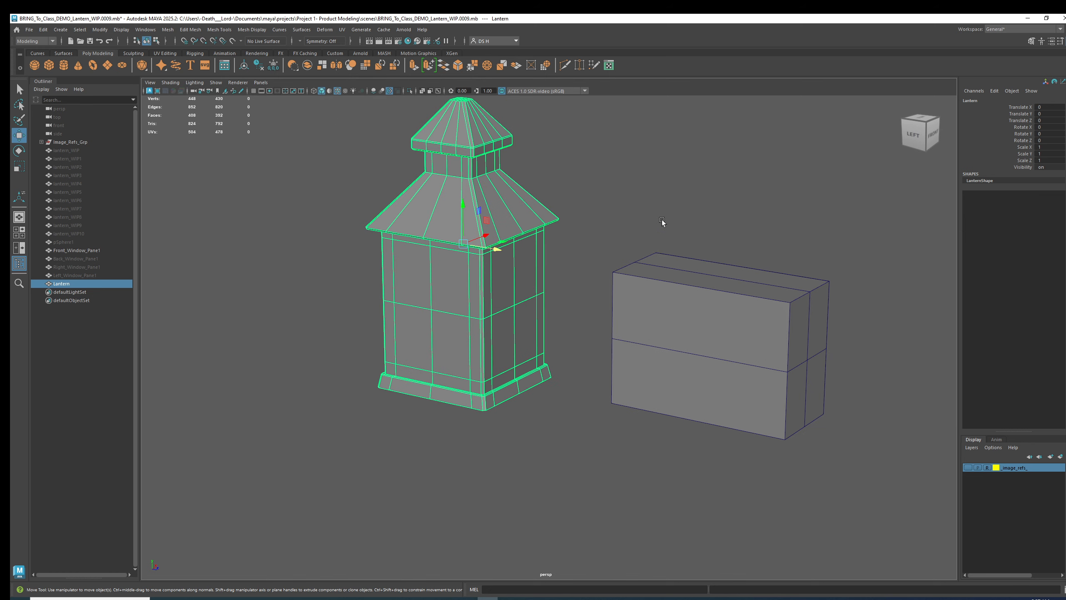
scroll(525, 265, up, 3)
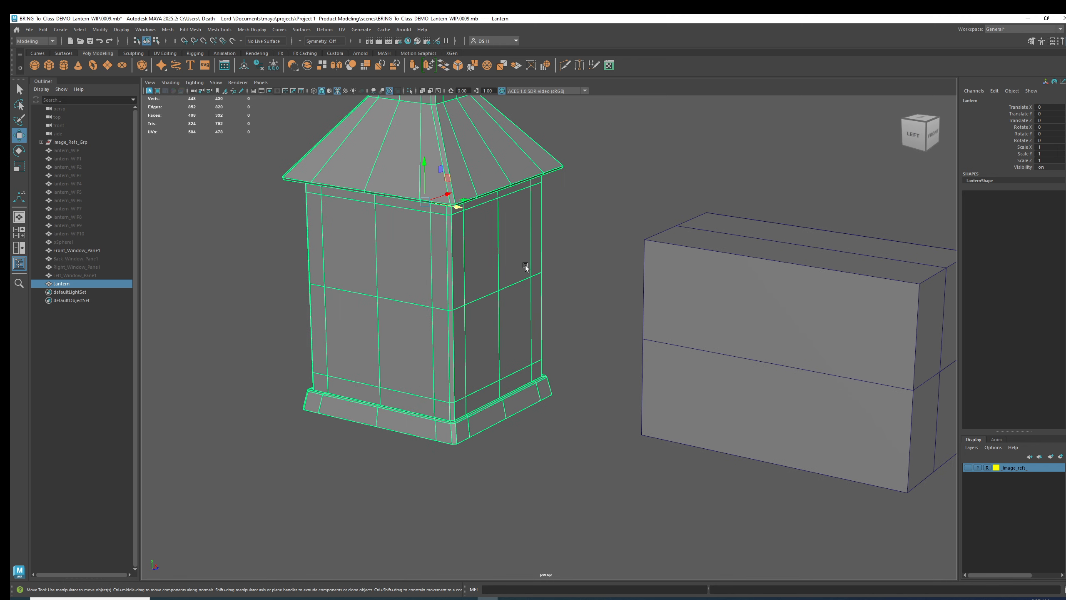
scroll(745, 277, down, 2)
click(758, 183)
click(695, 320)
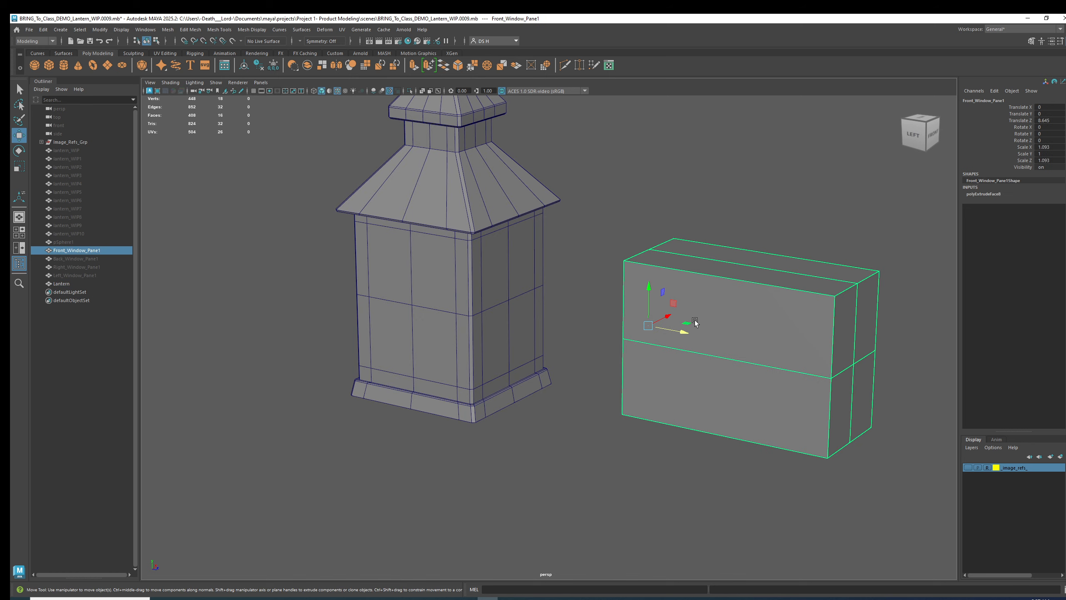
alt+middle_drag(698, 339, 603, 326)
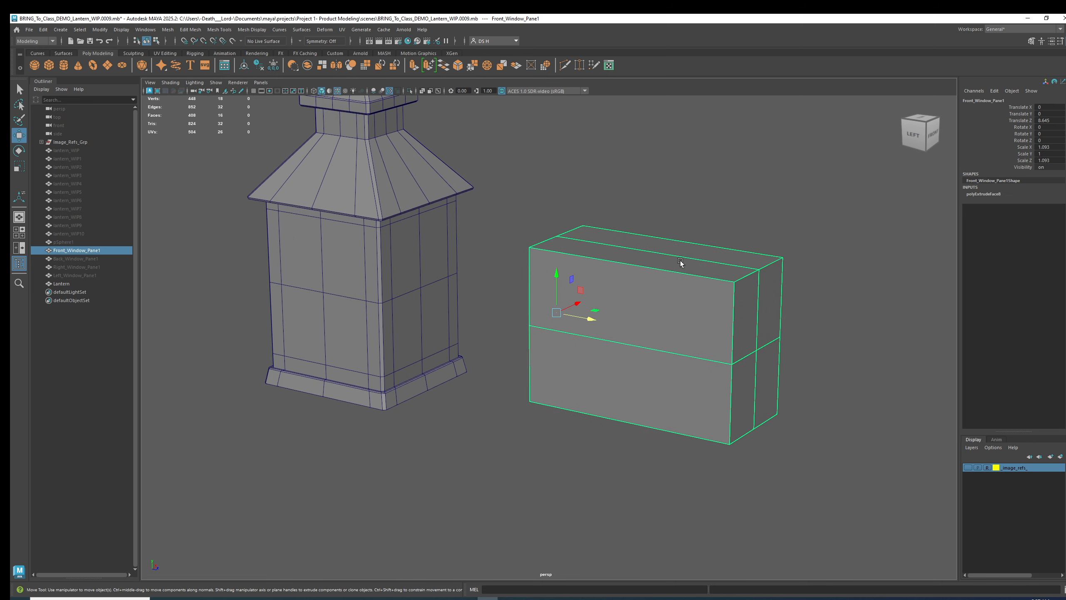
alt+drag(691, 276, 633, 252)
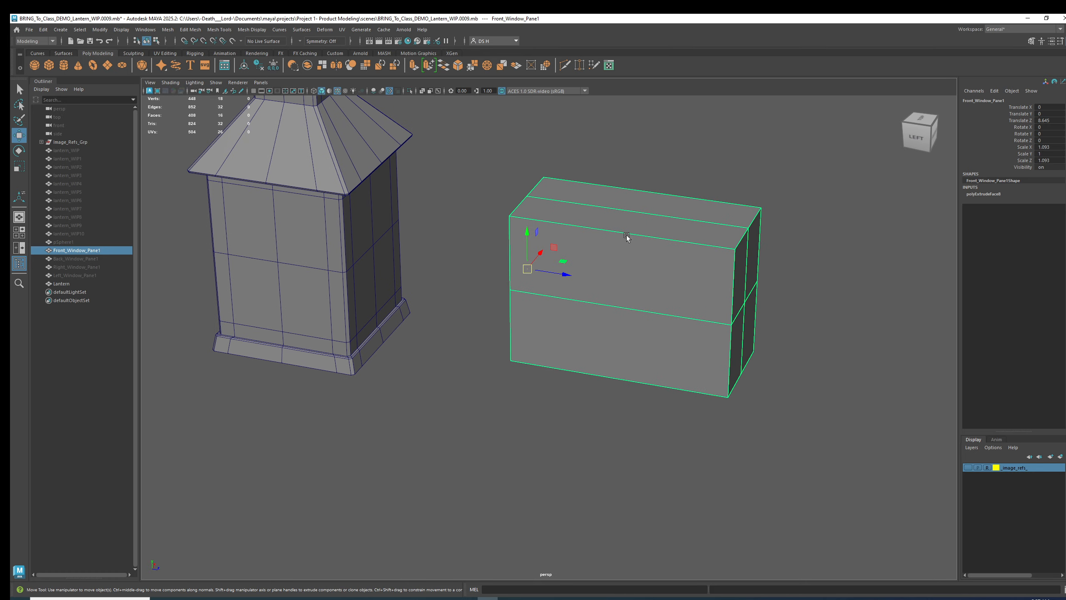
alt+drag(549, 283, 601, 208)
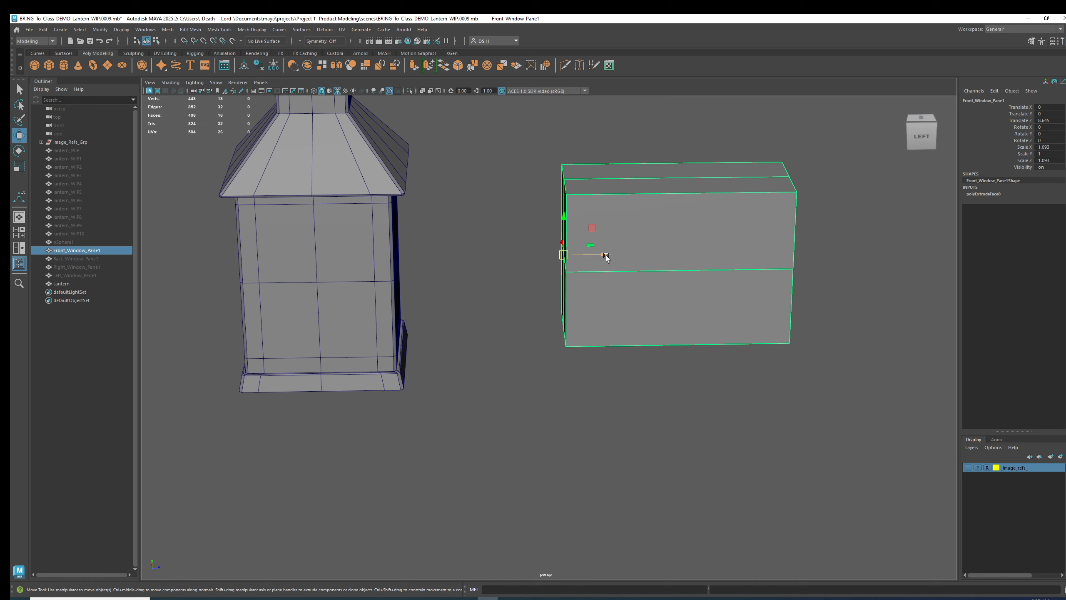
- Nudge the block slightly along Z toward the lantern and rename it Boolean_block
mouse_move(607, 255)
mouse_down()
mouse_move(255, 257)
mouse_move(600, 275)
mouse_up()
alt+drag(600, 276, 556, 247)
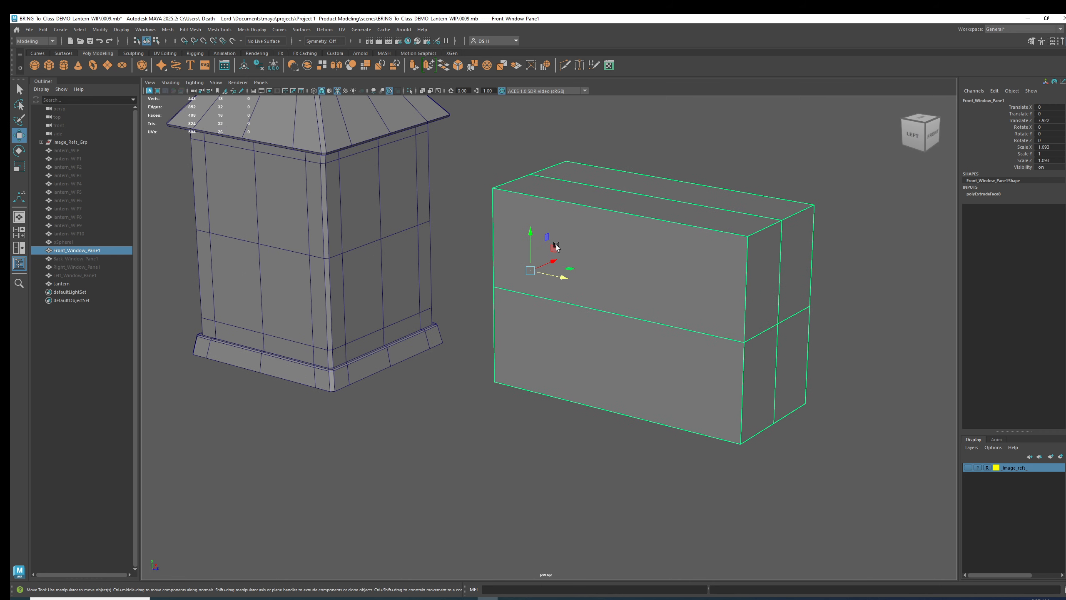
double_click(79, 251)
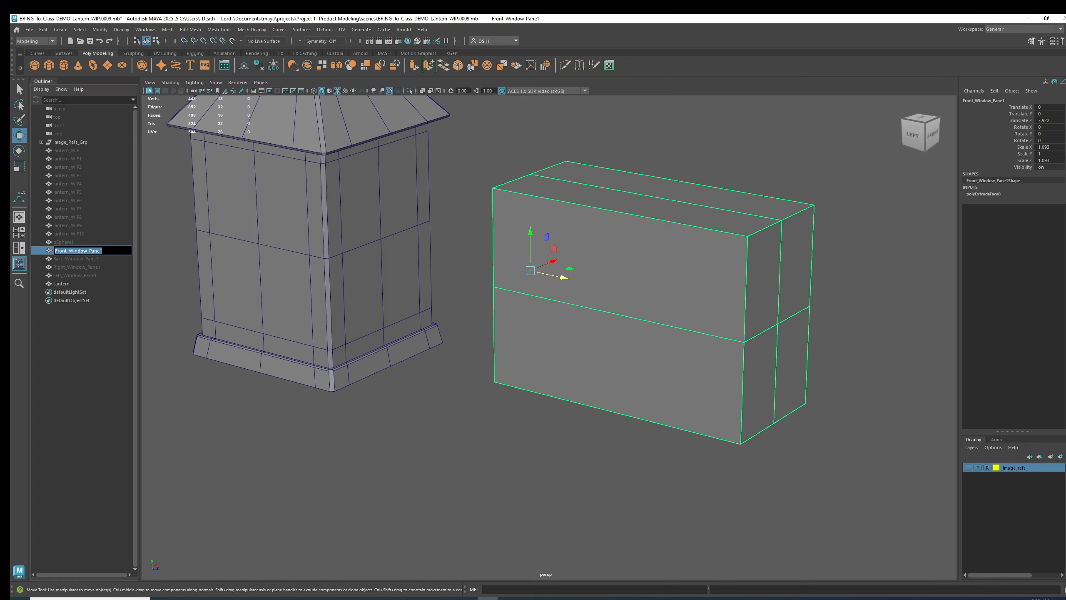
text(Boolean block)
key(Return)
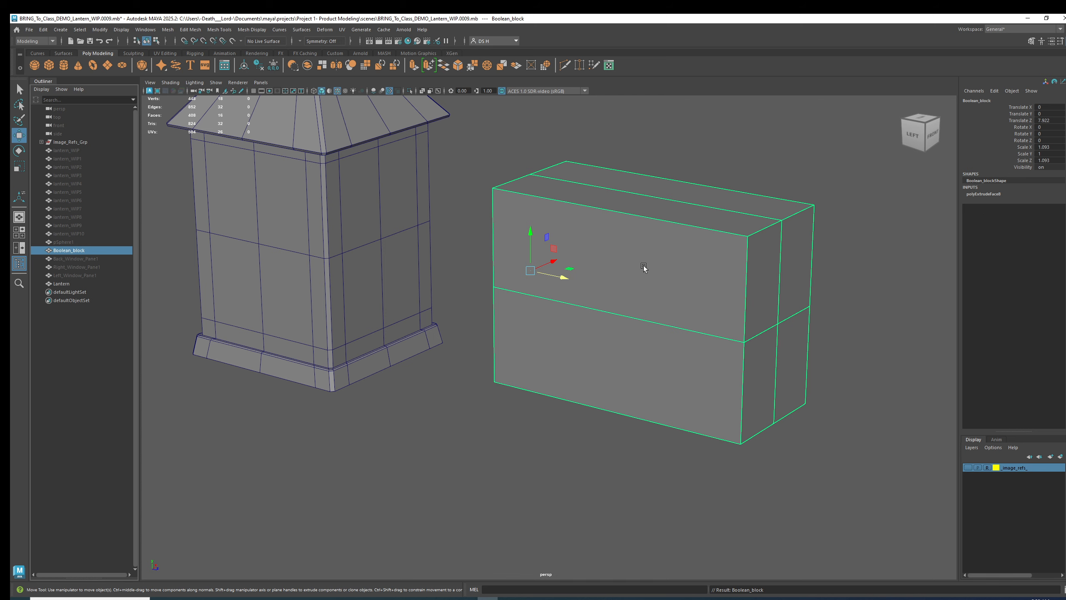
- Move Boolean_block along negative Z to a Translate Z of about -10 so it pierces the lantern body front to back
click(61, 283)
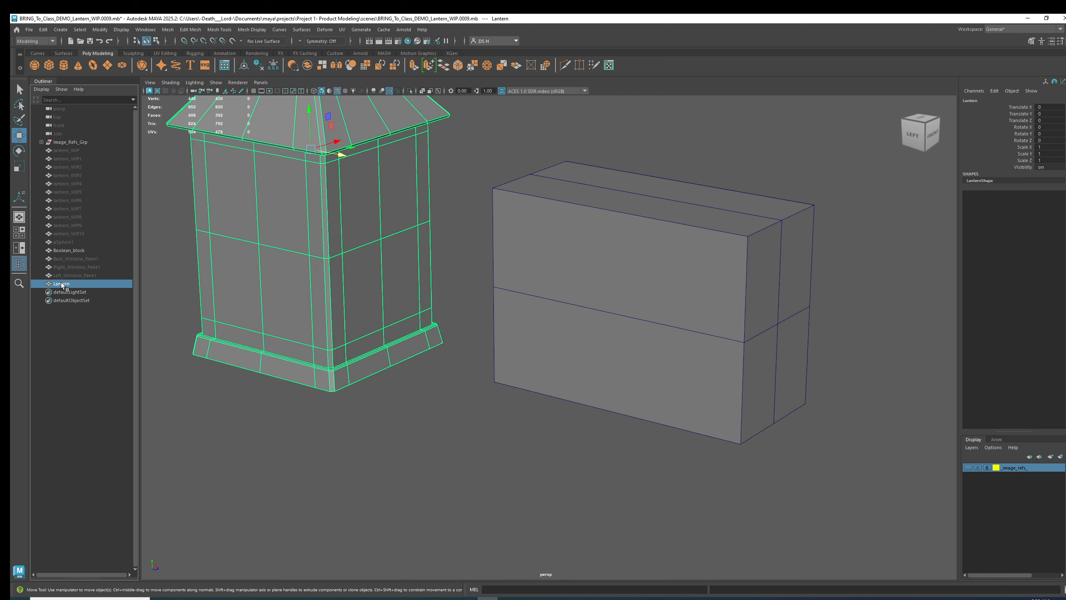
click(668, 264)
alt+drag(669, 264, 253, 323)
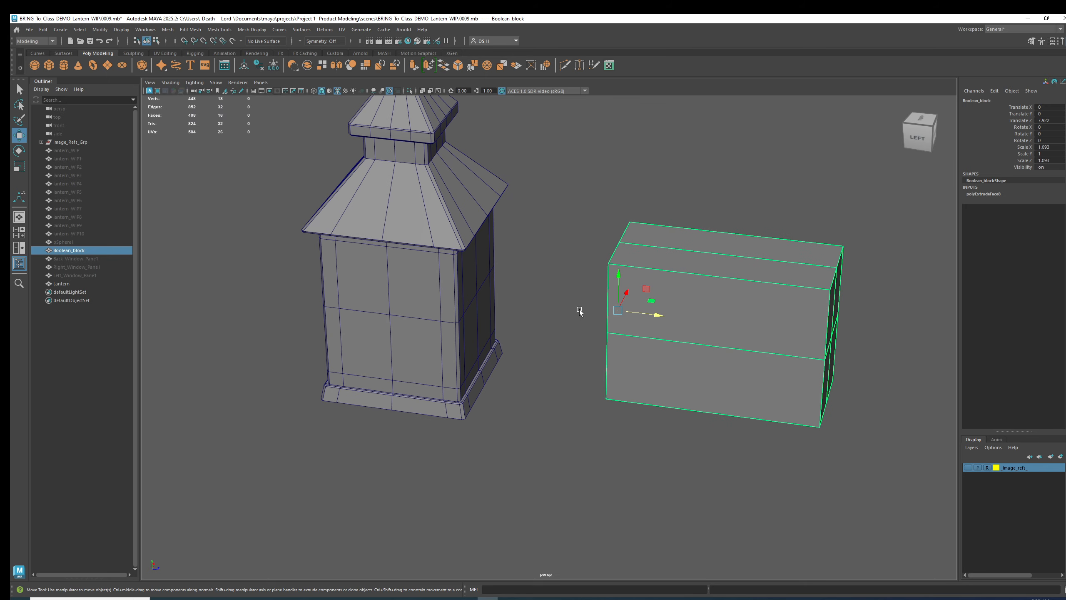
drag(656, 316, 617, 250)
alt+right_drag(618, 249, 640, 202)
alt+middle_drag(640, 202, 569, 268)
alt+drag(638, 283, 648, 259)
alt+middle_drag(661, 225, 628, 249)
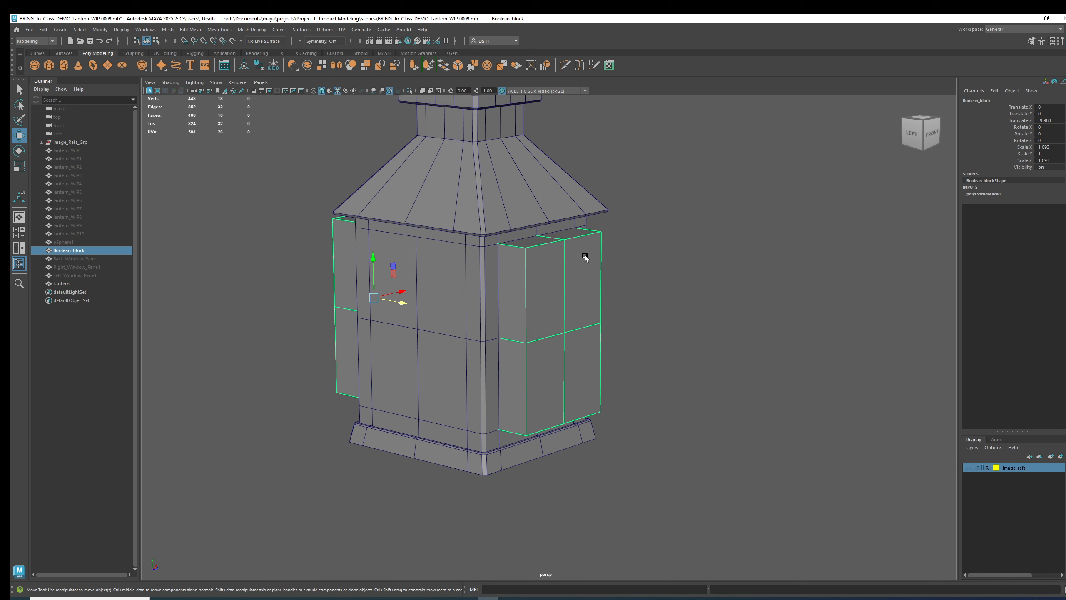
- Select Boolean_block first and add the Lantern mesh to the selection
shift+click(478, 162)
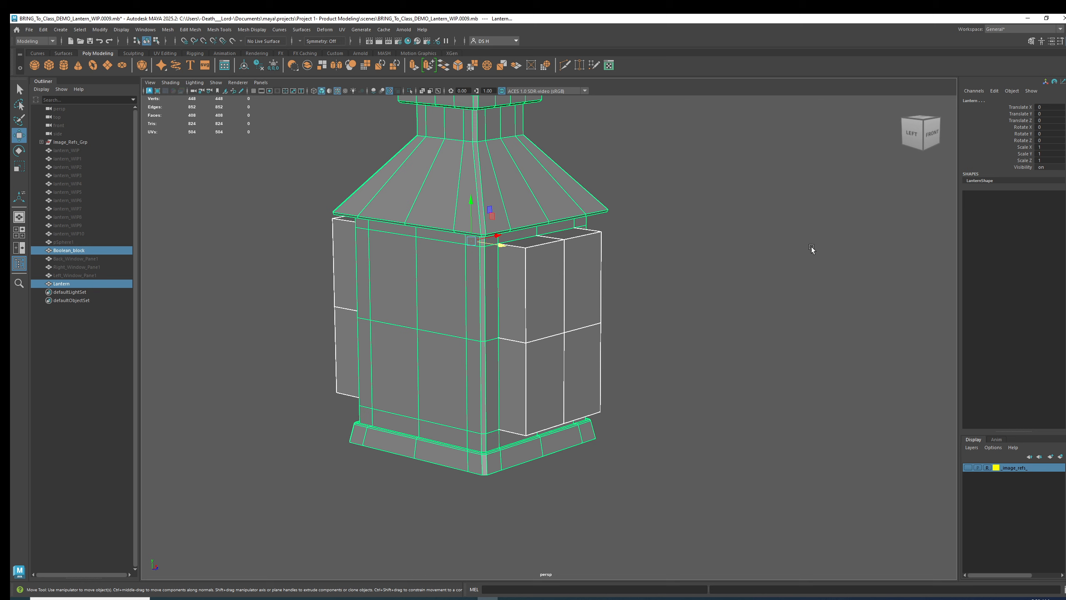
click(571, 278)
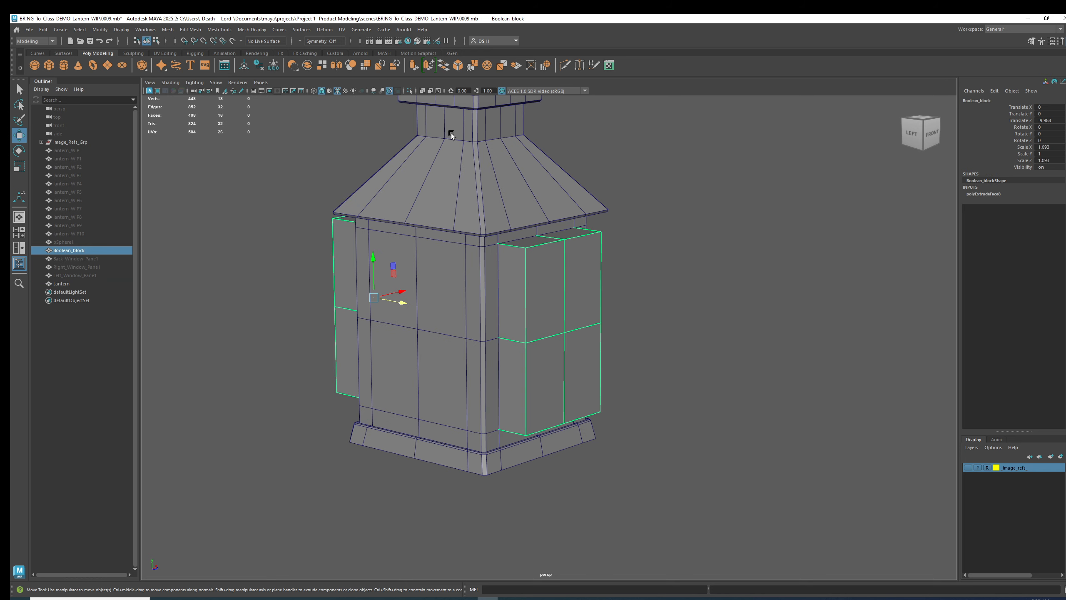
shift+click(482, 138)
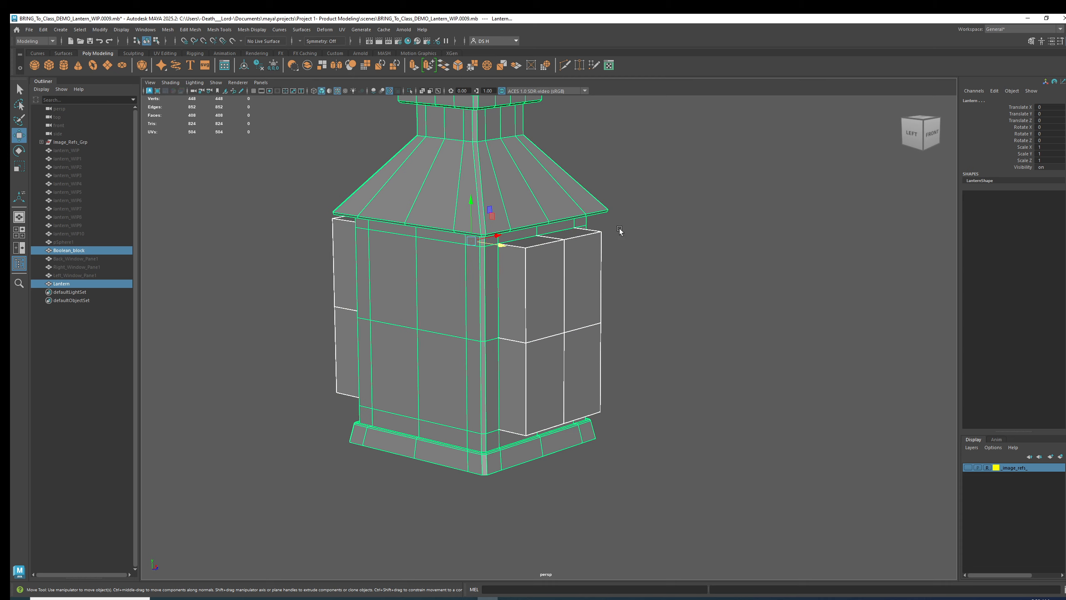
alt+middle_drag(694, 213, 714, 215)
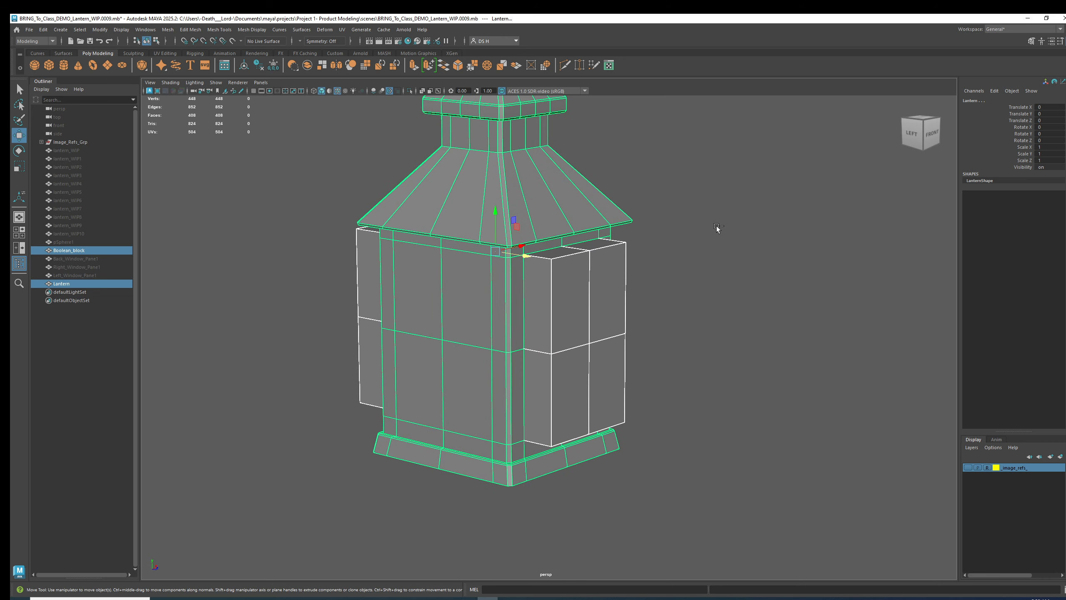
- Save an incremental version of the scene, overwriting the existing BRING_To_Class_DEMO_Lantern_WIP.0010.mb
key(q)
key(ctrl+alt+s)
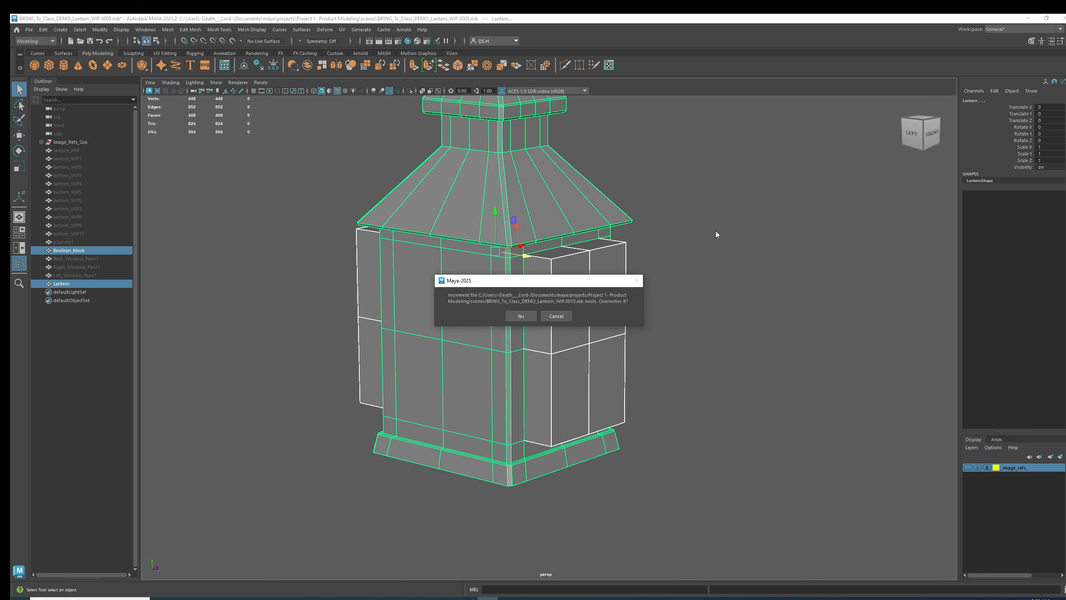
click(522, 316)
key(w)
- Try a Boolean Difference (A - B) with Boolean_block as A and Lantern as B, undo it, and restore the channel display
alt+middle_drag(709, 245, 718, 218)
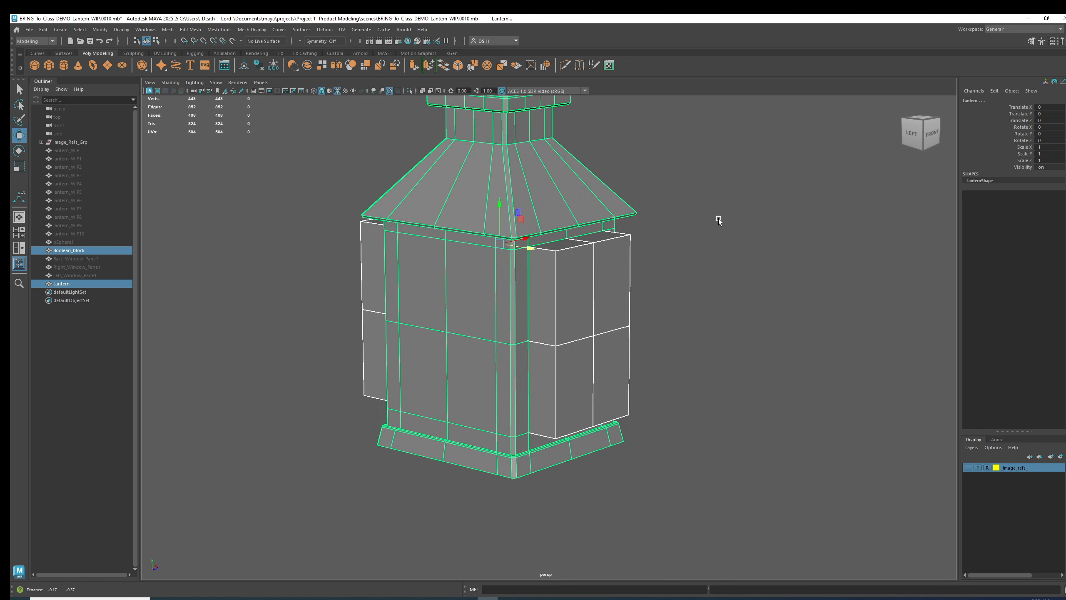
alt+middle_drag(658, 236, 688, 231)
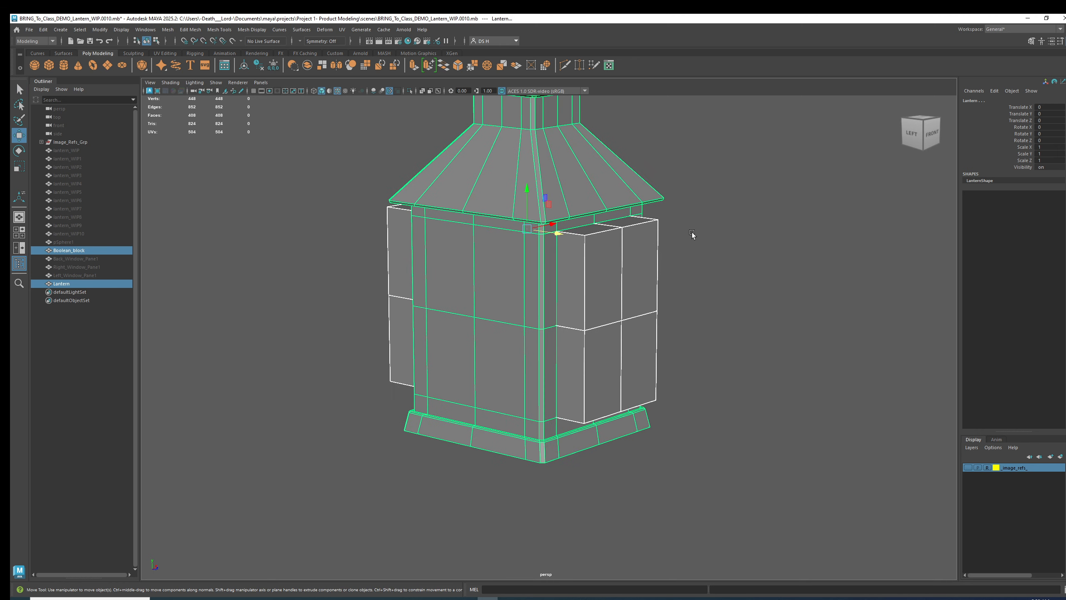
alt+middle_drag(753, 207, 709, 211)
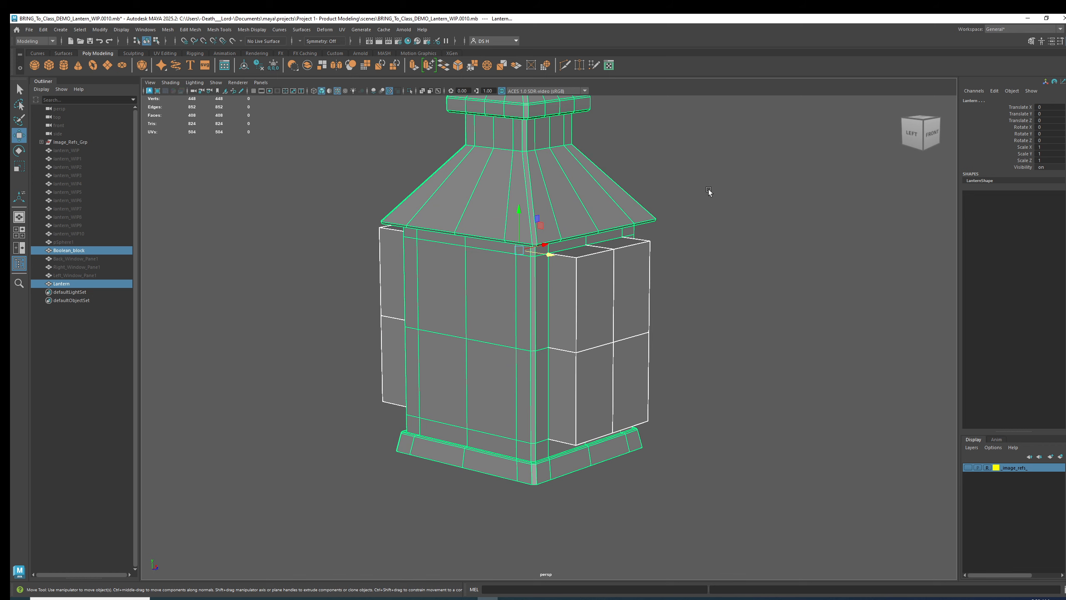
shift+right_click(708, 190)
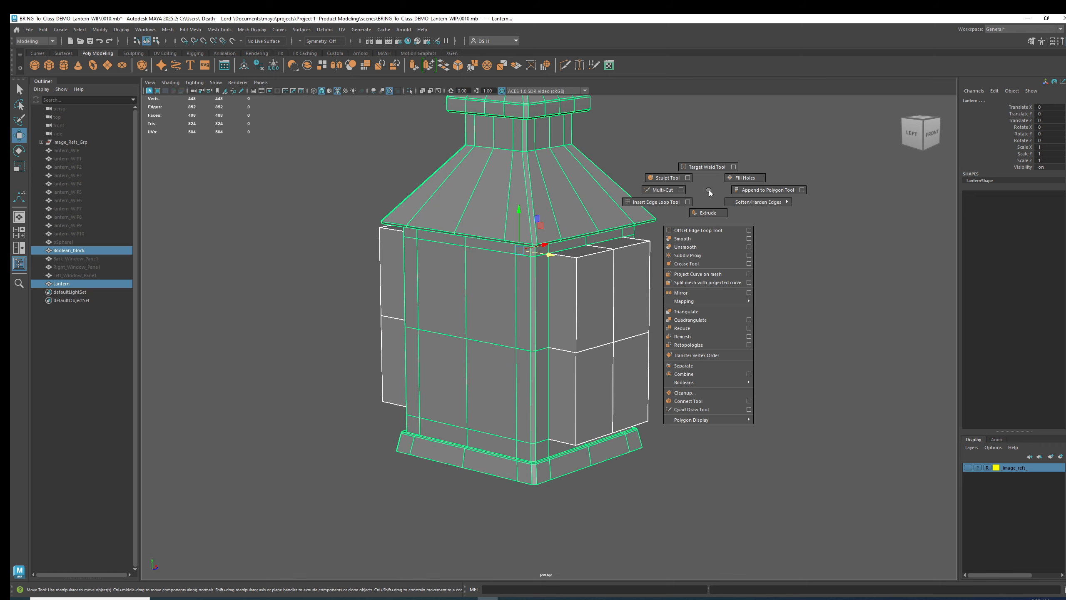
mouse_move(685, 384)
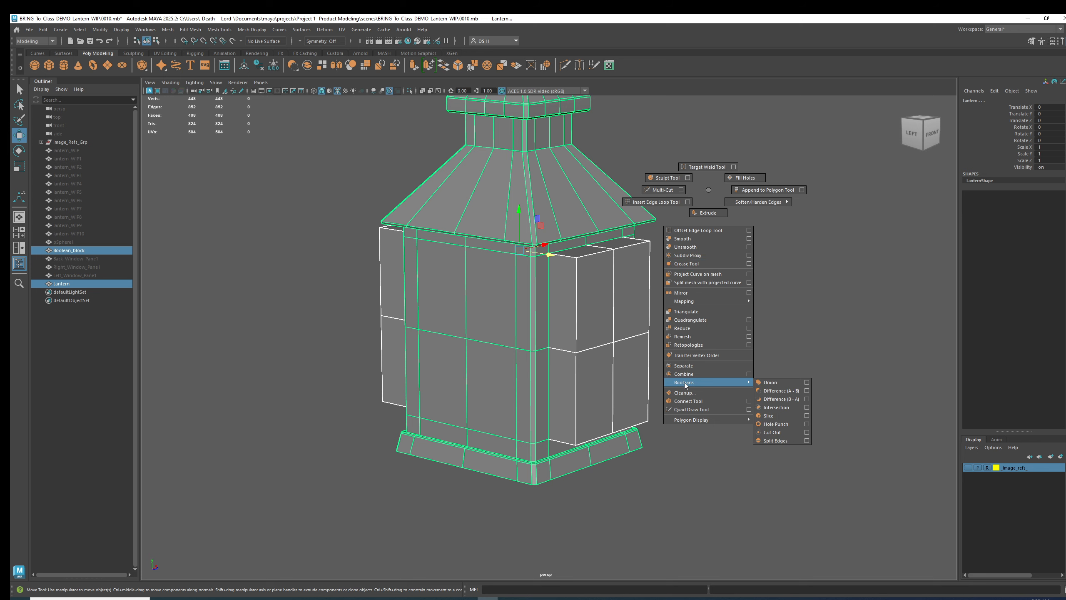
click(776, 391)
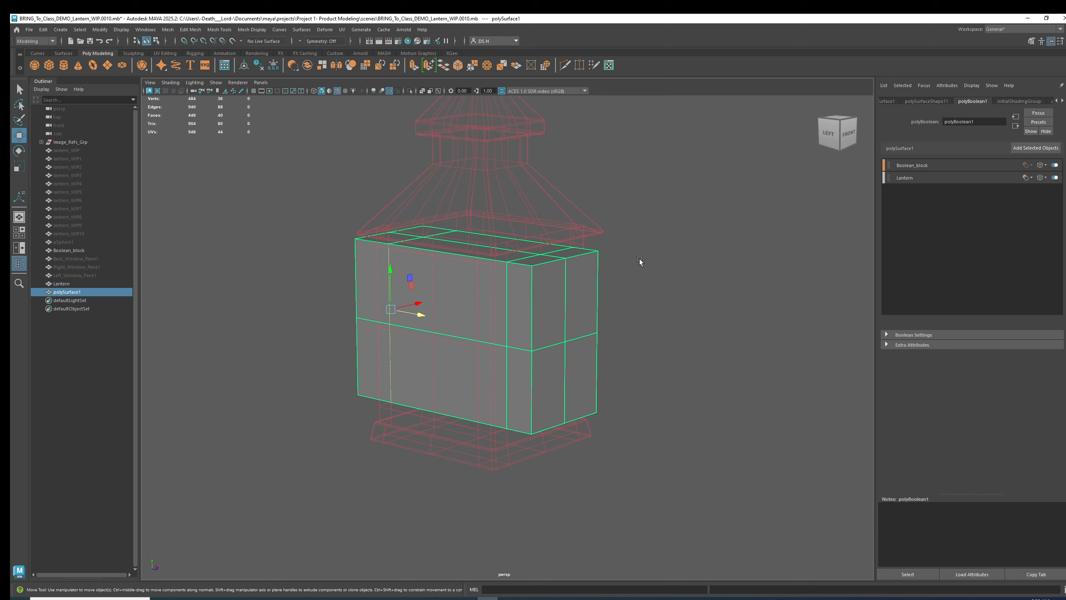
alt+middle_drag(639, 259, 654, 278)
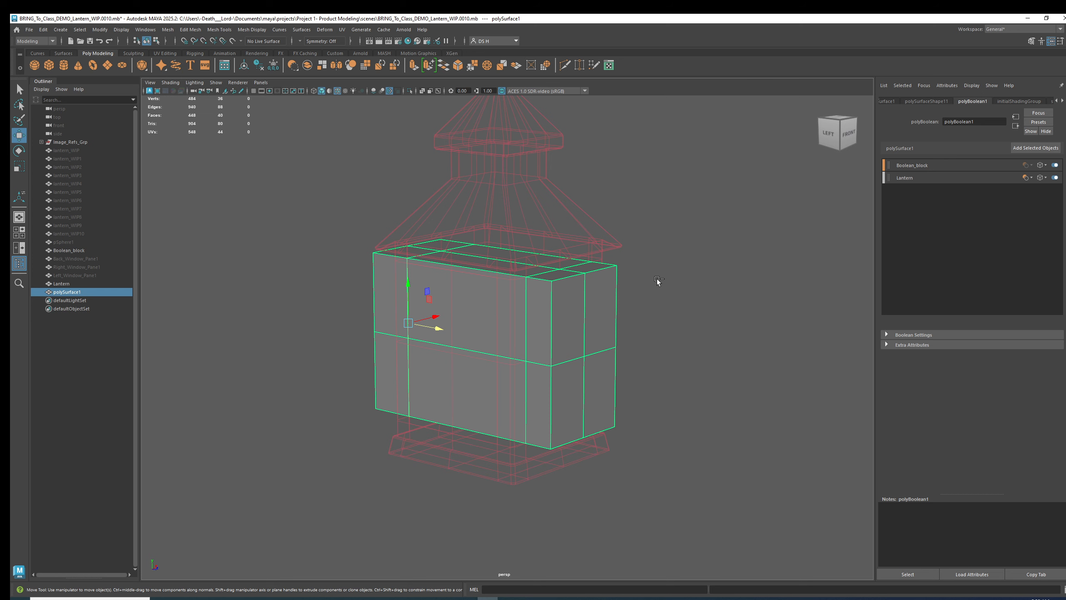
key(ctrl+z)
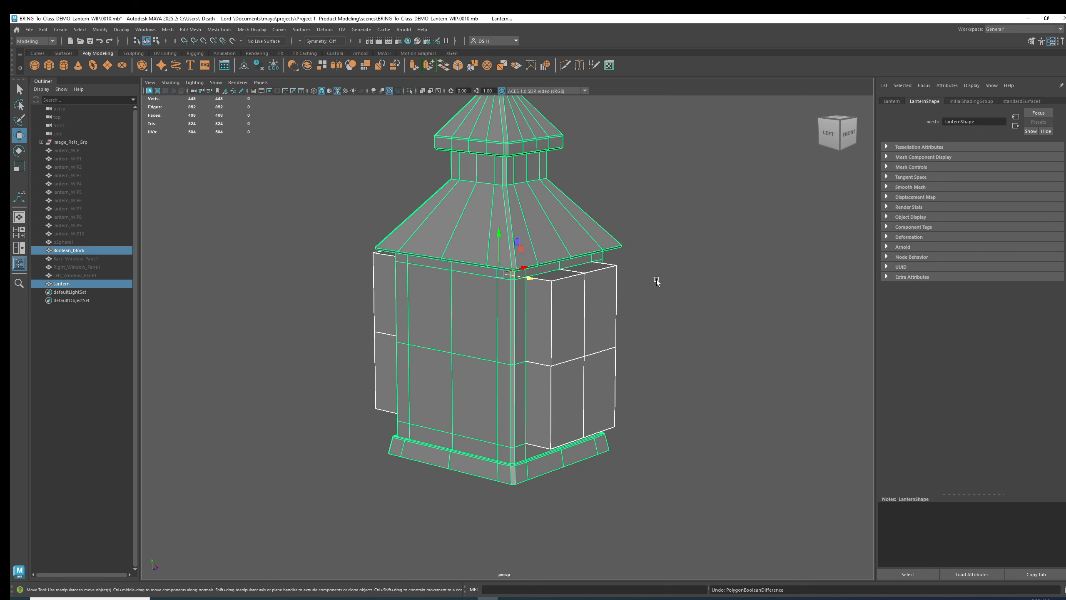
key(ctrl+a)
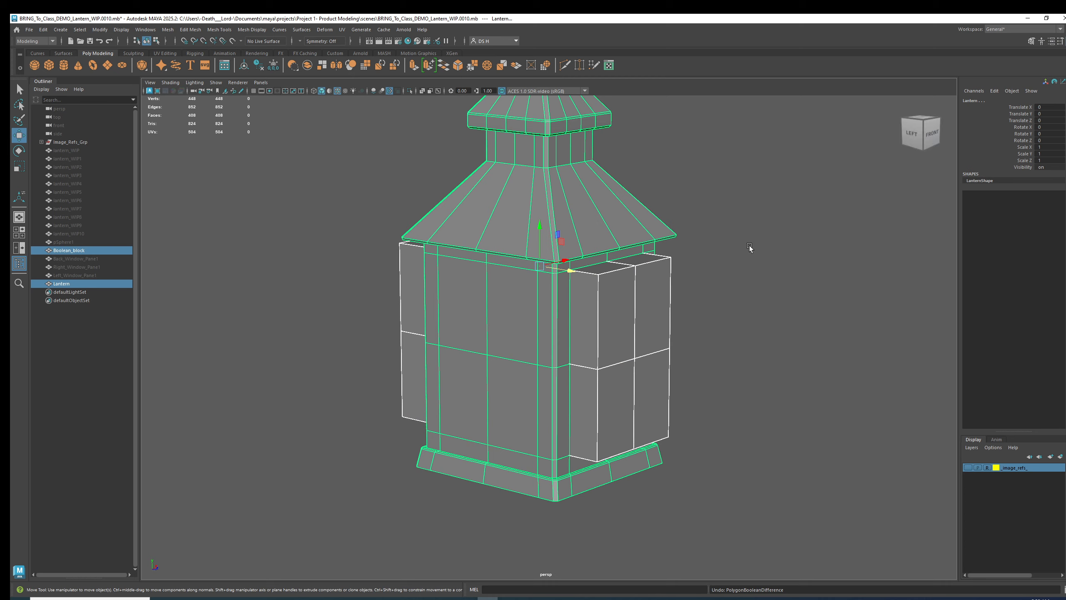
- Try a Boolean Difference (B - A) on Boolean_block and Lantern and examine the front opening and the interior
shift+right_click(687, 179)
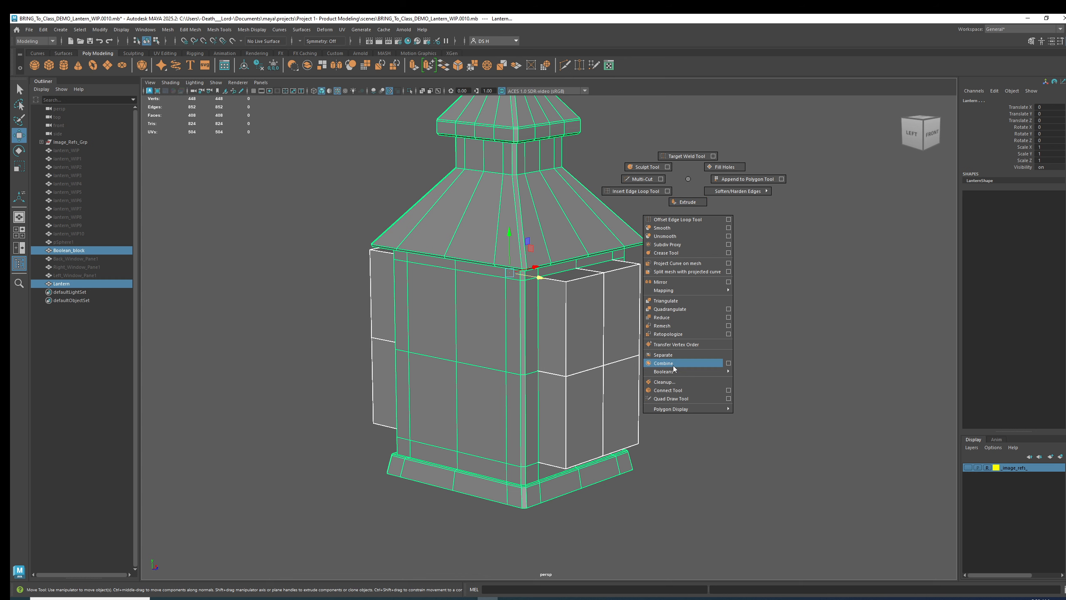
mouse_move(675, 371)
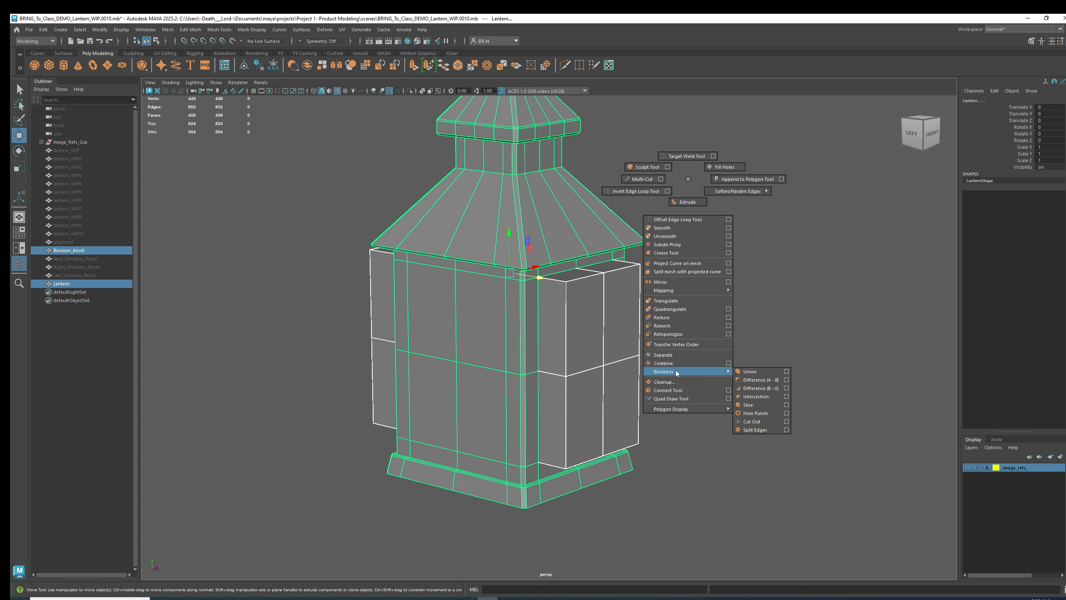
click(760, 389)
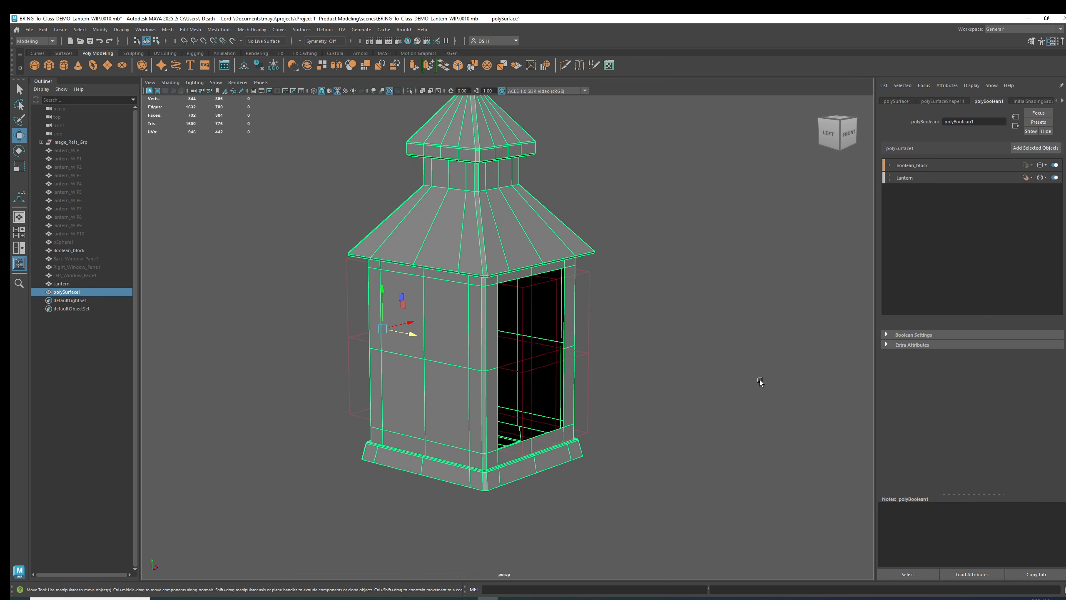
alt+middle_drag(572, 261, 611, 268)
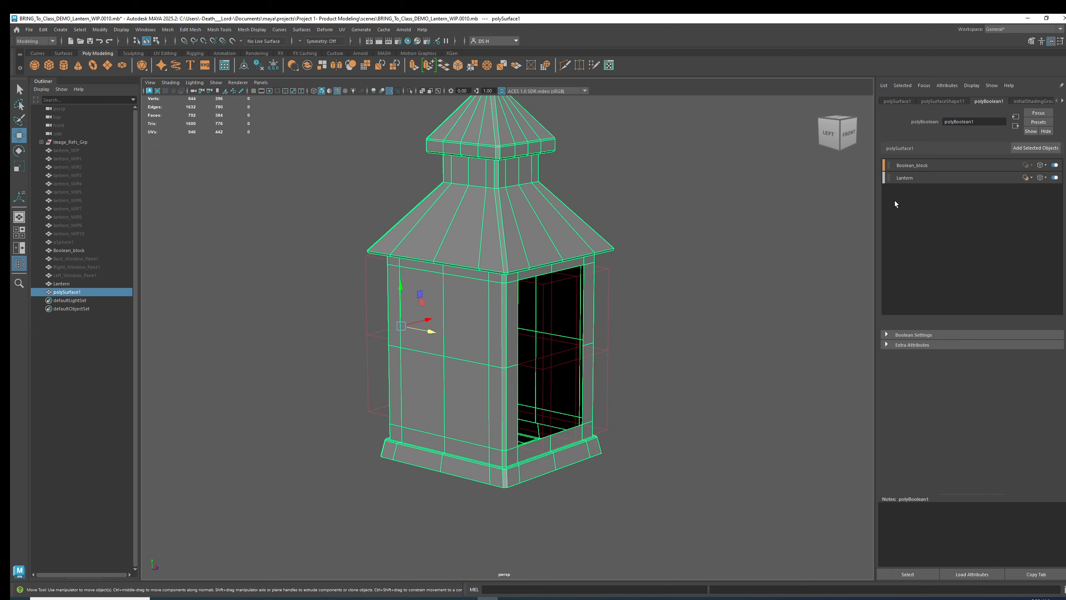
alt+drag(714, 273, 612, 270)
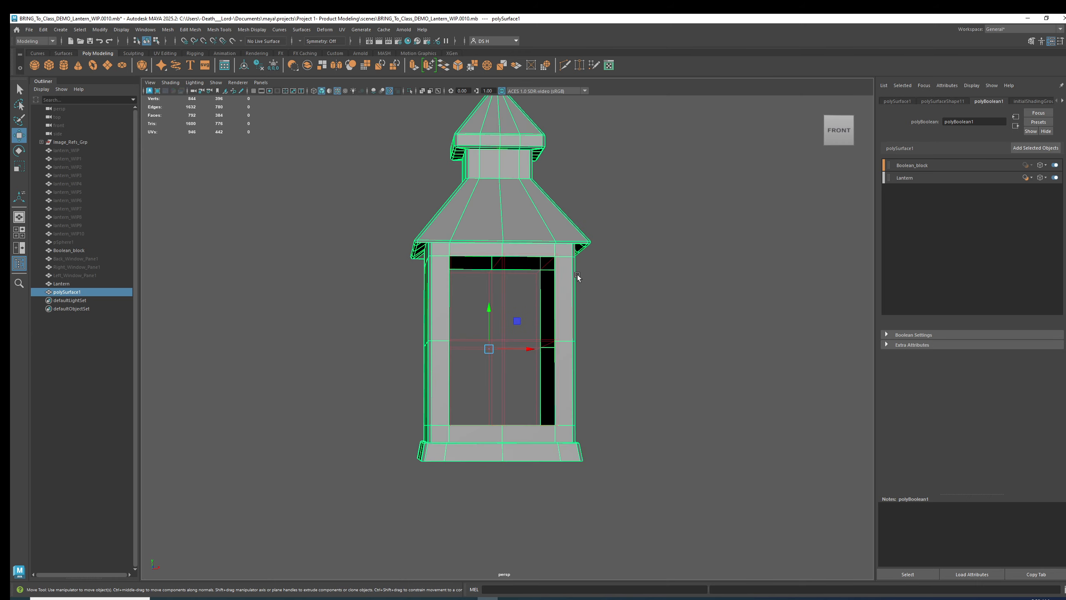
alt+right_drag(611, 270, 683, 364)
alt+drag(682, 364, 613, 271)
scroll(572, 339, up, 3)
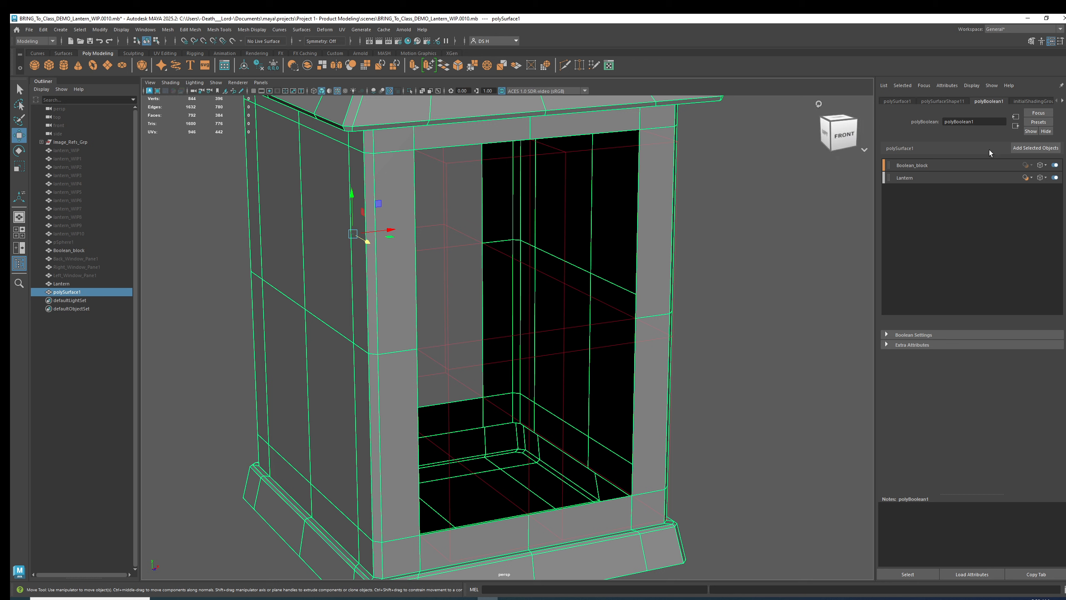
- Try to reorder the polyBoolean1 stack so Lantern sits above Boolean_block, and check the result on the model
click(939, 178)
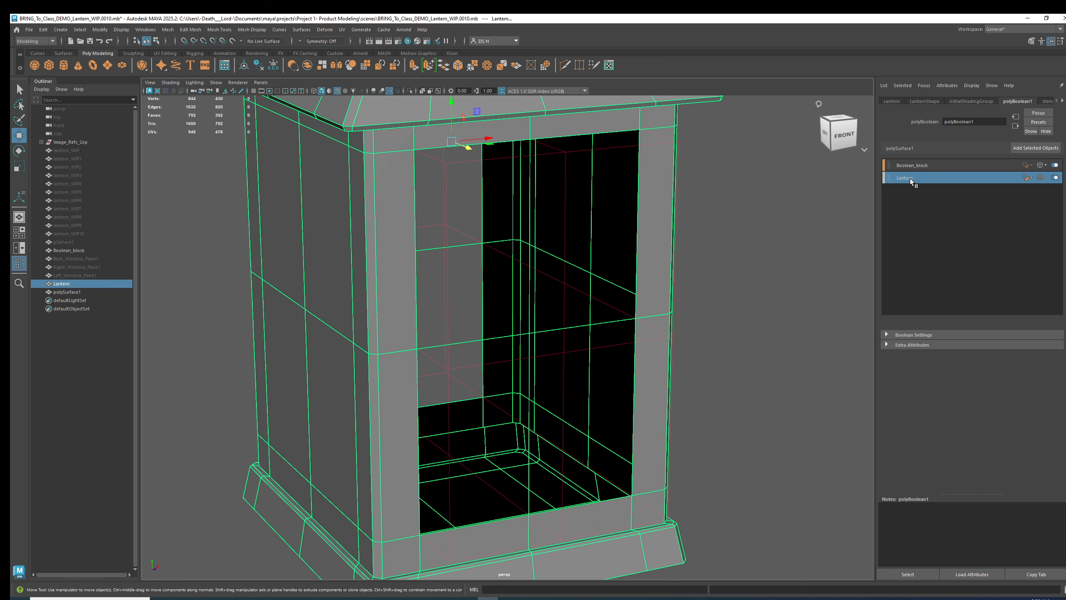
drag(909, 177, 907, 164)
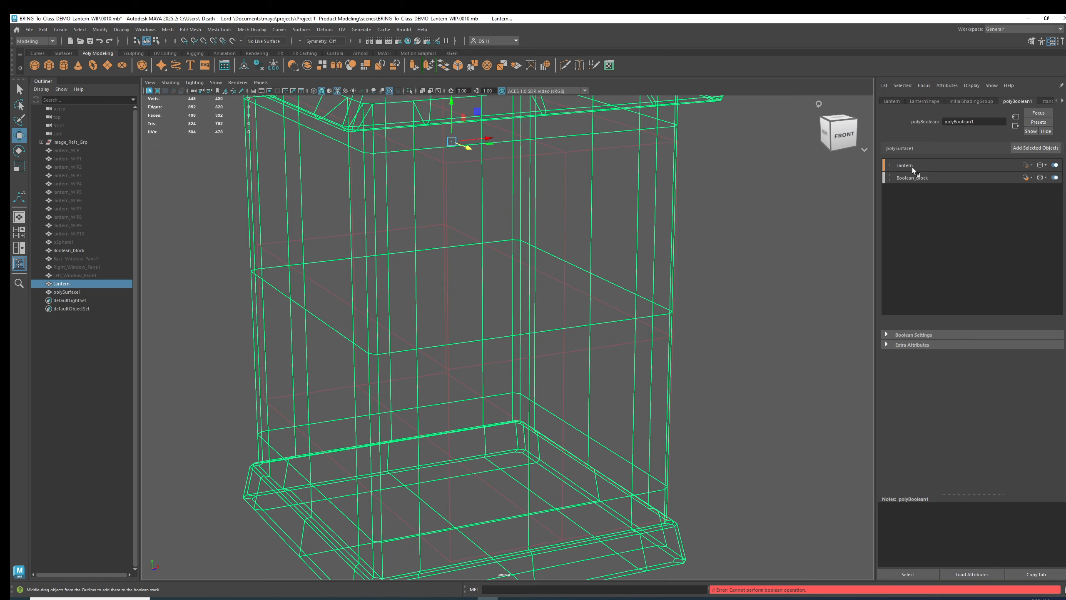
alt+drag(518, 290, 592, 277)
click(647, 225)
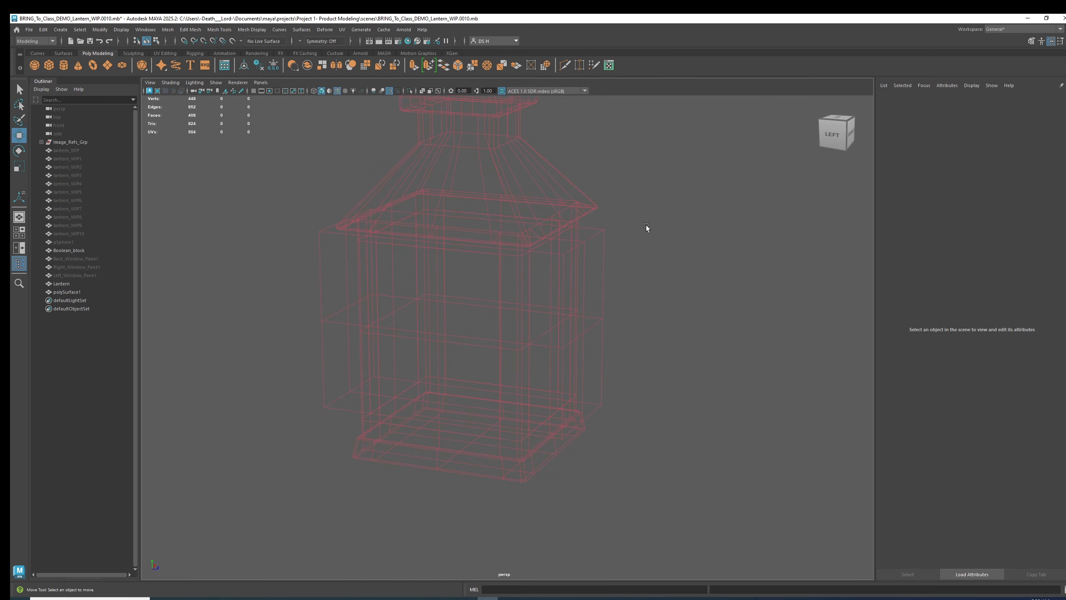
- Undo the stack reordering and the Boolean Difference (B - A), and restore the channel display
key(ctrl+z)
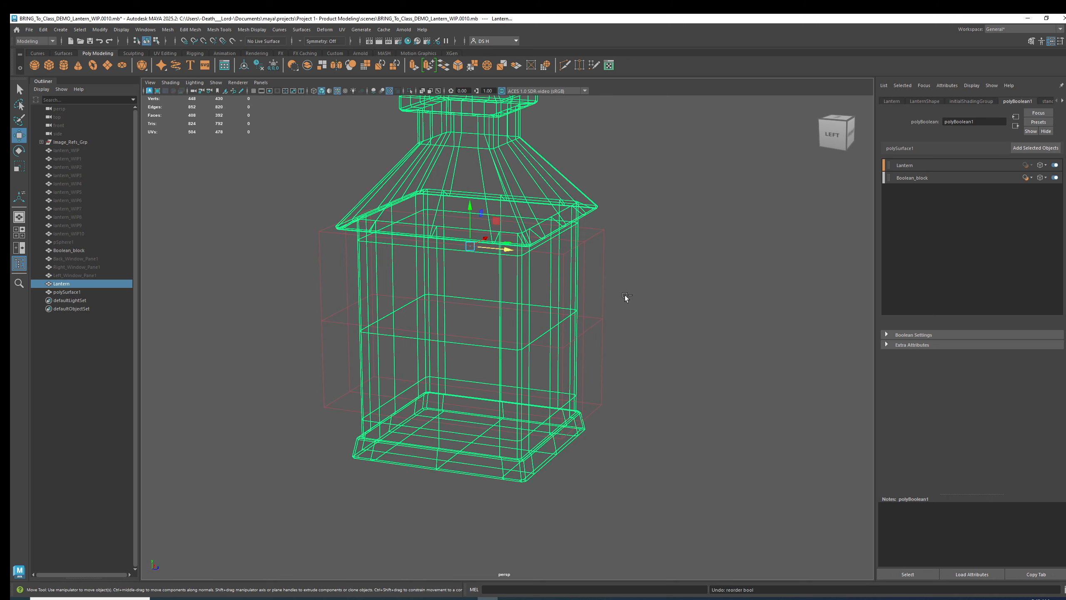
key(ctrl+z)
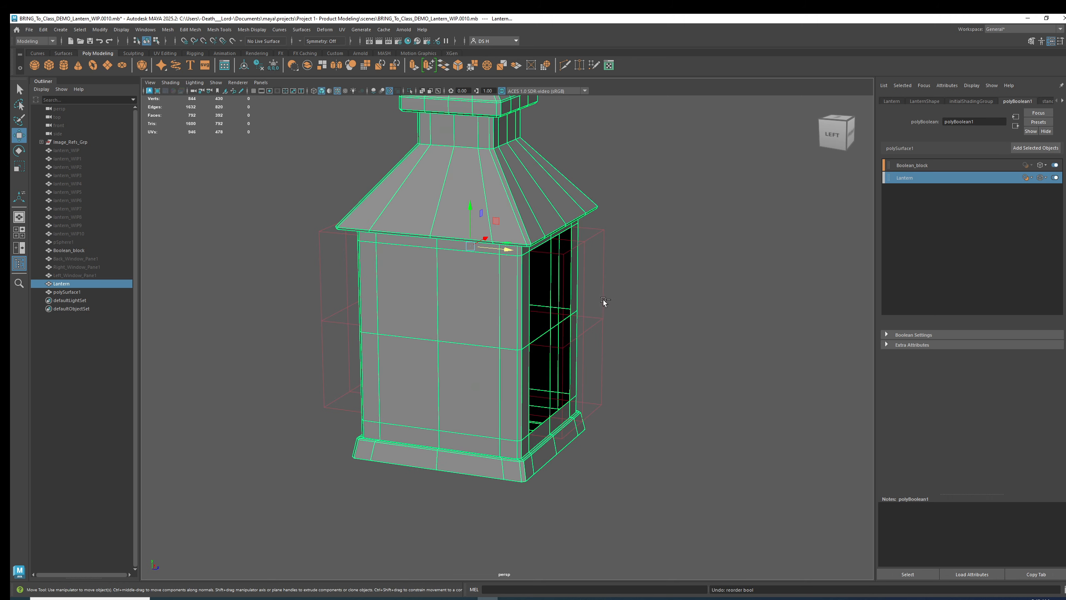
key(ctrl+z)
key(ctrl+z)
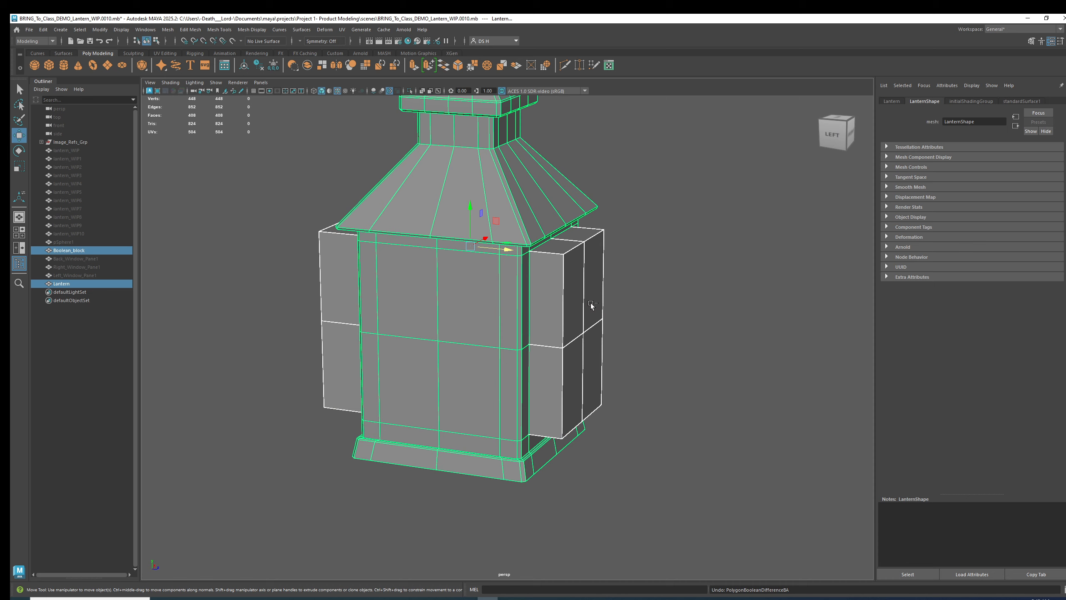
key(ctrl+a)
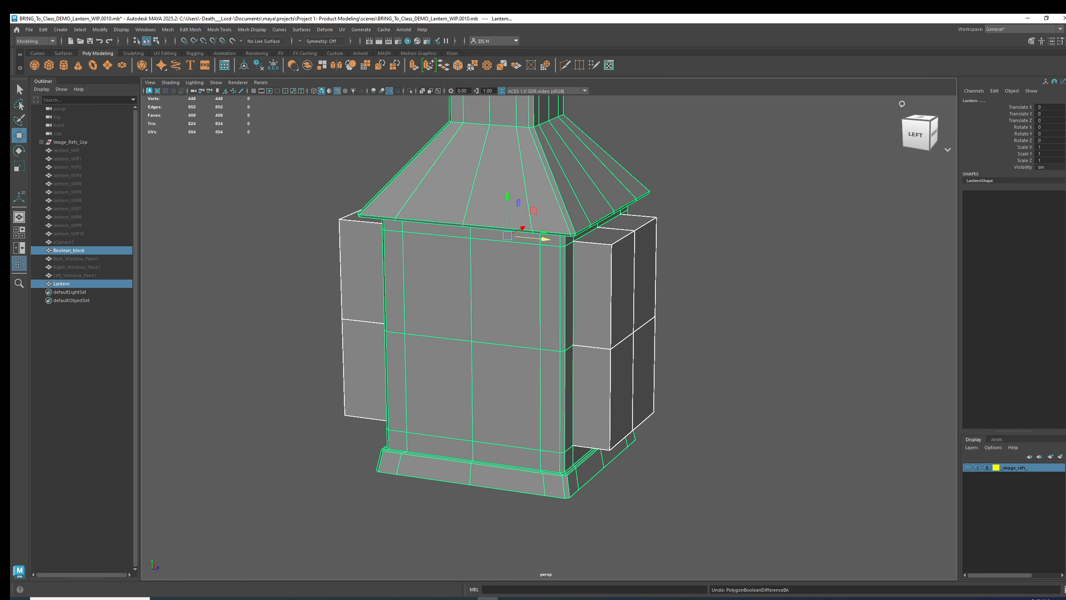
- Select Lantern and Boolean_block one after the other to compare their transform values and construction history
click(719, 290)
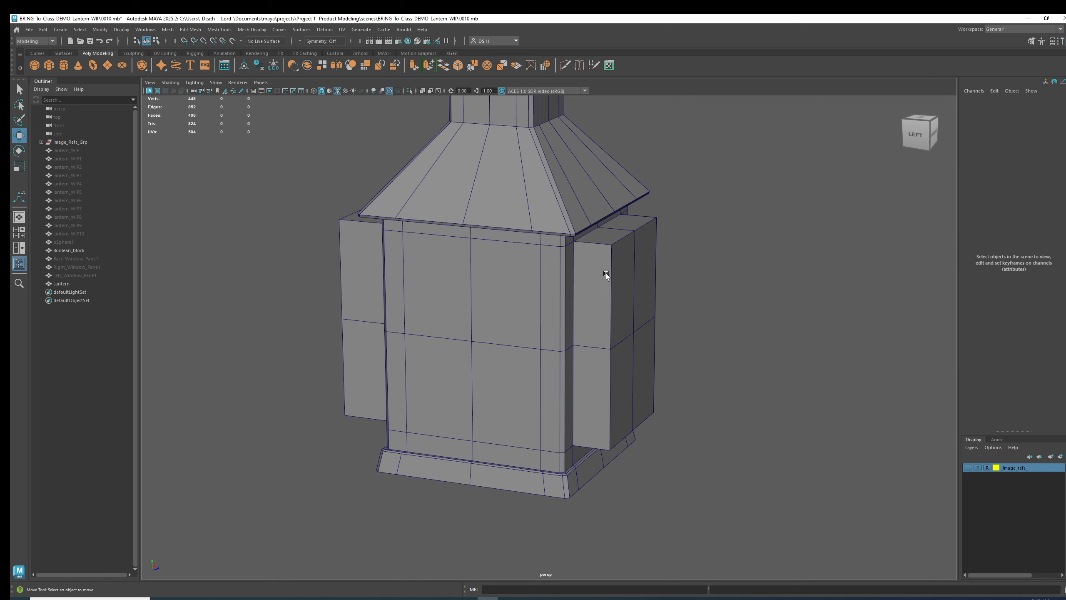
click(603, 294)
middle_drag(602, 302, 703, 338)
drag(703, 338, 713, 258)
key(ctrl+z)
alt+middle_drag(563, 164, 549, 219)
click(549, 219)
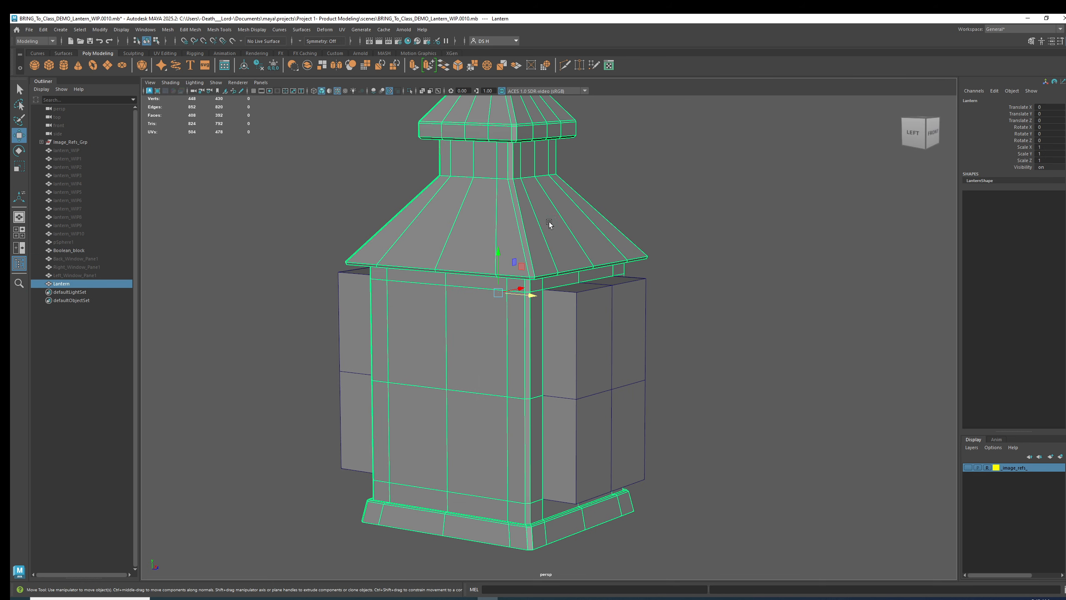
click(594, 330)
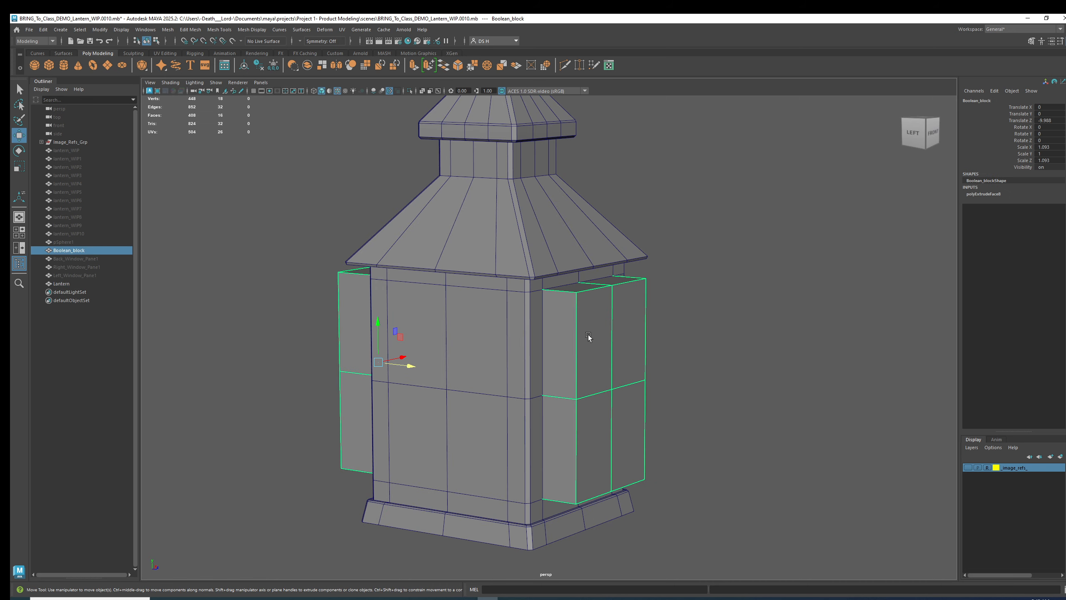
alt+middle_drag(588, 335, 582, 336)
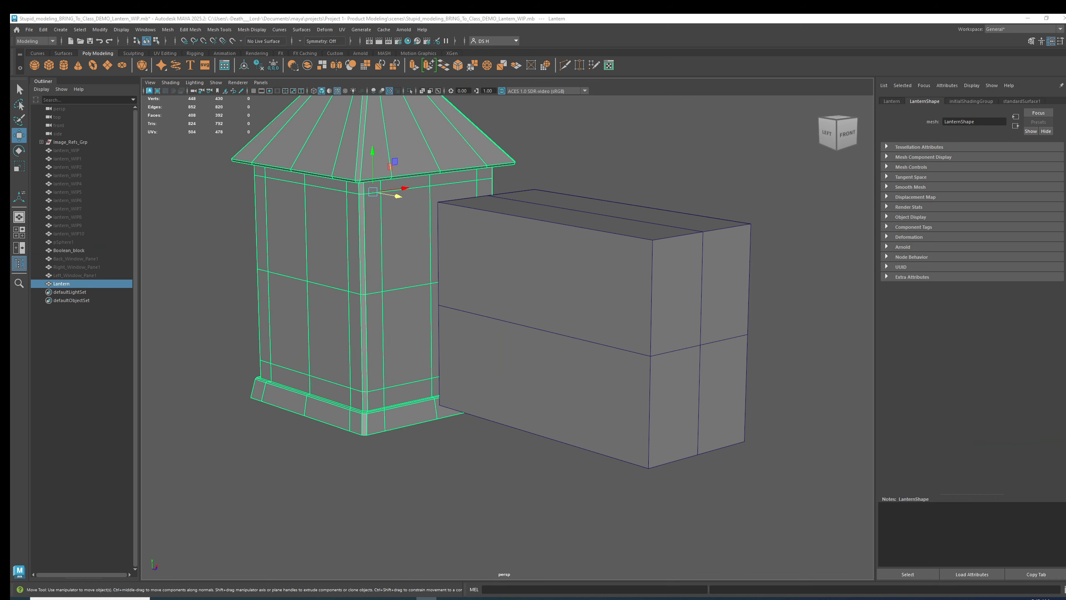
- In the Stupid_modeling lantern scene, select Boolean_block, show its channels, and freeze its translate, rotate and scale transformations
key(f)
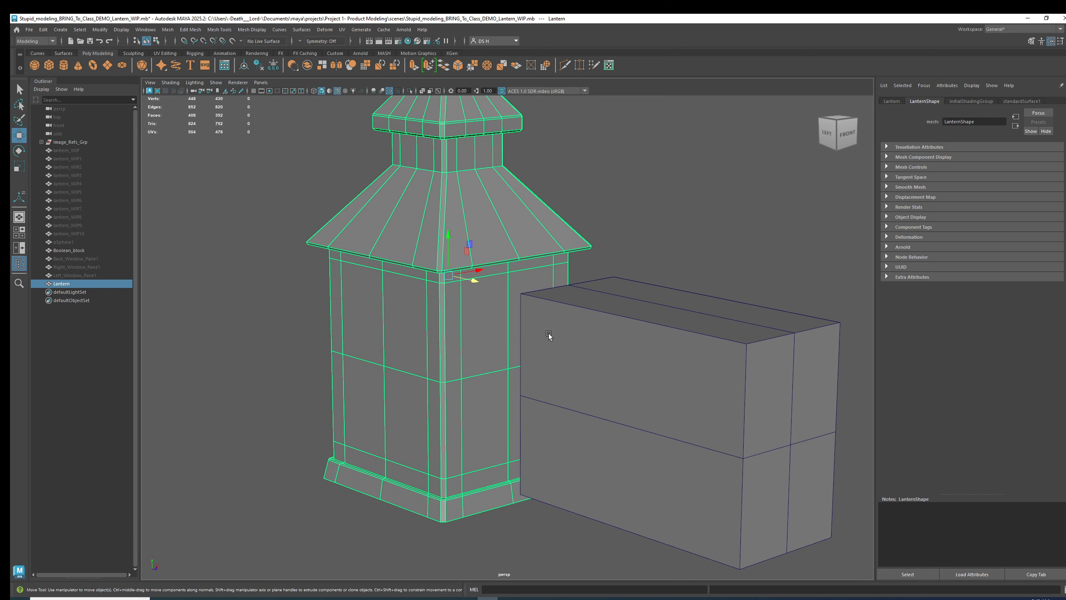
scroll(592, 341, down, 5)
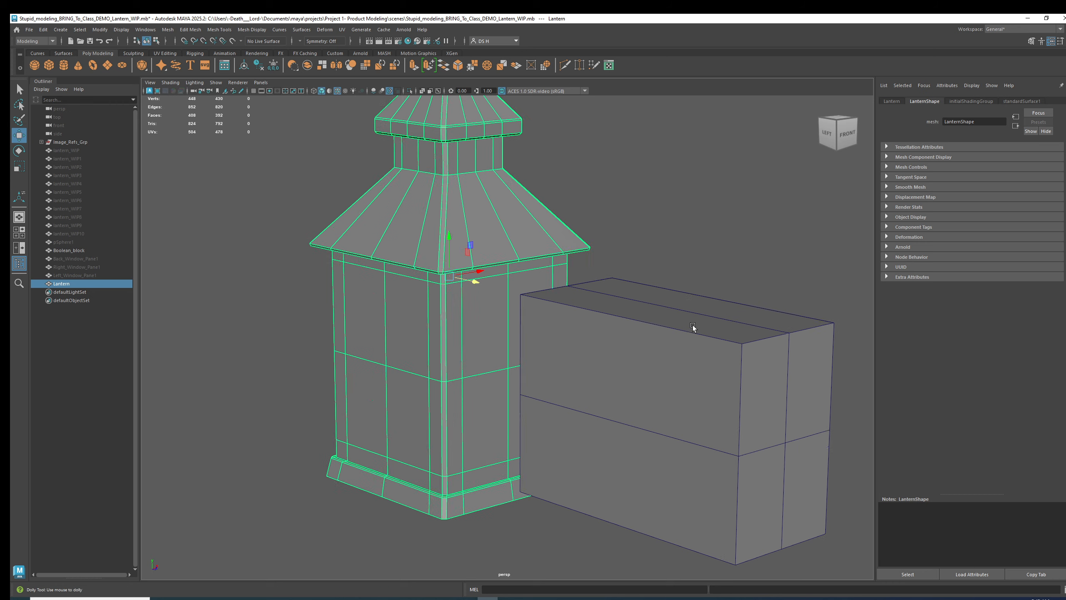
click(610, 307)
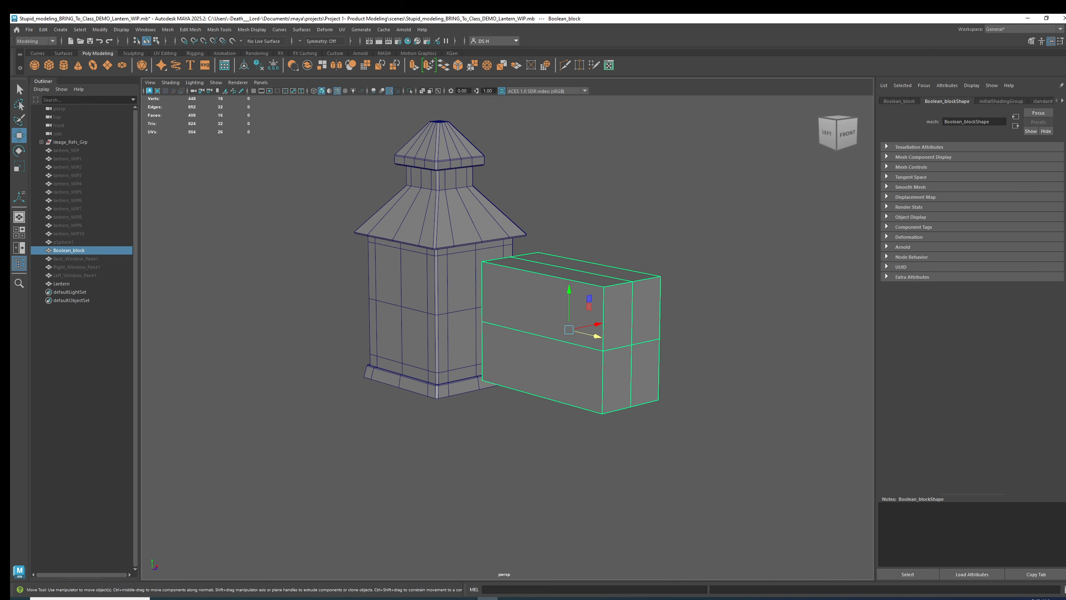
key(ctrl+a)
alt+right_drag(558, 274, 671, 301)
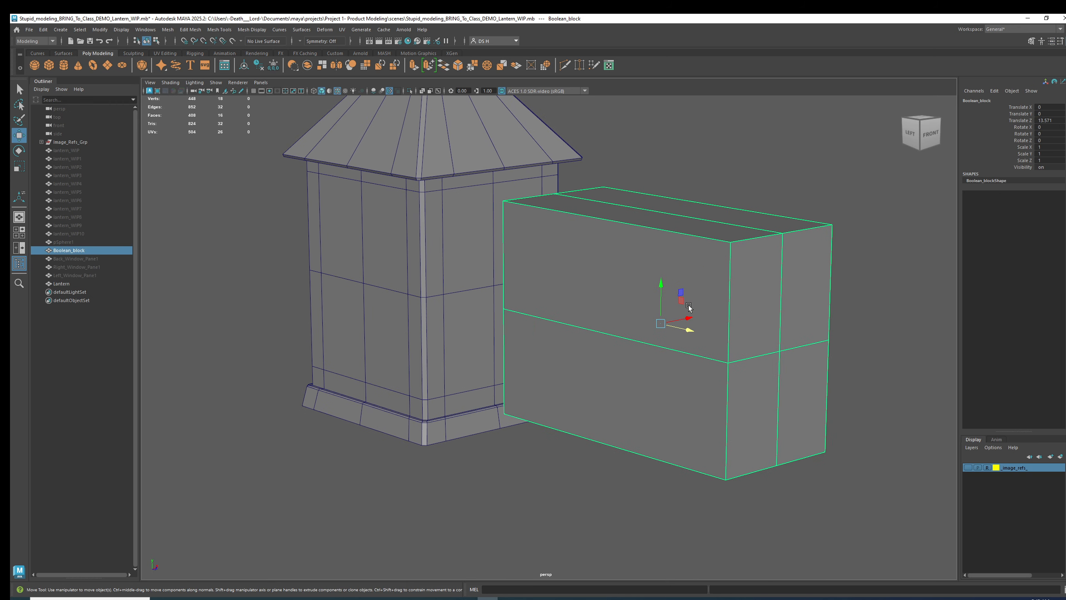
alt+drag(605, 229, 641, 227)
alt+middle_drag(593, 196, 599, 263)
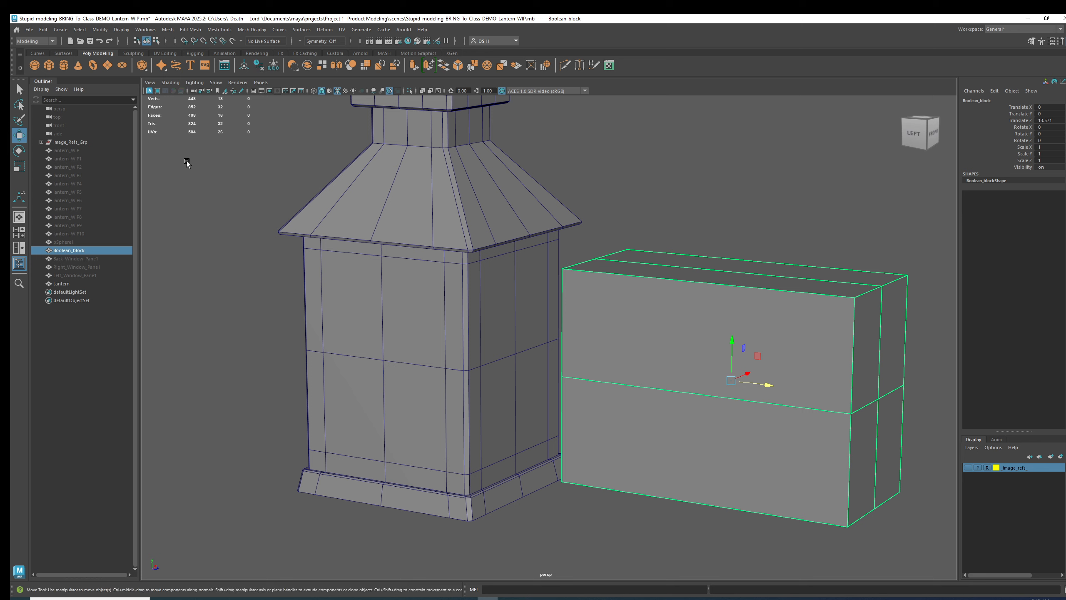
click(273, 65)
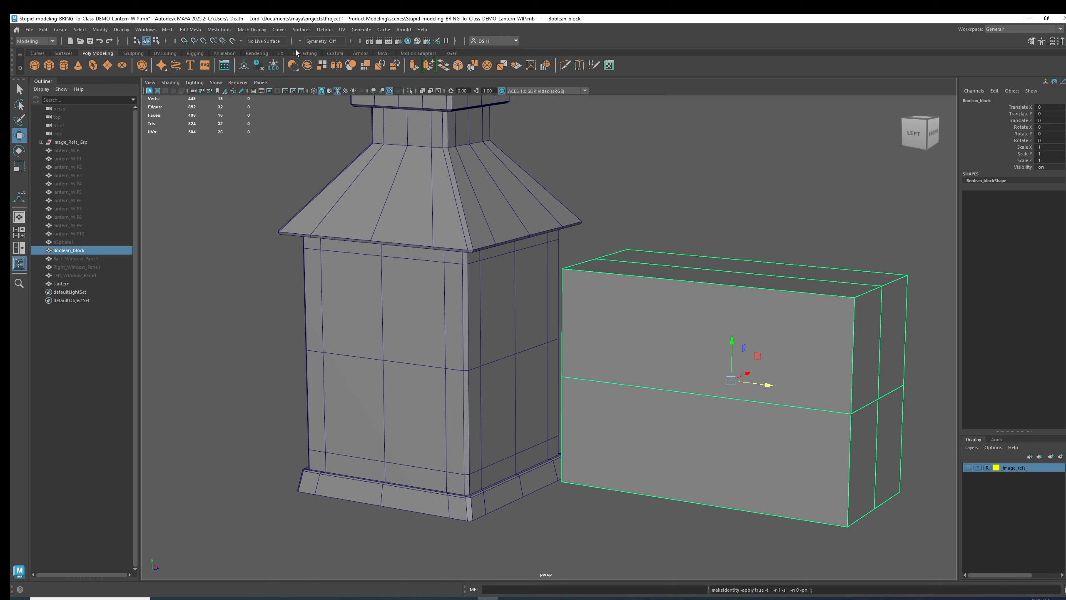
click(261, 66)
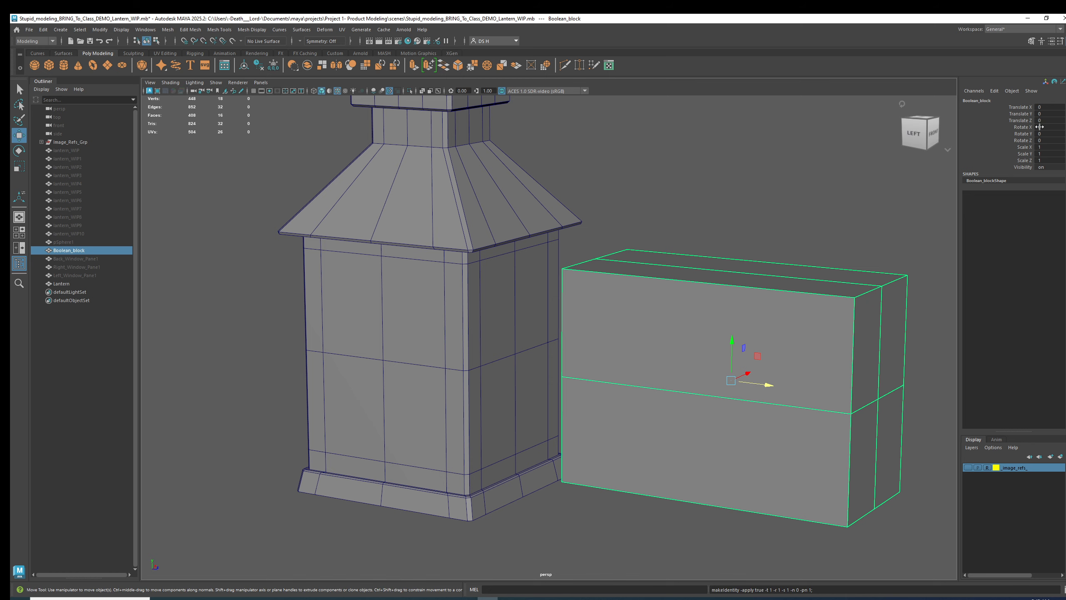
alt+middle_drag(797, 239, 770, 172)
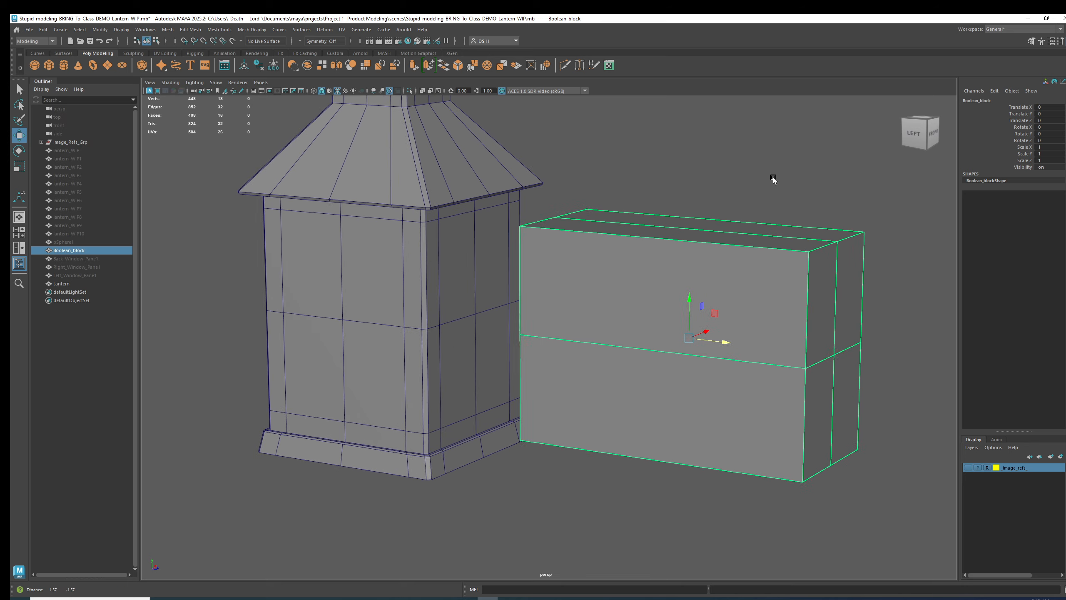
- Isolate the Lantern mesh in the perspective view, check it from the front, and clear the selection
click(386, 257)
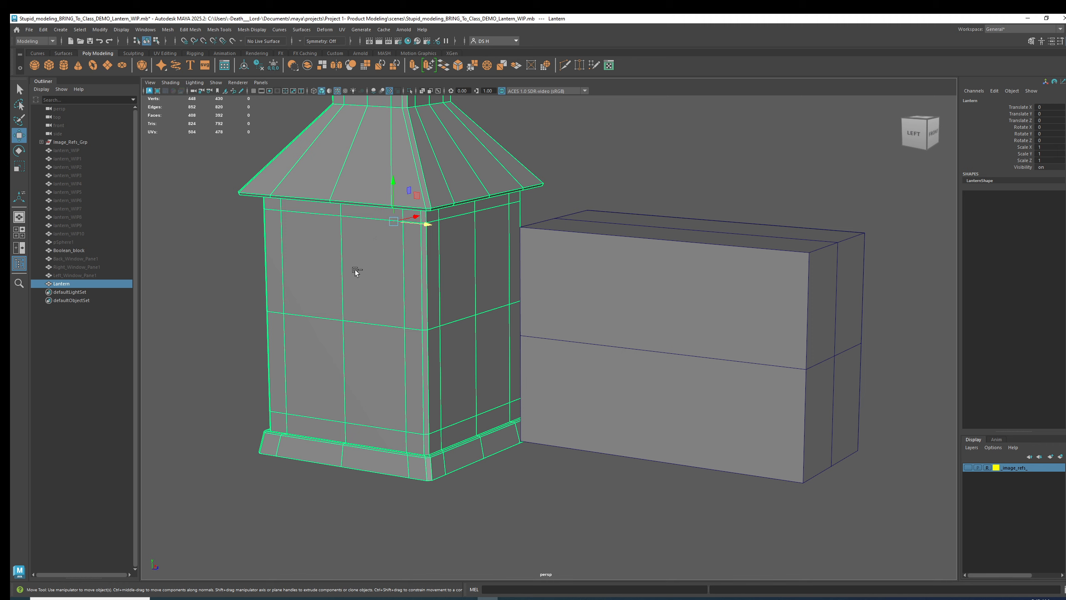
key(ctrl+1)
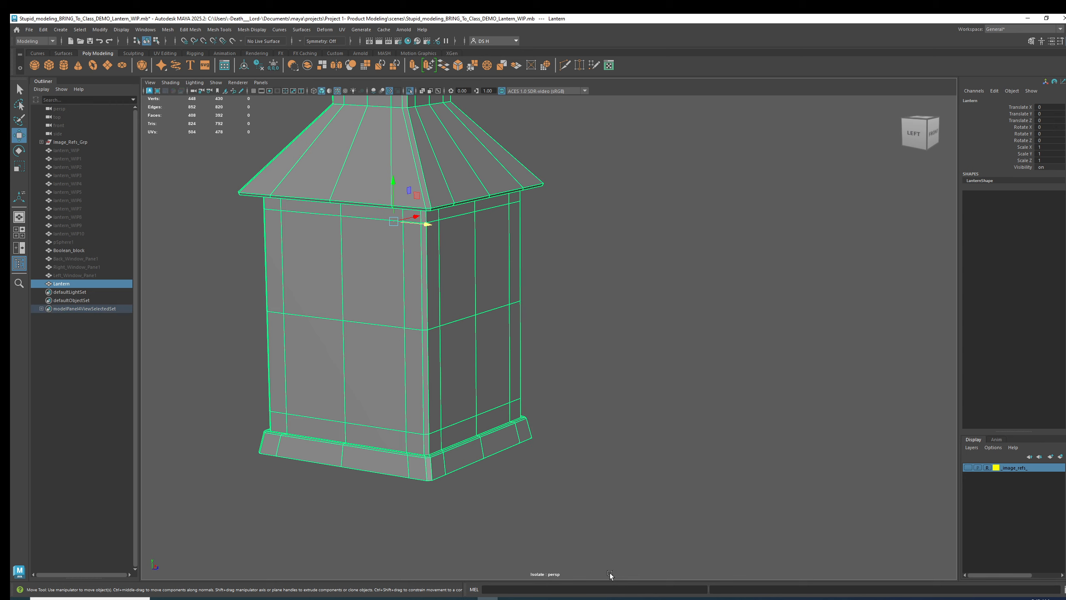
alt+drag(696, 353, 565, 233)
alt+right_drag(751, 251, 717, 340)
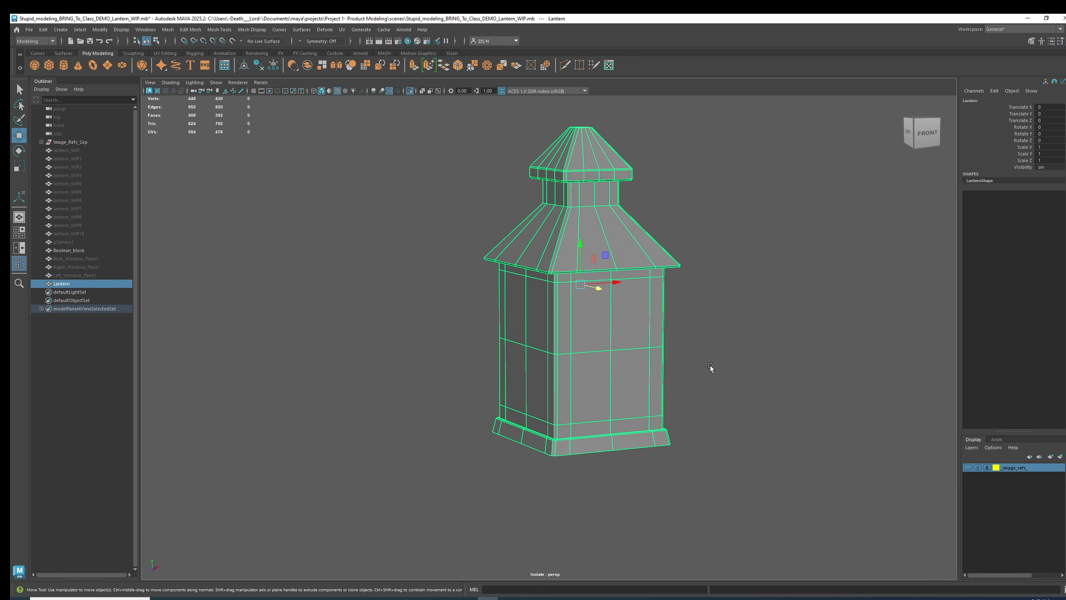
alt+drag(717, 339, 667, 411)
alt+middle_drag(617, 252, 612, 300)
click(666, 294)
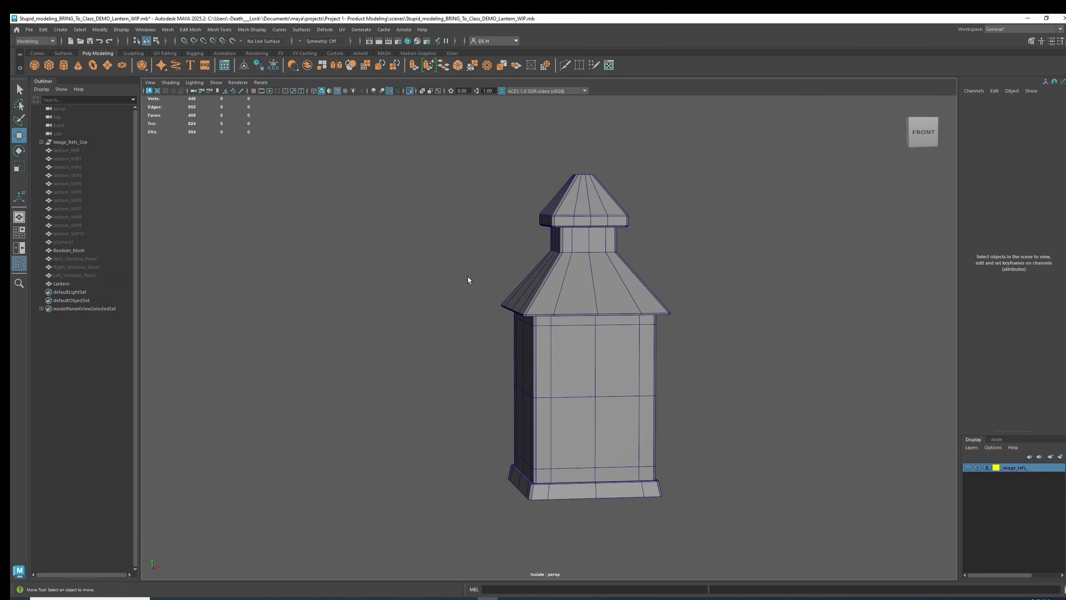
- Test the upper middle vertex of Lantern's front wall for unmerged duplicates by moving it sideways and down
click(598, 332)
alt+right_drag(597, 331, 611, 256)
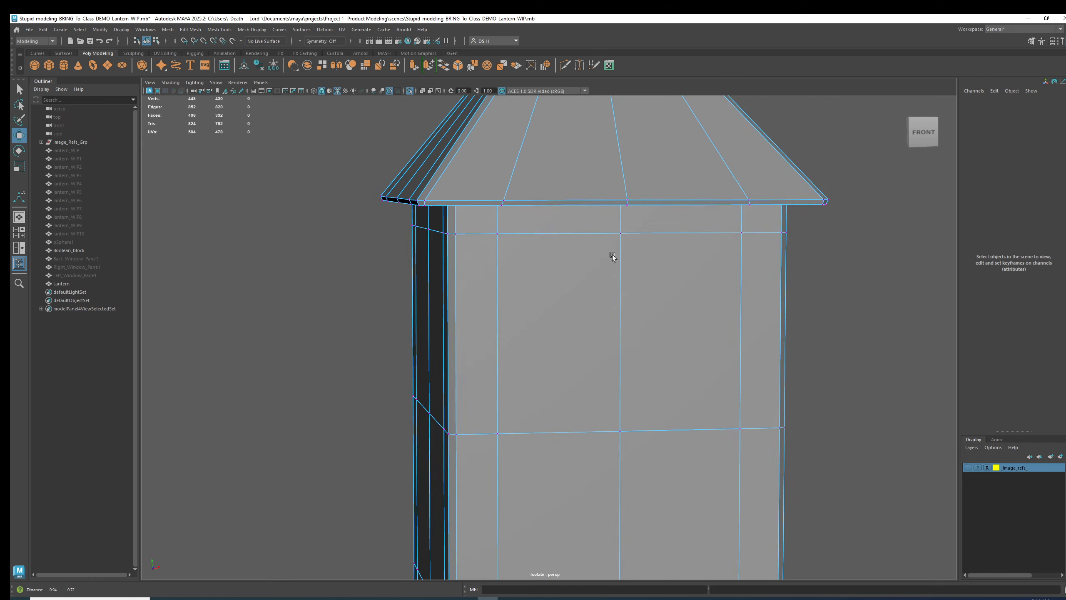
alt+drag(611, 257, 609, 197)
click(603, 234)
scroll(610, 191, up, 2)
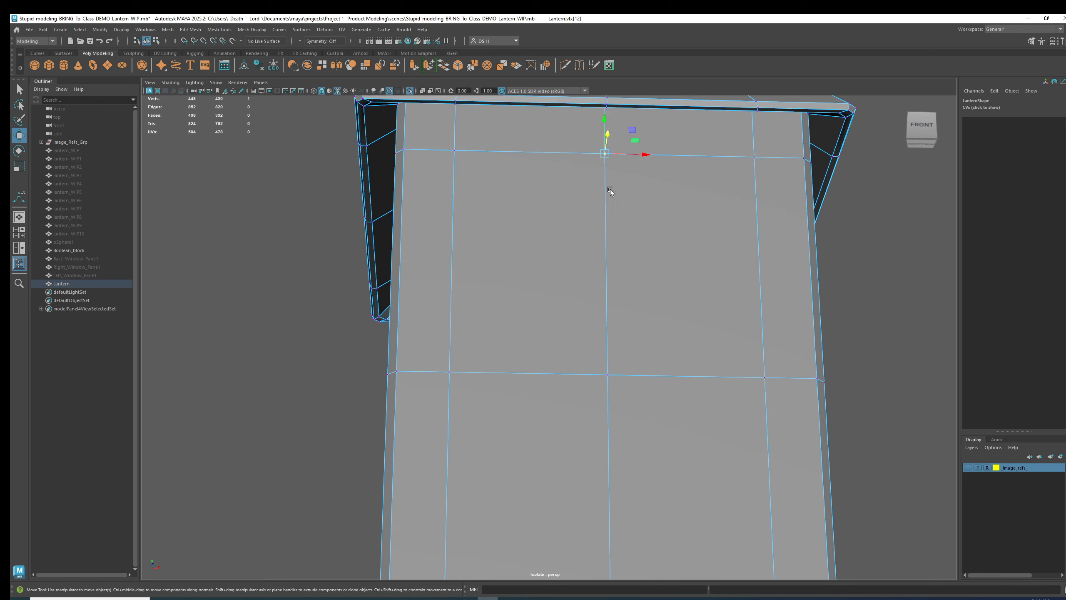
alt+middle_drag(610, 191, 616, 221)
drag(617, 221, 620, 263)
click(614, 216)
click(545, 221)
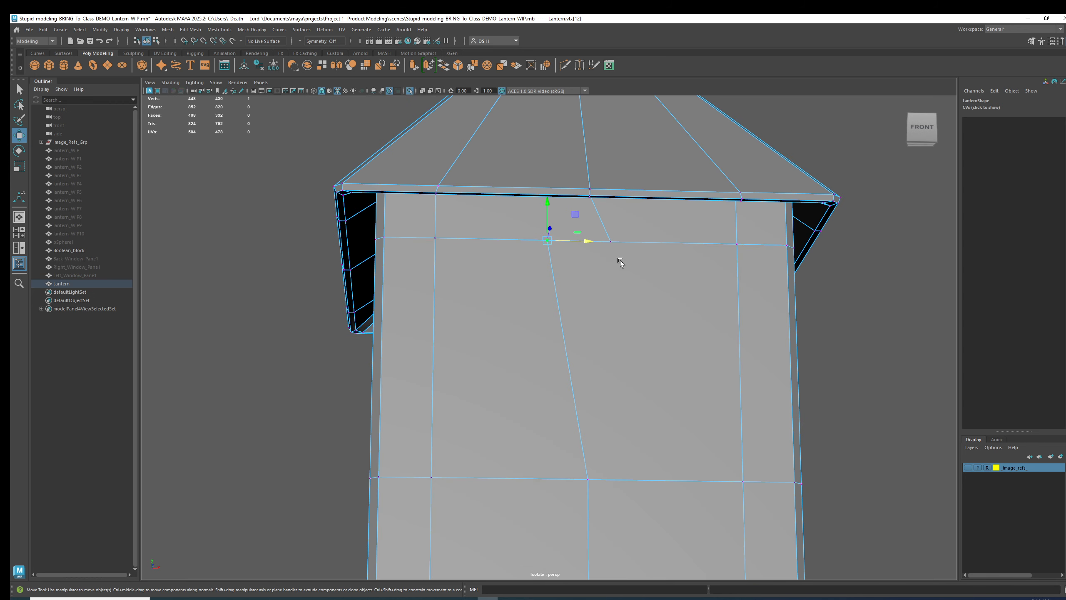
drag(549, 205, 637, 228)
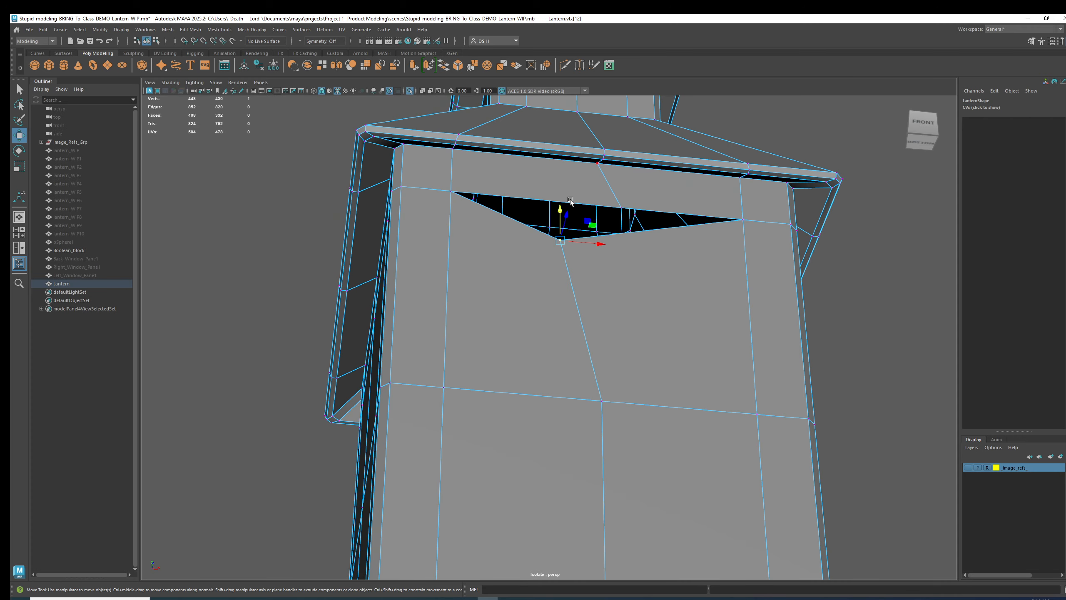
- Undo the test vertex moves on Lantern's front wall
key(ctrl+z)
key(ctrl+z)
key(ctrl+z)
key(ctrl+z)
key(ctrl+z)
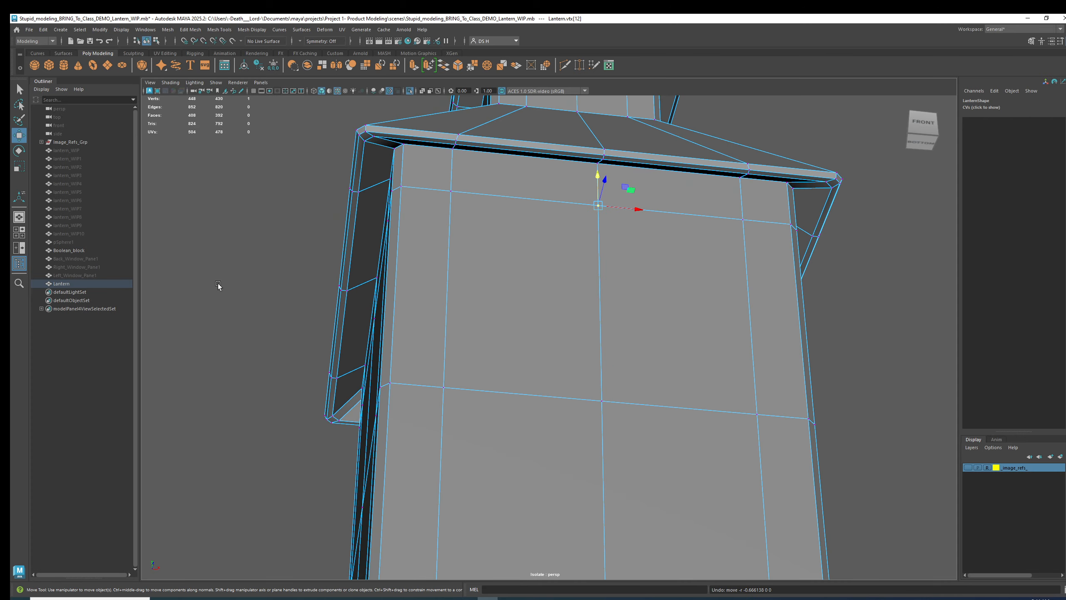
alt+drag(523, 303, 698, 239)
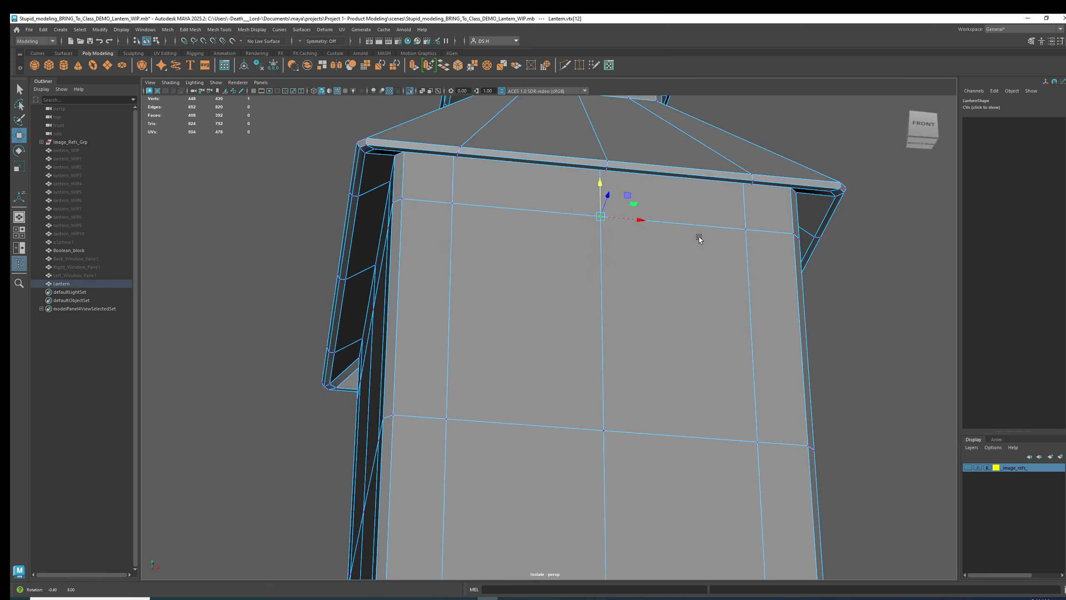
- Examine Lantern's front wall in wireframe display, frame the whole mesh and select all of its vertices
scroll(699, 238, down, 5)
alt+drag(638, 376, 626, 248)
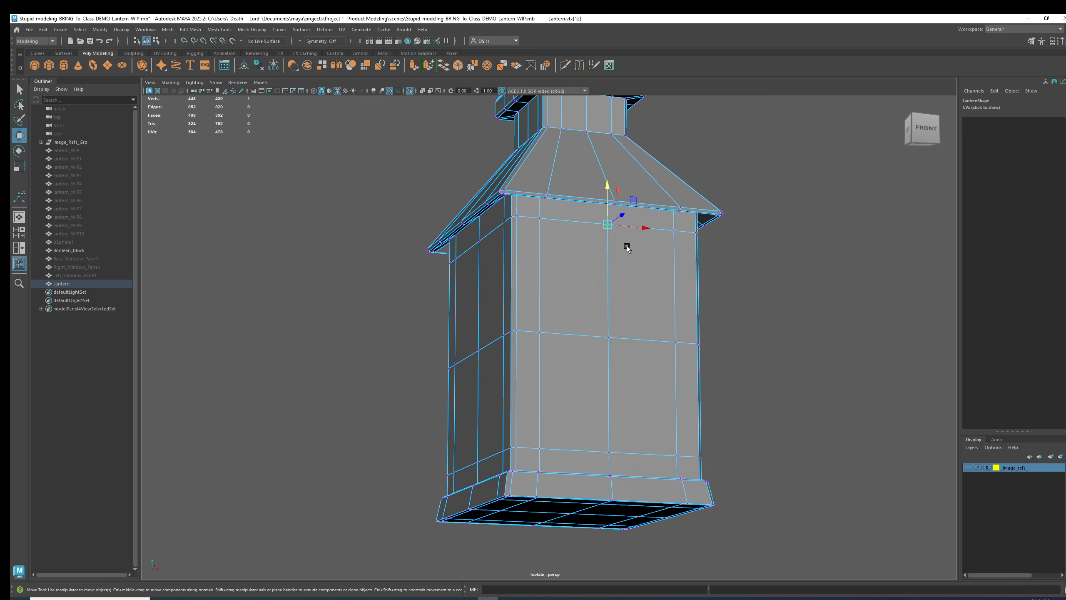
scroll(626, 248, up, 5)
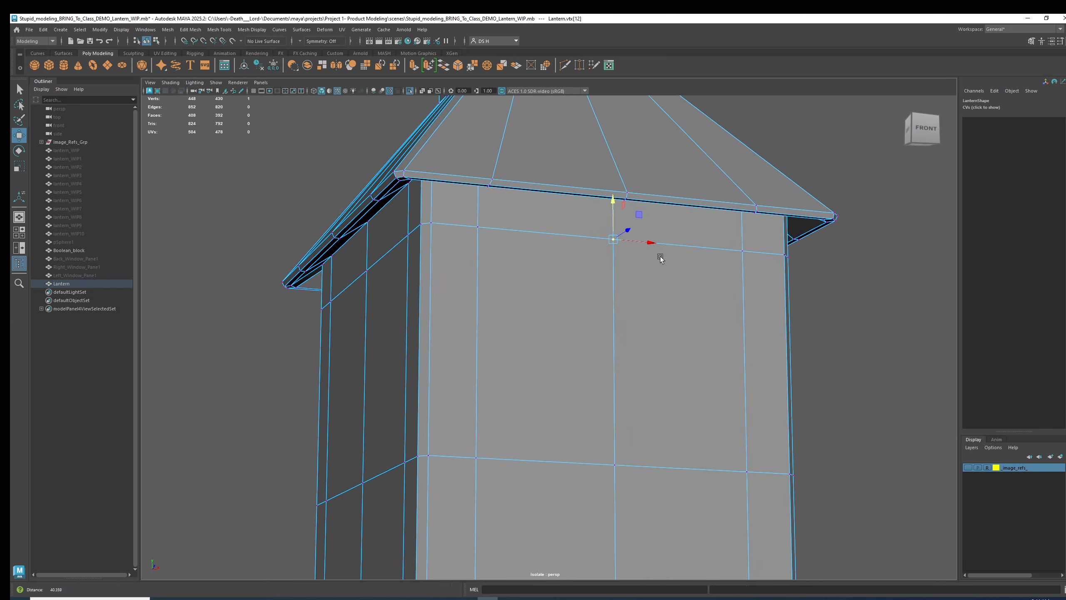
key(4)
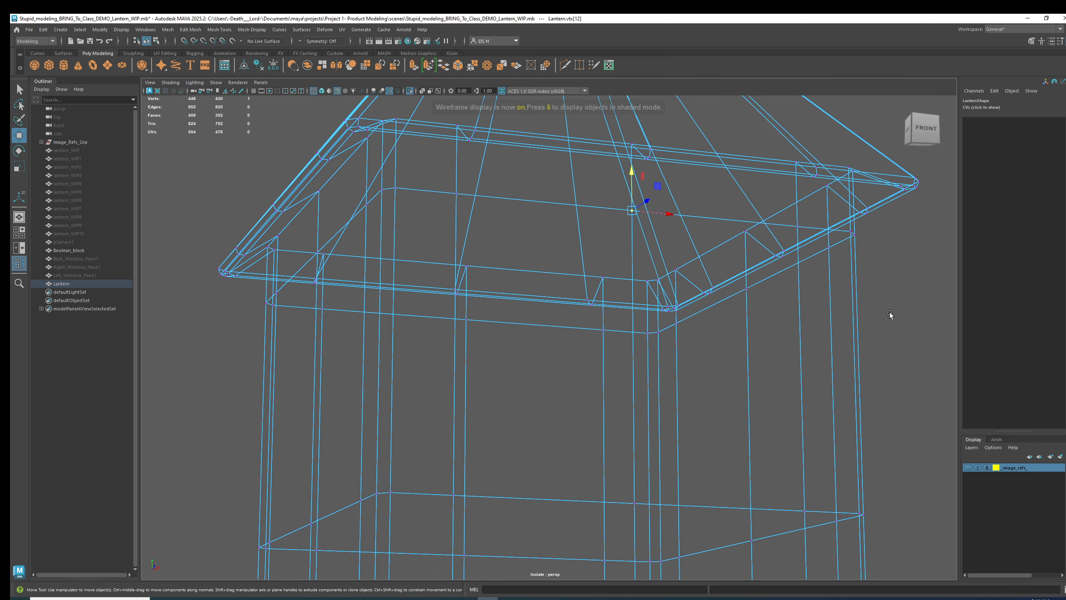
key(a)
alt+drag(774, 297, 714, 273)
drag(423, 169, 821, 573)
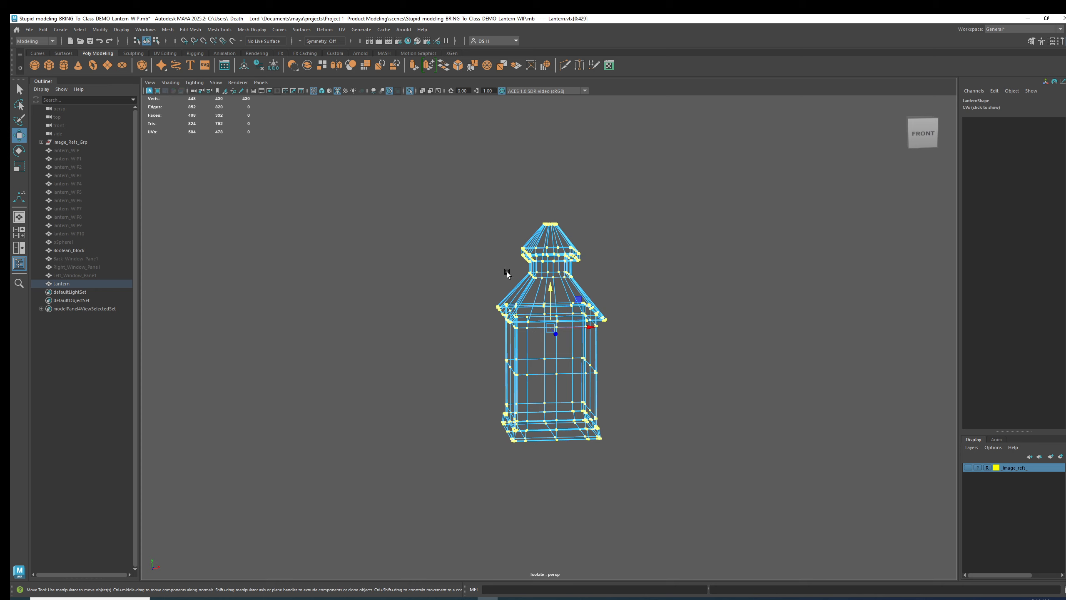
- Look up the Heads Up Display options and reselect all of Lantern's vertices to read the vertex count
scroll(507, 279, up, 2)
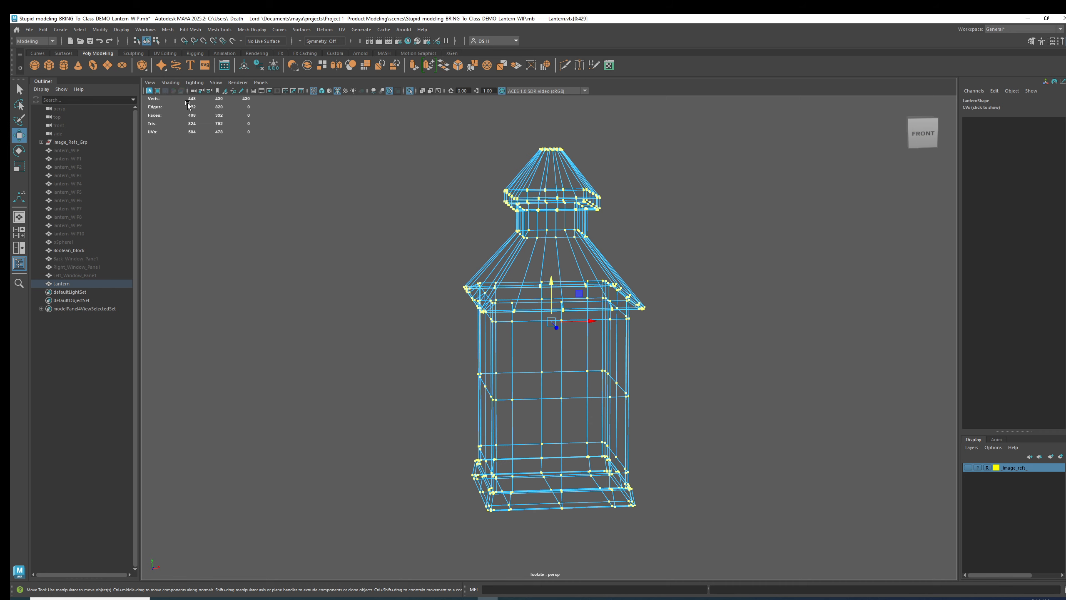
click(122, 30)
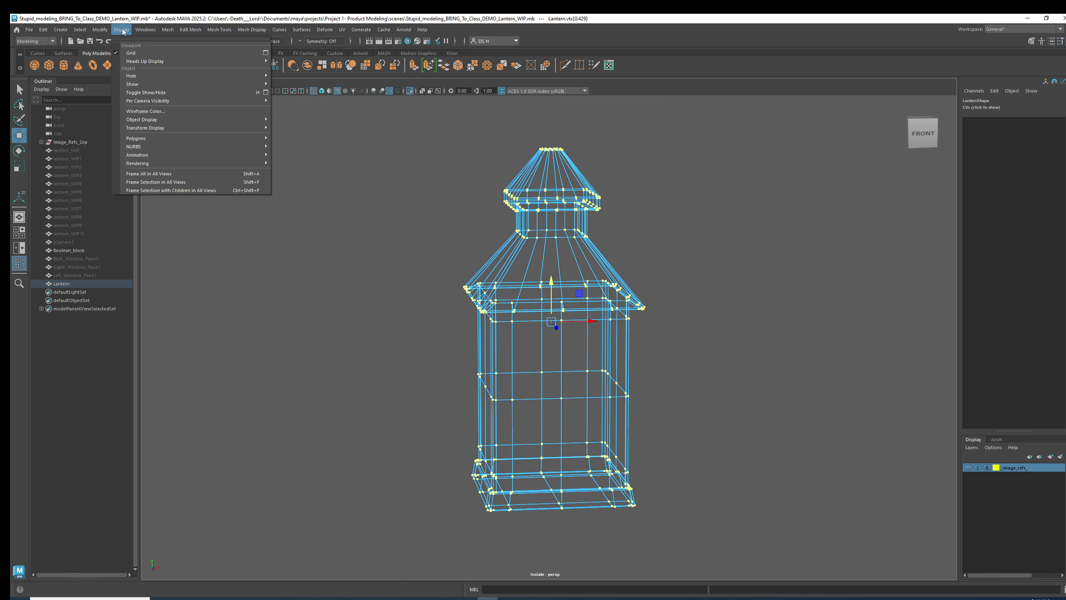
mouse_move(148, 63)
click(325, 162)
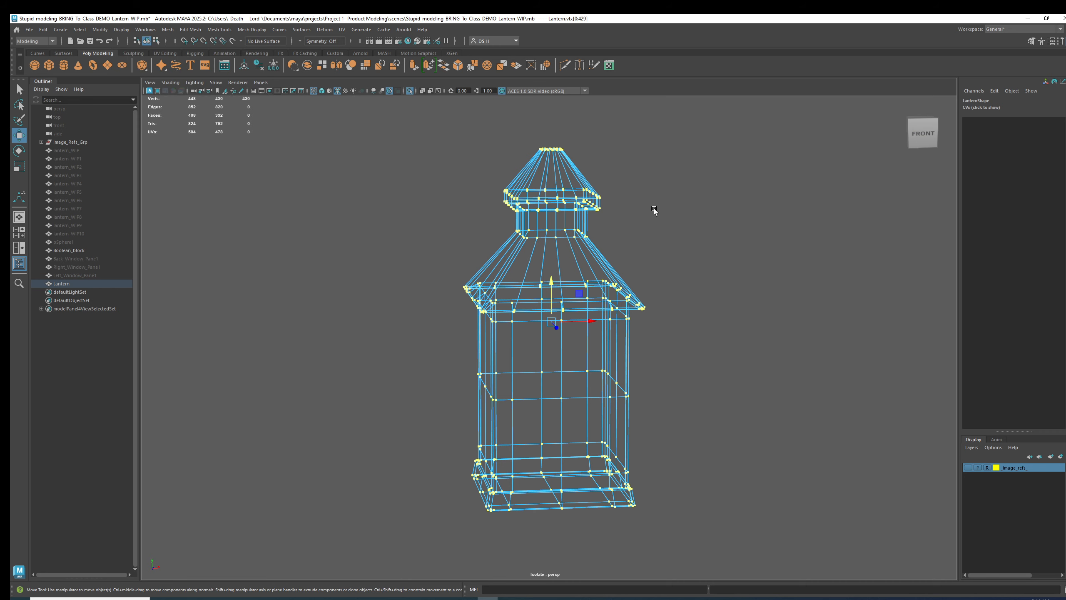
scroll(654, 209, down, 2)
drag(409, 139, 889, 552)
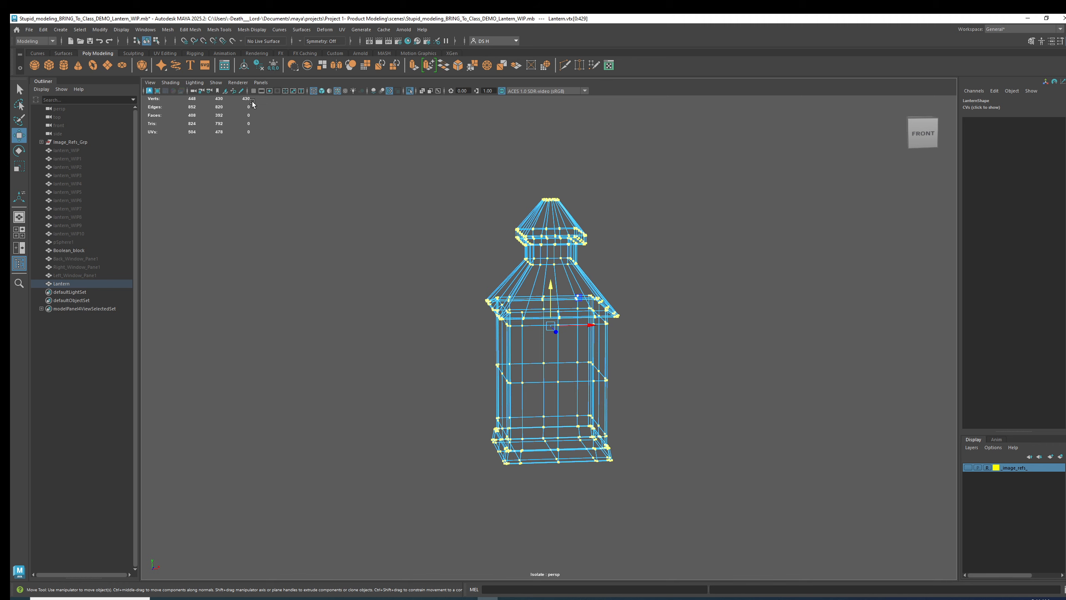
scroll(593, 283, up, 3)
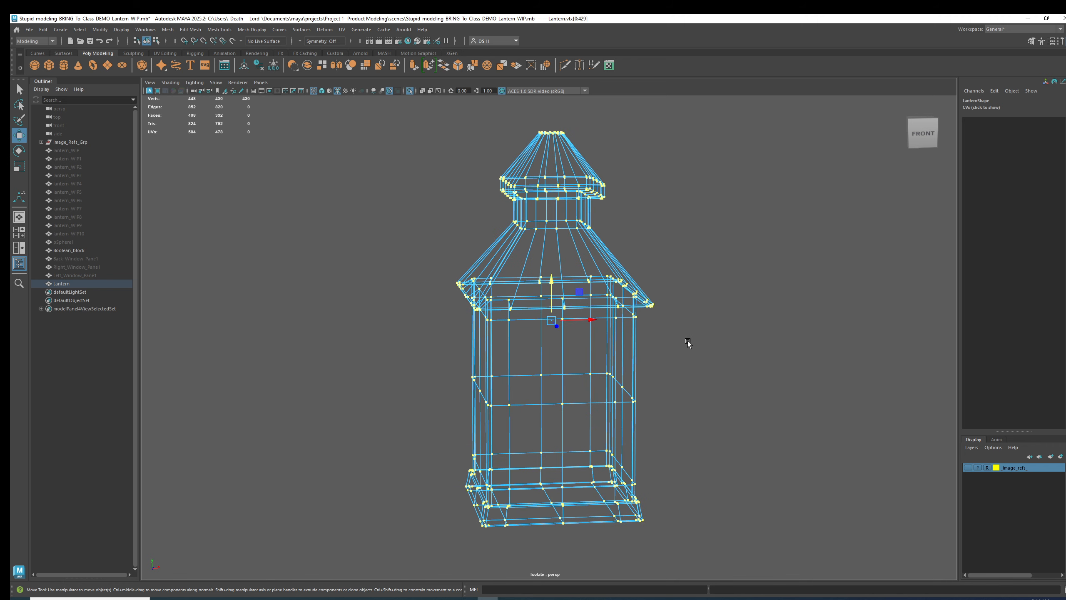
- Return to shaded display and examine Lantern's selected vertices from below, from the back and along the corners
key(5)
alt+right_drag(549, 286, 582, 285)
alt+drag(583, 284, 571, 255)
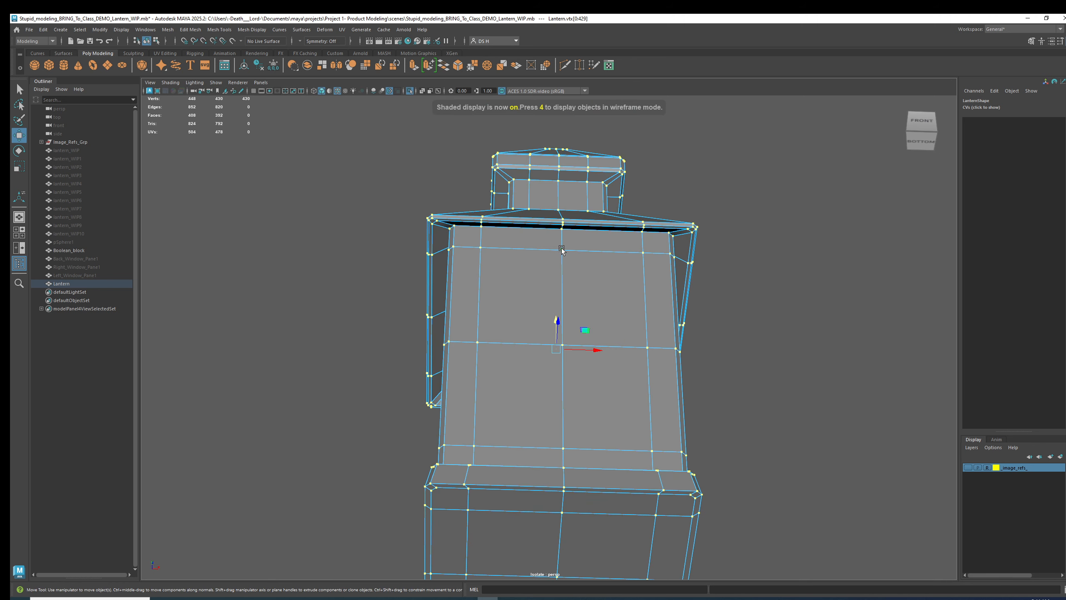
alt+drag(574, 294, 436, 341)
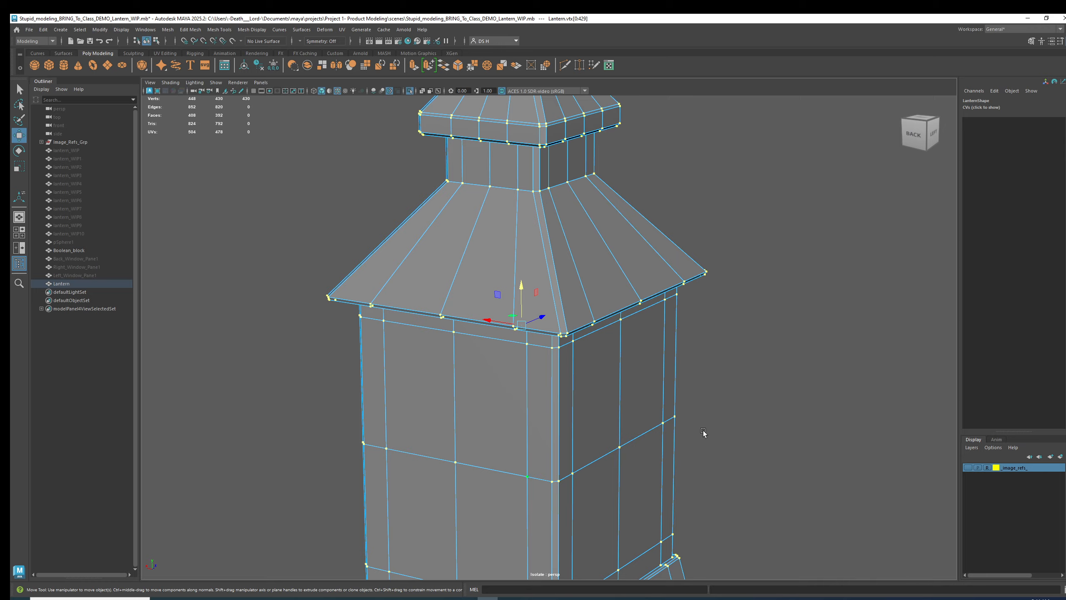
alt+drag(702, 432, 612, 416)
alt+right_drag(612, 415, 508, 358)
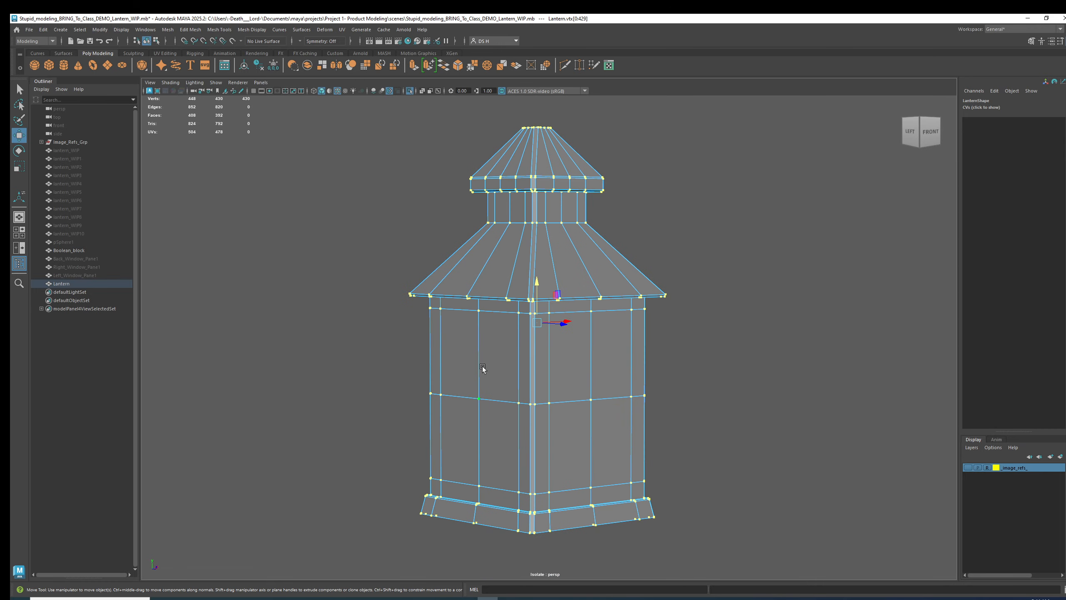
alt+drag(728, 418, 735, 289)
mouse_move(735, 192)
alt+middle_down()
mouse_move(735, 214)
mouse_move(749, 192)
alt+middle_up()
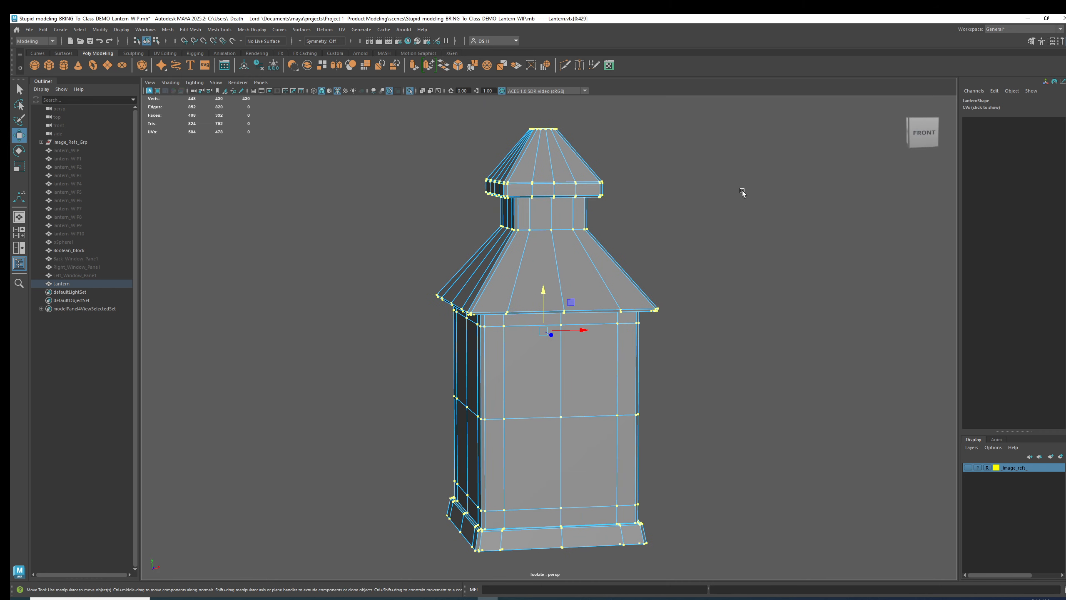
alt+right_drag(743, 189, 546, 193)
- Select all of Lantern's vertices in vertex mode and open the Merge Vertices options
drag(436, 164, 813, 582)
right_drag(538, 240, 430, 228)
drag(378, 138, 741, 555)
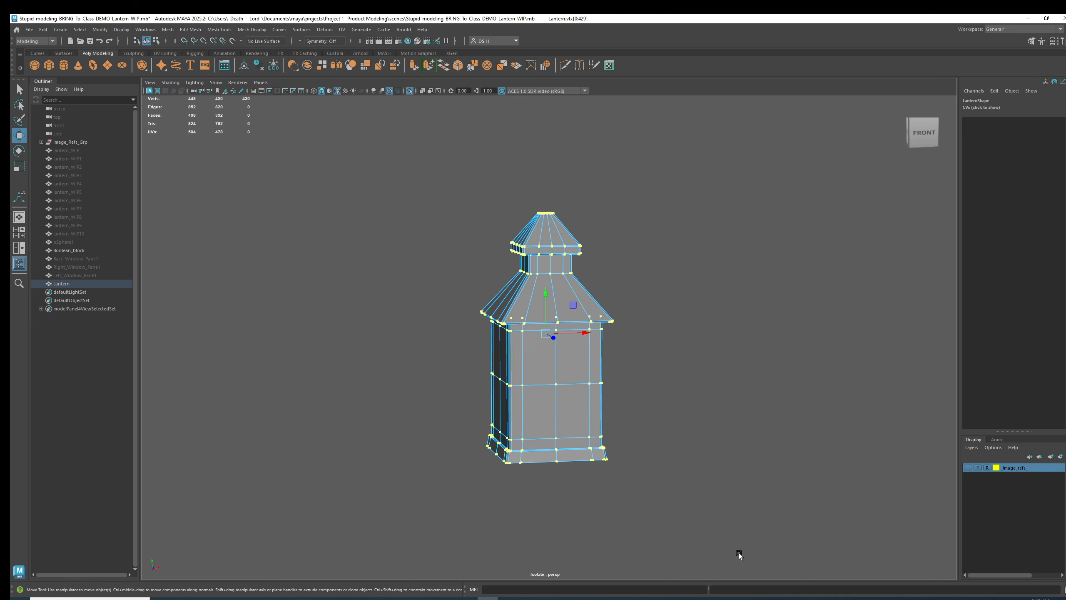
right_click(537, 223)
right_drag(536, 224, 492, 227)
drag(405, 165, 763, 580)
shift+right_click(719, 188)
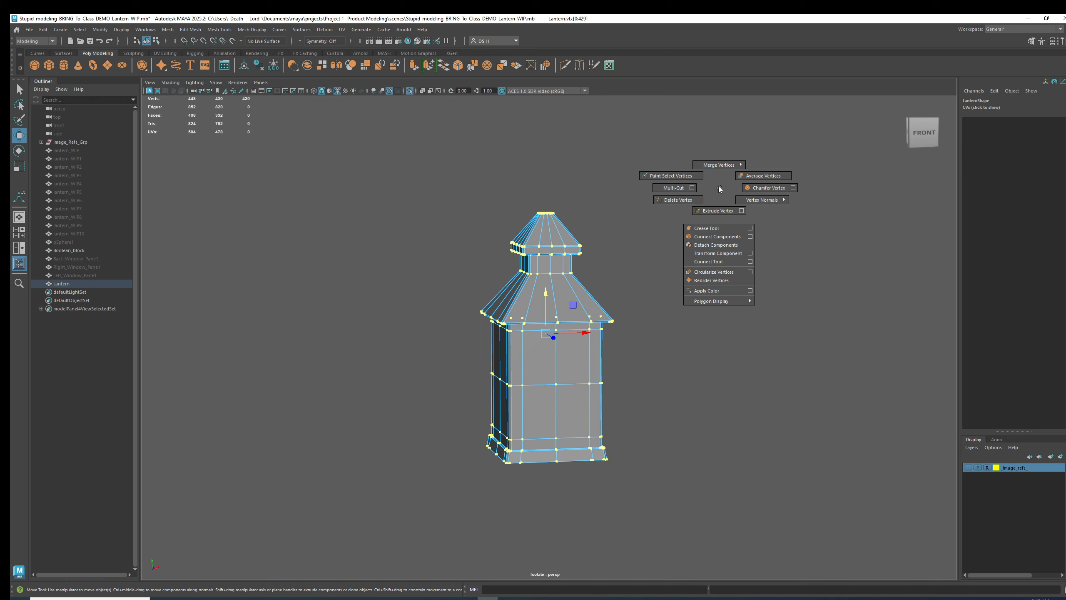
shift+right_drag(719, 185, 788, 153)
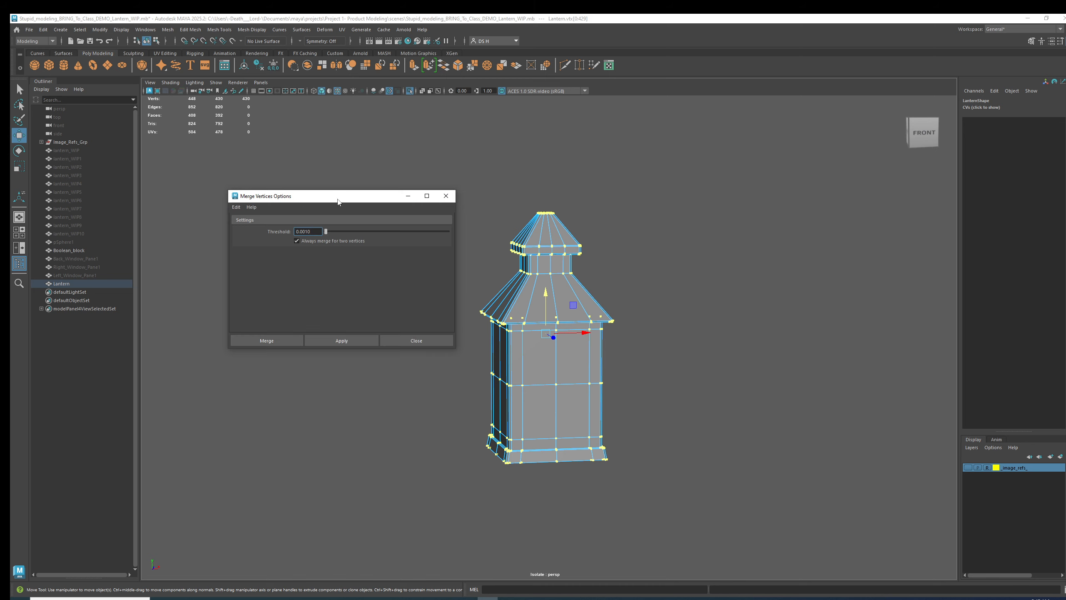
- Merge Lantern's selected vertices with a threshold of 0.0010, close the merge options and clear the selection
alt+middle_drag(677, 221, 776, 203)
alt+right_drag(777, 203, 844, 214)
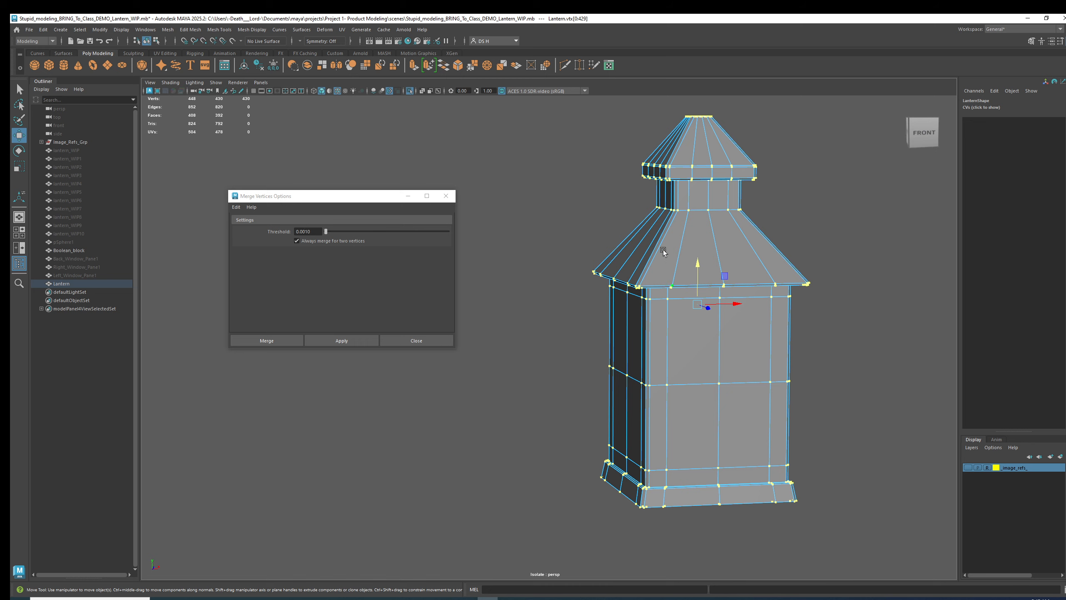
alt+right_drag(663, 251, 735, 290)
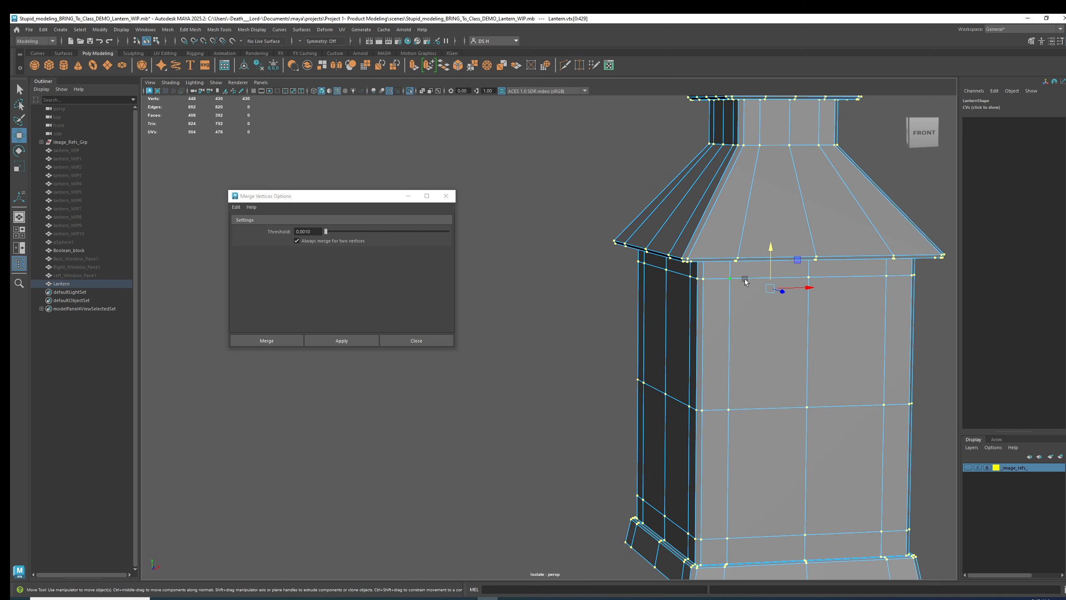
click(335, 340)
click(343, 340)
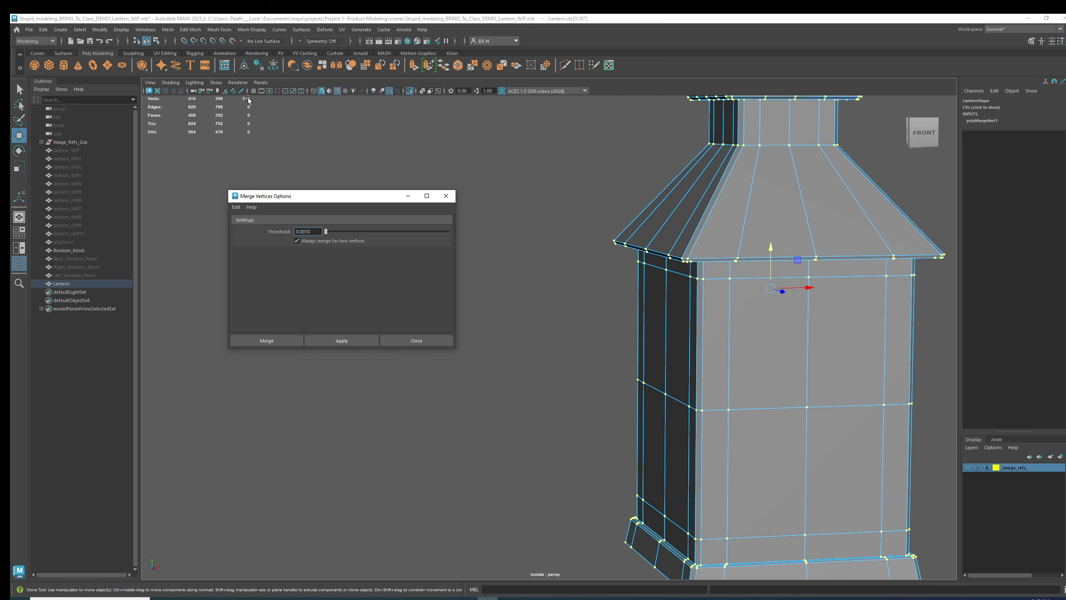
click(409, 340)
click(518, 301)
- Test the merged upper middle vertex of Lantern's front wall by moving it, and undo the move
scroll(642, 243, up, 6)
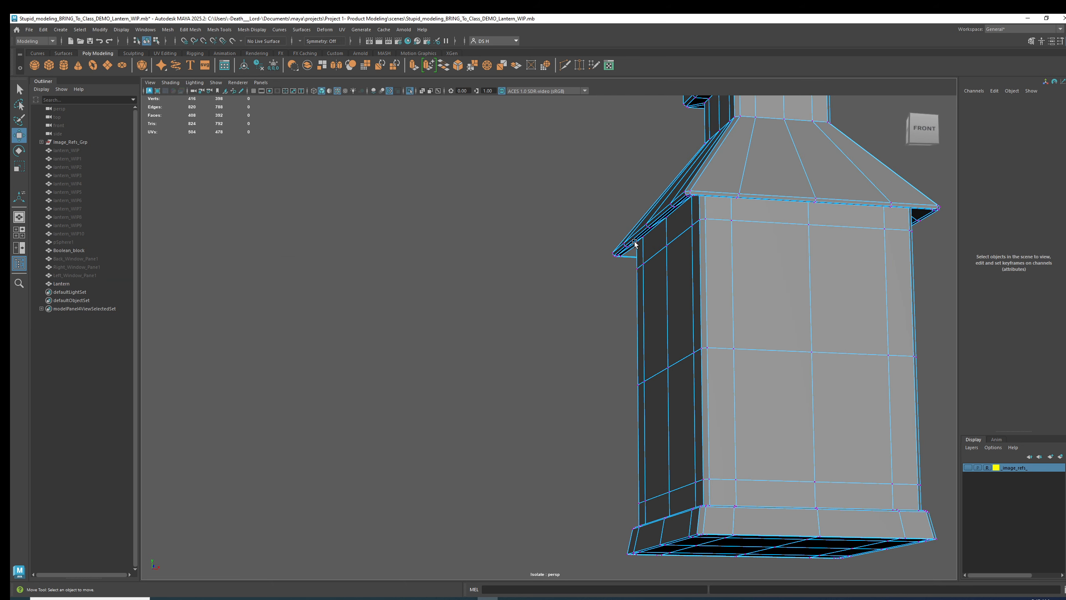
click(611, 199)
drag(616, 200, 646, 270)
key(4)
key(ctrl+z)
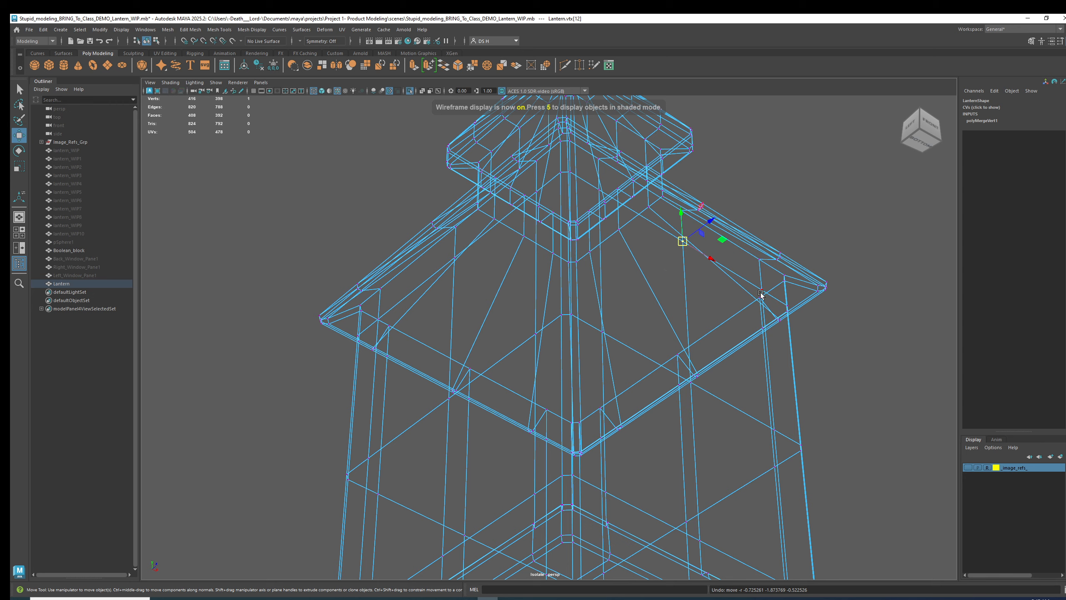
- Return to shaded display and object mode, select Lantern and delete its construction history
key(5)
mouse_move(786, 269)
alt+mouse_down()
mouse_move(726, 269)
mouse_move(633, 340)
mouse_move(771, 334)
alt+mouse_up()
key(F8)
click(703, 320)
click(663, 344)
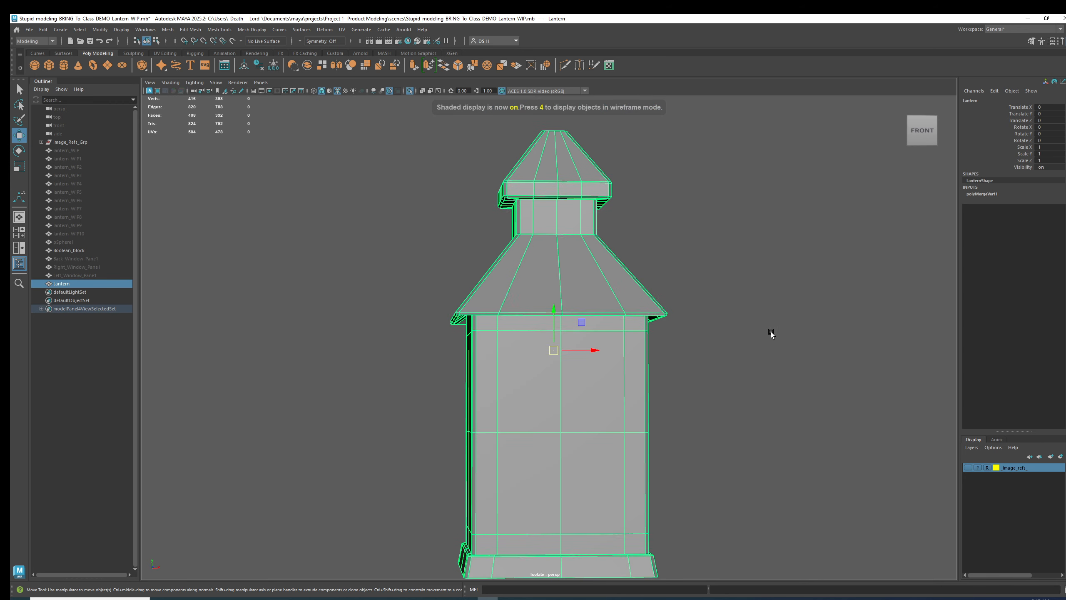
alt+middle_drag(751, 350, 724, 280)
alt+drag(723, 278, 754, 298)
alt+right_drag(754, 297, 692, 303)
alt+middle_drag(693, 302, 705, 293)
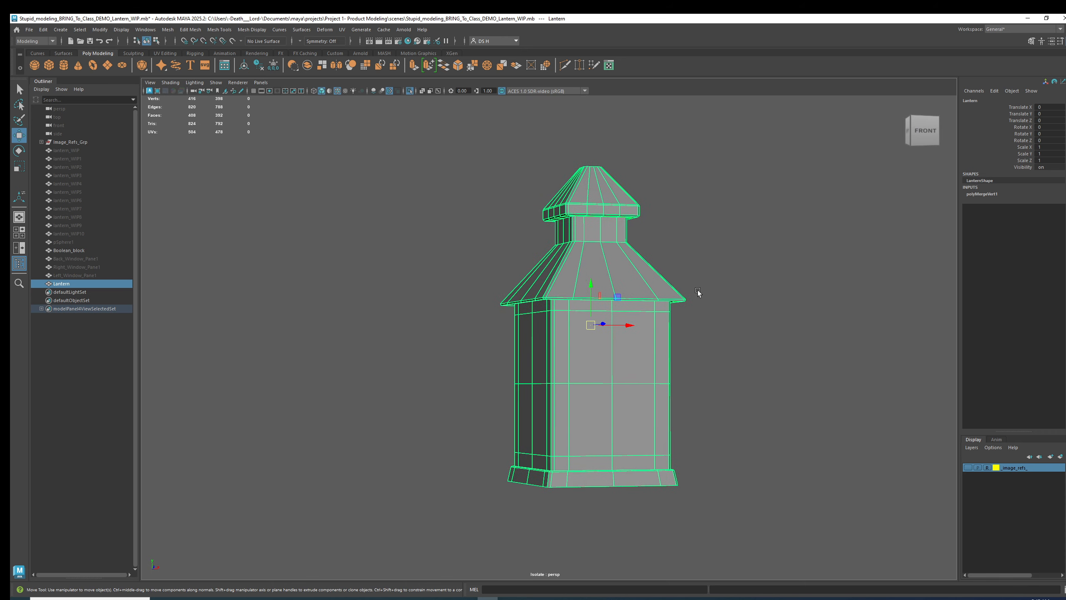
click(259, 69)
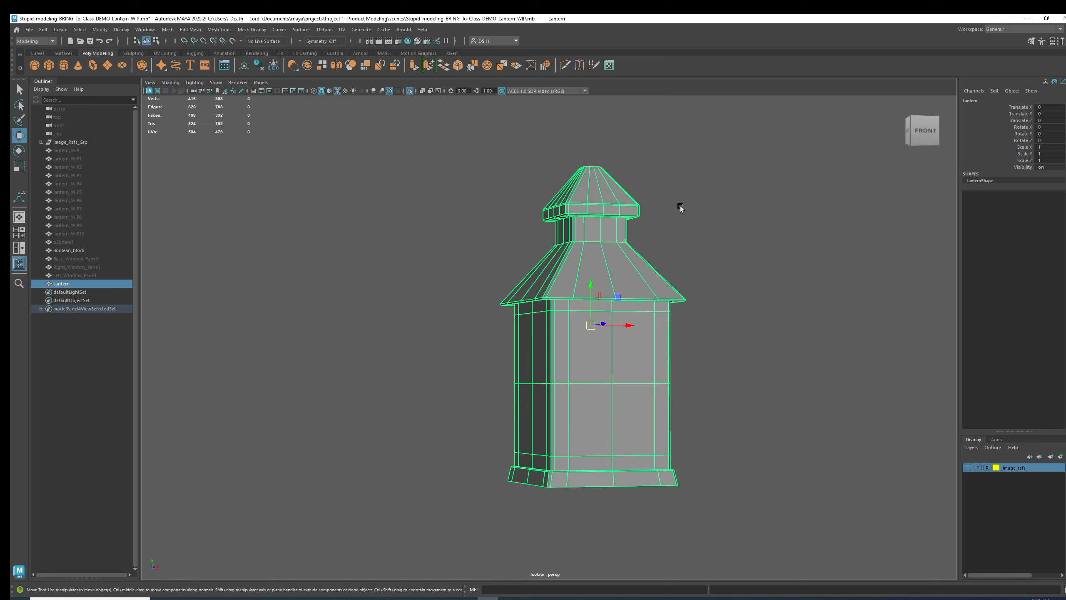
- Clear the selection and exit the isolated view to bring Boolean_block back alongside Lantern
alt+drag(612, 218, 493, 206)
alt+middle_drag(493, 205, 491, 225)
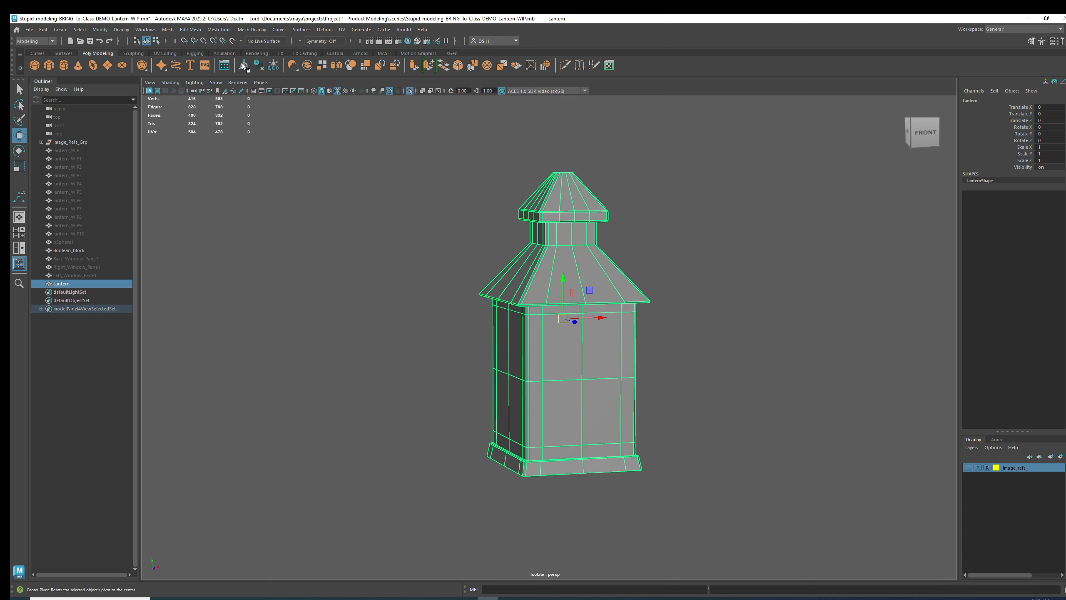
alt+middle_drag(450, 258, 451, 249)
alt+right_drag(640, 327, 676, 355)
click(339, 336)
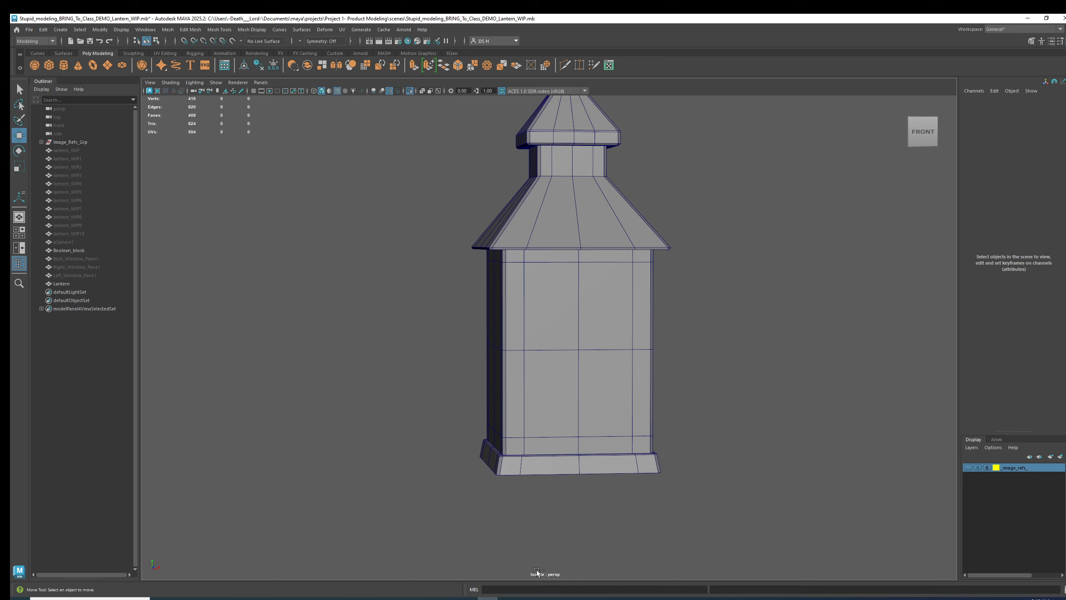
key(ctrl+1)
alt+drag(700, 395, 778, 290)
click(612, 306)
drag(795, 329, 525, 340)
click(698, 289)
alt+drag(699, 289, 676, 289)
- Subtract Boolean_block from Lantern with Boolean Difference (A - B), selecting Lantern first, and show the resulting mesh's channels
click(568, 227)
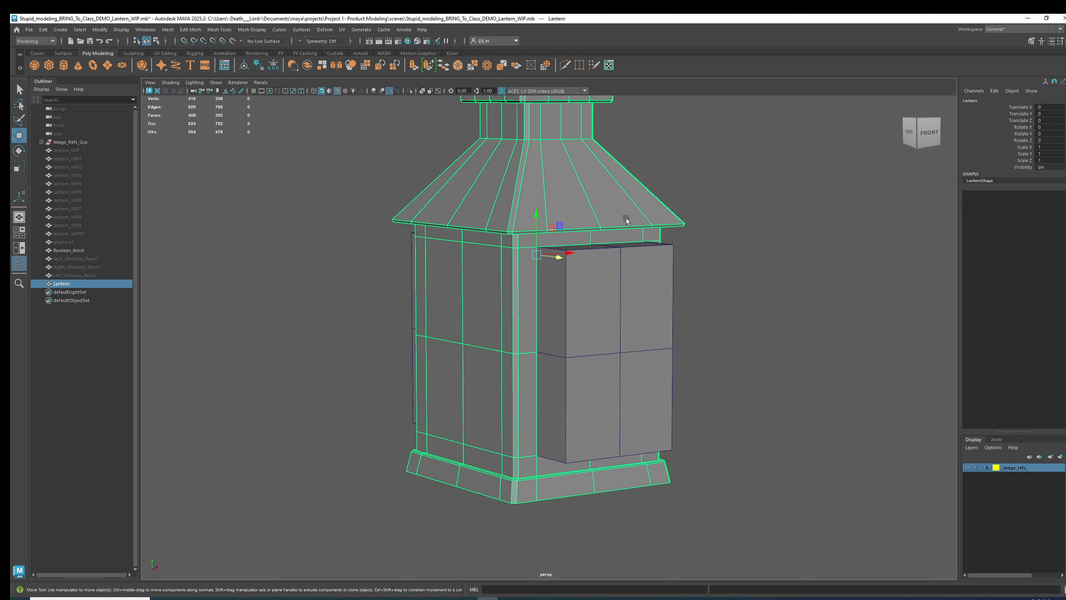
shift+click(658, 282)
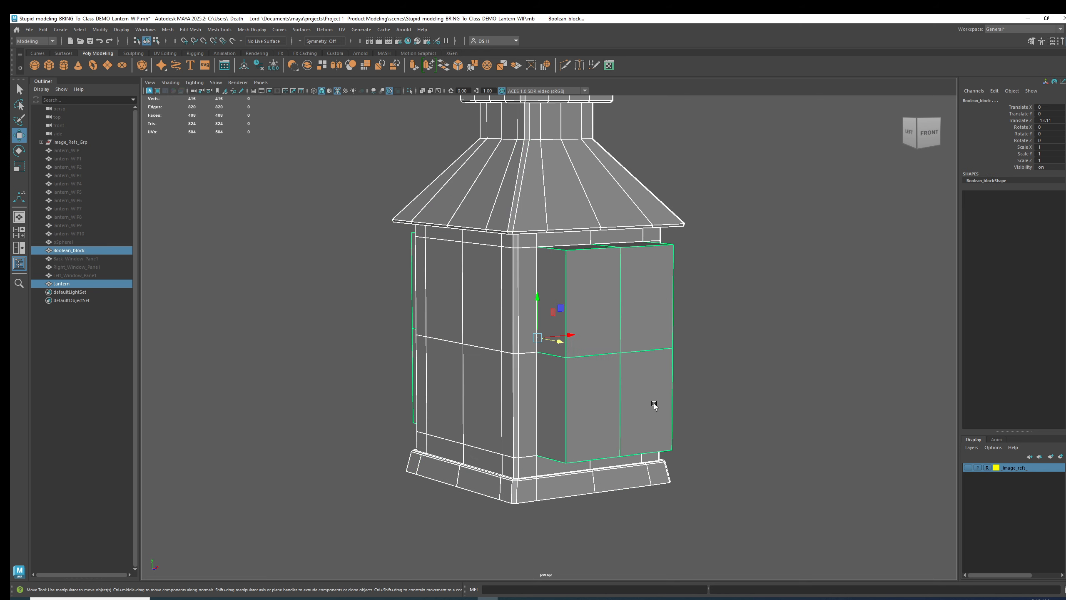
click(563, 160)
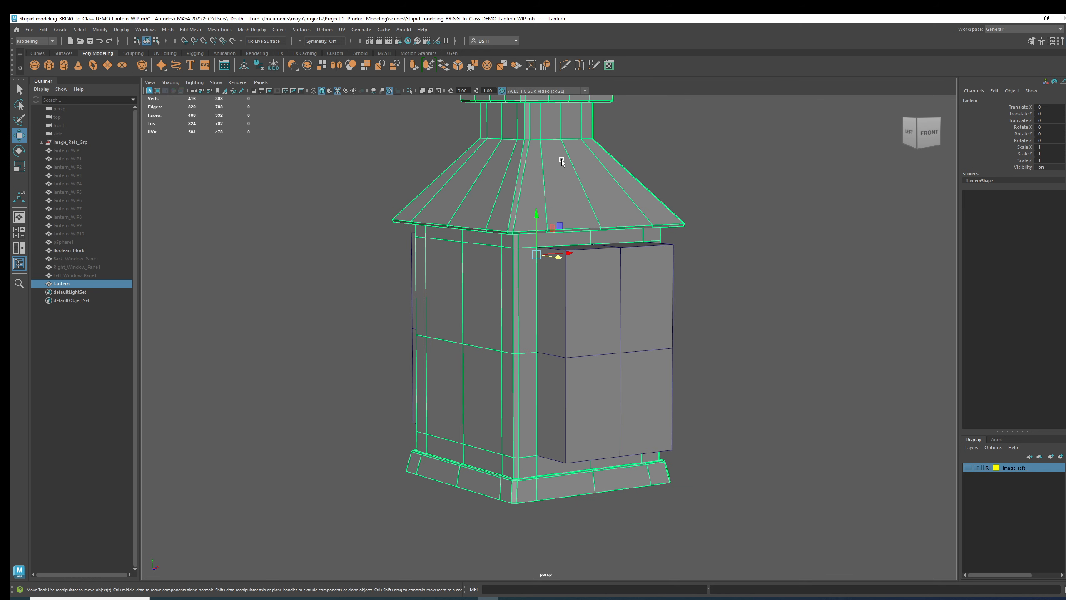
alt+drag(652, 284, 651, 271)
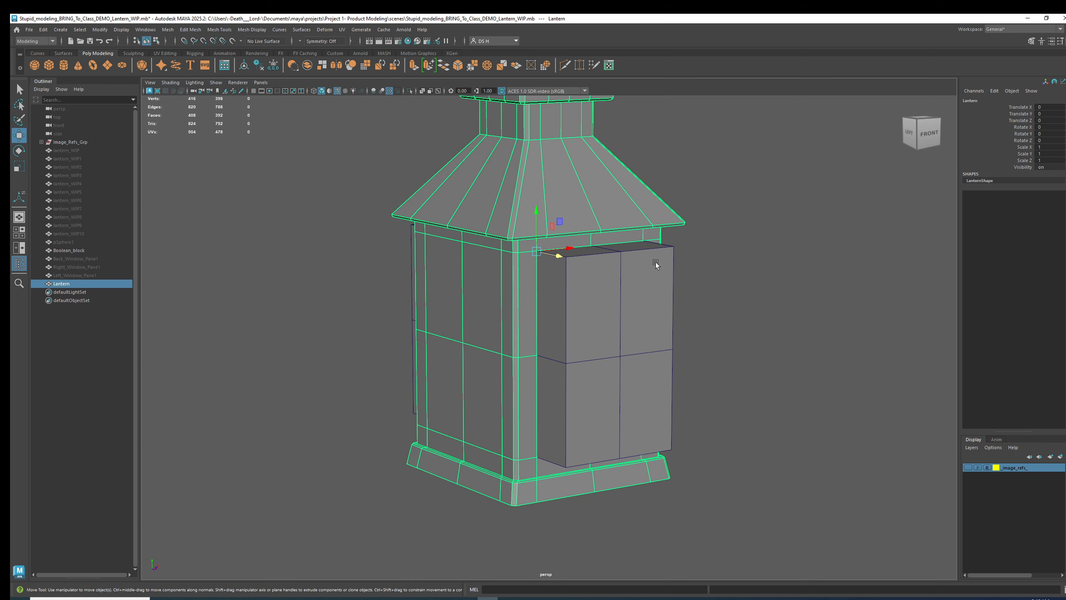
shift+click(655, 262)
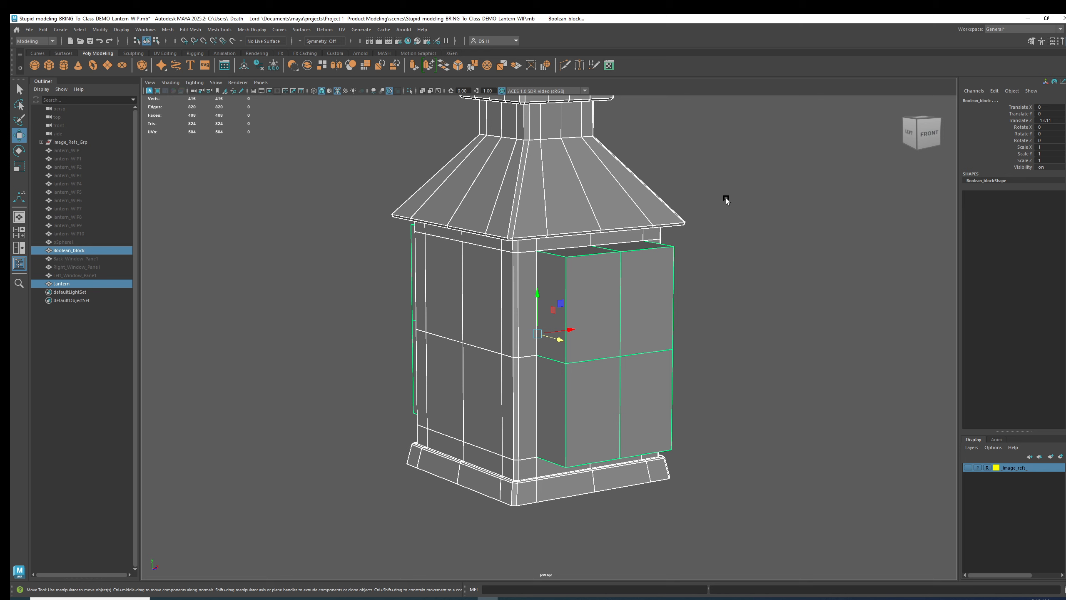
shift+right_click(746, 211)
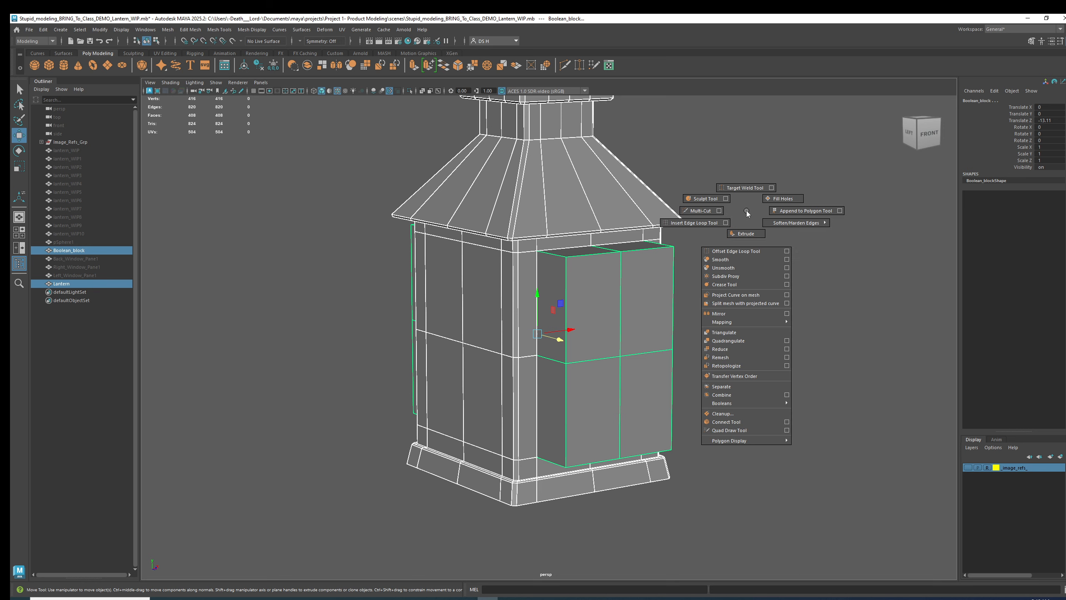
mouse_move(742, 403)
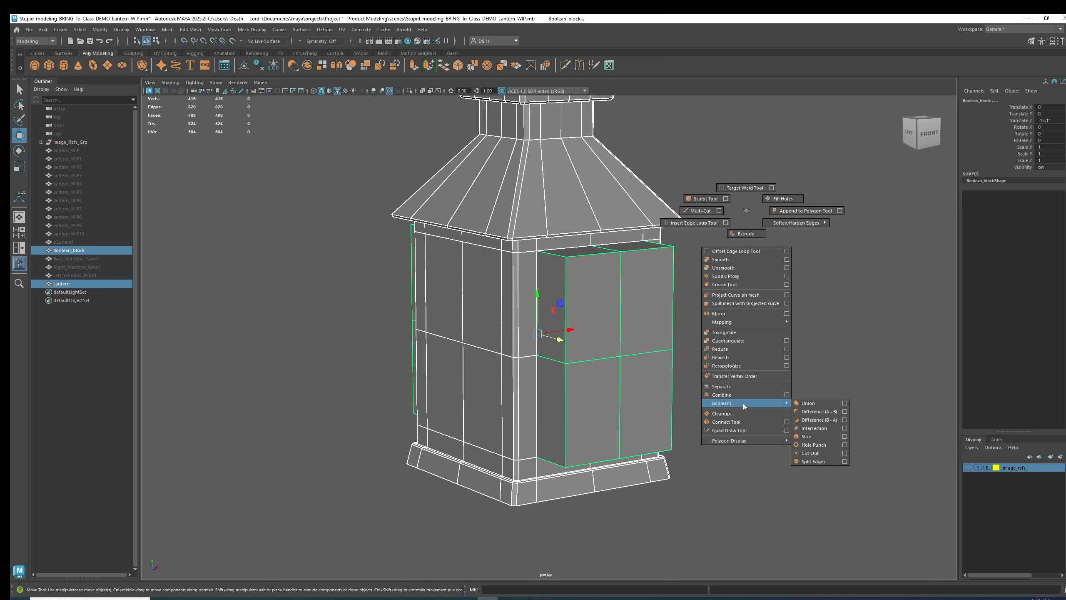
click(817, 413)
alt+drag(680, 362, 743, 193)
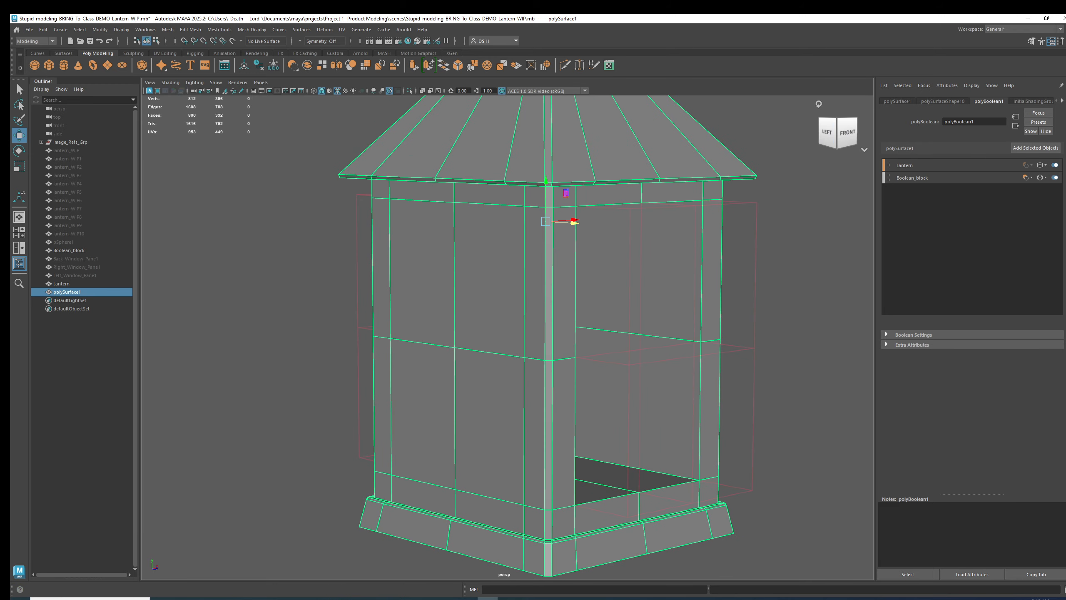
key(ctrl+a)
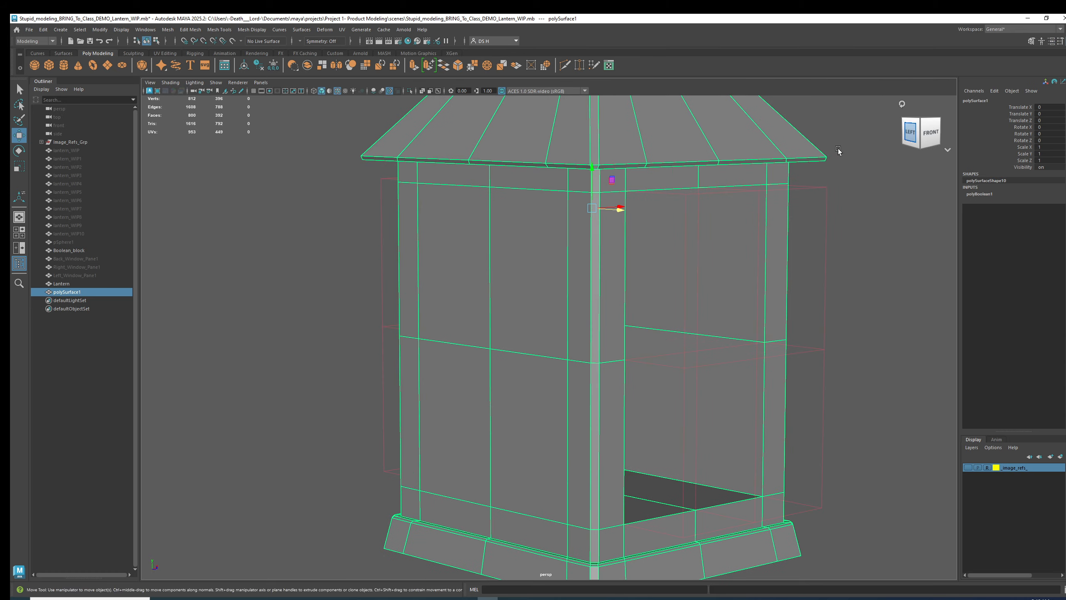
- Select Boolean_block, test the live Boolean by pulling the block out of the lantern along Z, and restore its position
scroll(571, 214, down, 6)
alt+drag(571, 213, 612, 193)
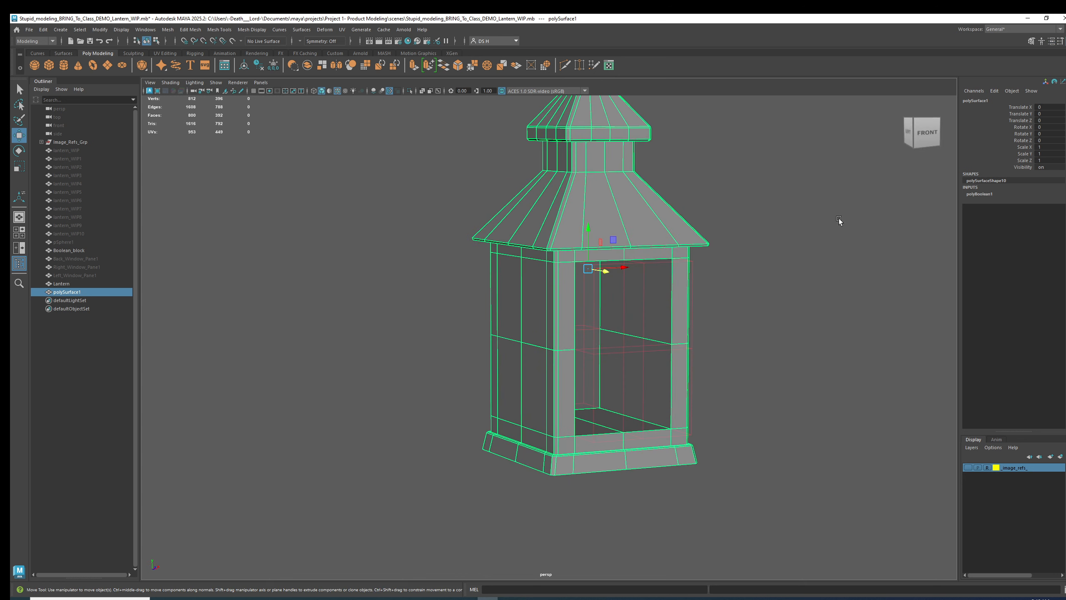
alt+drag(738, 297, 706, 243)
click(699, 255)
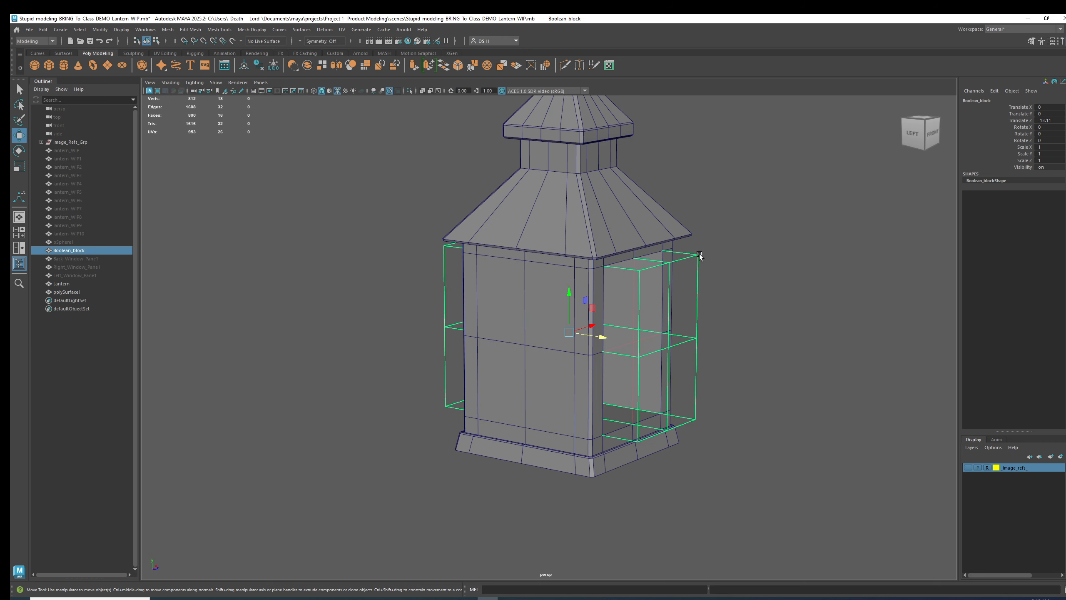
alt+drag(577, 330, 743, 401)
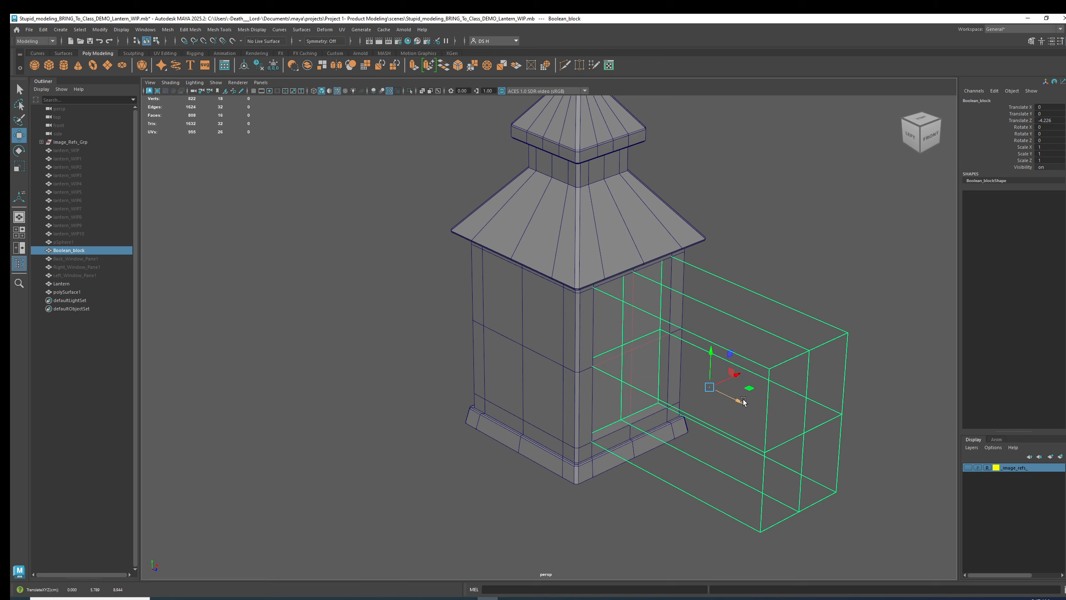
alt+drag(673, 339, 737, 342)
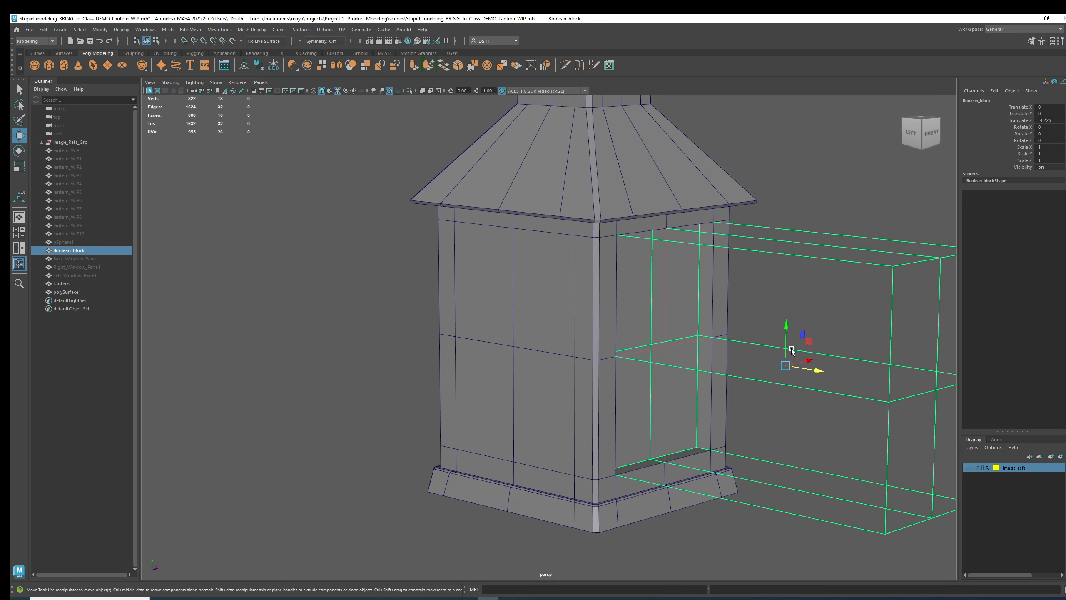
drag(807, 368, 777, 231)
click(806, 227)
- Select the Boolean result mesh polySurface1 and delete its construction history
click(571, 156)
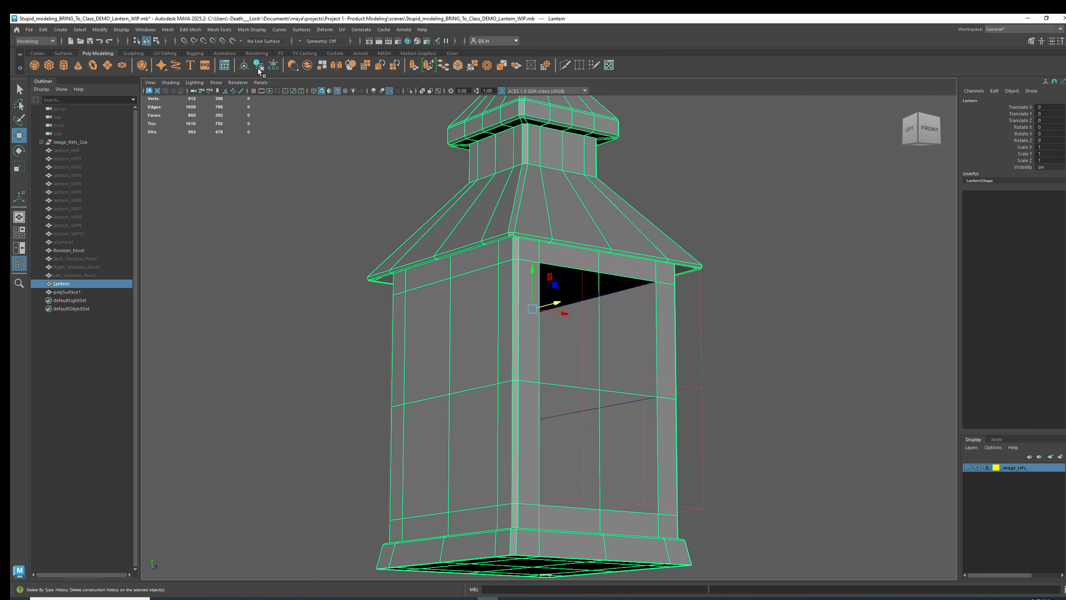
alt+drag(596, 218, 689, 294)
click(778, 314)
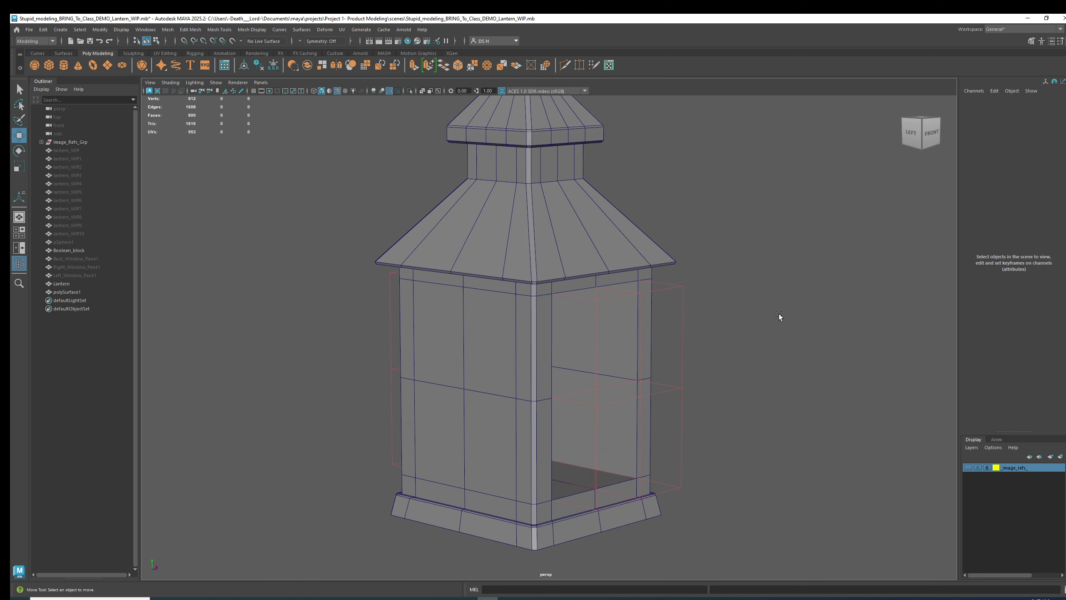
key(ctrl+z)
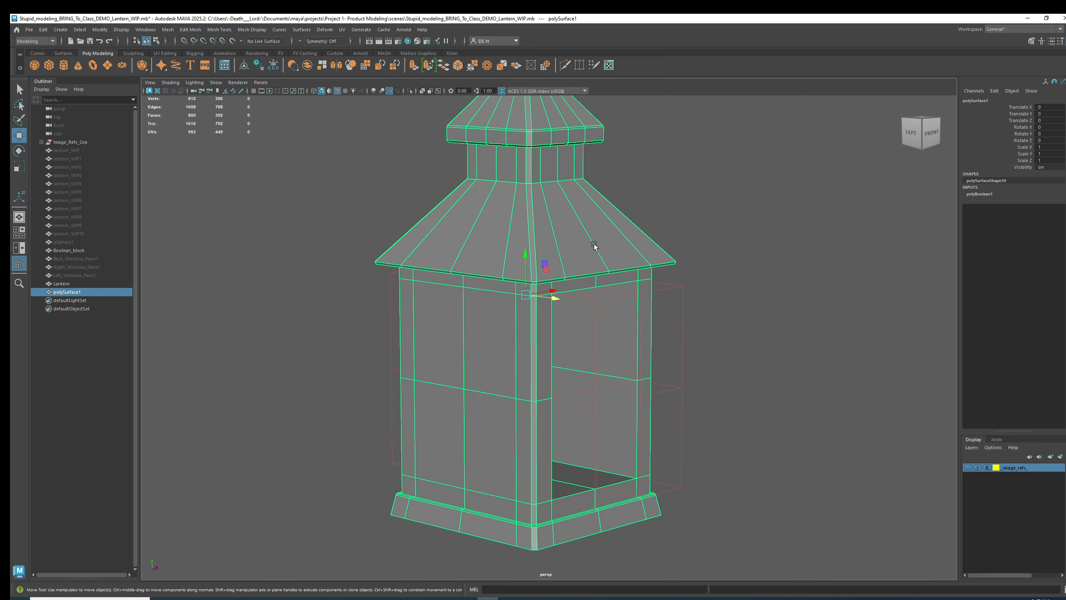
click(260, 68)
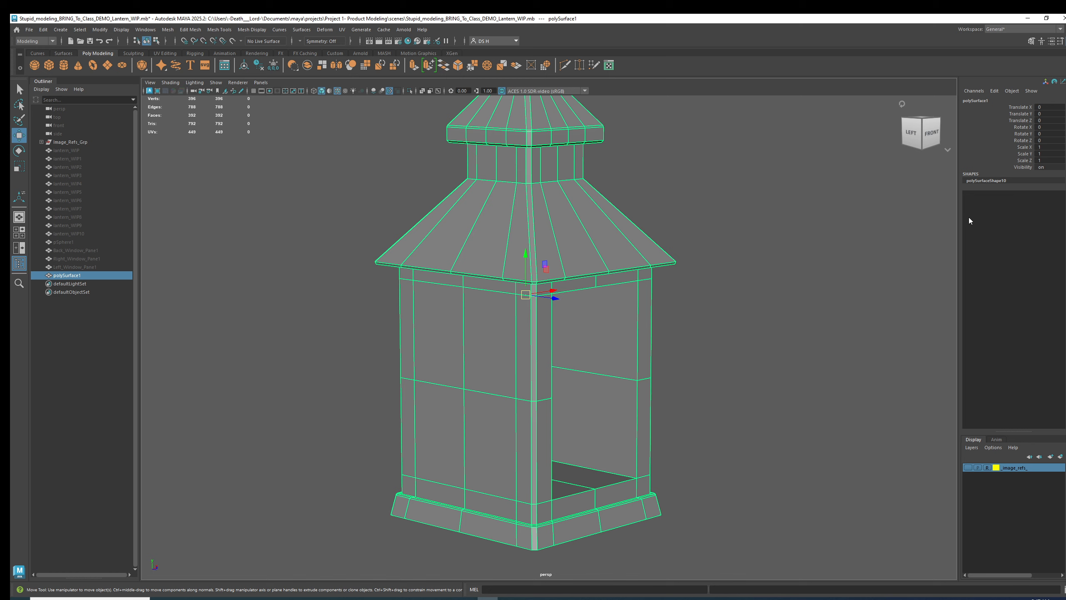
- Rename polySurface1 as lantern
alt+drag(640, 330, 573, 270)
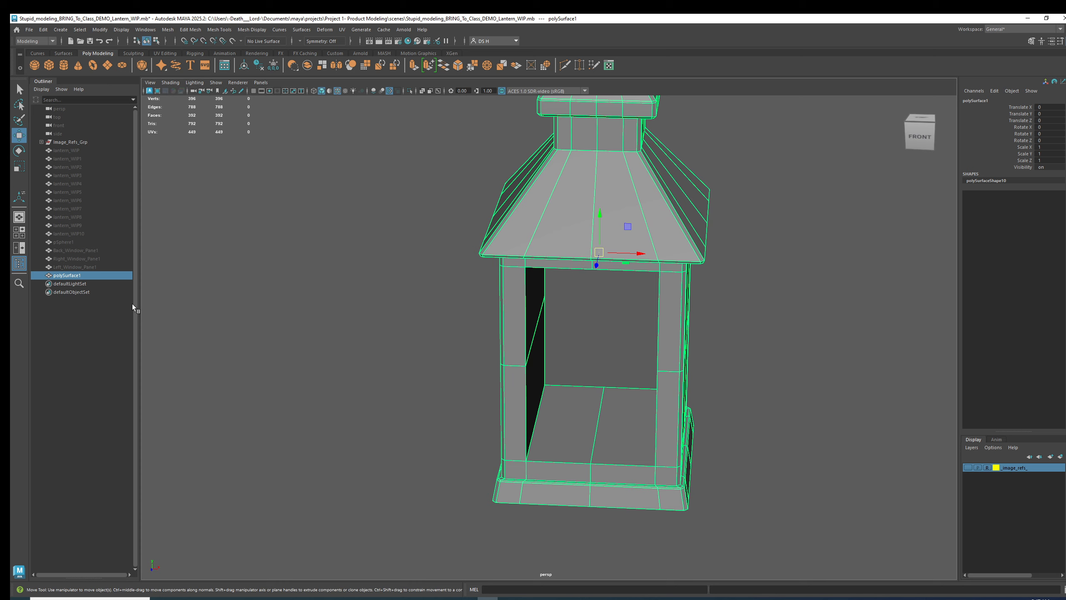
double_click(79, 276)
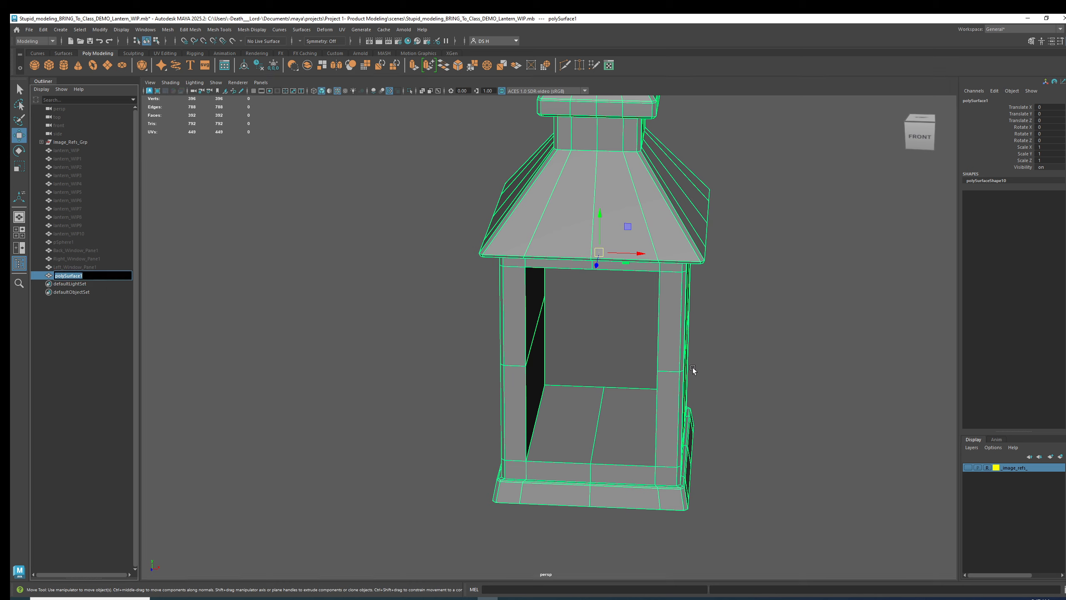
text(lantern)
key(Return)
- In wireframe vertex mode, test-move the inner rear corner vertex at the base of lantern's window opening, and undo the move
alt+drag(563, 337, 600, 358)
alt+middle_drag(599, 358, 553, 305)
alt+right_drag(553, 306, 793, 421)
alt+drag(792, 421, 638, 378)
alt+middle_drag(638, 378, 655, 345)
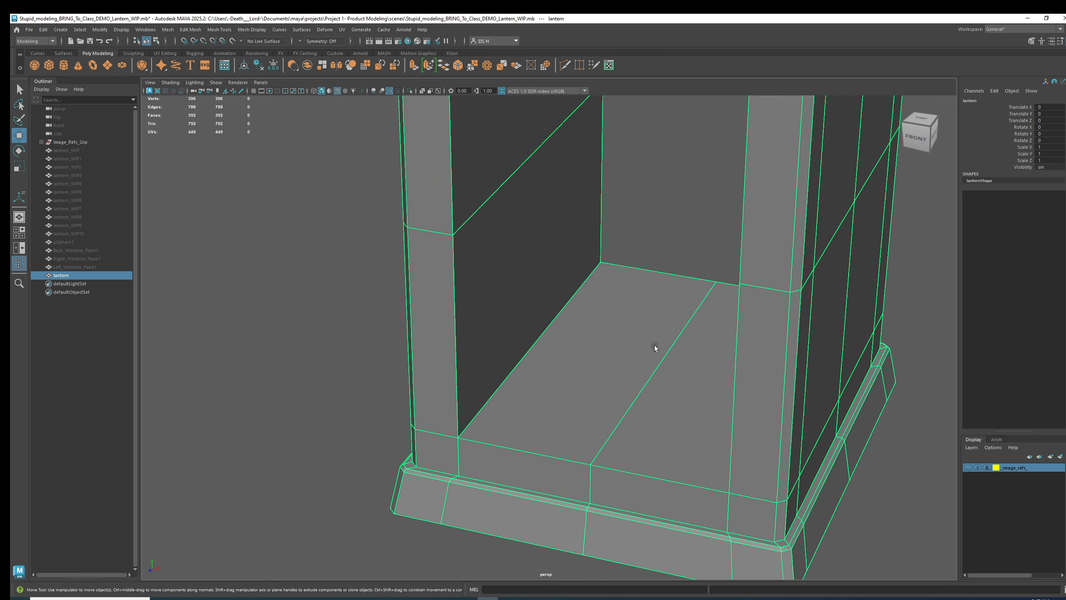
key(F9)
click(599, 273)
key(4)
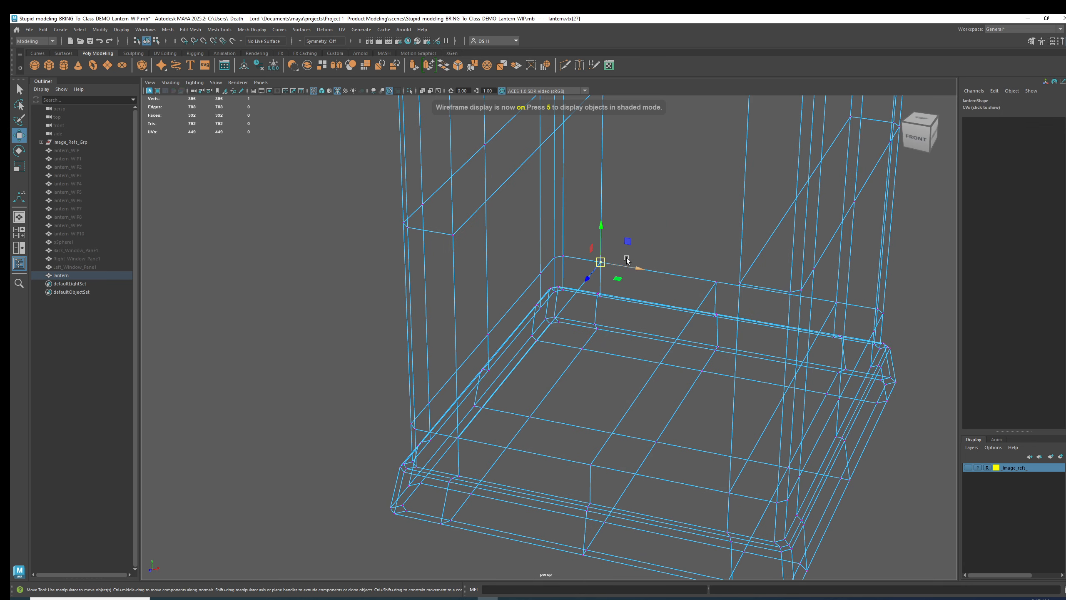
click(628, 249)
click(602, 263)
drag(603, 263, 636, 264)
key(ctrl+z)
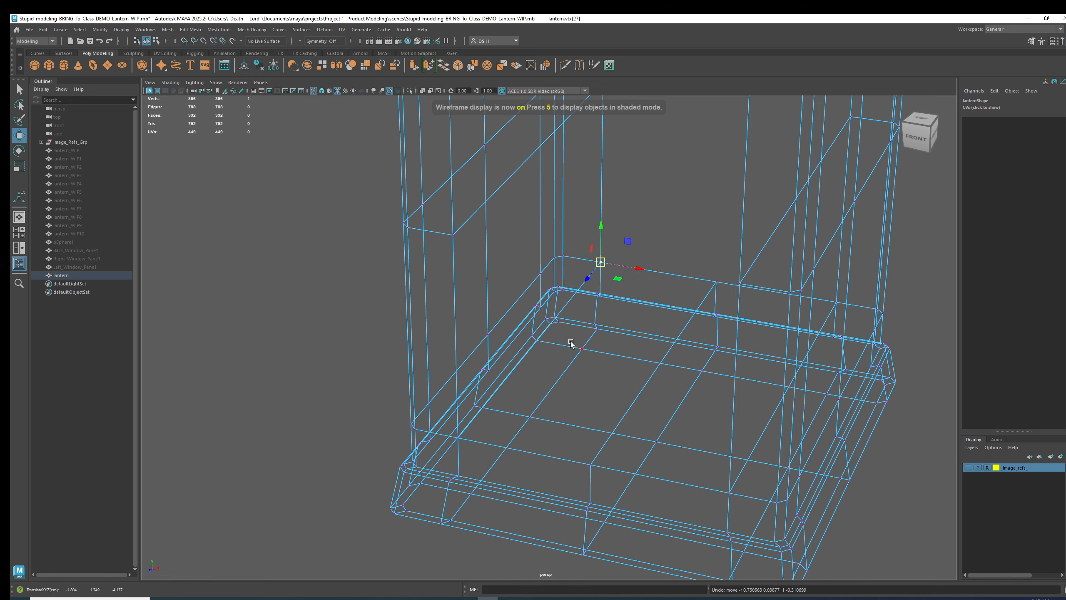
- Check the opposite rear corner vertex at the base of lantern's interior
alt+drag(571, 343, 621, 308)
click(624, 313)
key(ctrl+z)
click(643, 284)
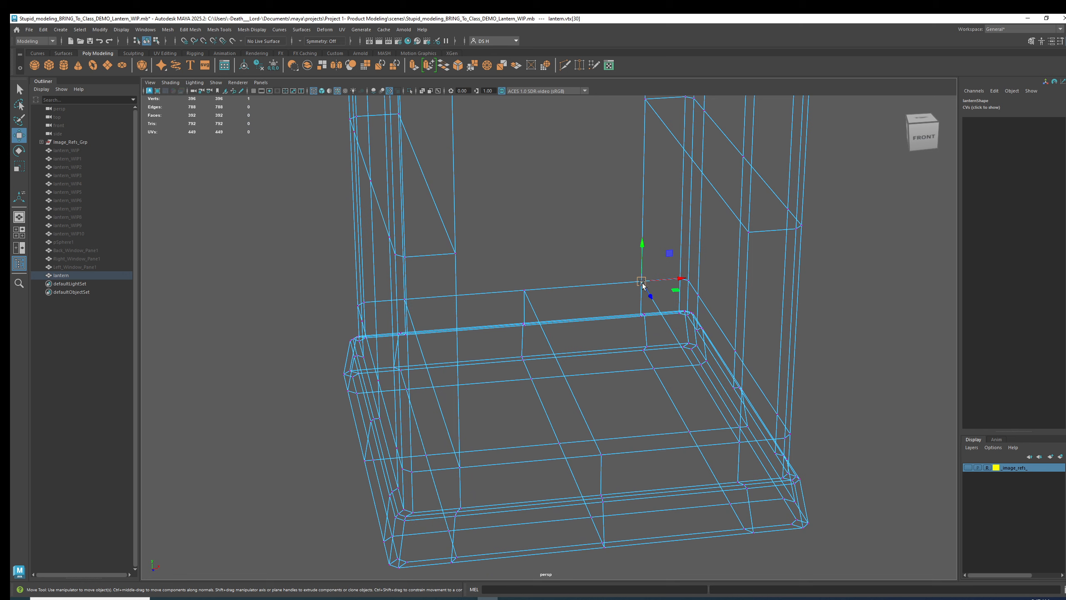
- Return to shaded display and object mode, and select the whole lantern mesh
key(5)
alt+right_drag(767, 275, 613, 264)
alt+drag(612, 265, 707, 214)
click(727, 252)
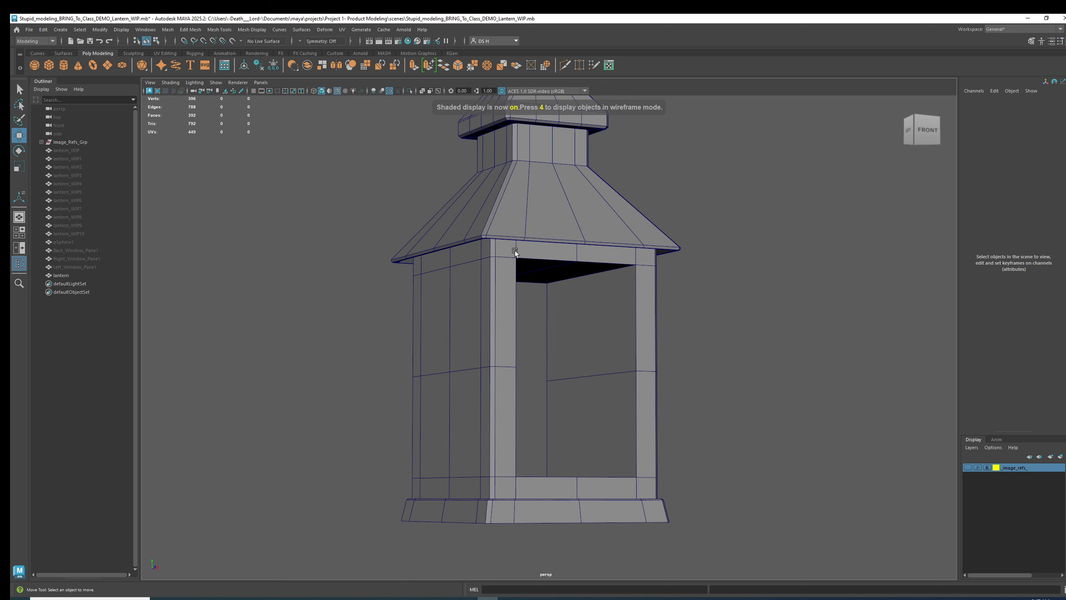
click(480, 283)
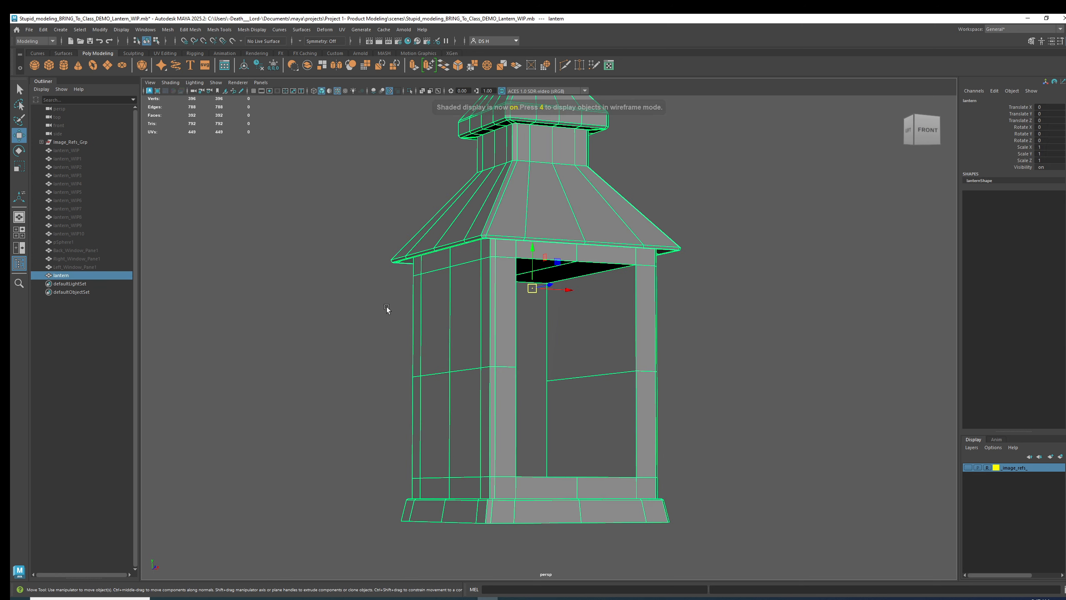
- Unhide Right_Window_Pane1, try moving it outward along X, and undo the move
click(101, 259)
alt+drag(734, 324, 582, 335)
alt+middle_drag(582, 334, 539, 198)
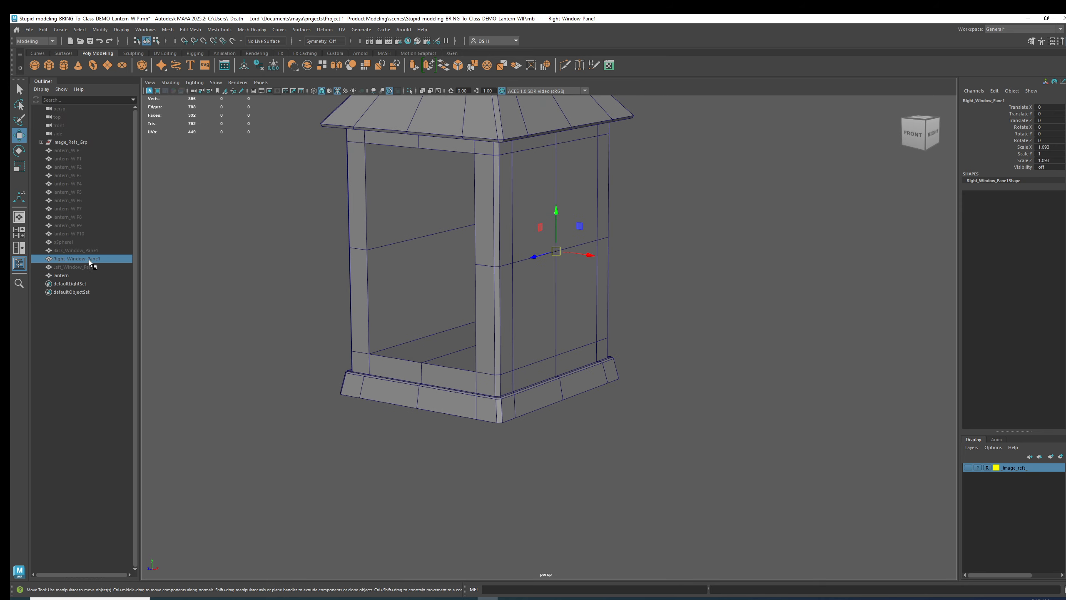
alt+drag(632, 231, 749, 249)
drag(579, 320, 617, 336)
key(ctrl+z)
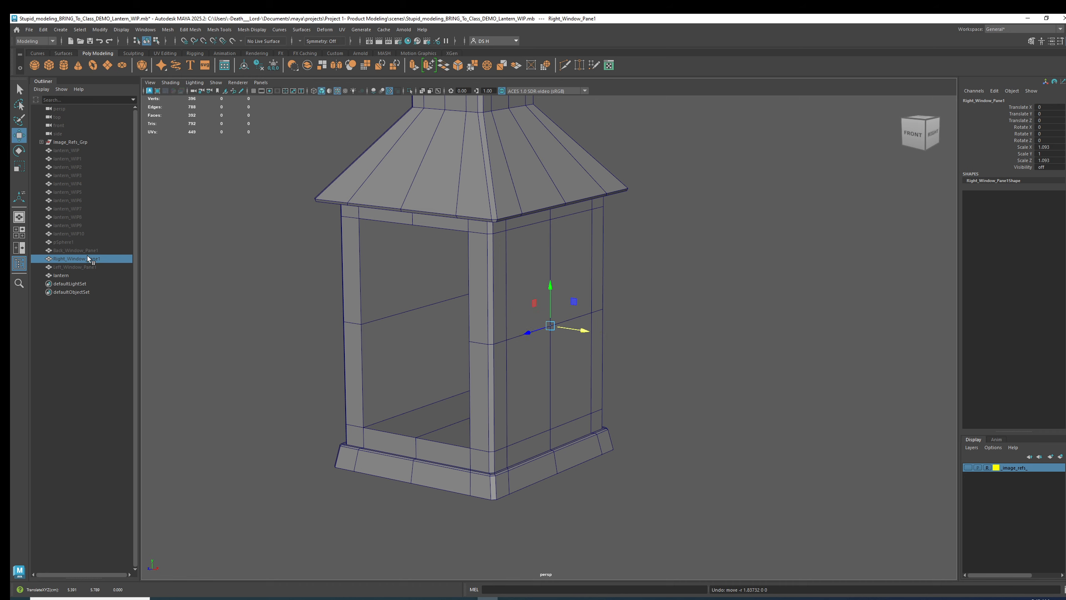
key(h)
alt+drag(563, 332, 642, 346)
key(ctrl+z)
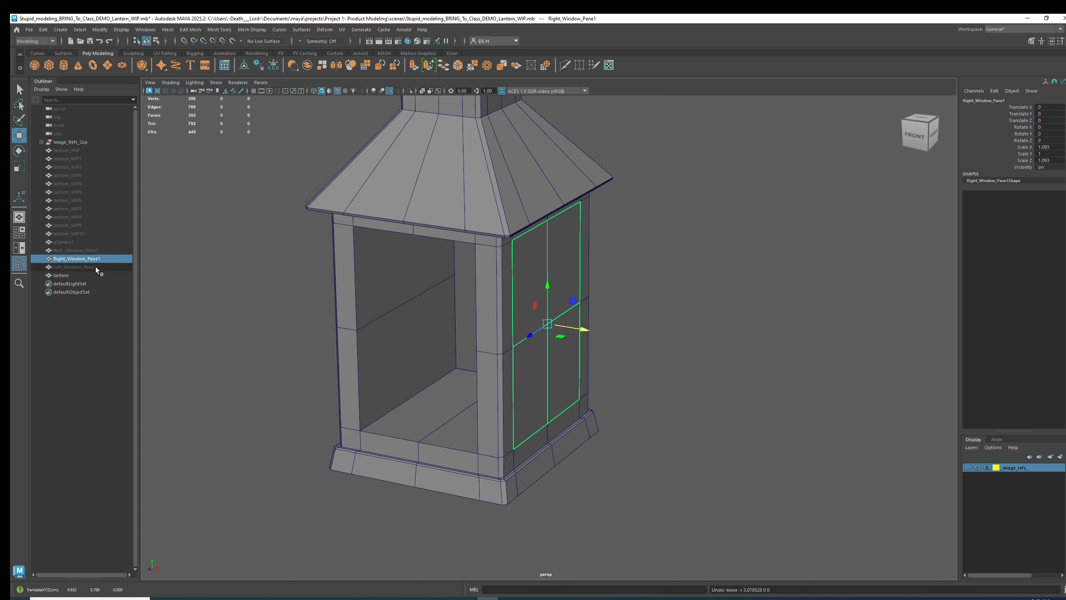
- Show Back_Window_Pane1 against the lantern's rear opening, hide it again and clear the selection
click(88, 251)
alt+drag(325, 299, 587, 300)
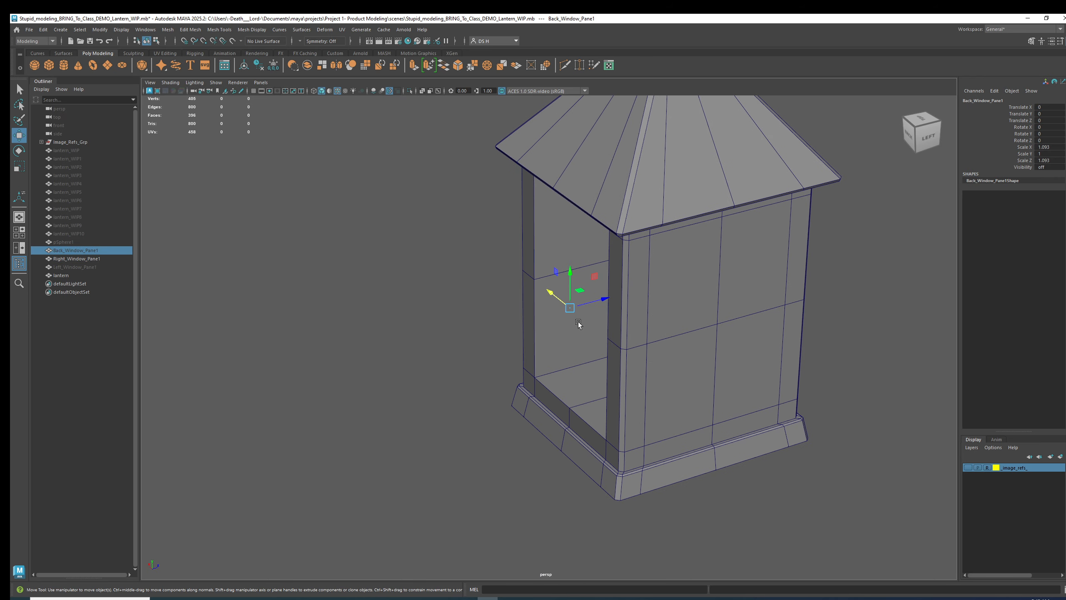
key(h)
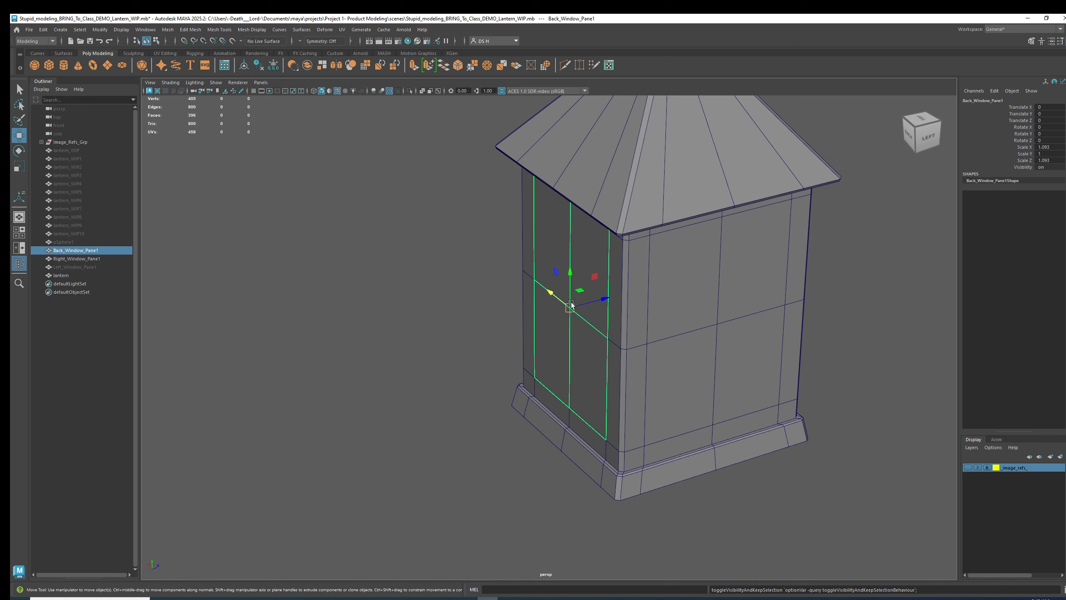
key(h)
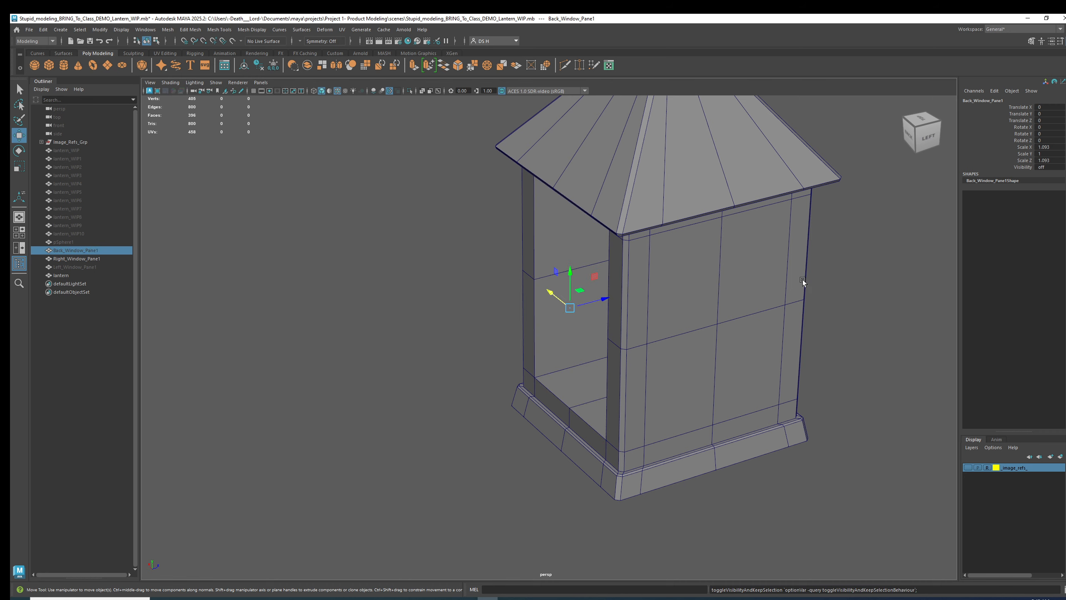
alt+drag(803, 280, 705, 279)
alt+middle_drag(704, 279, 787, 240)
click(800, 253)
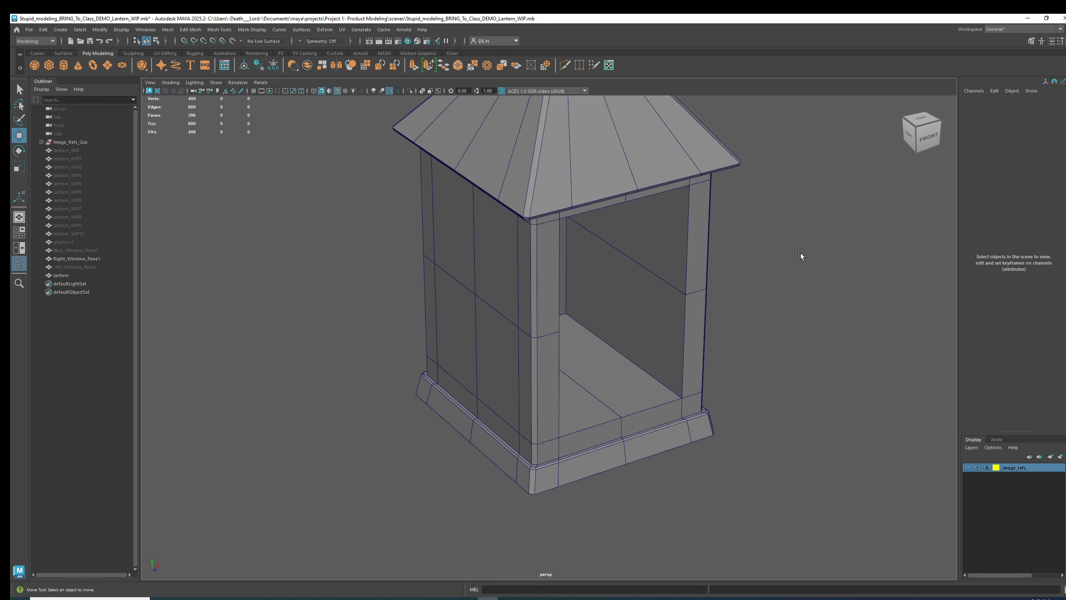
- Select Right_Window_Pane1 again, test pulling it away from the lantern's right wall, and undo the move
click(643, 295)
alt+drag(601, 294, 497, 319)
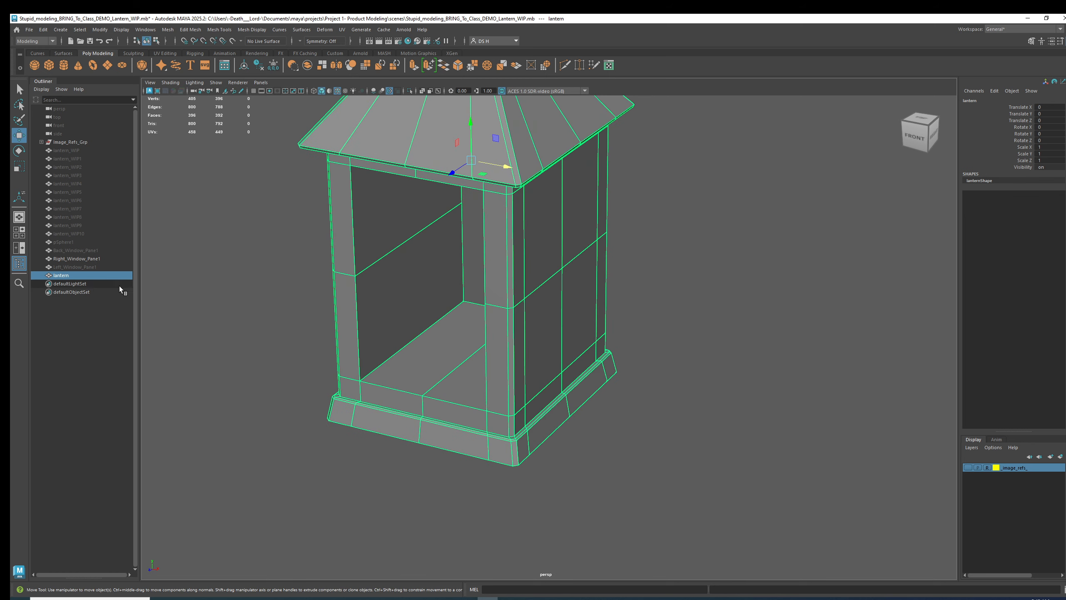
alt+drag(676, 311, 704, 291)
scroll(709, 288, down, 1)
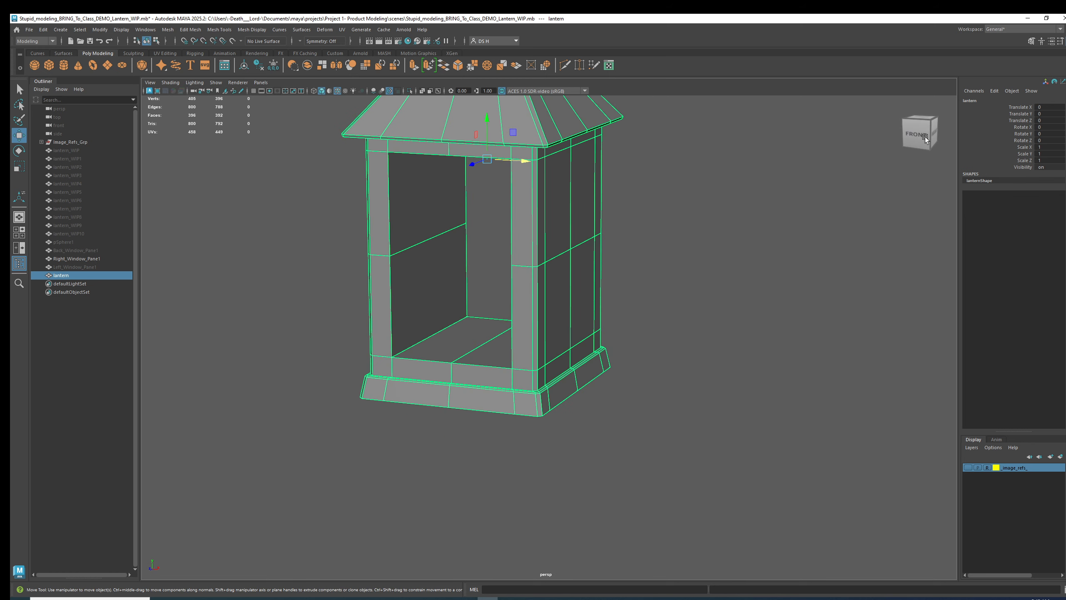
click(78, 259)
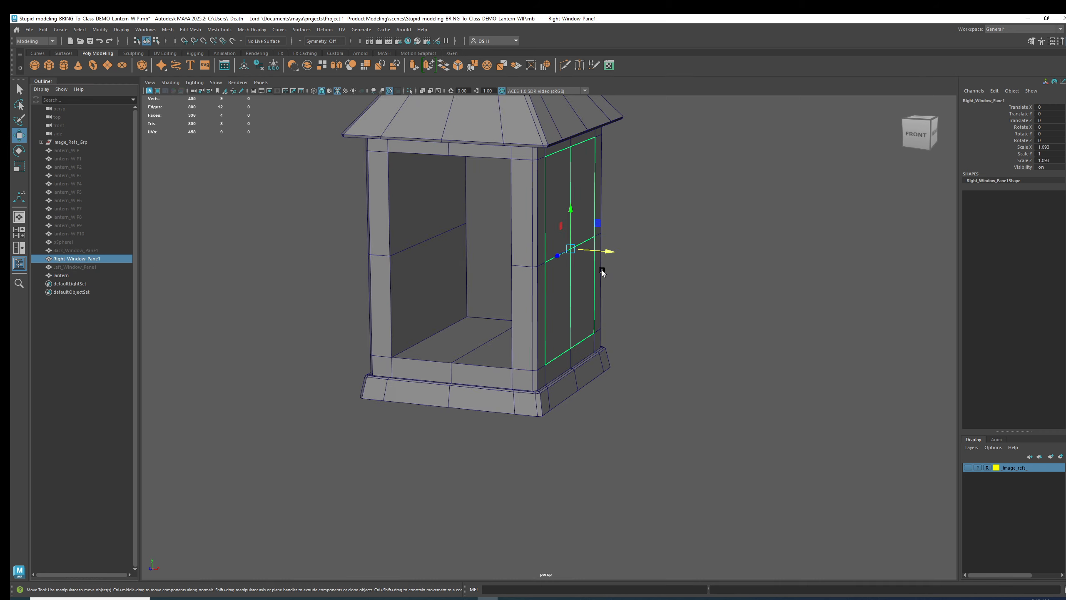
alt+drag(601, 270, 649, 303)
key(ctrl+z)
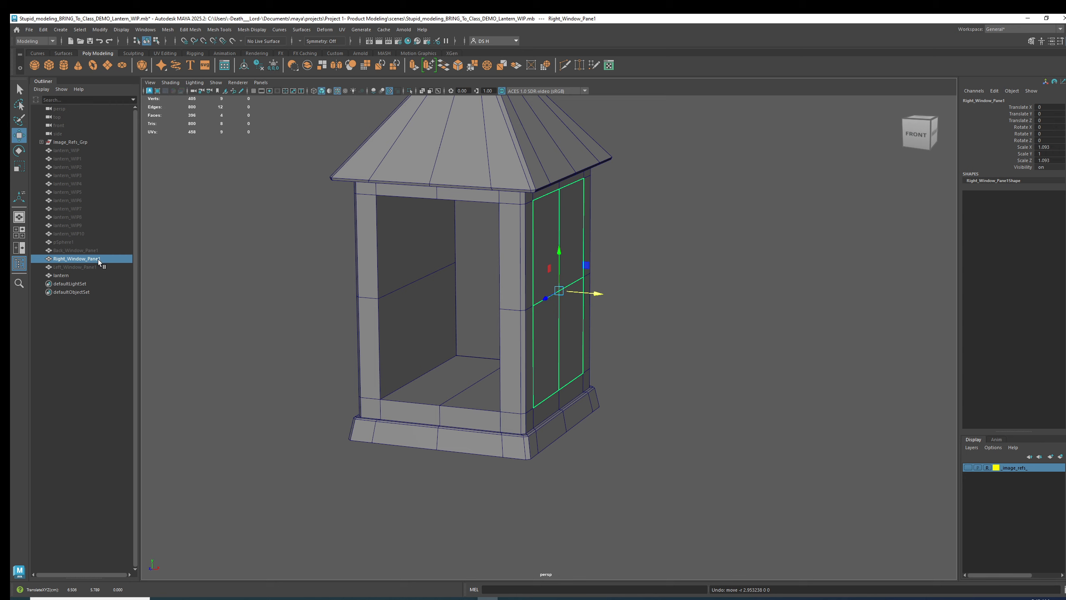
- Duplicate Right_Window_Pane1 and rename the copy boolean_block
key(ctrl+d)
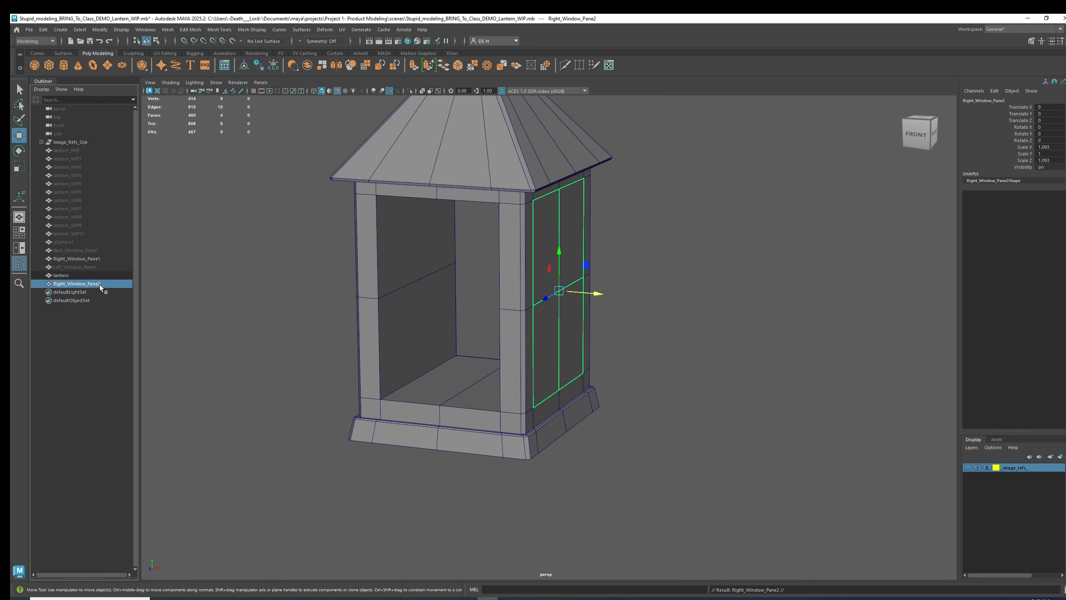
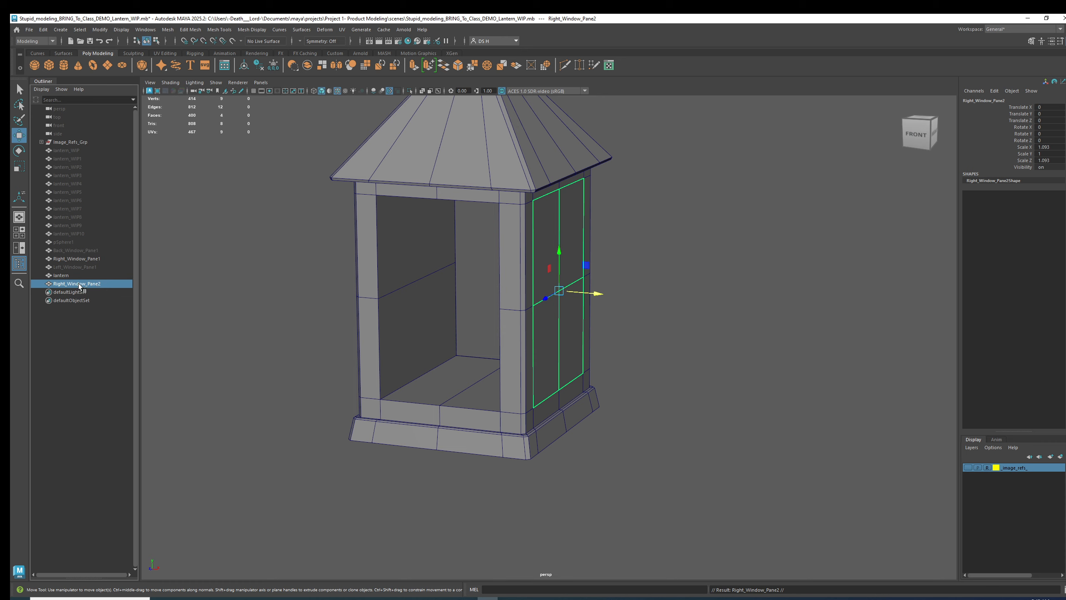
double_click(92, 284)
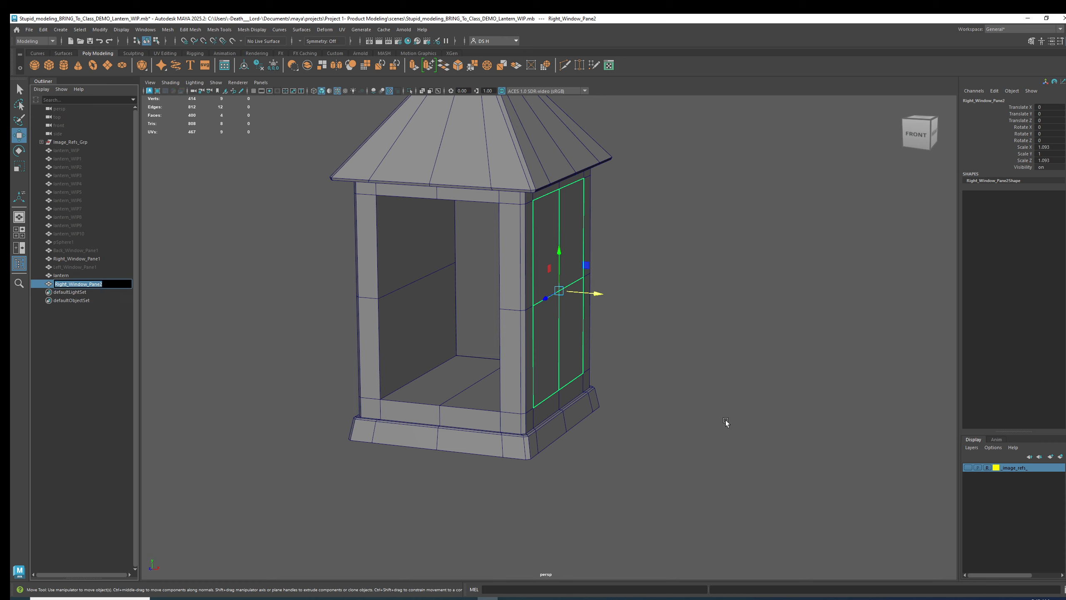
text(boolean_block)
key(Return)
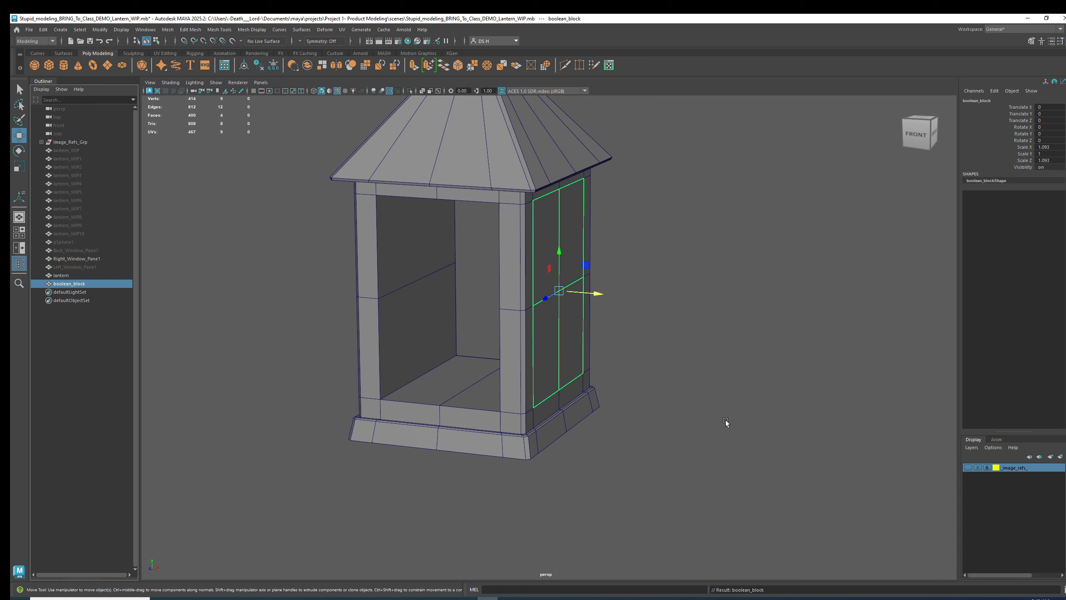
- Move boolean_block outward from the lantern's right wall along X by about 6 units and keep it selected
alt+middle_drag(618, 337, 538, 253)
drag(590, 248, 749, 260)
click(575, 393)
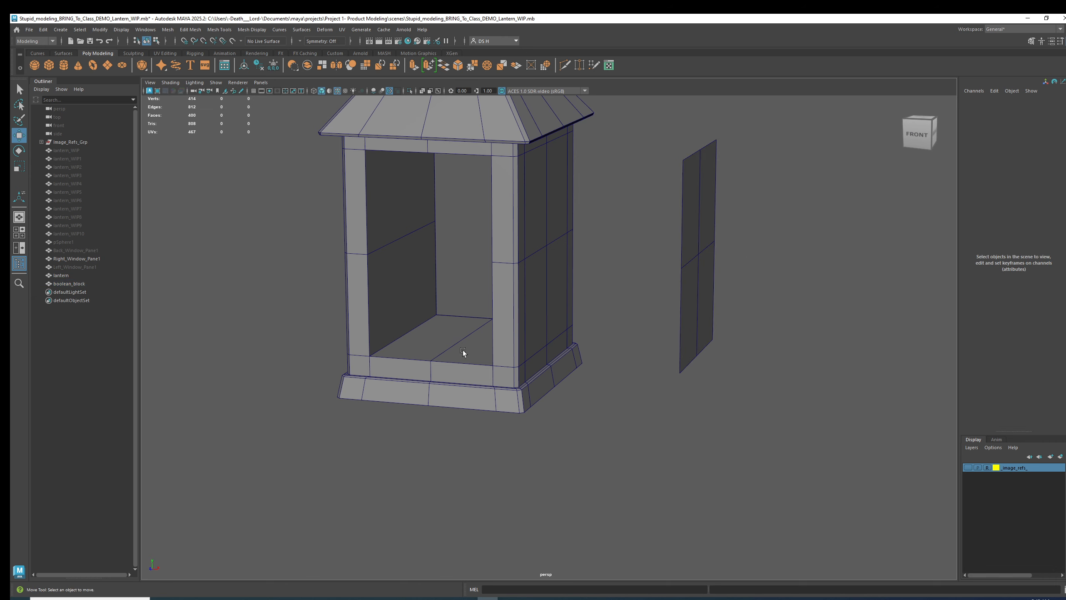
click(686, 214)
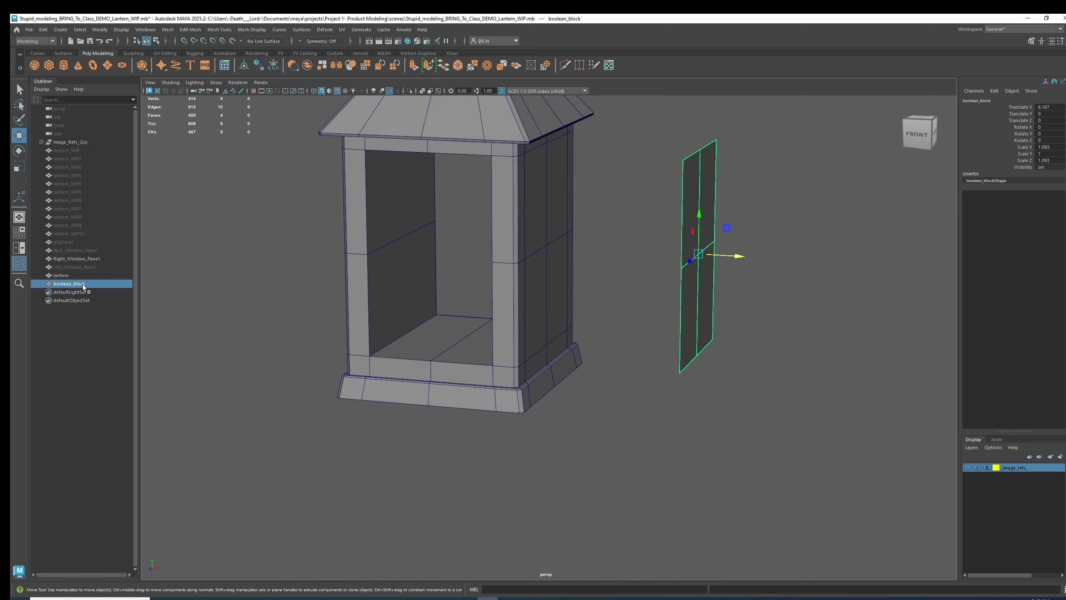
- Select Right_Window_Pane1 and move it outward along X by about 1.7 units, between the lantern and boolean_block
click(83, 260)
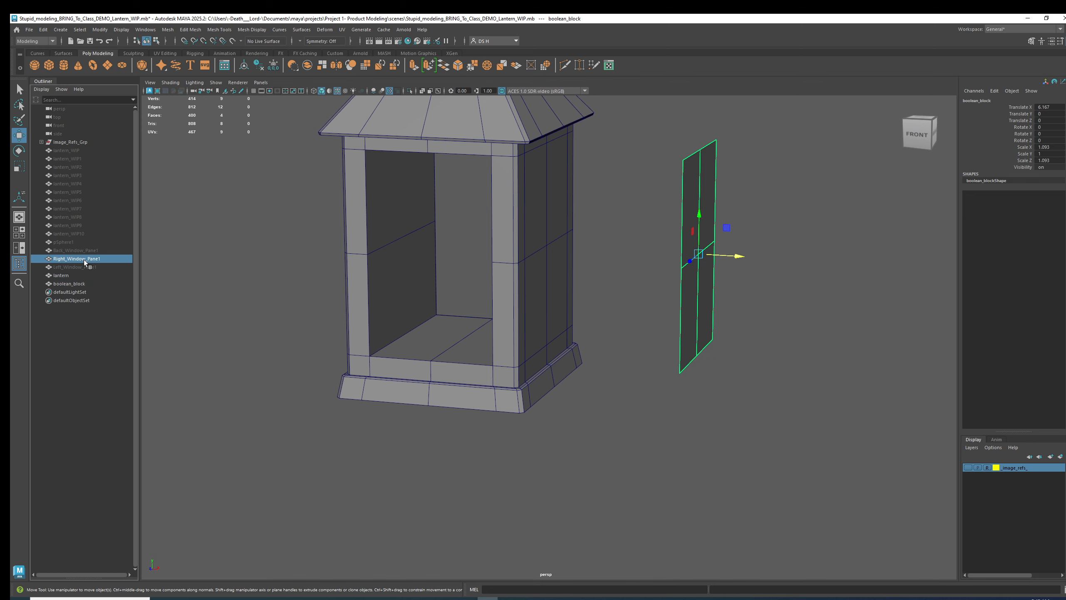
alt+drag(482, 269, 613, 280)
alt+drag(581, 197, 595, 215)
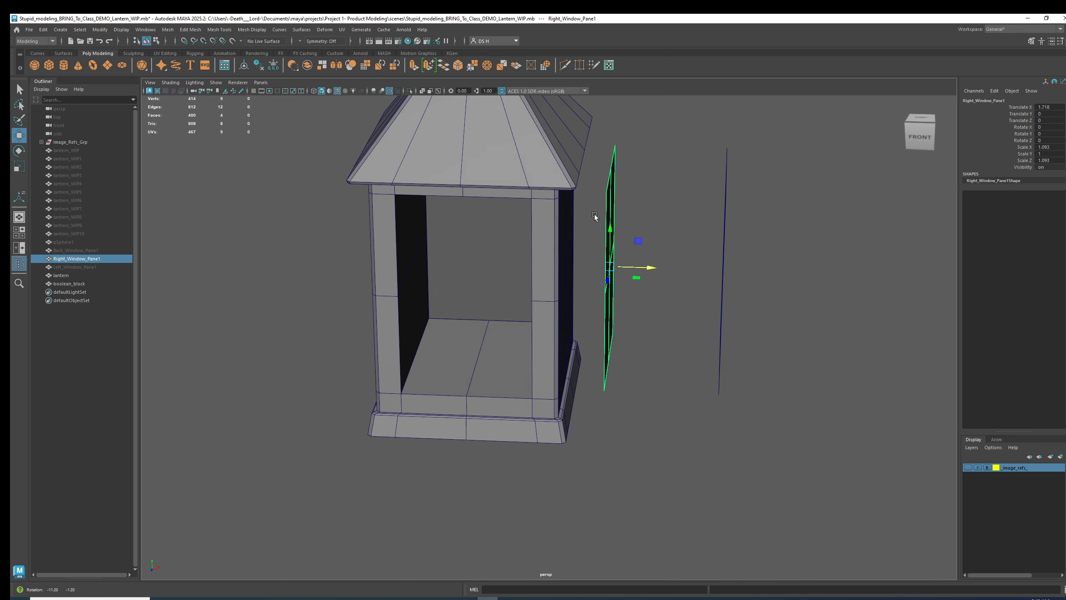
- Undo the outward move of Right_Window_Pane1 and hide the pane
key(ctrl+z)
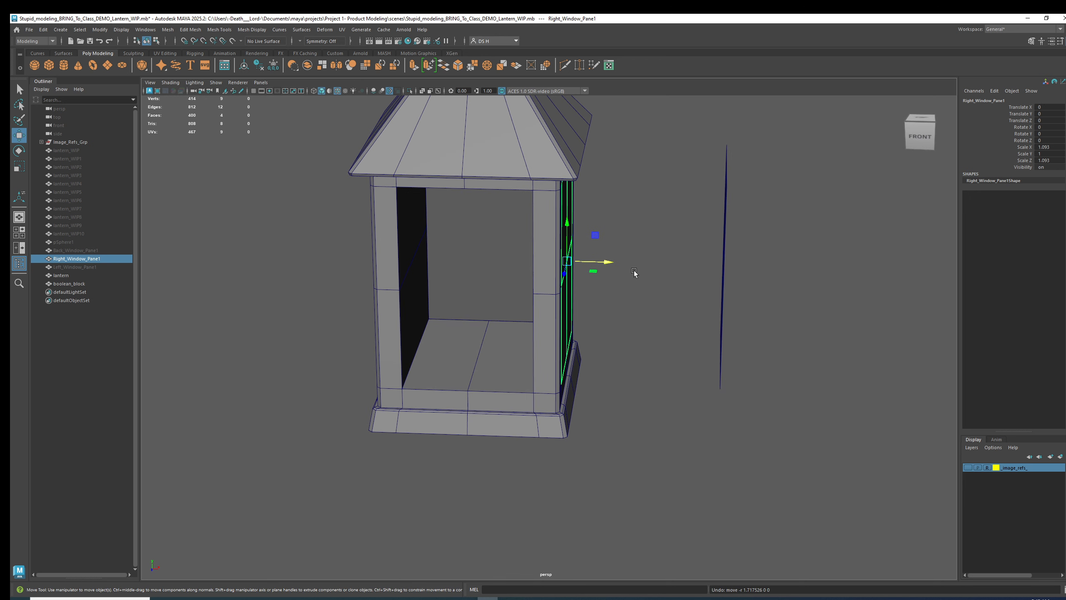
click(967, 467)
alt+right_drag(877, 455, 624, 204)
alt+drag(641, 209, 561, 353)
key(ctrl+z)
alt+right_drag(520, 340, 982, 494)
click(969, 468)
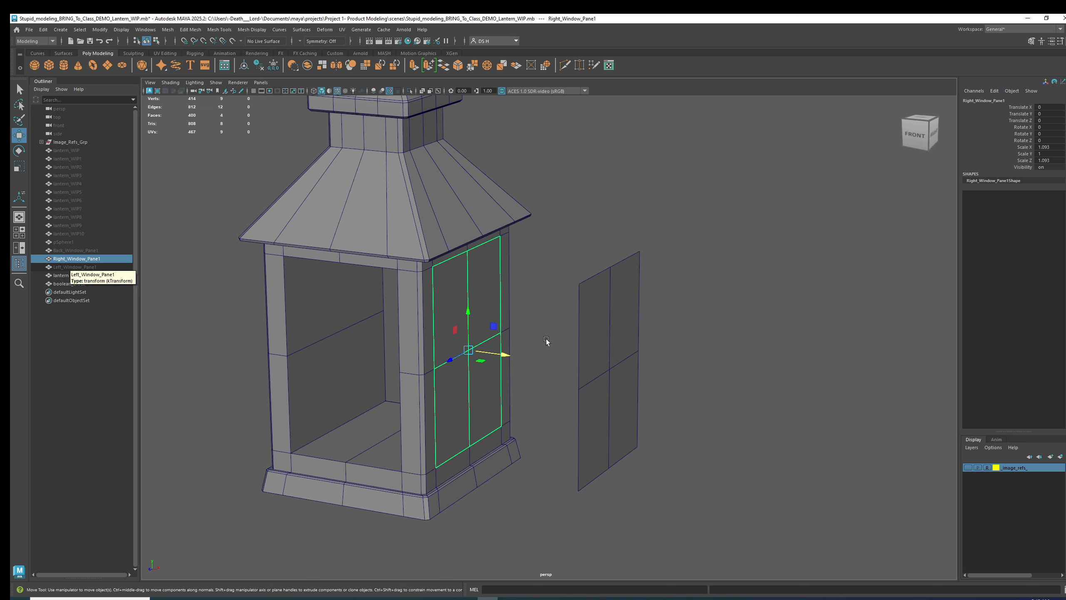
key(h)
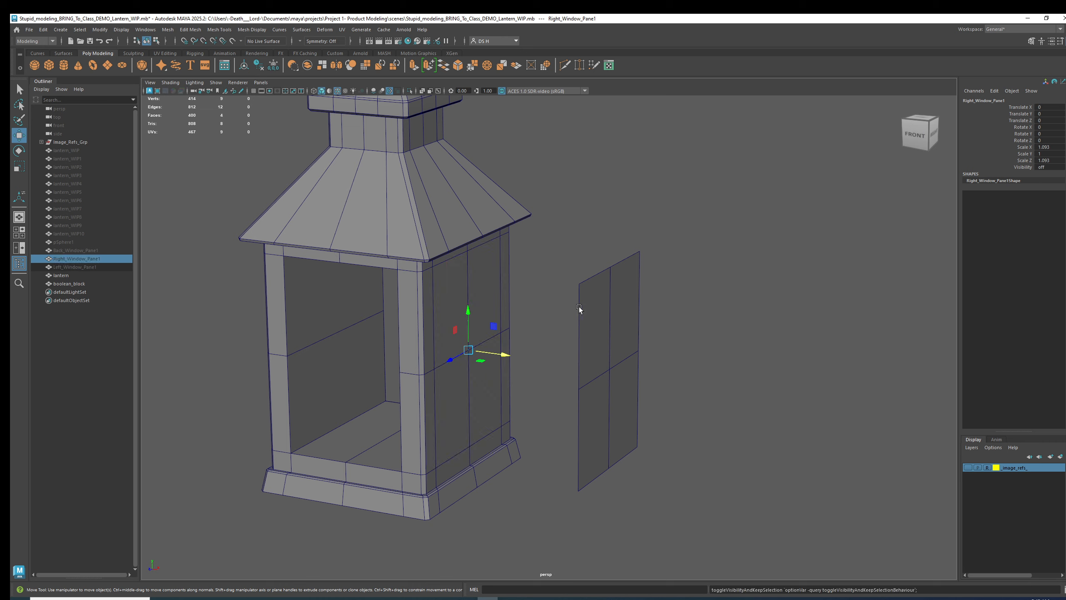
- Select boolean_block and extrude its faces by about 13.5 units along X, away from the lantern, into a solid block
alt+drag(671, 313, 776, 309)
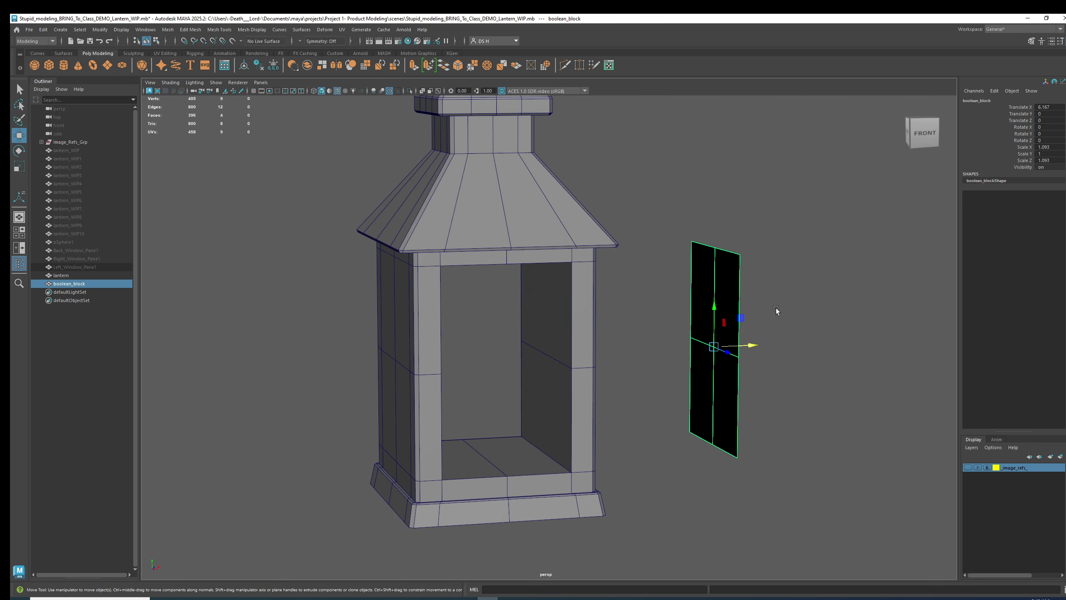
alt+drag(698, 308, 911, 230)
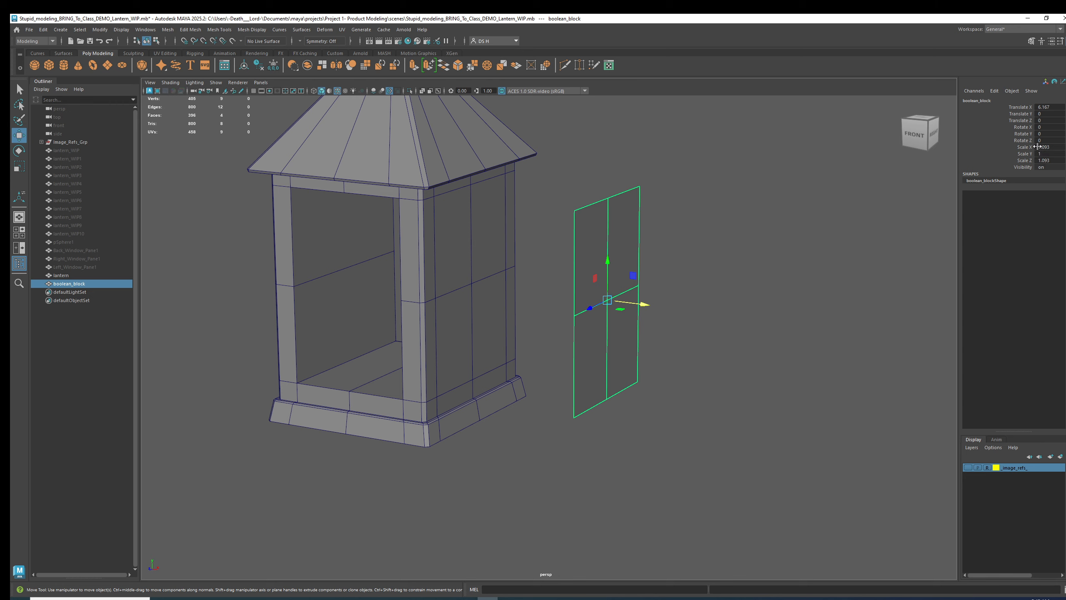
alt+drag(715, 256, 638, 235)
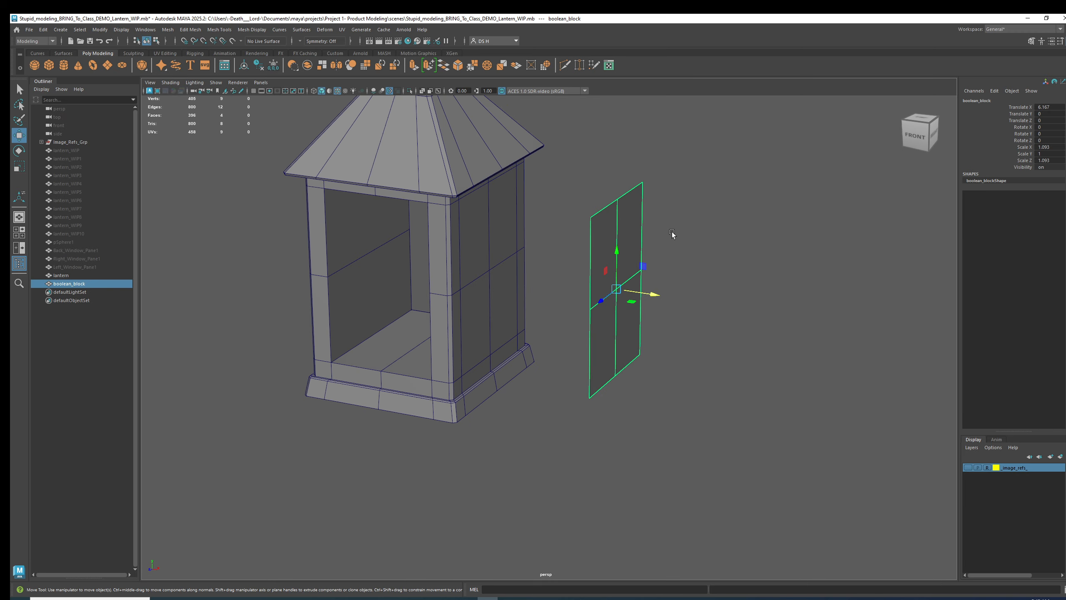
shift+right_click(691, 194)
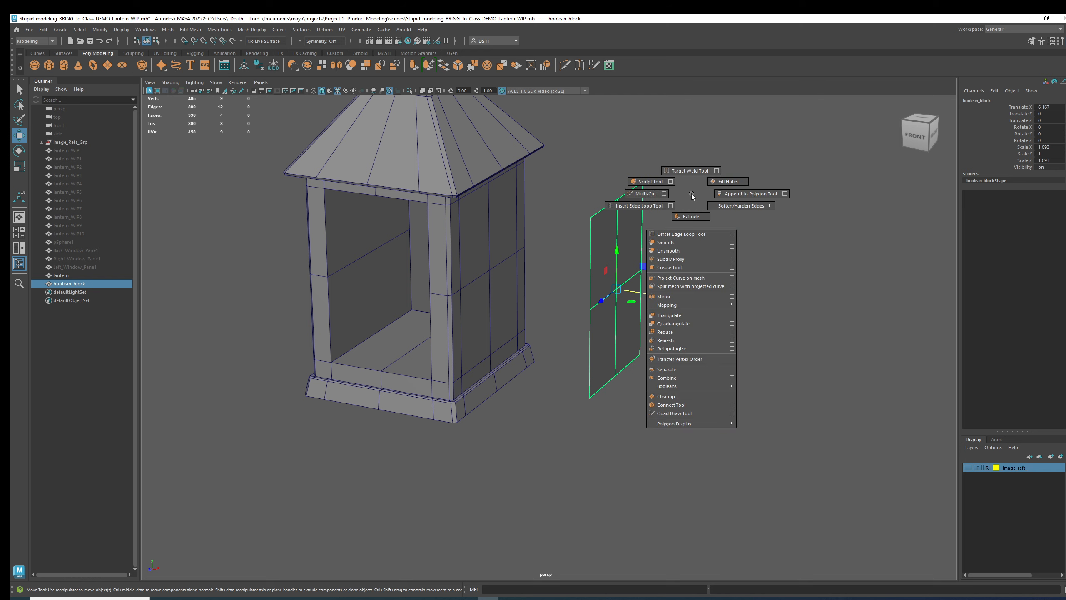
click(692, 216)
alt+drag(702, 265, 543, 250)
scroll(808, 205, down, 1)
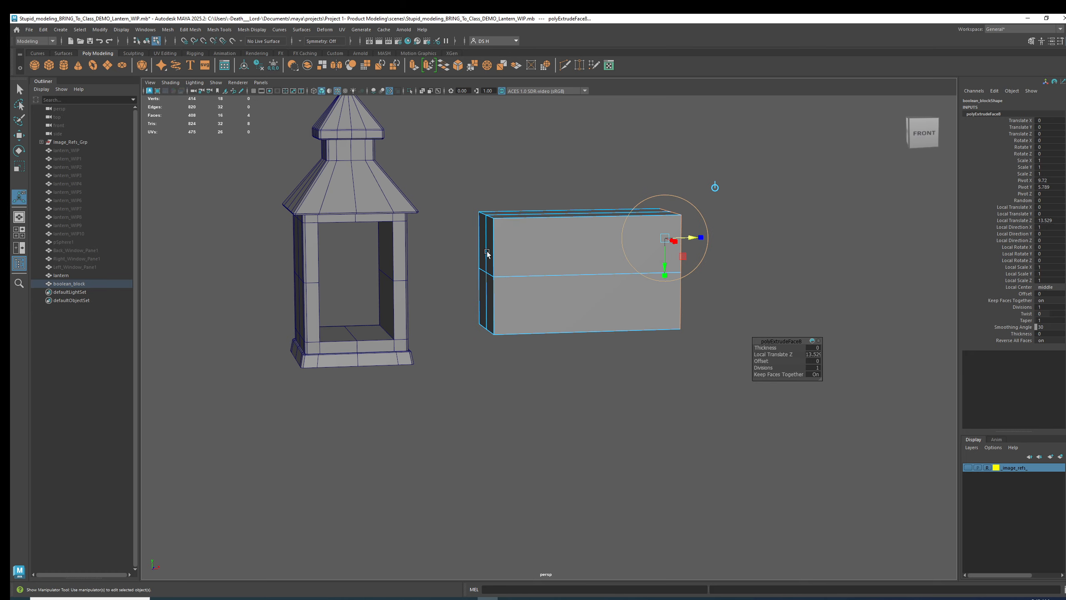
- Return to object mode, select boolean_block and delete its construction history
right_drag(549, 232, 719, 141)
click(801, 184)
click(599, 225)
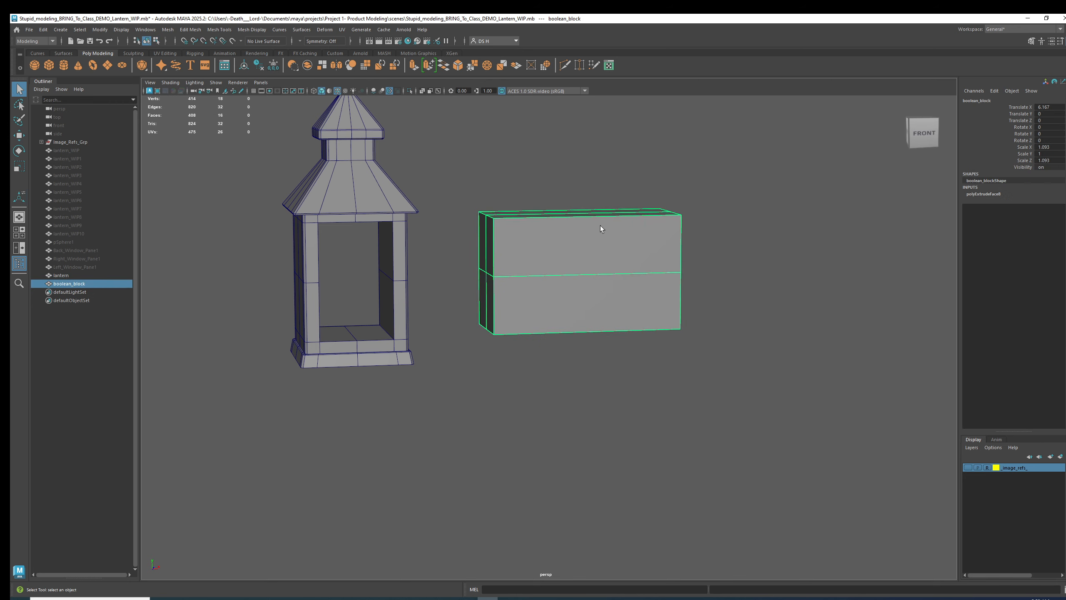
key(w)
alt+drag(647, 227, 608, 213)
alt+middle_drag(607, 213, 673, 225)
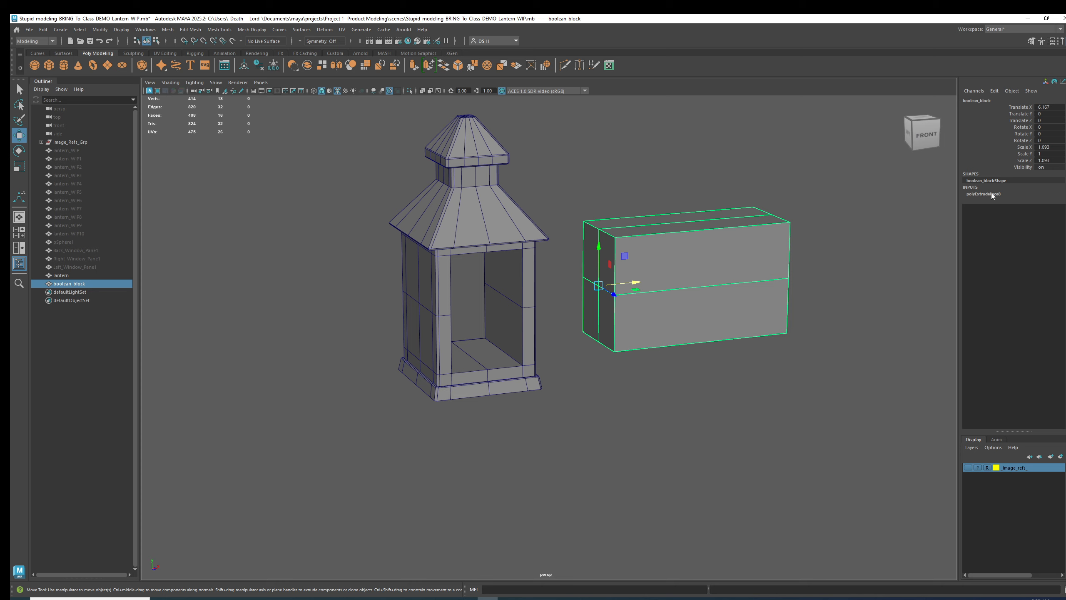
click(256, 67)
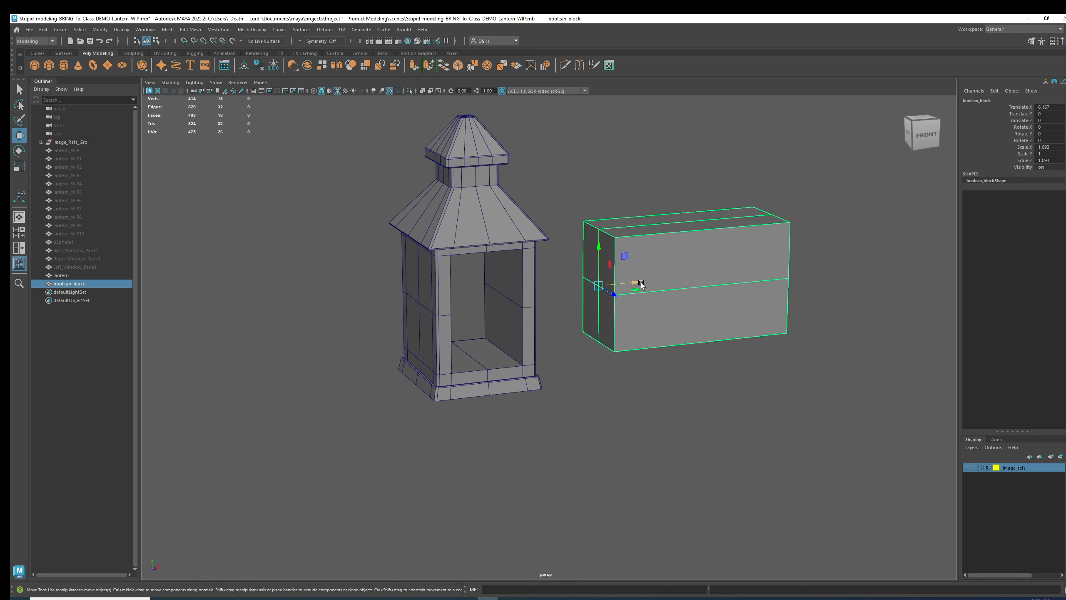
- Move boolean_block along X to about -9.95 so it passes through both side walls of the lantern, and deselect it
drag(642, 283, 425, 303)
alt+drag(642, 290, 591, 301)
alt+middle_drag(537, 277, 652, 314)
click(761, 287)
alt+drag(667, 309, 596, 269)
alt+right_drag(596, 270, 663, 256)
alt+drag(663, 256, 646, 254)
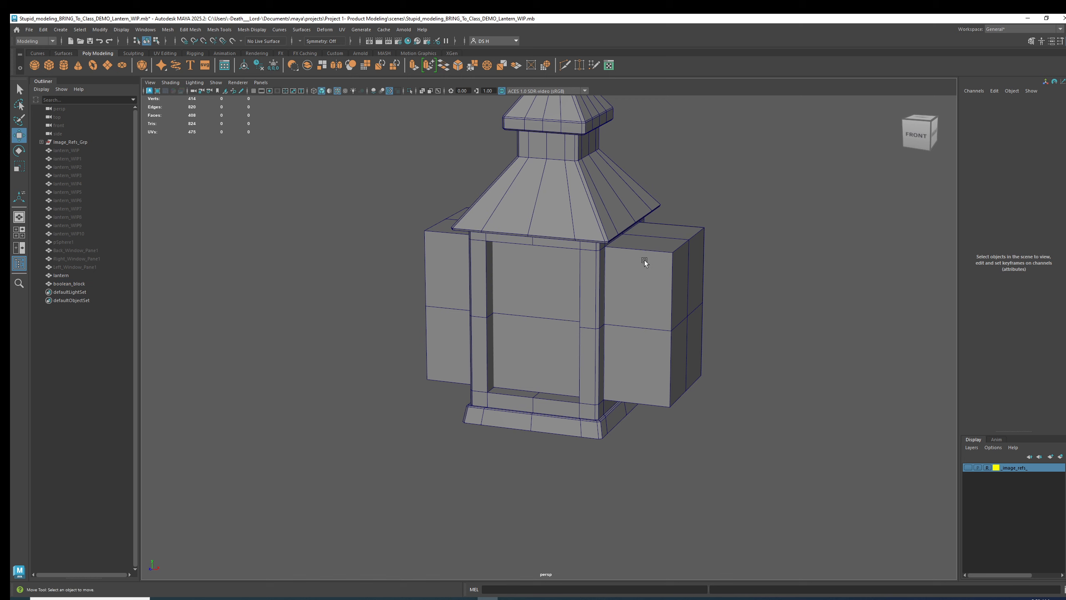
- Select the lantern first and boolean_block second, and save the scene as an incremental version
click(605, 180)
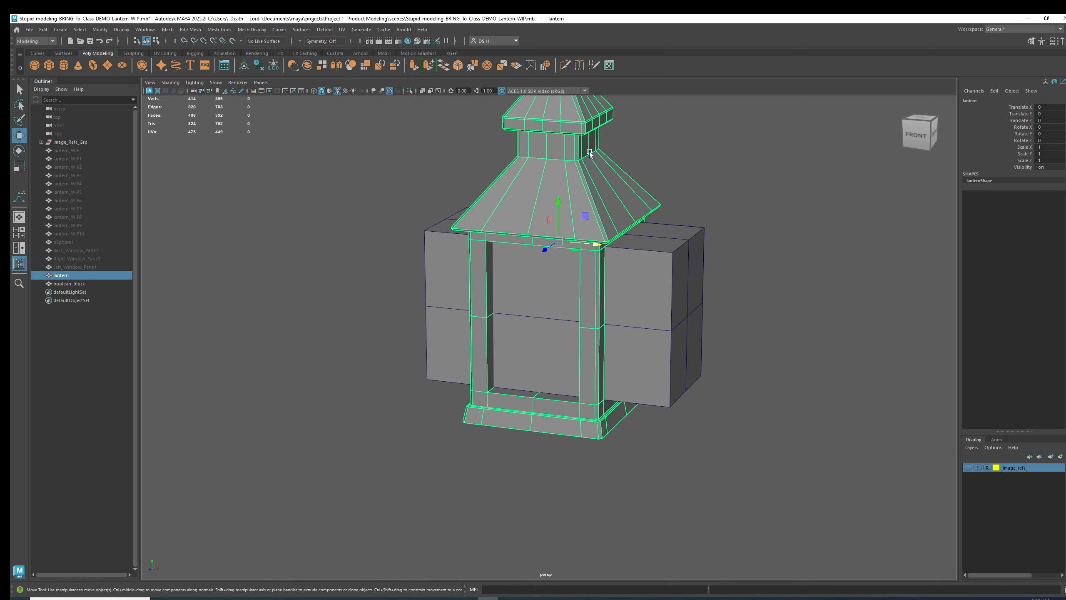
shift+click(687, 229)
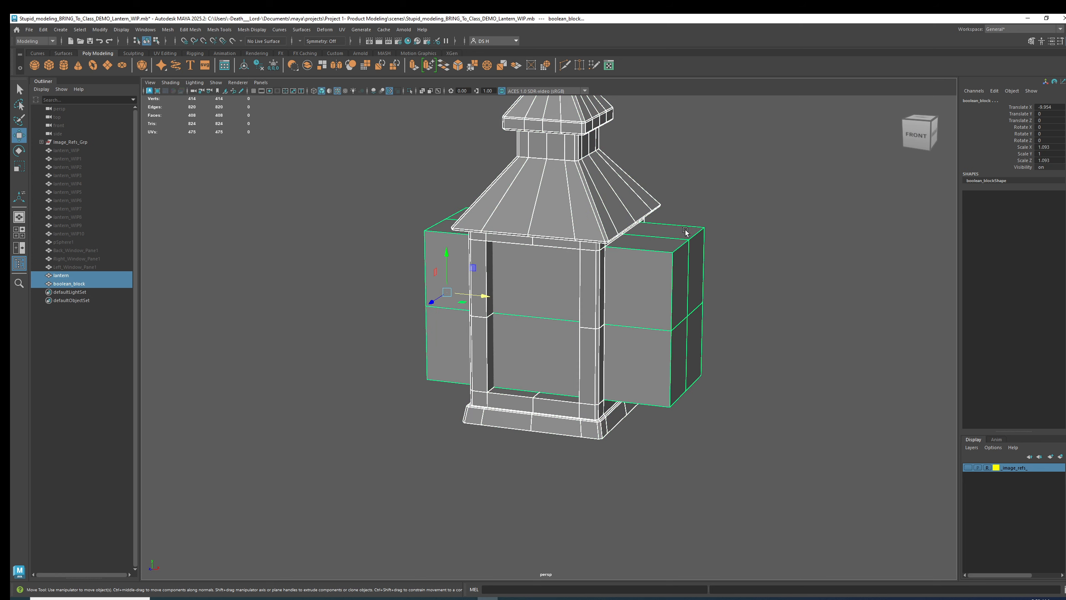
alt+drag(685, 232, 657, 266)
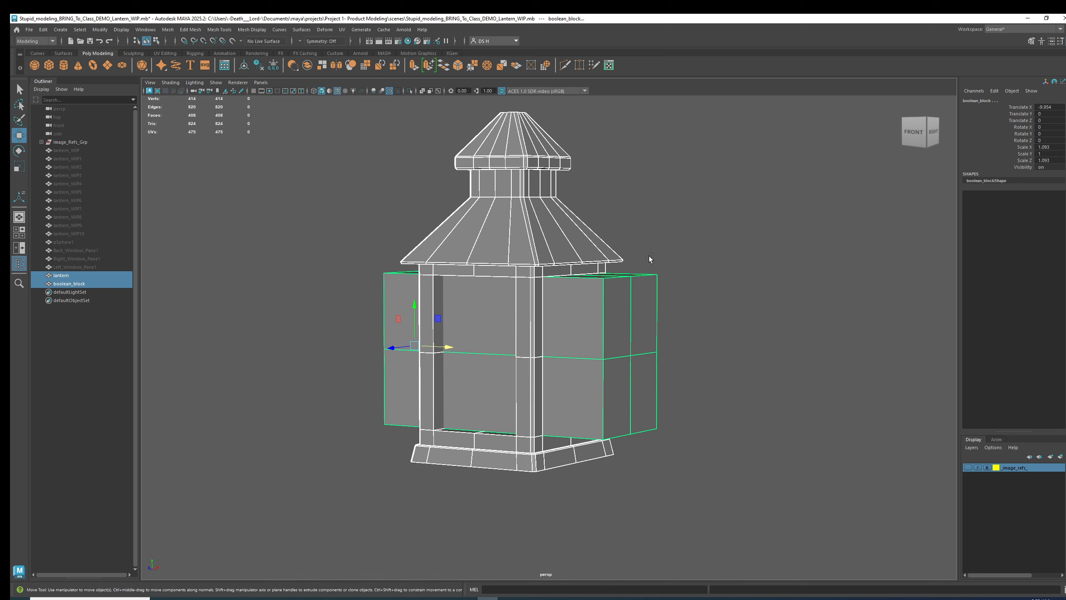
key(ctrl+s)
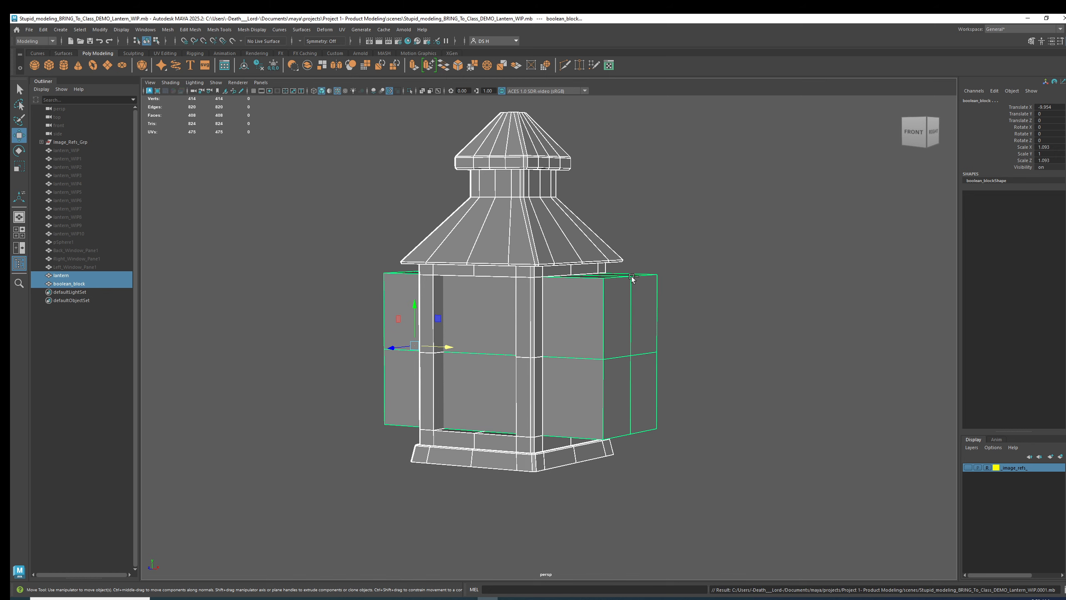
alt+drag(612, 285, 698, 247)
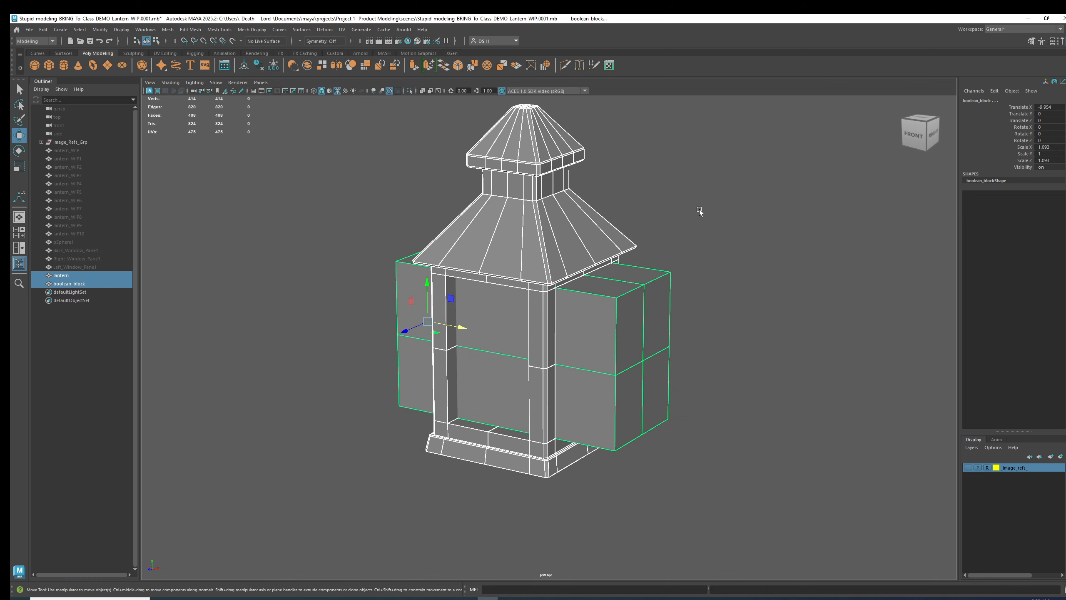
- Subtract boolean_block from the lantern with Boolean Difference (A - B), hide the Attribute Editor and clear the selection
shift+right_click(705, 189)
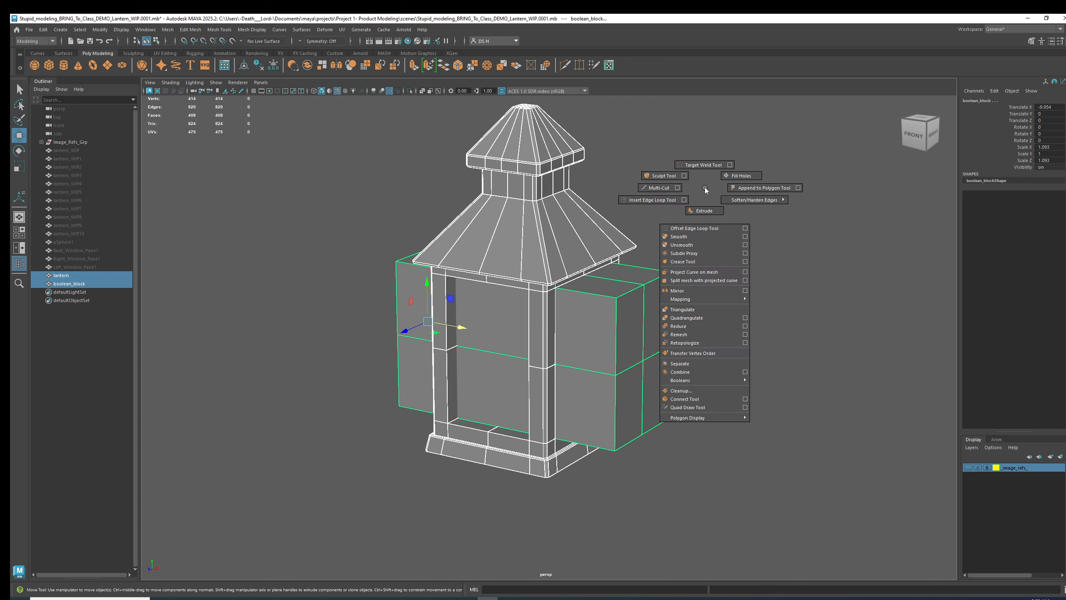
mouse_move(697, 381)
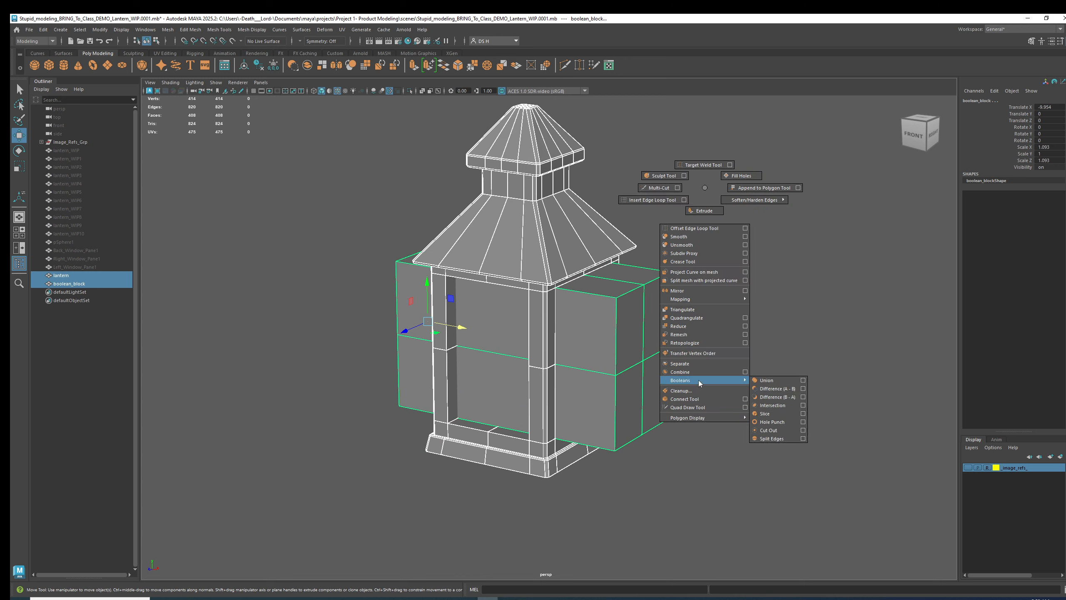
click(770, 389)
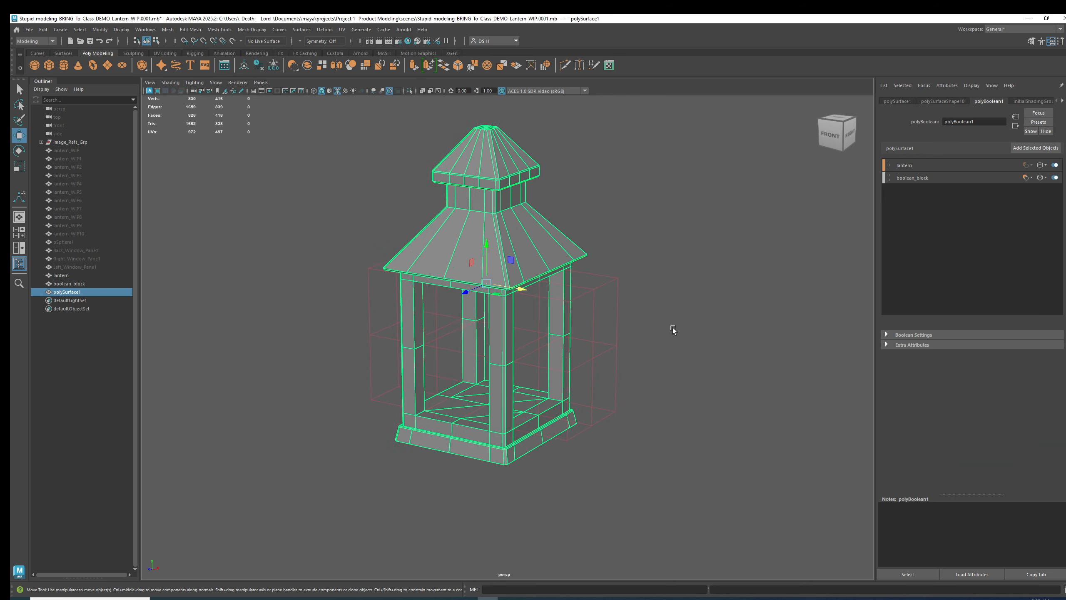
alt+right_drag(673, 328, 841, 407)
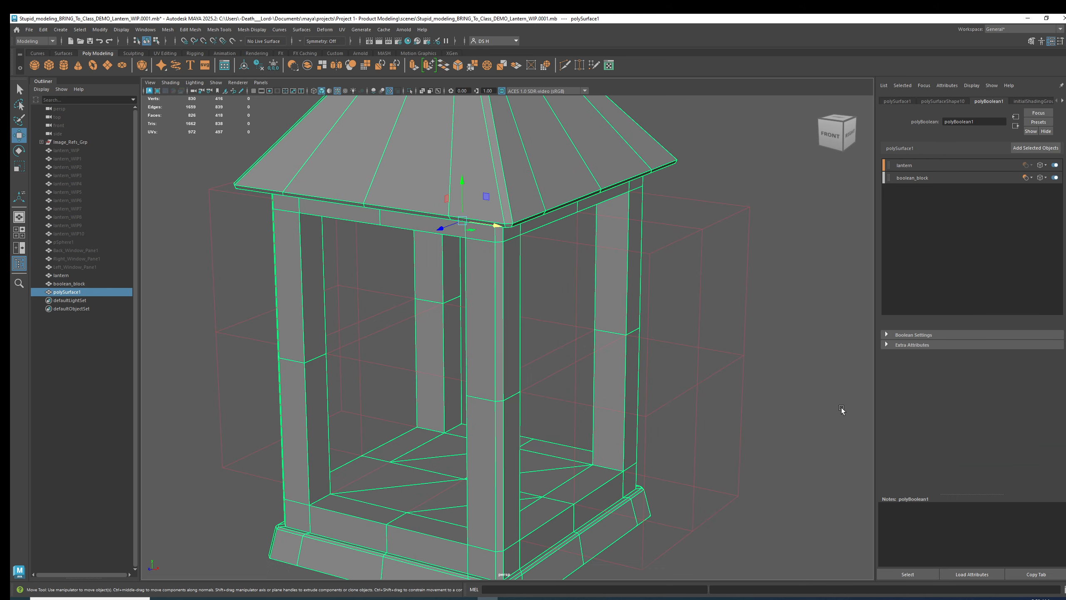
click(743, 392)
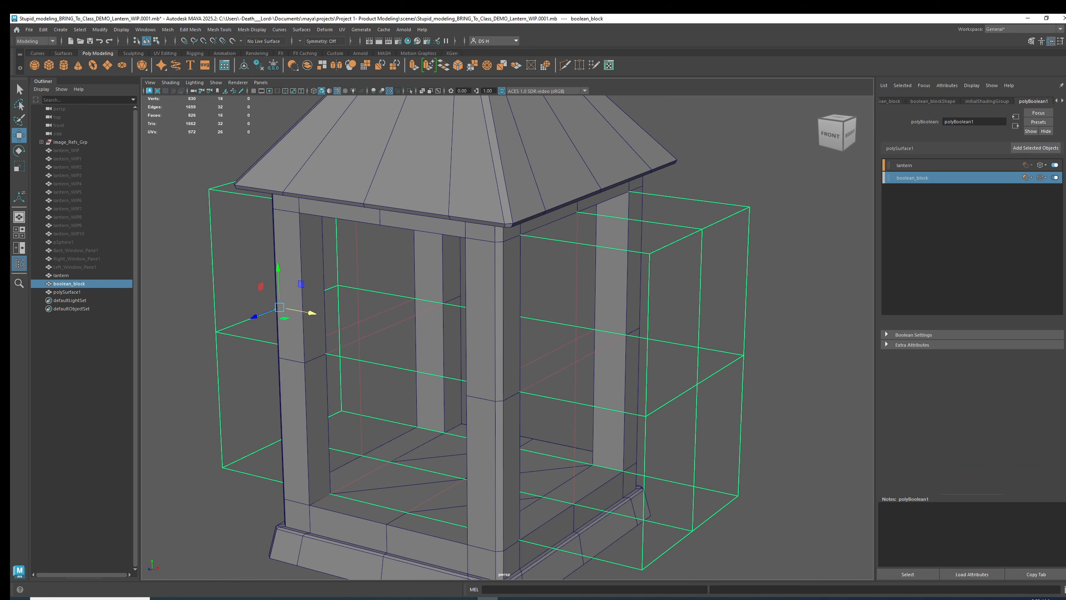
key(ctrl+a)
click(882, 243)
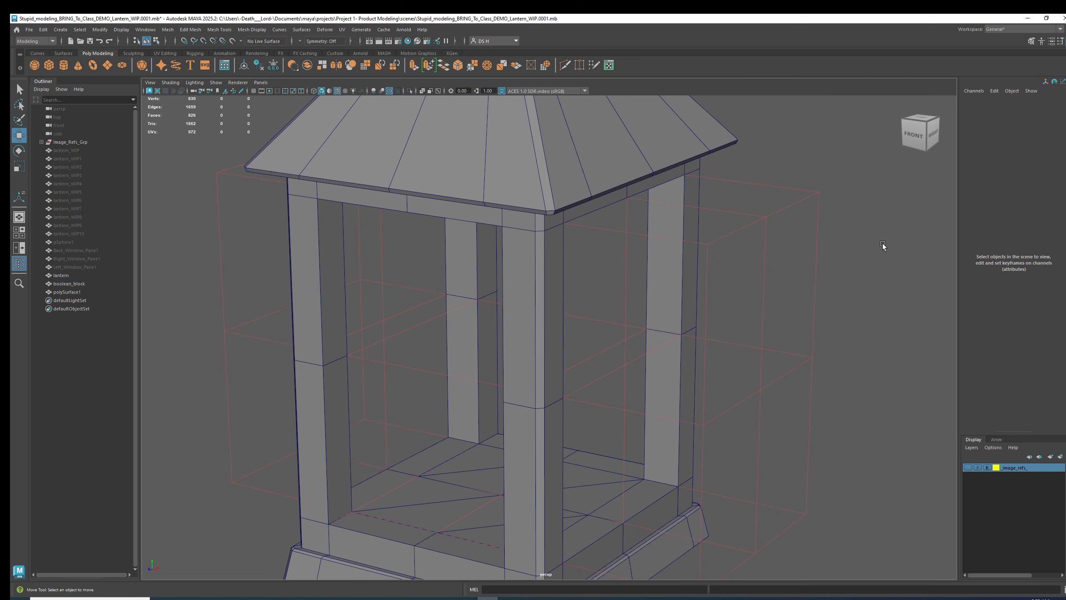
- Select the boolean result polySurface1 and delete its construction history, removing the leftover boolean input objects
alt+right_drag(883, 243, 636, 218)
alt+drag(636, 218, 678, 261)
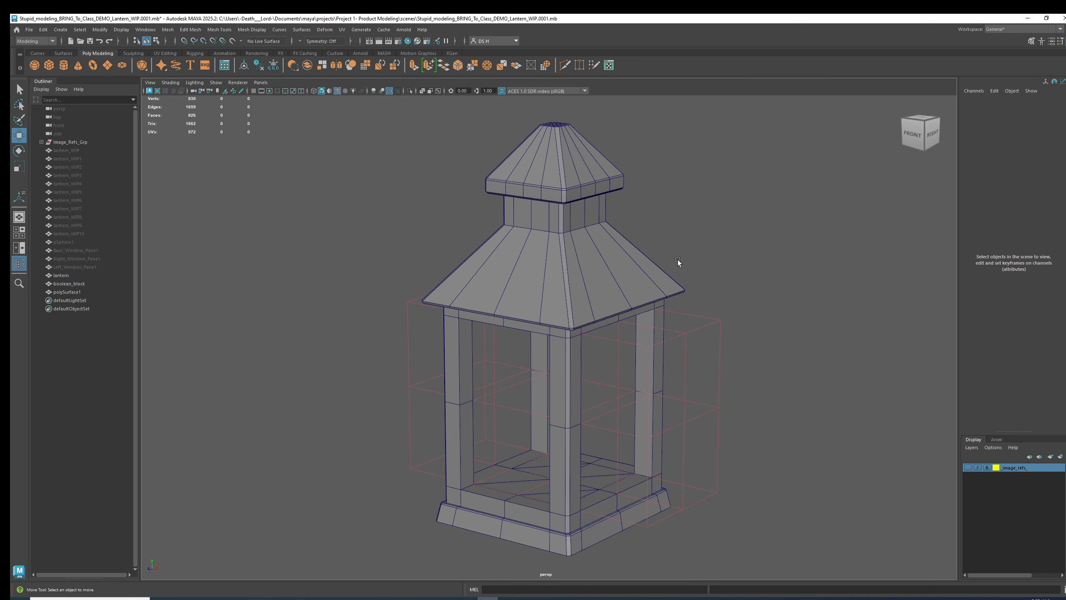
alt+middle_drag(634, 275, 631, 228)
click(611, 202)
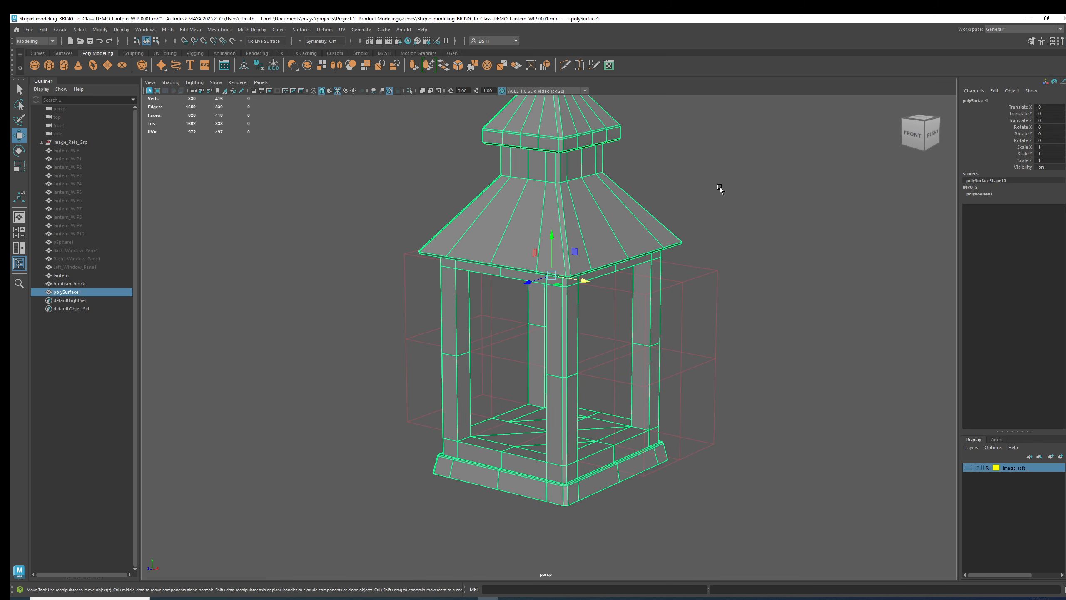
click(982, 194)
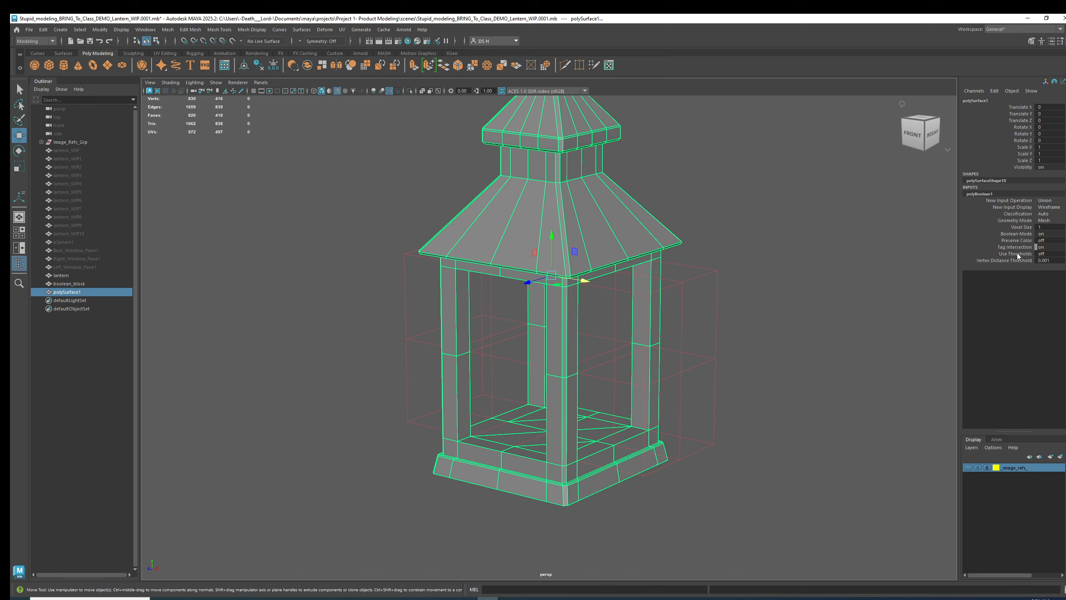
key(f)
click(673, 195)
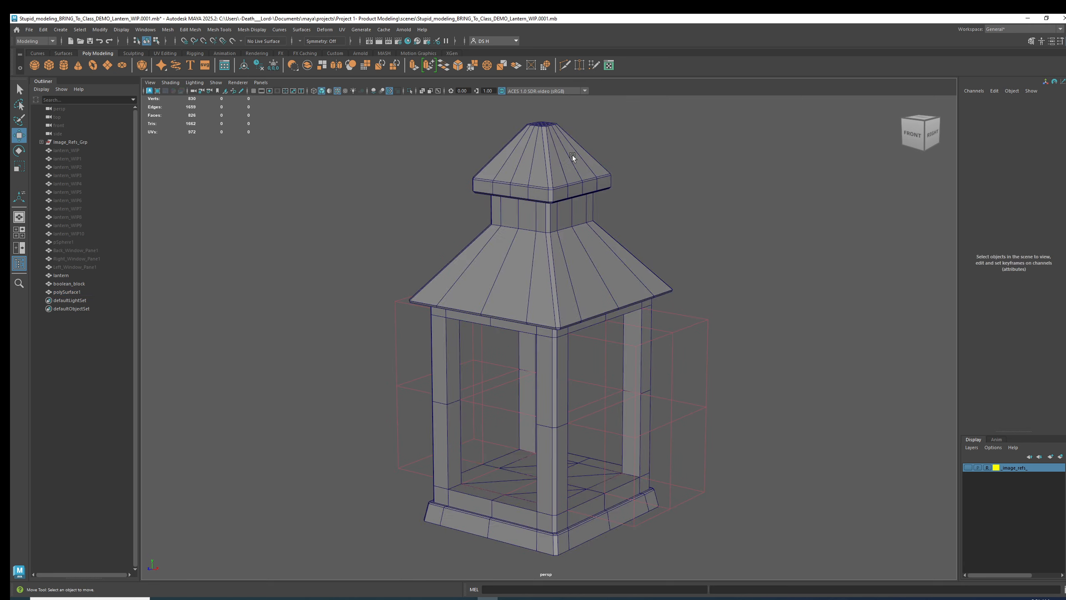
click(571, 149)
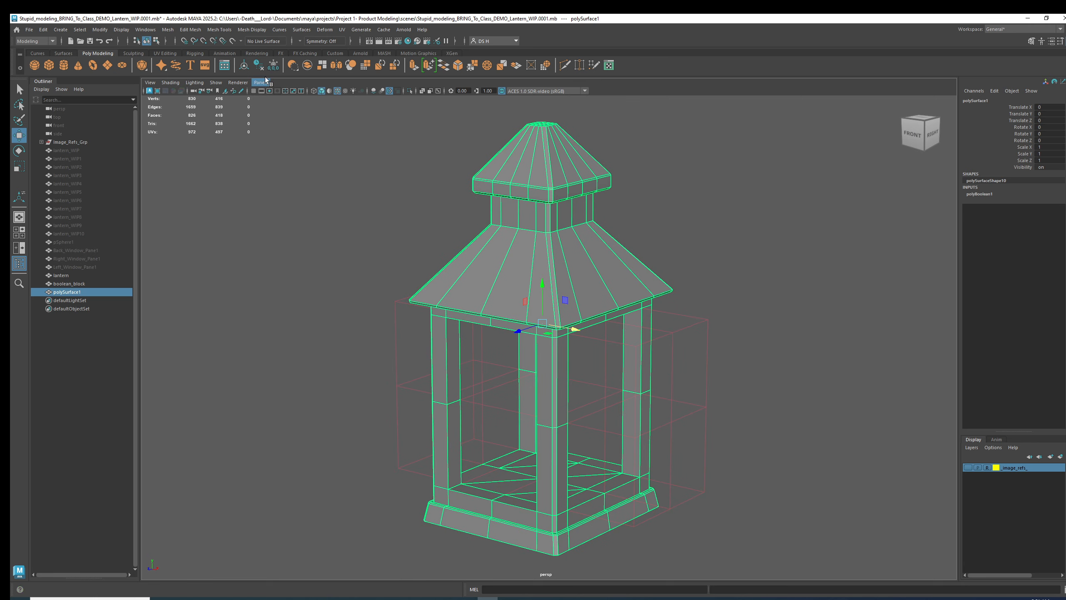
click(259, 66)
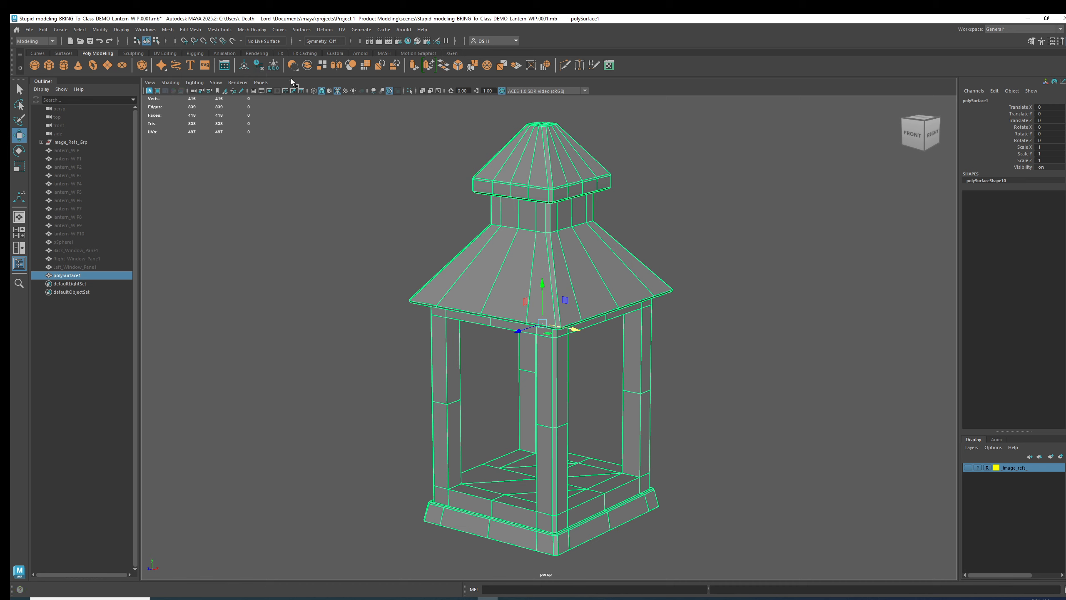
- Select the four diagonal edges across the lantern's inner floor in edge mode and delete them
alt+drag(945, 188, 711, 156)
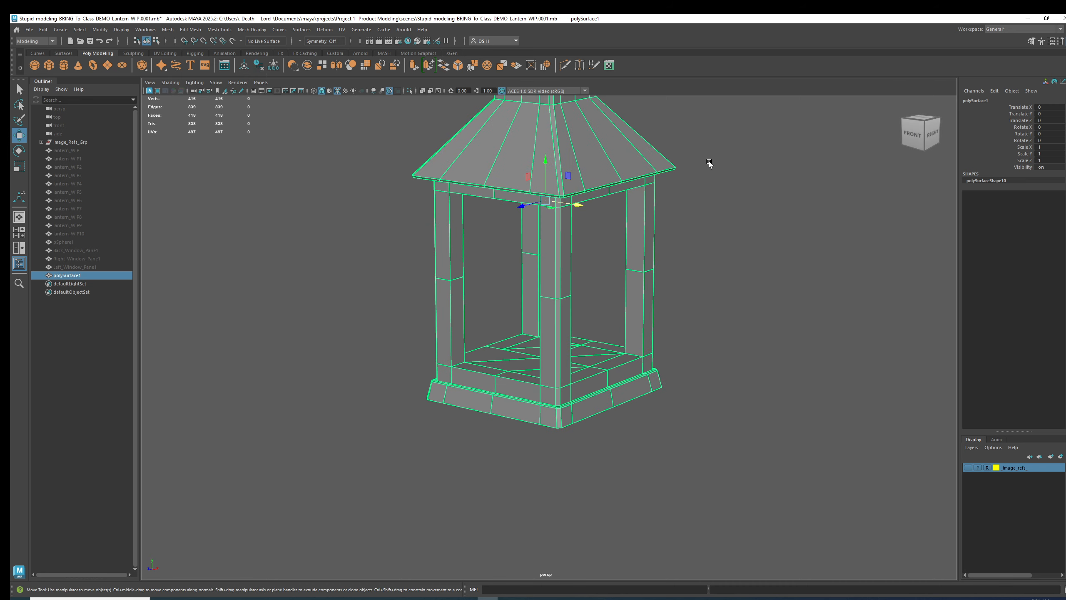
click(605, 241)
alt+drag(606, 241, 525, 261)
scroll(502, 226, up, 5)
click(617, 326)
scroll(576, 291, up, 3)
right_drag(536, 233, 529, 116)
alt+drag(552, 238, 473, 182)
click(473, 182)
shift+click(608, 185)
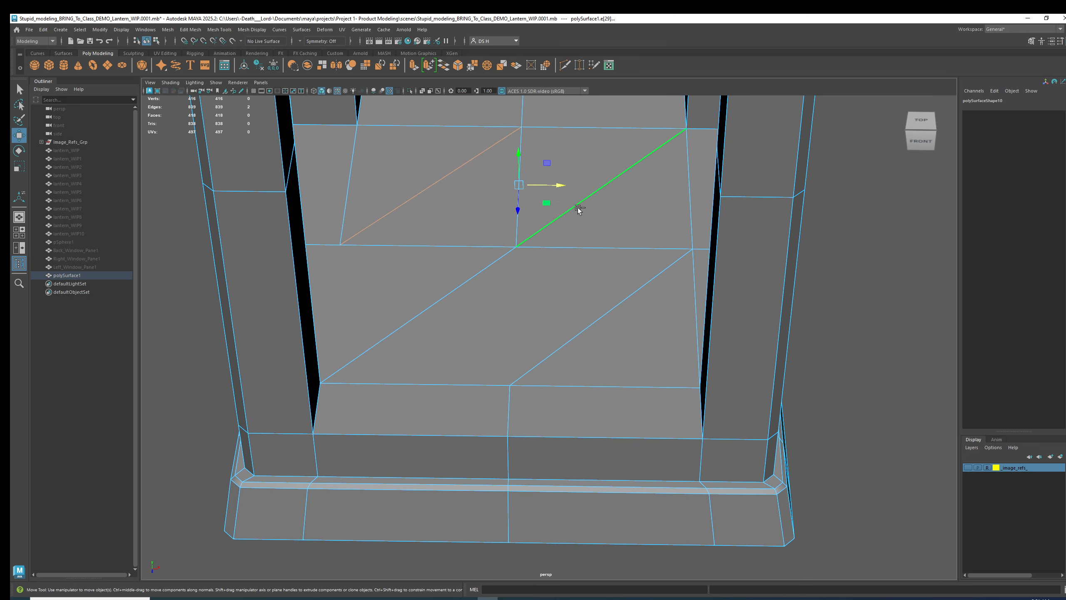
shift+click(499, 271)
shift+click(637, 293)
scroll(692, 304, down, 3)
mouse_move(693, 305)
alt+mouse_down()
mouse_move(790, 254)
mouse_move(788, 279)
mouse_move(836, 278)
mouse_move(802, 228)
mouse_move(706, 263)
mouse_move(775, 281)
mouse_move(821, 266)
mouse_move(689, 252)
alt+mouse_up()
key(4)
key(5)
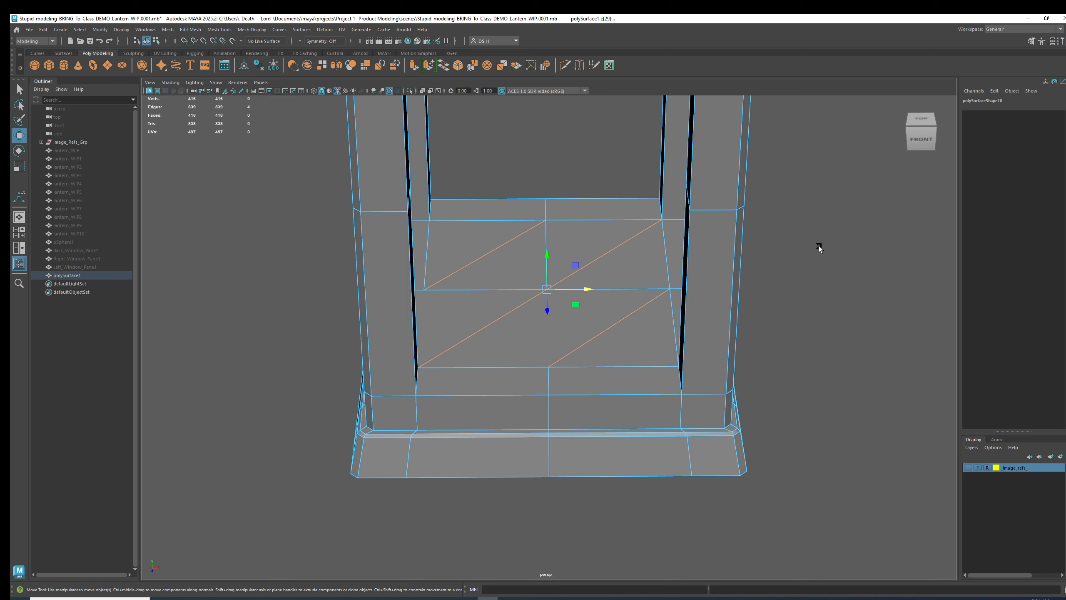
key(Delete)
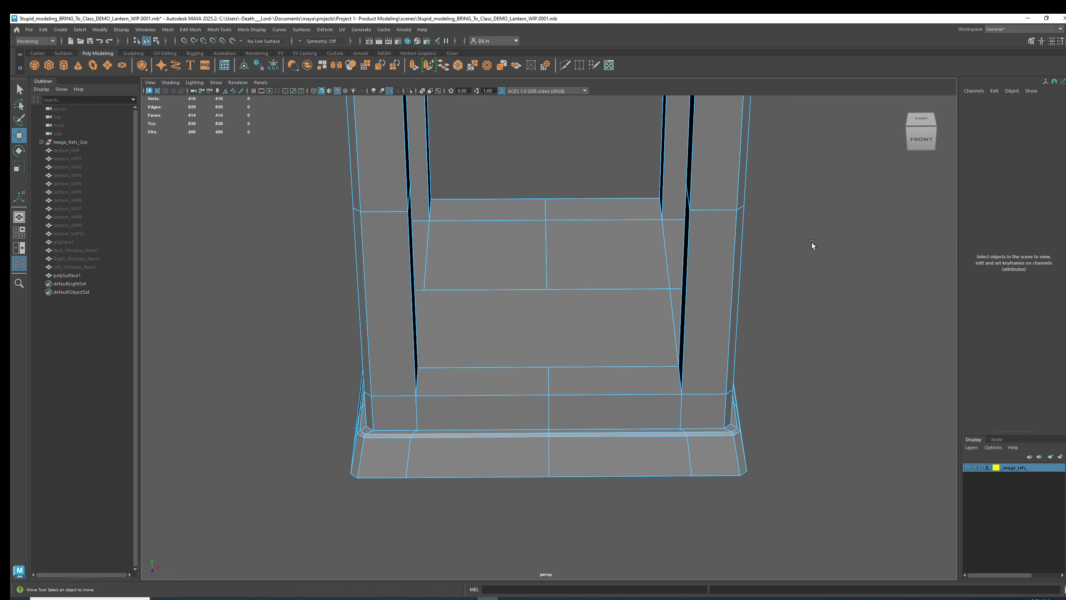
- Return to object mode, clear the selection and inspect the lantern's floor and base
key(F8)
click(769, 277)
alt+drag(690, 316, 708, 321)
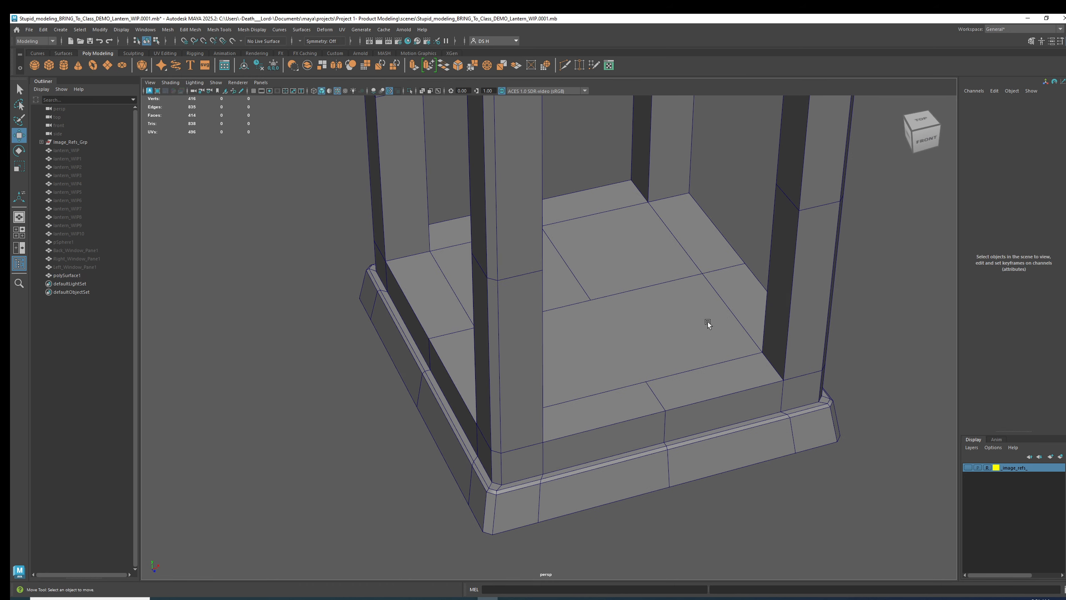
alt+middle_drag(681, 326, 681, 271)
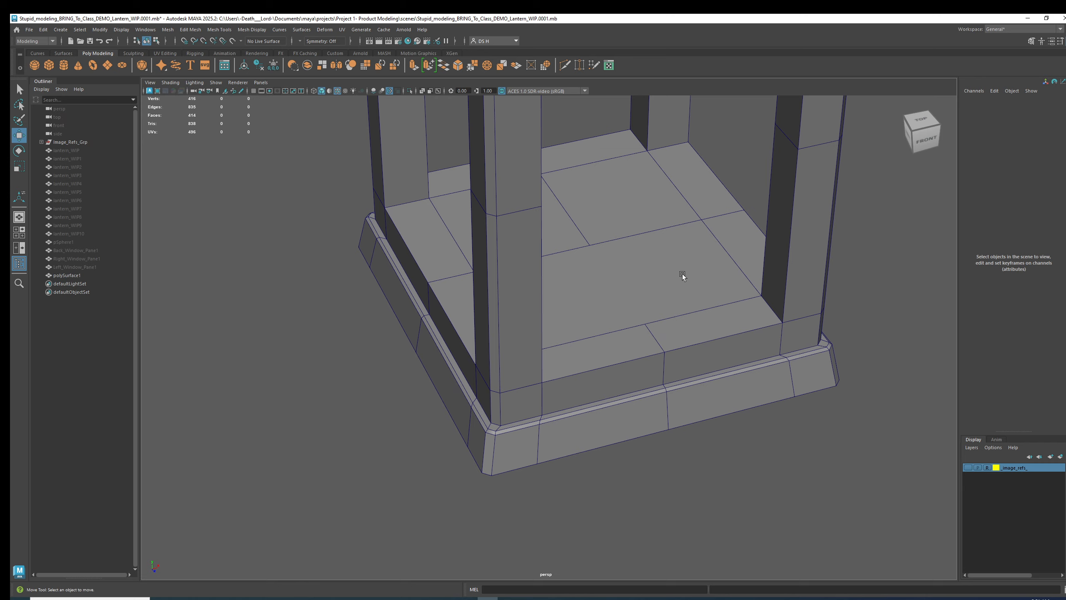
- Select polySurface1 and activate the Multi-Cut tool on it with default tool settings
alt+right_drag(682, 273, 724, 282)
mouse_move(725, 286)
alt+mouse_down()
mouse_move(698, 295)
mouse_move(726, 293)
alt+mouse_up()
alt+middle_drag(659, 227, 632, 297)
mouse_move(632, 297)
alt+mouse_down()
mouse_move(672, 287)
mouse_move(612, 289)
alt+mouse_up()
alt+middle_drag(610, 290, 625, 251)
alt+drag(625, 252, 598, 235)
click(596, 233)
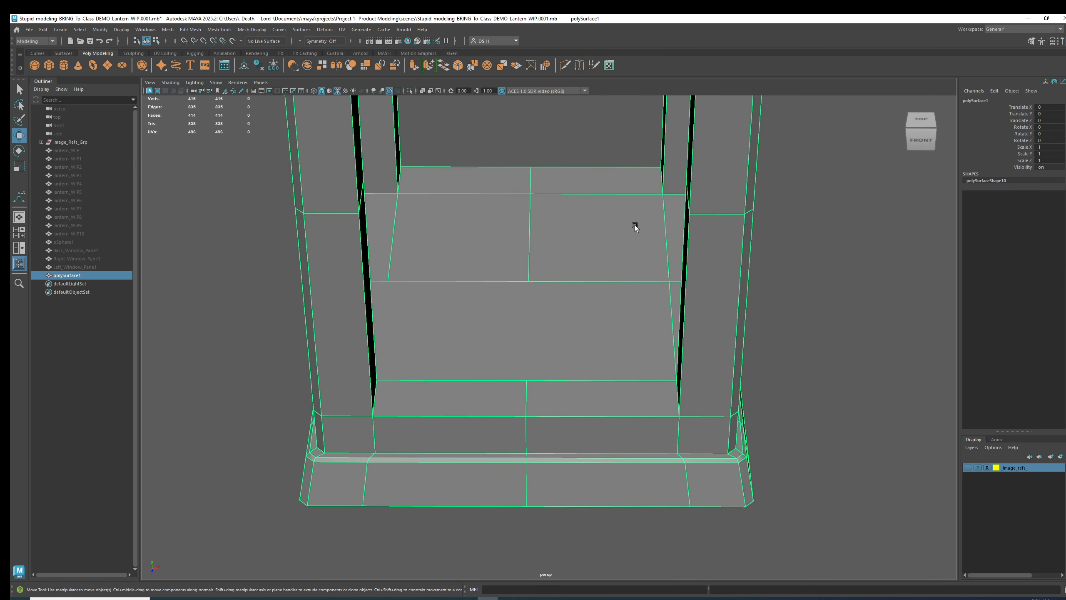
alt+right_drag(682, 227, 593, 248)
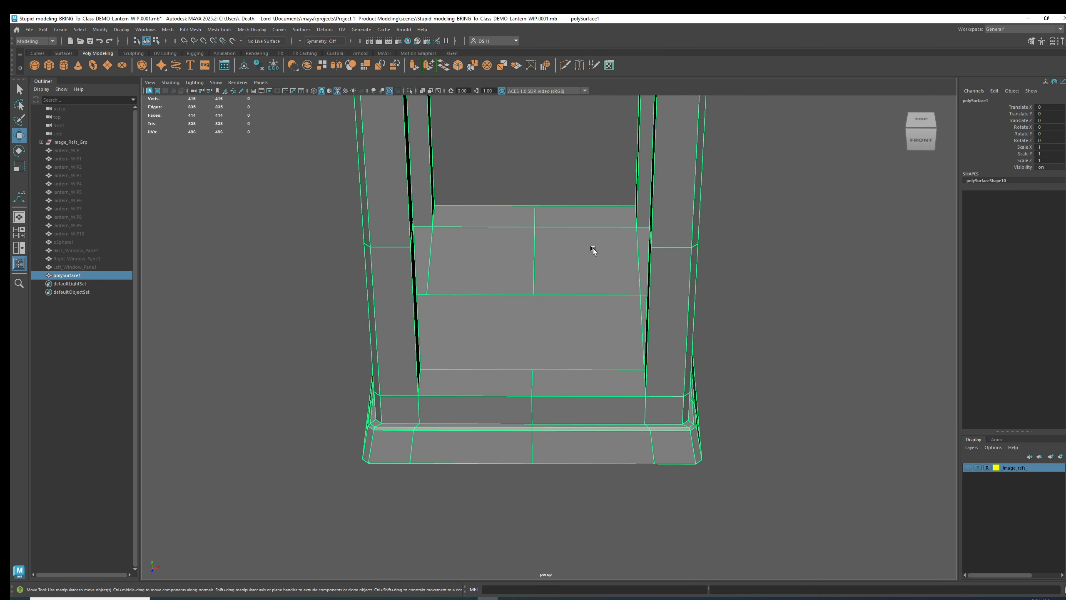
shift+right_click(565, 154)
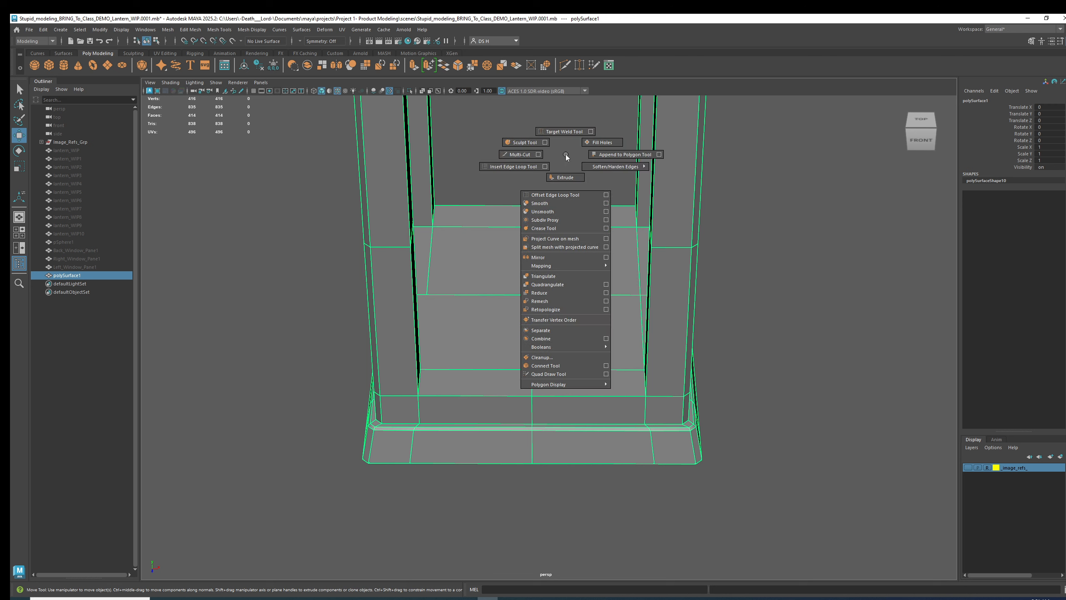
click(539, 154)
drag(220, 91, 689, 143)
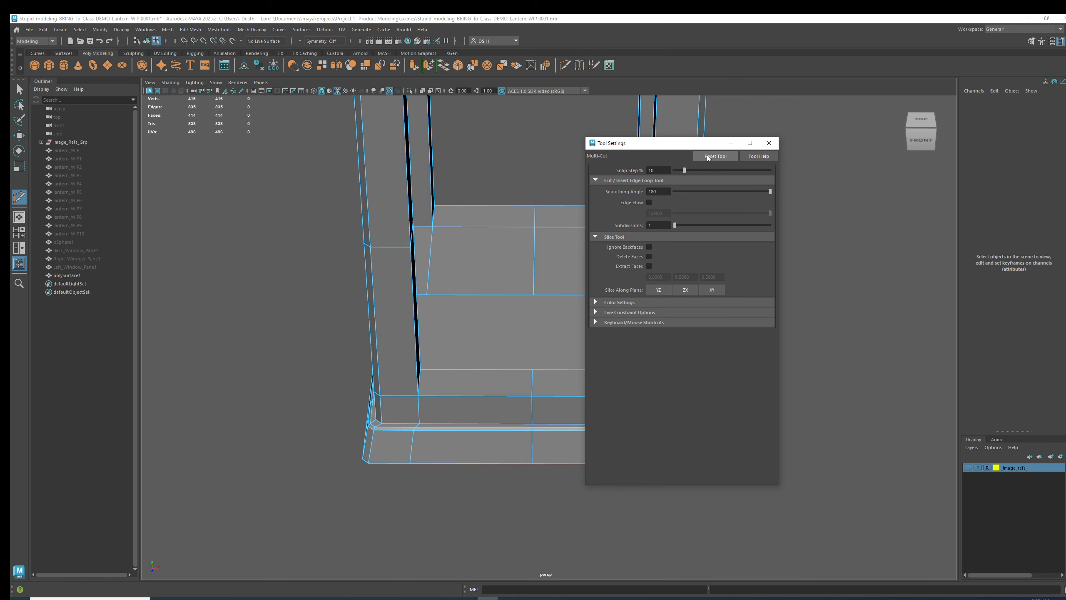
click(769, 143)
- Cut an edge across the large front floor face with Multi-Cut, connecting the floor's centre vertex to the middle vertex near the front opening
alt+drag(579, 260, 646, 274)
alt+middle_drag(646, 274, 578, 261)
alt+right_drag(578, 261, 688, 257)
alt+drag(689, 257, 543, 189)
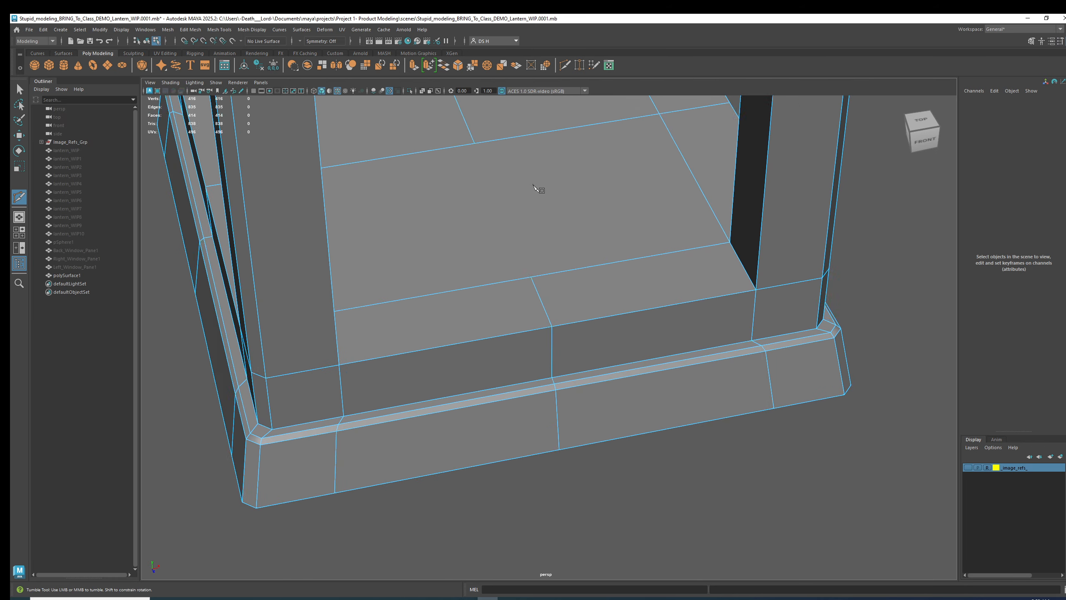
alt+middle_drag(539, 166, 518, 222)
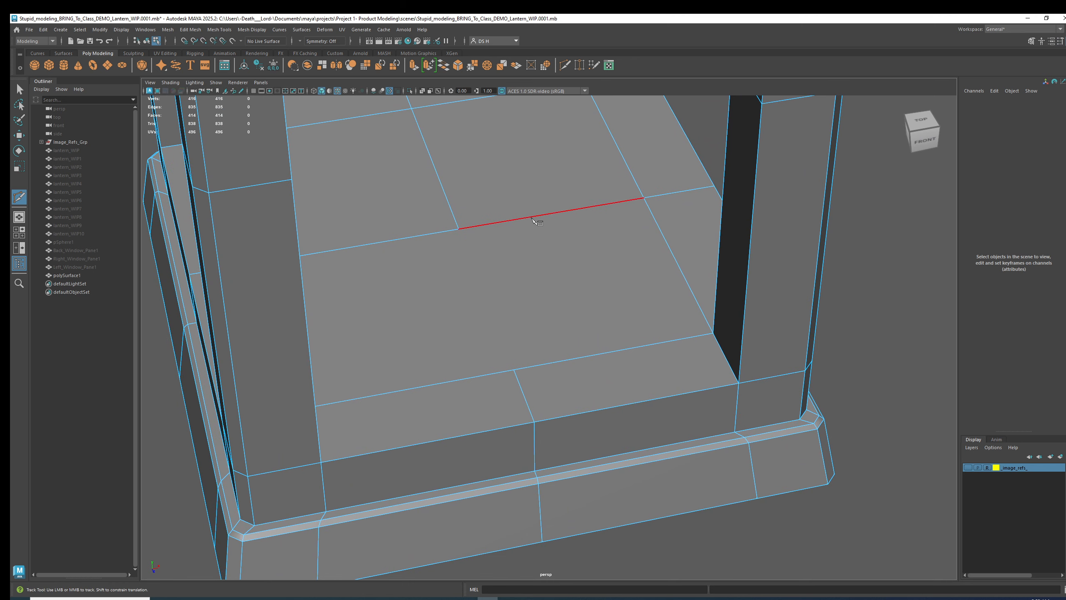
click(560, 212)
drag(558, 218, 482, 222)
alt+middle_drag(584, 373, 550, 229)
drag(558, 213, 523, 218)
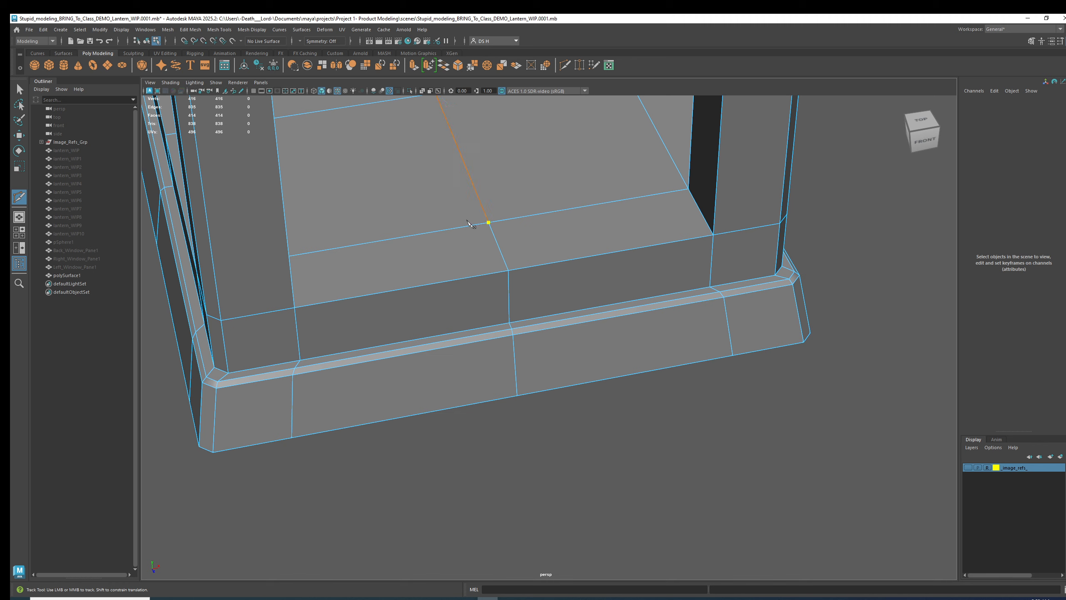
drag(456, 220, 440, 222)
alt+middle_drag(571, 153, 582, 322)
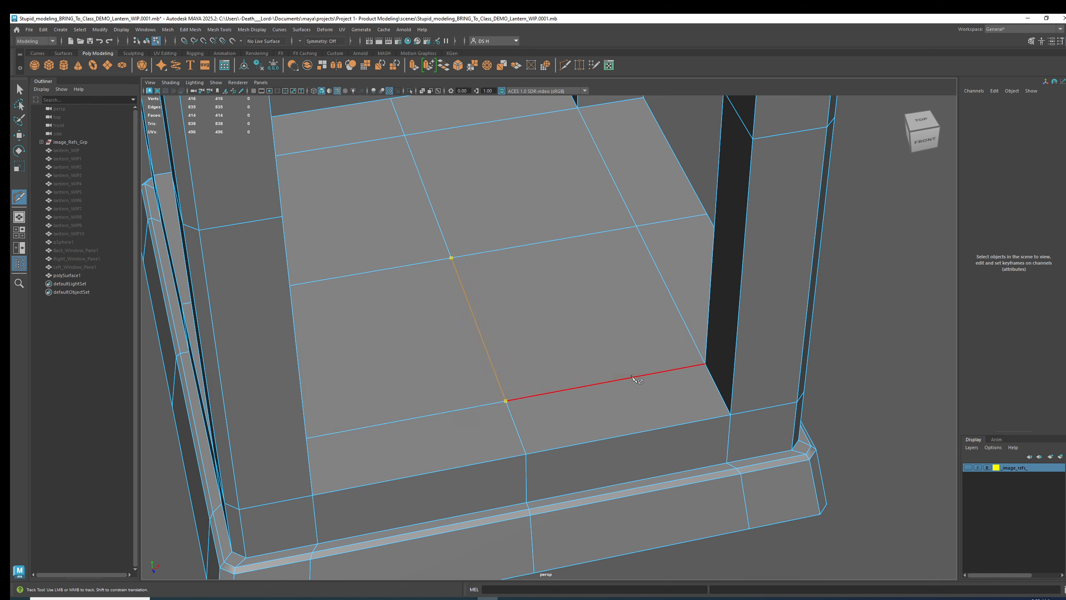
alt+drag(635, 382, 793, 354)
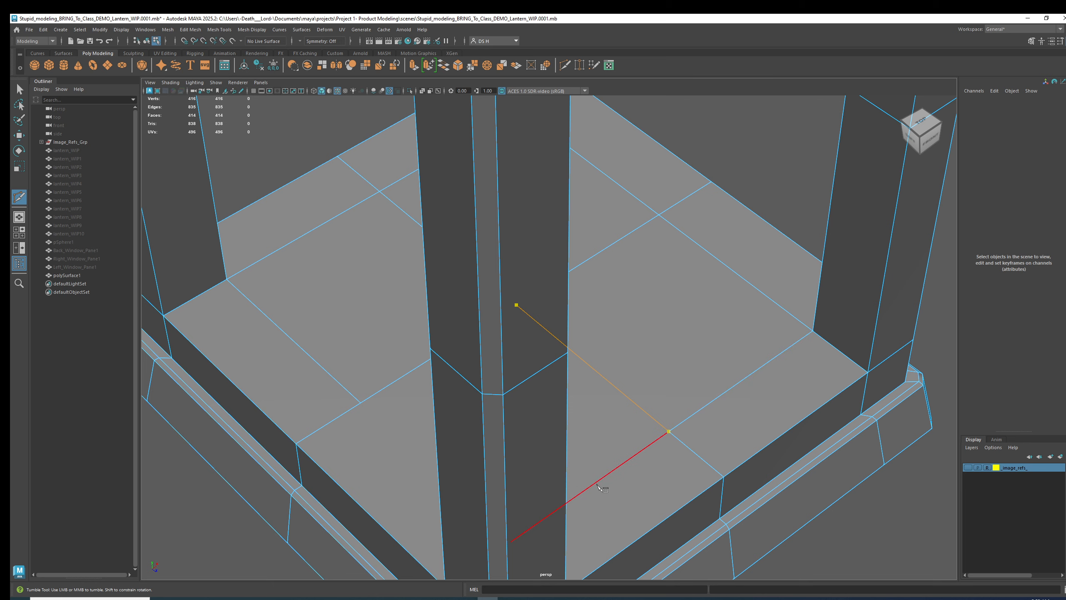
alt+drag(698, 423, 690, 374)
scroll(587, 347, down, 3)
alt+middle_drag(588, 347, 541, 327)
click(521, 308)
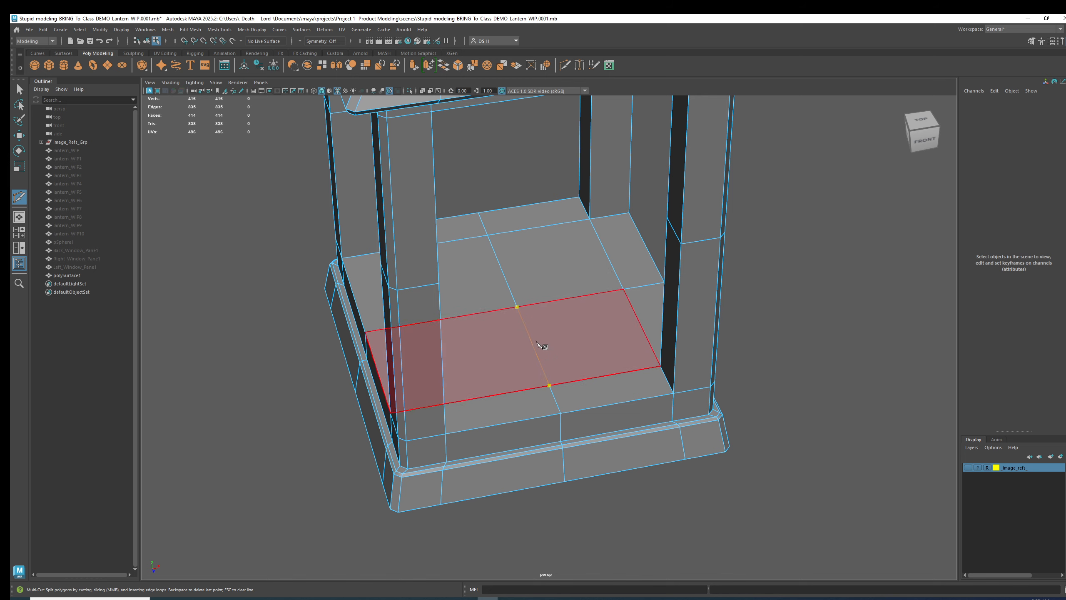
key(w)
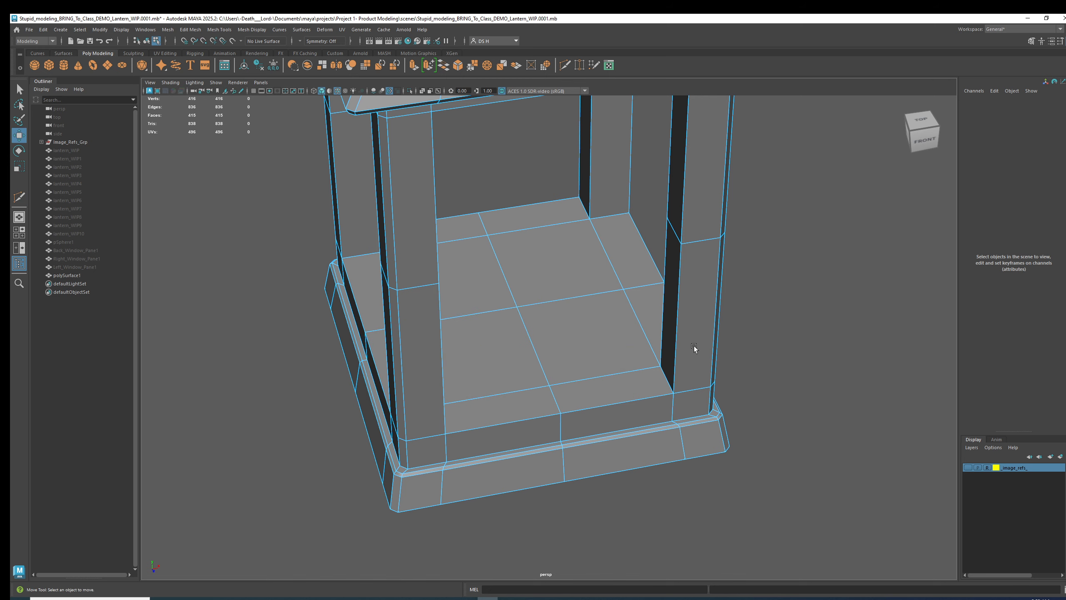
- Cut an edge across the other undivided floor face with Multi-Cut, continuing the existing edge from its dead-end vertex to the corner post's inner base
alt+drag(693, 349, 646, 309)
scroll(613, 310, up, 3)
right_click(513, 210)
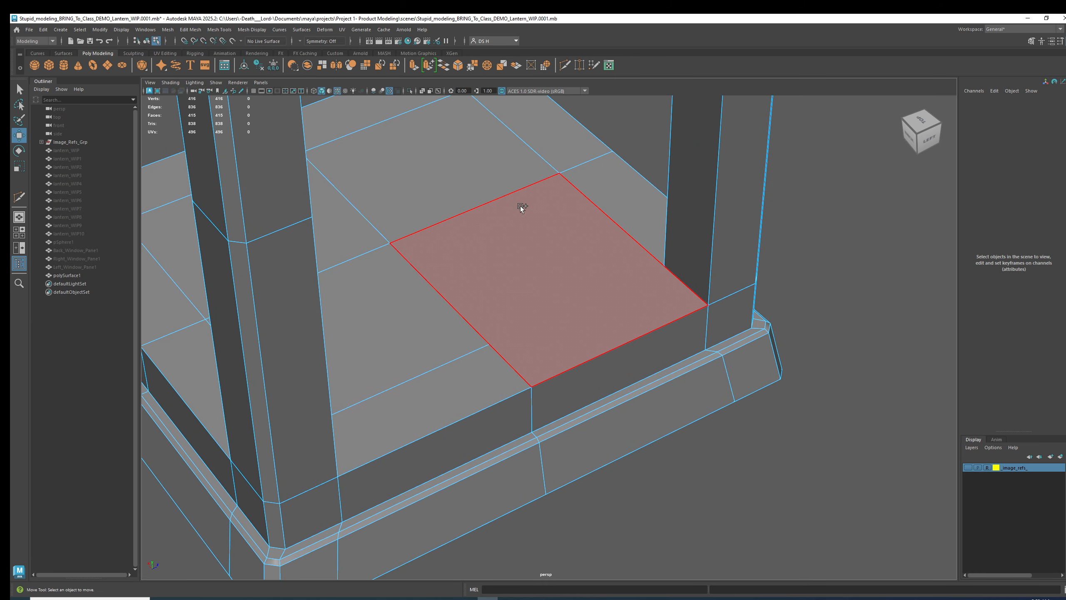
right_click(515, 202)
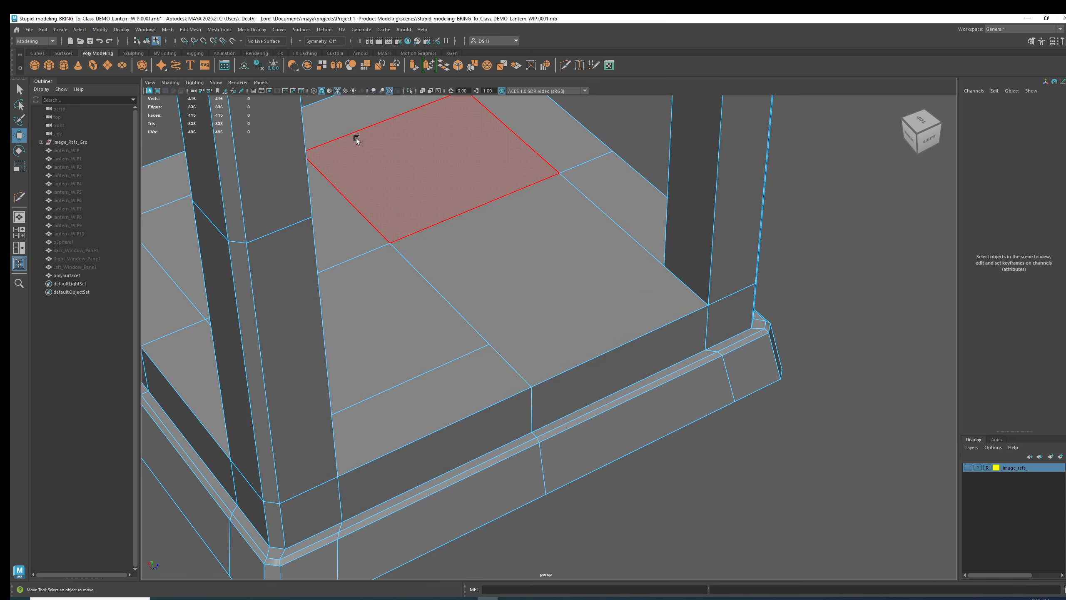
alt+middle_drag(356, 138, 457, 273)
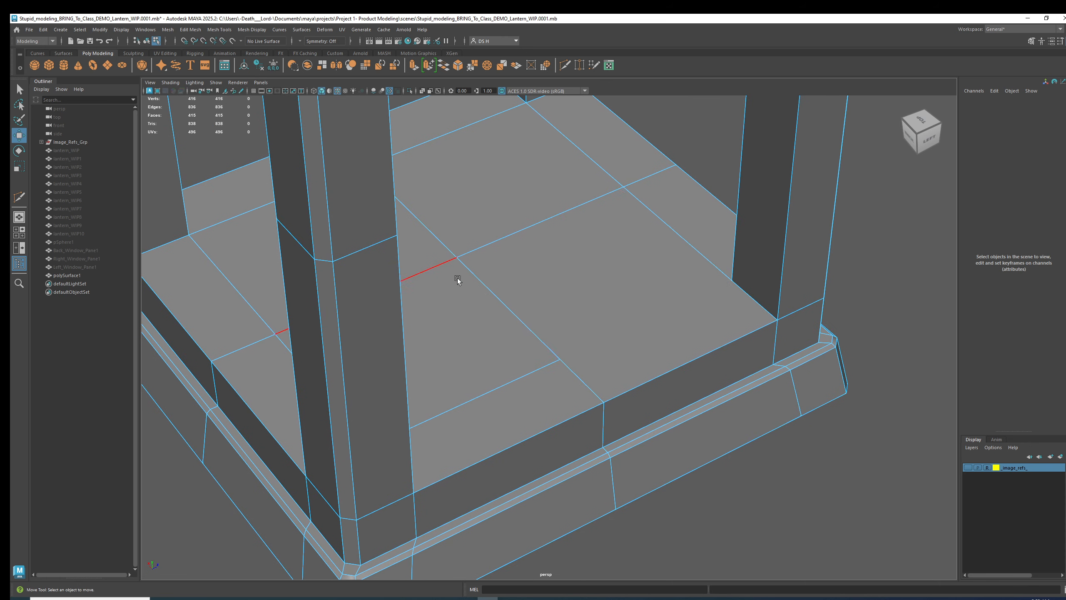
shift+right_click(540, 194)
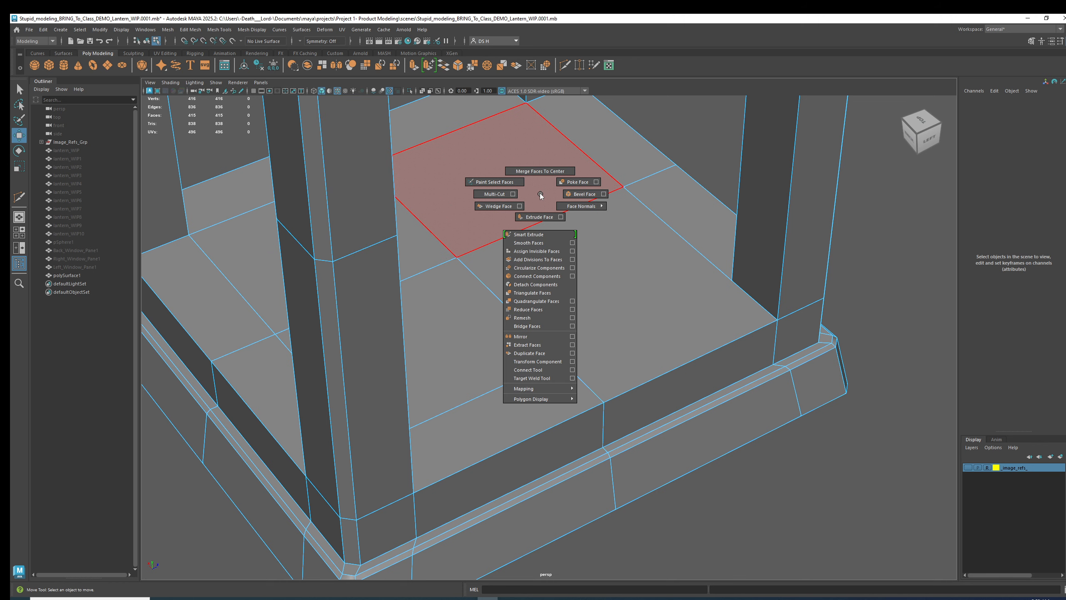
click(460, 193)
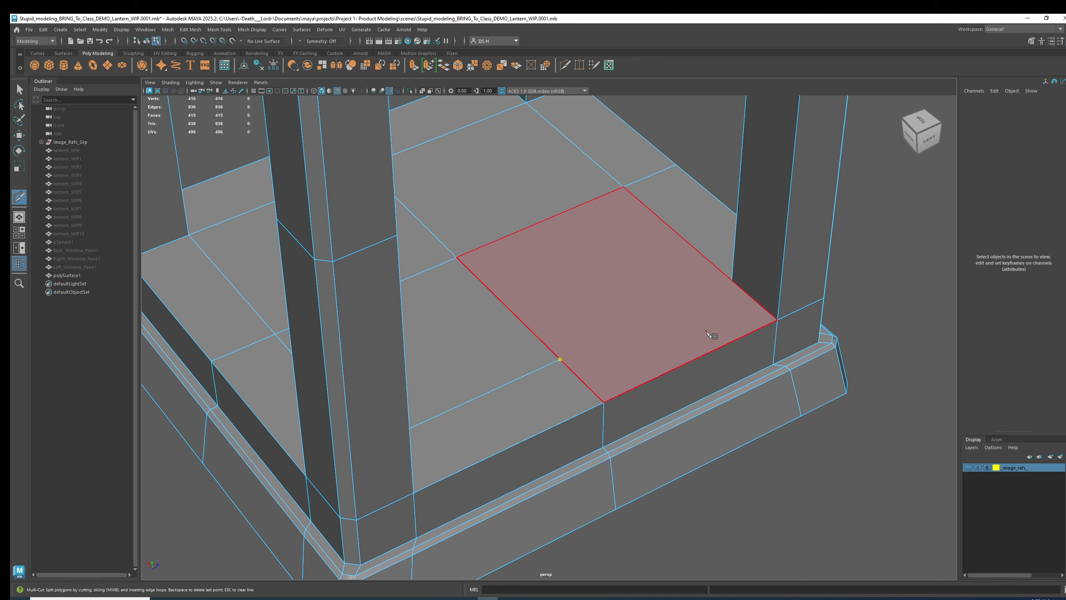
alt+drag(686, 260, 692, 378)
scroll(691, 379, up, 2)
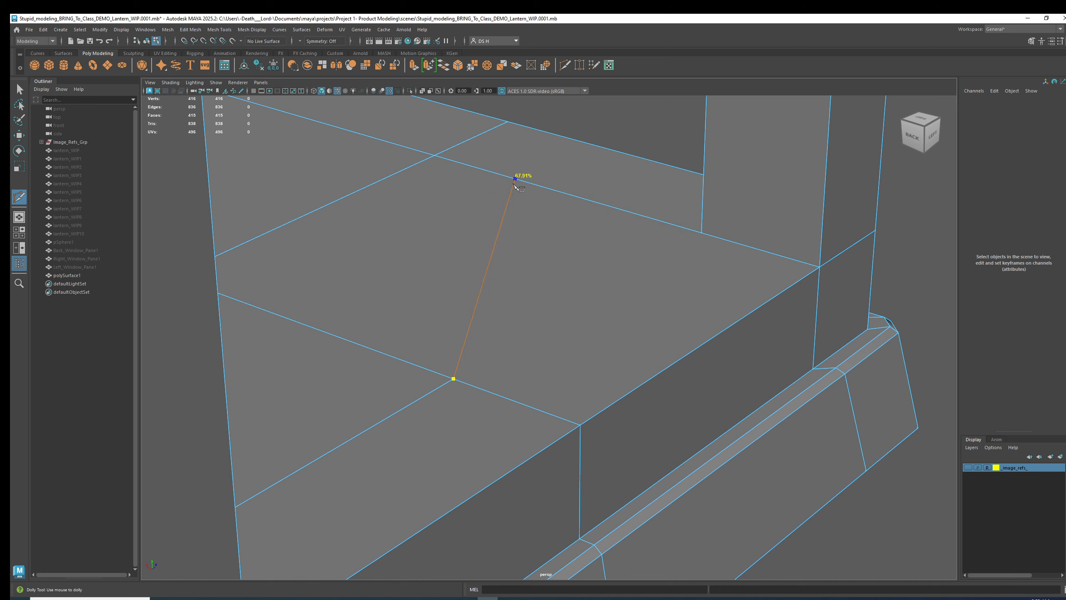
click(702, 233)
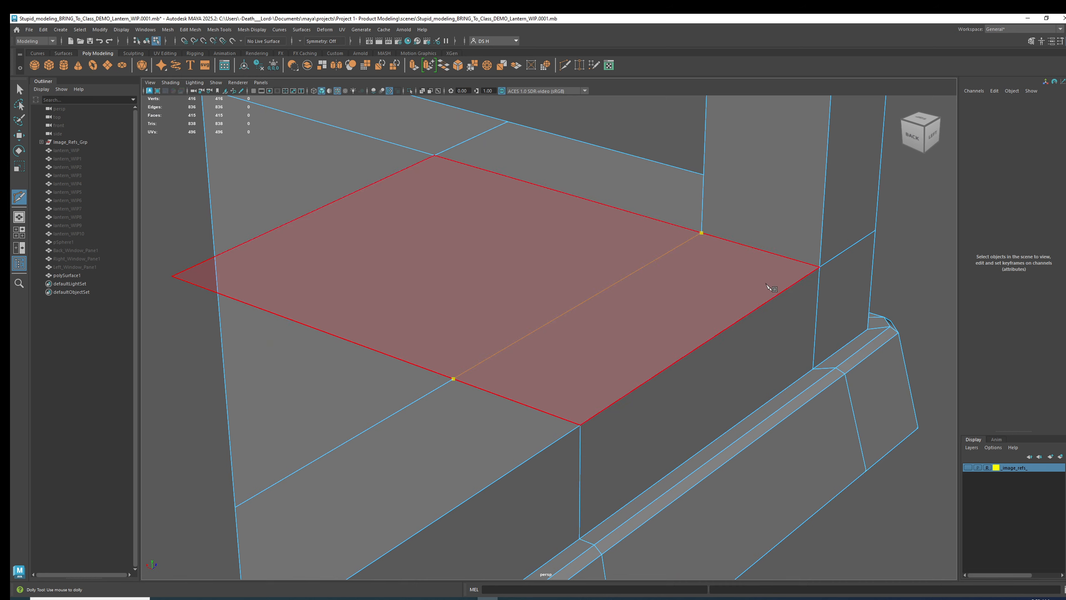
key(w)
- Examine the lantern's inner ceiling from below for missing faces and stray triangular edges
scroll(694, 238, down, 5)
alt+drag(757, 281, 532, 248)
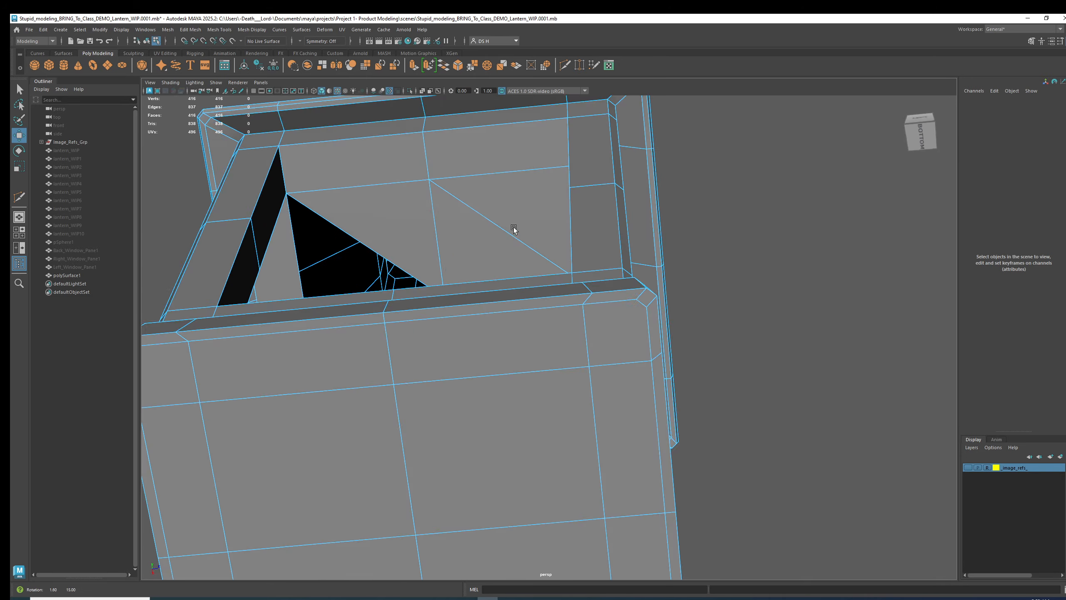
alt+right_drag(514, 227, 546, 209)
alt+middle_drag(507, 221, 538, 216)
alt+right_drag(537, 216, 556, 215)
alt+middle_drag(514, 219, 533, 257)
alt+drag(533, 257, 447, 269)
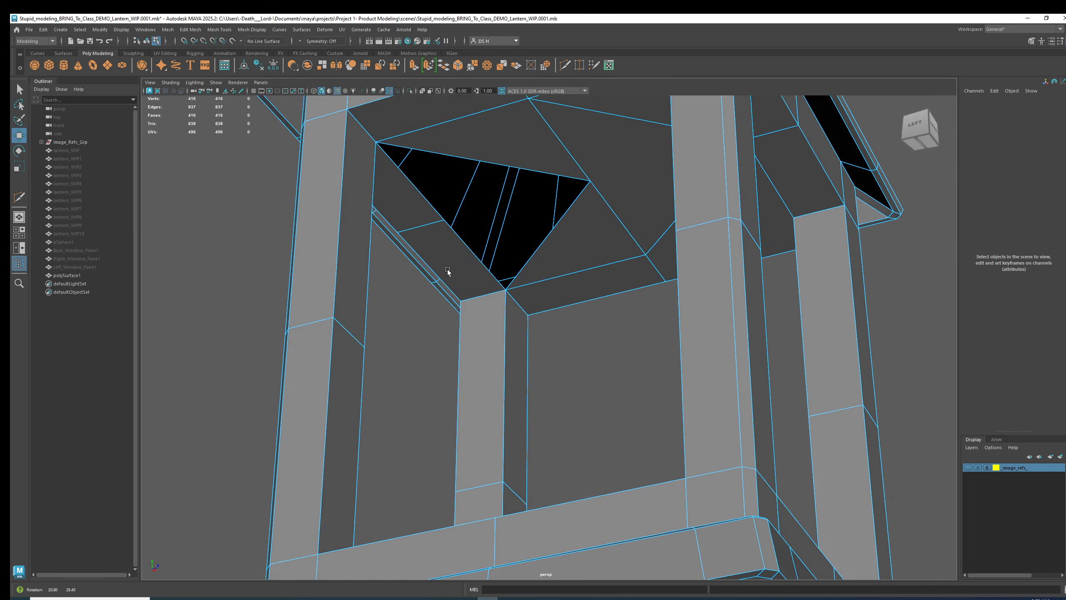
alt+right_drag(447, 269, 572, 263)
mouse_move(572, 264)
alt+mouse_down()
mouse_move(547, 302)
mouse_move(547, 266)
mouse_move(449, 292)
mouse_move(521, 209)
mouse_move(583, 219)
mouse_move(552, 246)
mouse_move(576, 245)
alt+mouse_up()
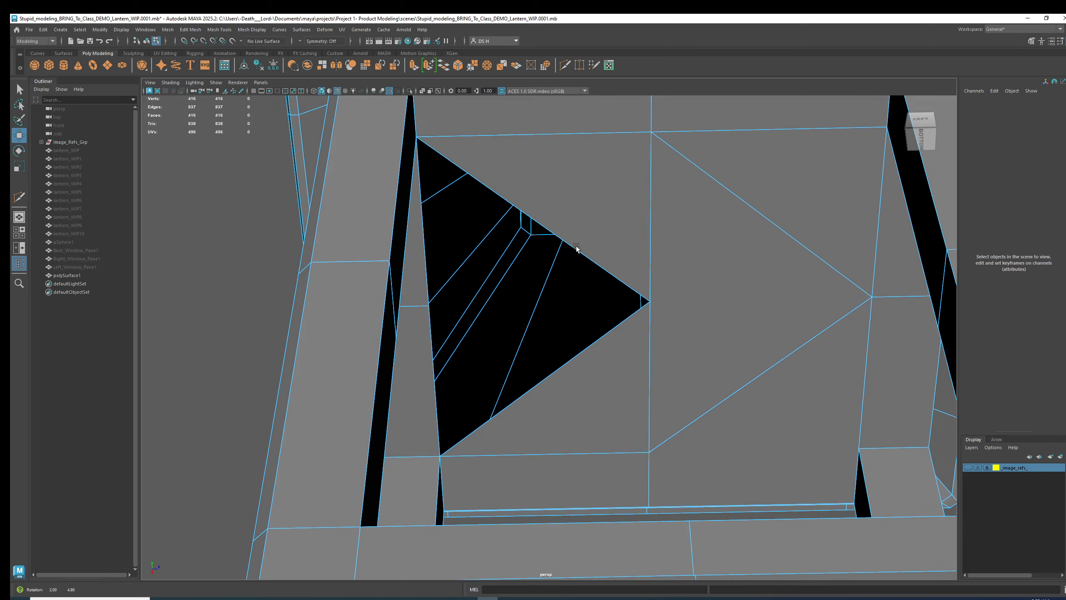
- Save an incremental version of the scene, return to object mode and clear the selection
key(ctrl+alt+s)
alt+drag(669, 222, 648, 243)
scroll(604, 290, down, 5)
alt+drag(567, 260, 523, 284)
key(F8)
click(856, 267)
- Check the whole lantern from below and from the side, and save another incremental scene version
scroll(856, 267, down, 5)
alt+drag(856, 267, 724, 200)
alt+drag(619, 219, 519, 197)
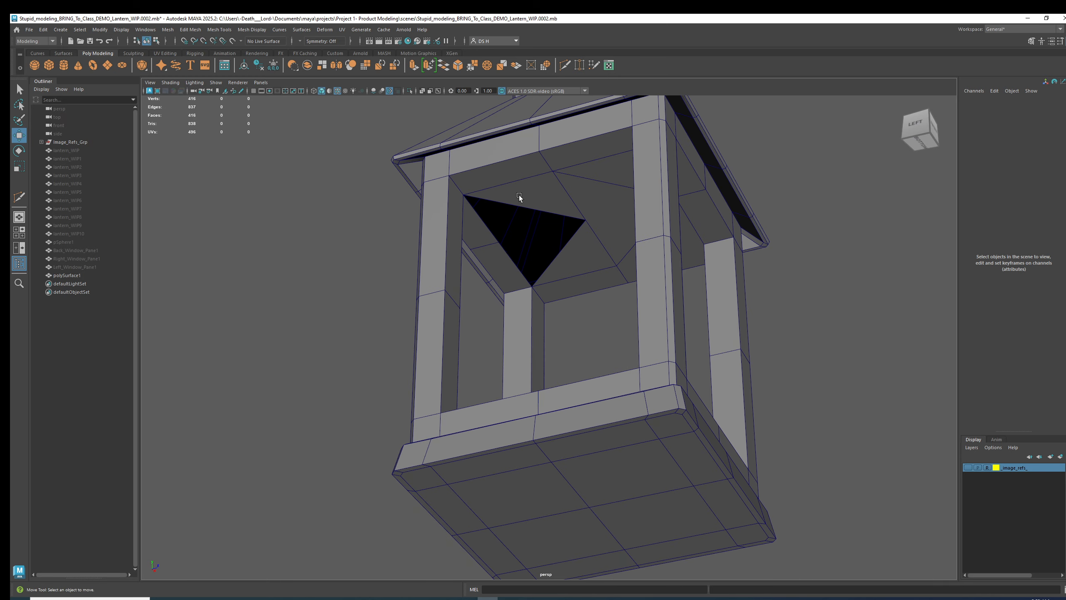
alt+drag(686, 227, 599, 233)
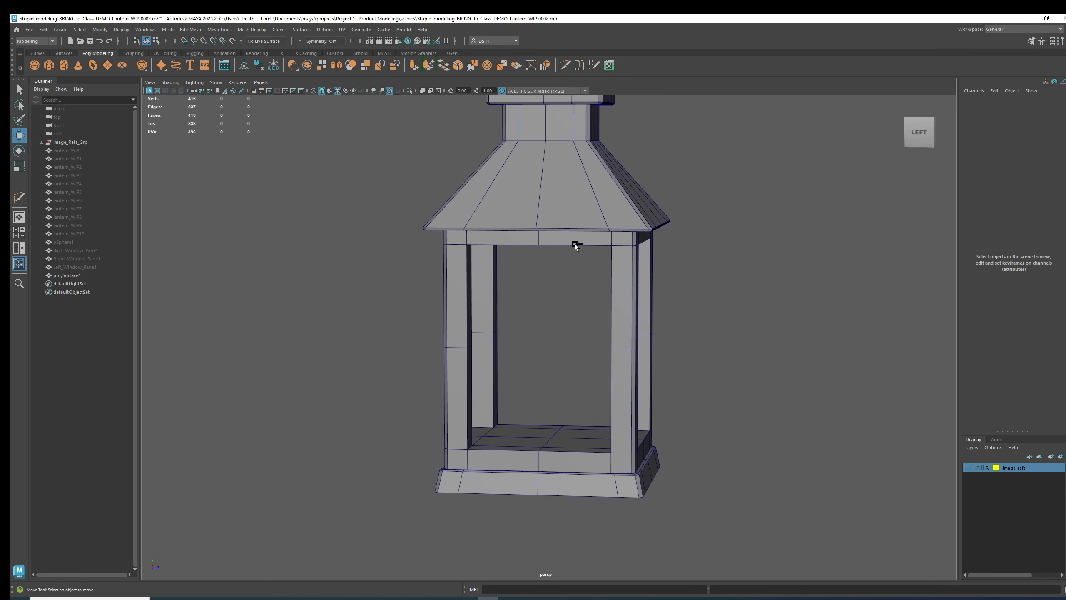
key(ctrl+alt+s)
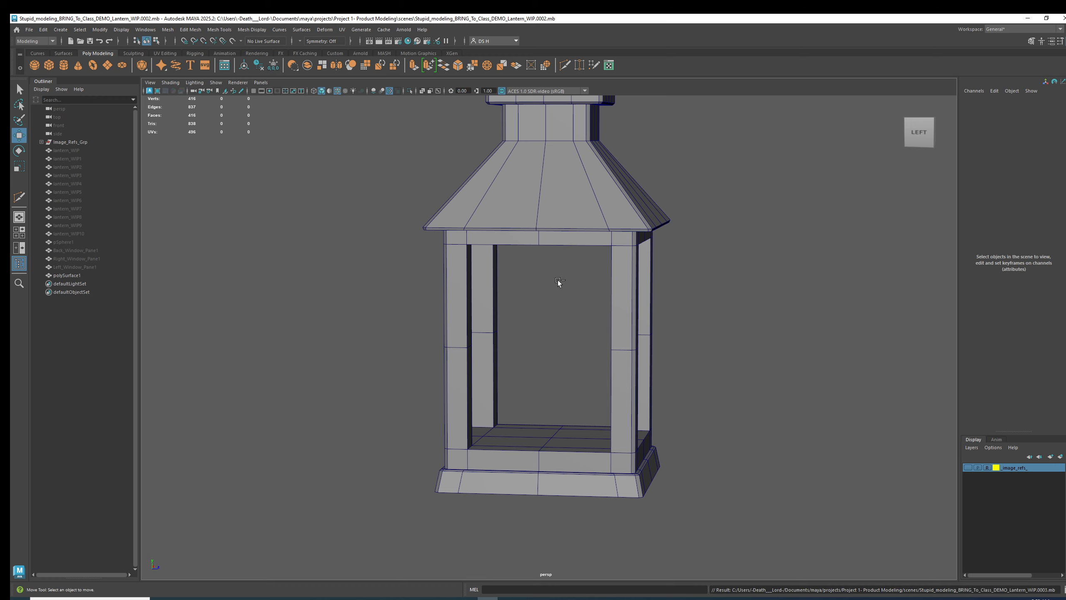